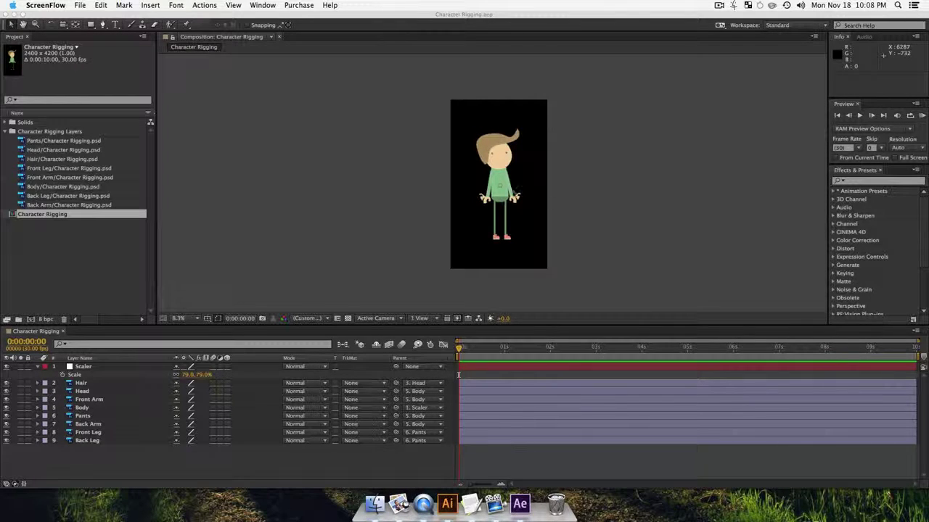
Step: Examine the full character up close in the composition and scrub the current time to 0:00:00:21
key(z)
click(496, 181)
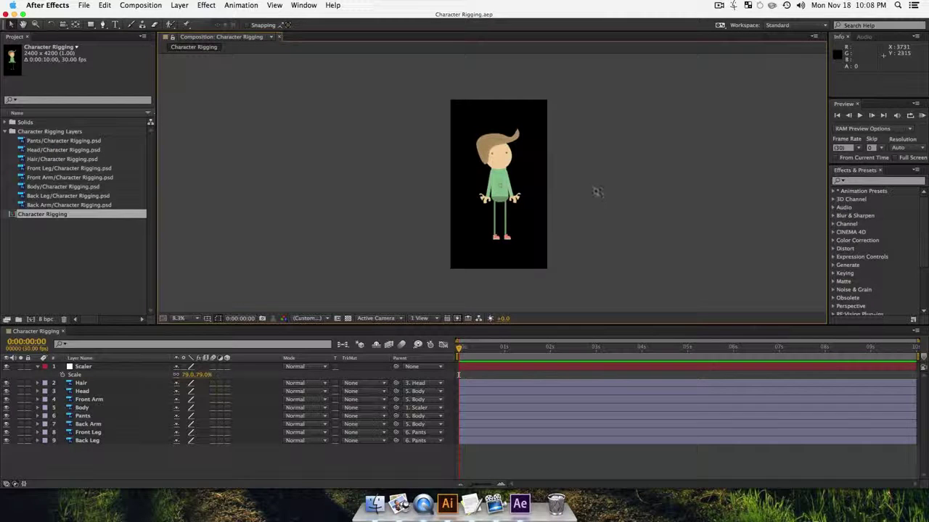
key(z)
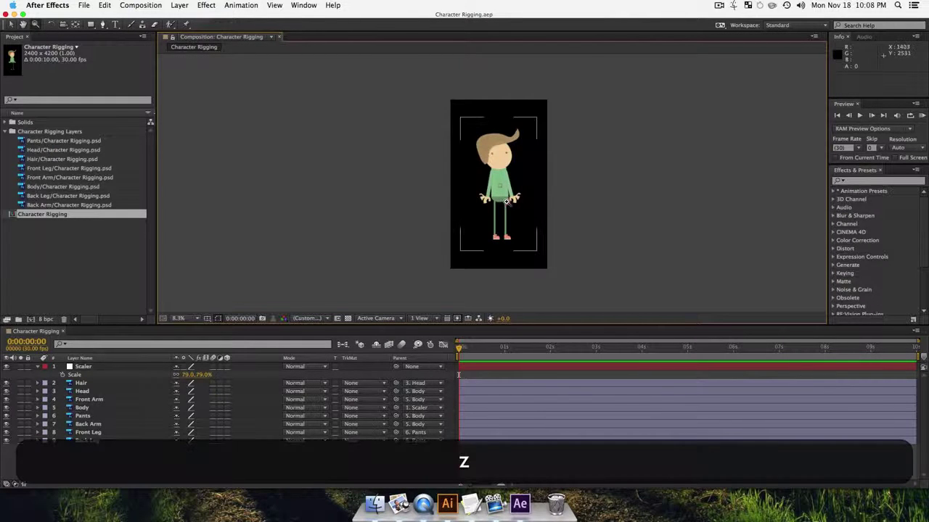
click(502, 204)
drag(491, 193, 510, 178)
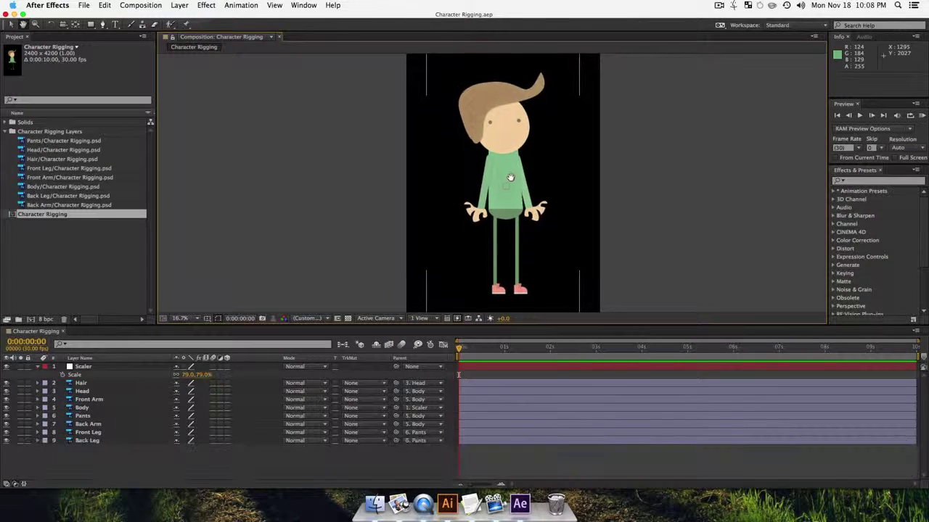
key(v)
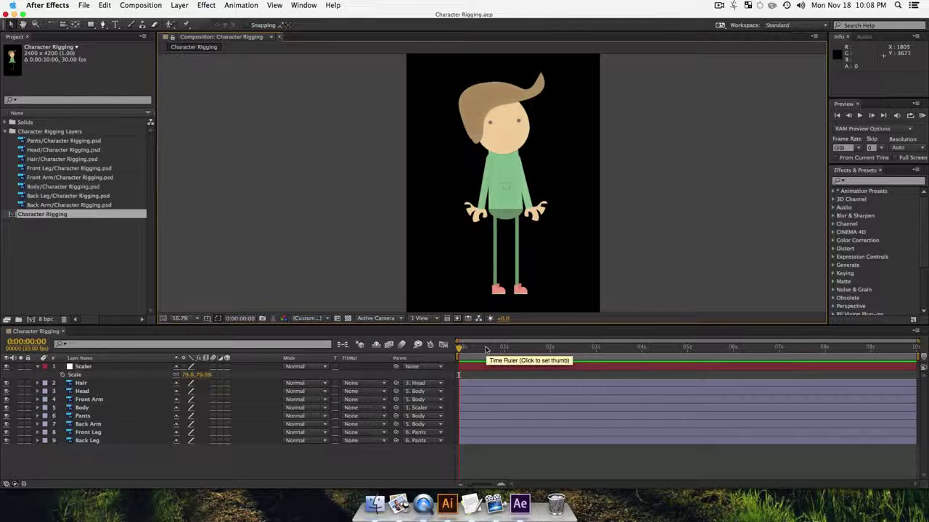
drag(482, 347, 490, 375)
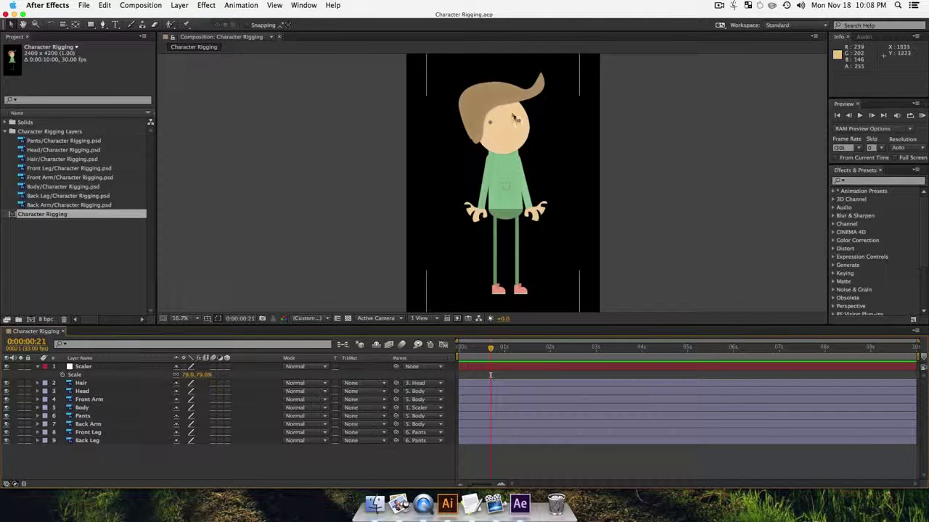
Step: Switch the composition's preview resolution to Full and back to Auto while viewing the character's head
key(z)
click(514, 150)
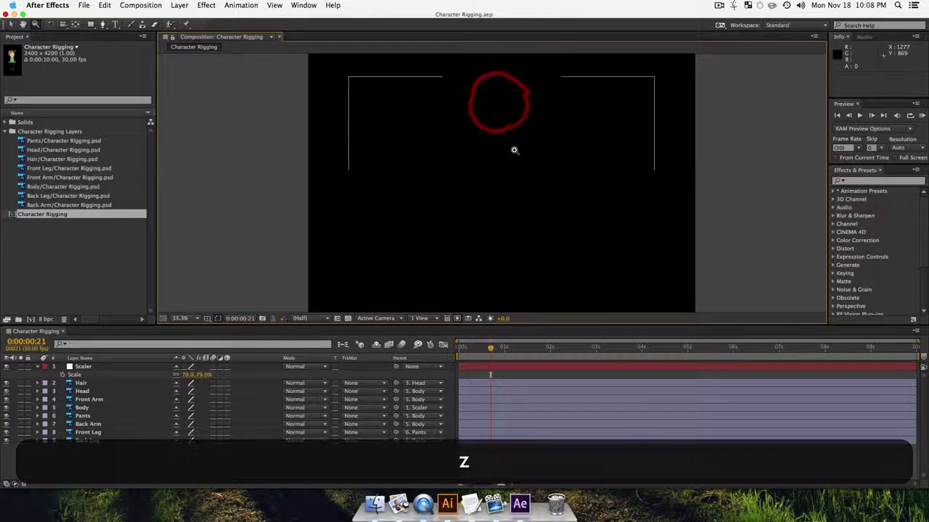
key(space)
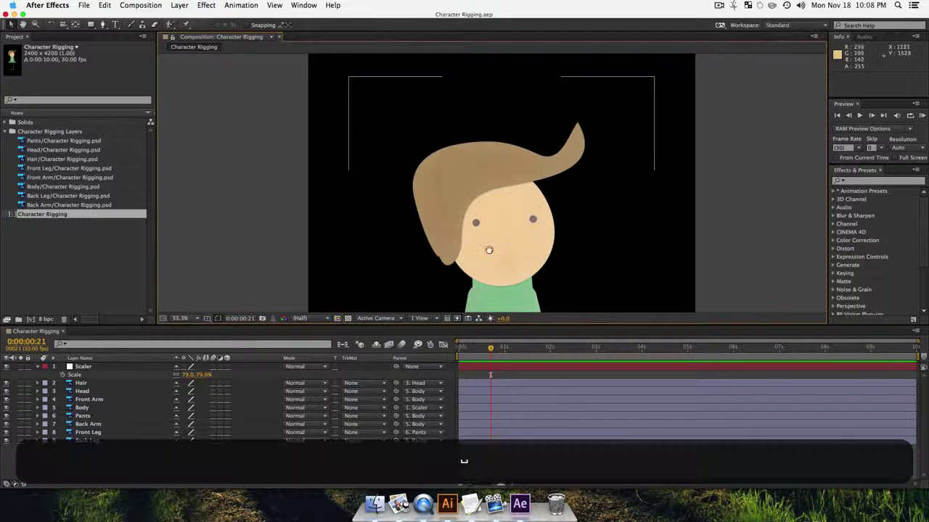
drag(488, 249, 491, 215)
click(326, 318)
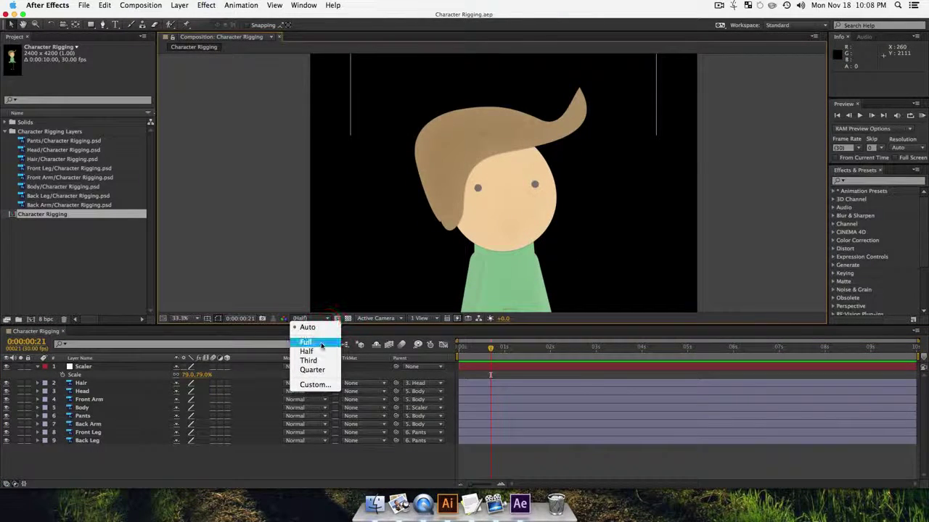
click(321, 343)
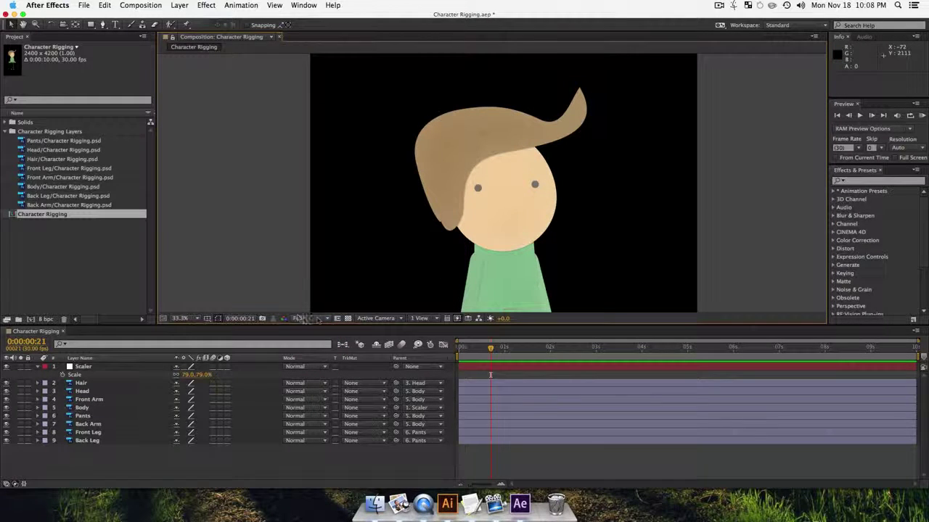
click(313, 319)
click(305, 355)
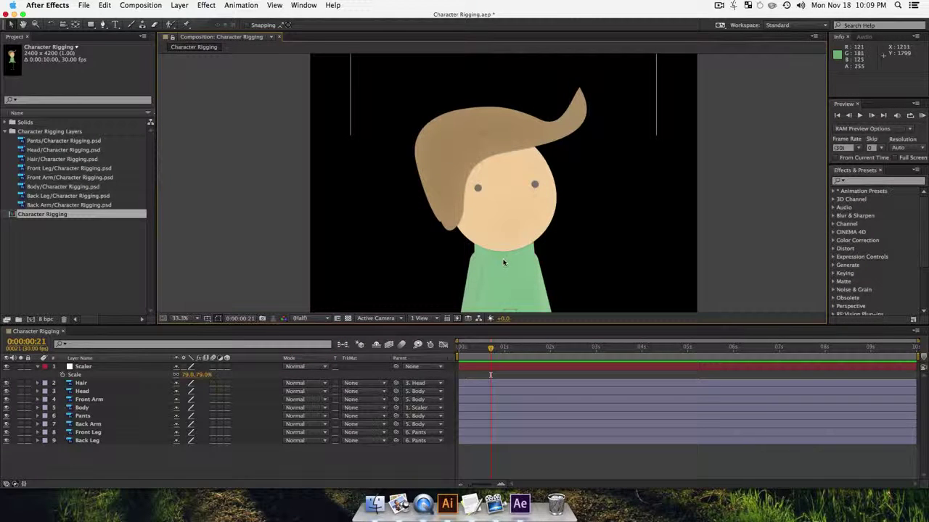
key(z)
alt+click(478, 238)
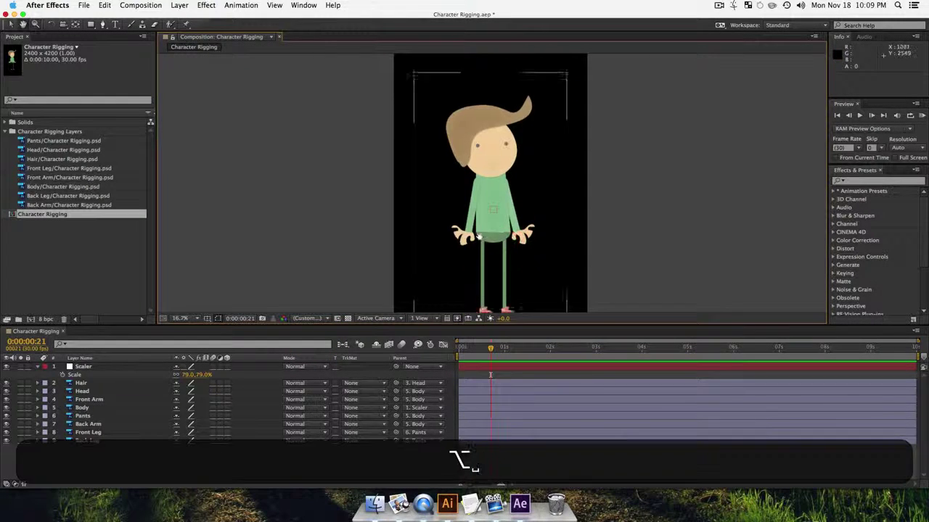
drag(478, 238, 480, 211)
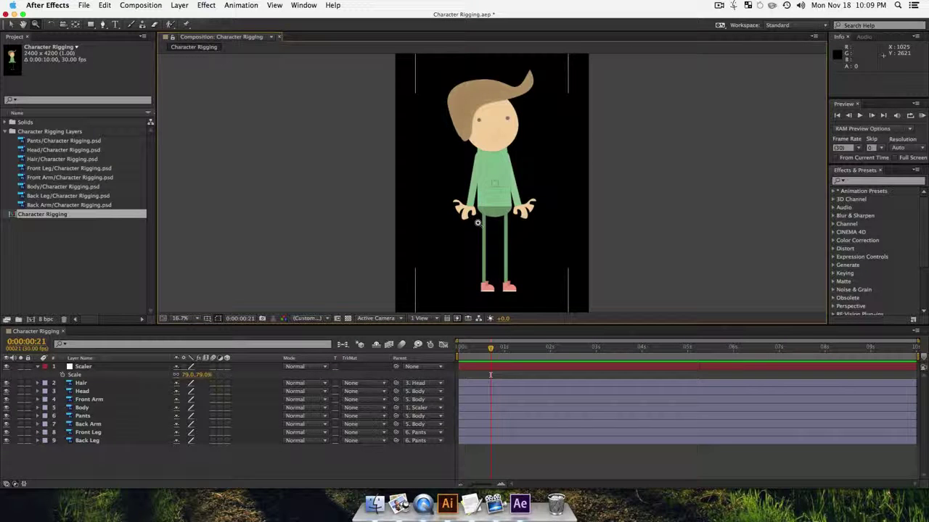
key(v)
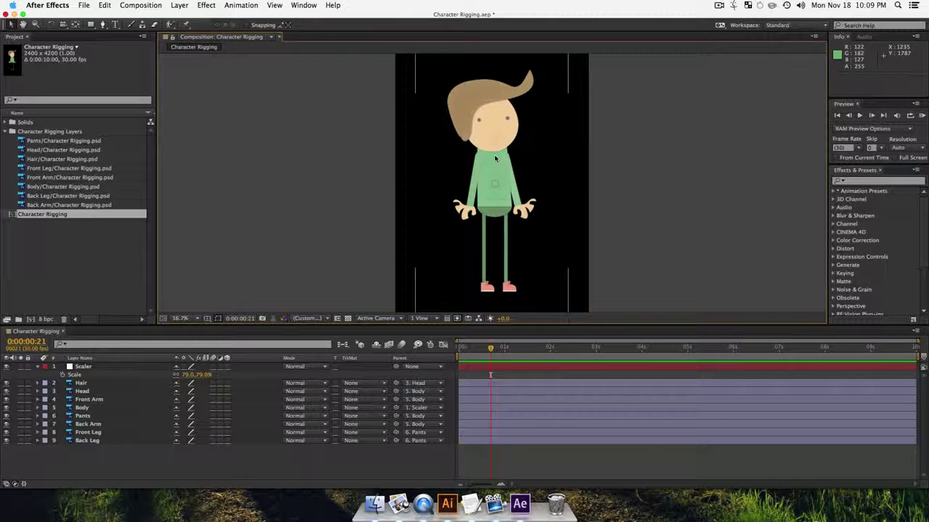
click(294, 139)
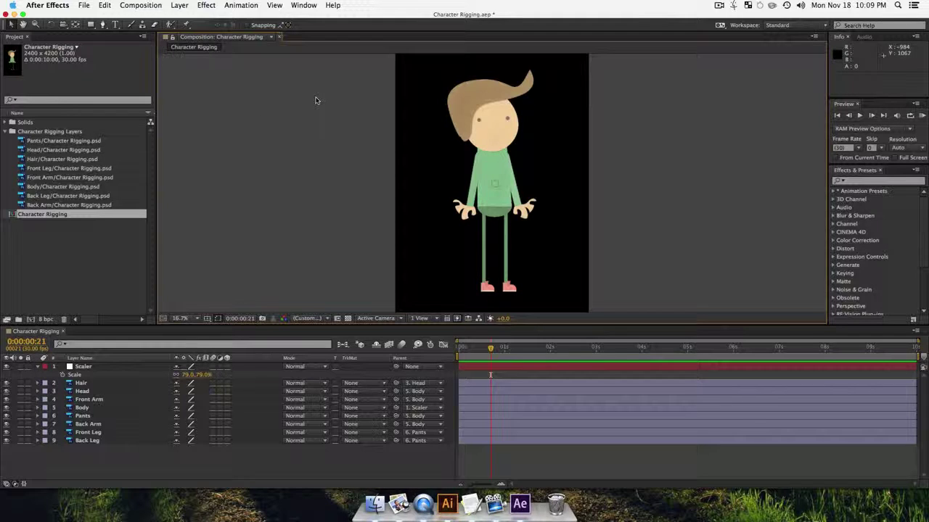
Step: Open the Paste Multiple Keyframes v1-4 and pt_AutoExpress script panels and stack them over the empty area beside the character
click(308, 5)
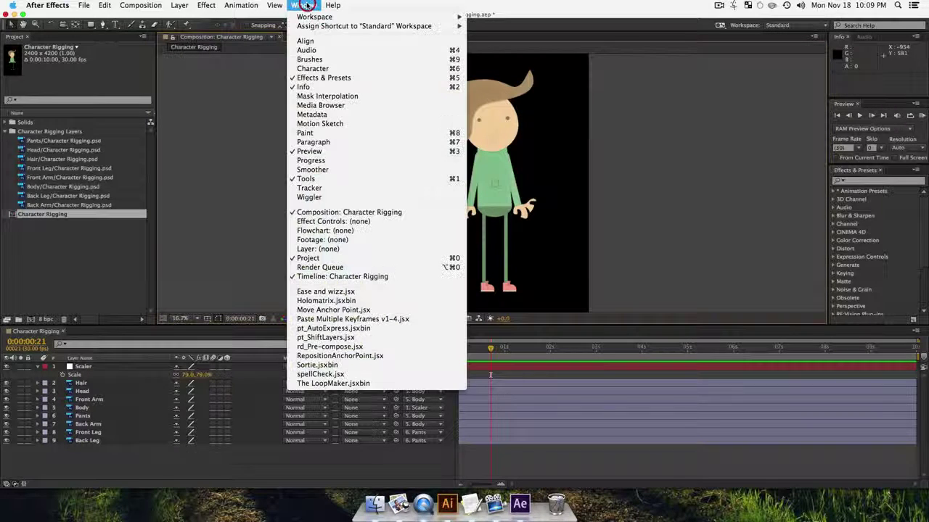
click(330, 320)
drag(270, 81, 285, 98)
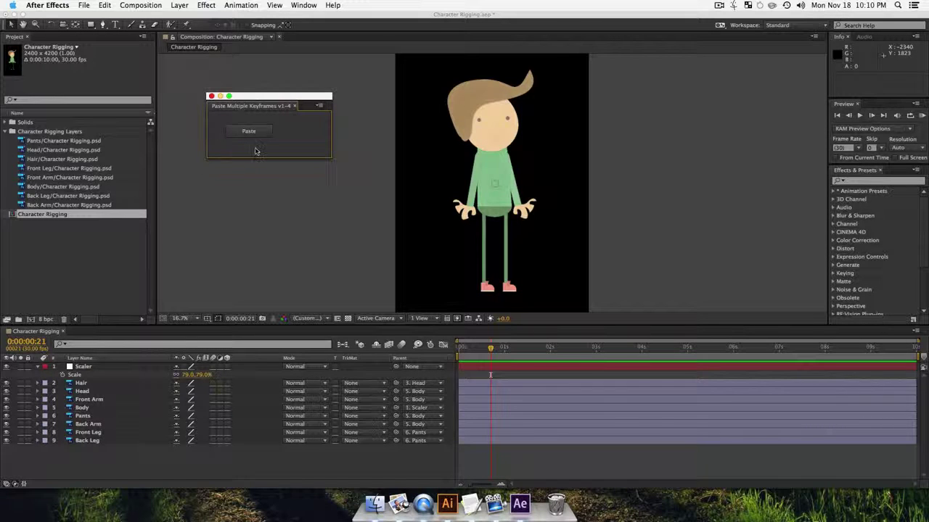
mouse_move(326, 156)
mouse_down()
mouse_move(498, 296)
mouse_move(336, 186)
mouse_move(319, 146)
mouse_up()
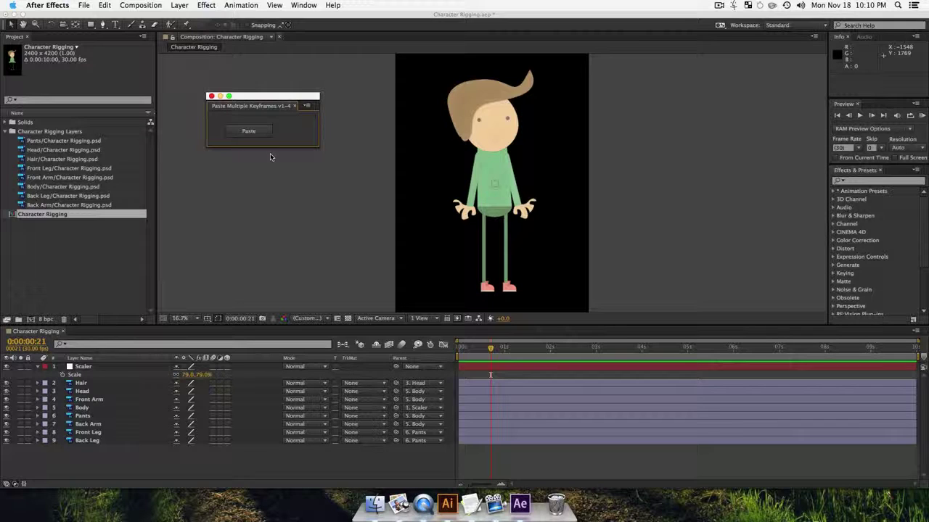
click(304, 5)
click(319, 328)
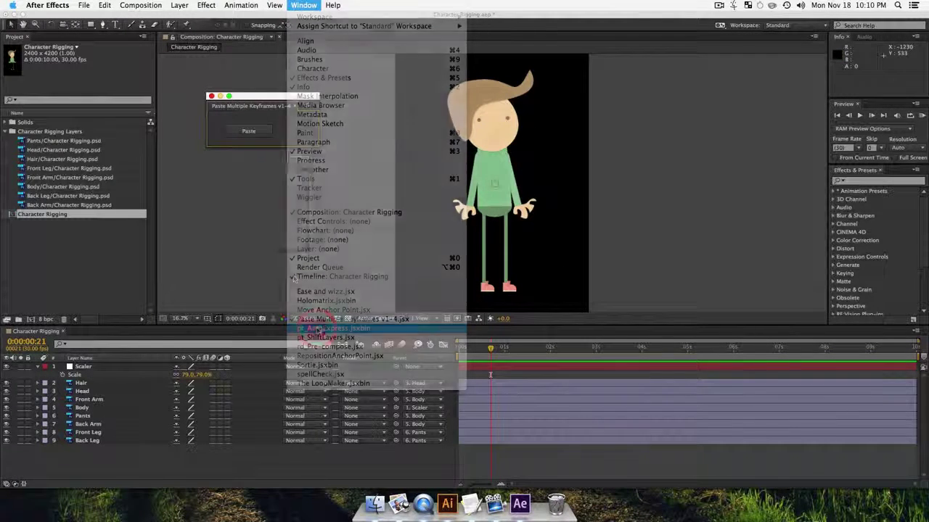
drag(268, 161, 281, 159)
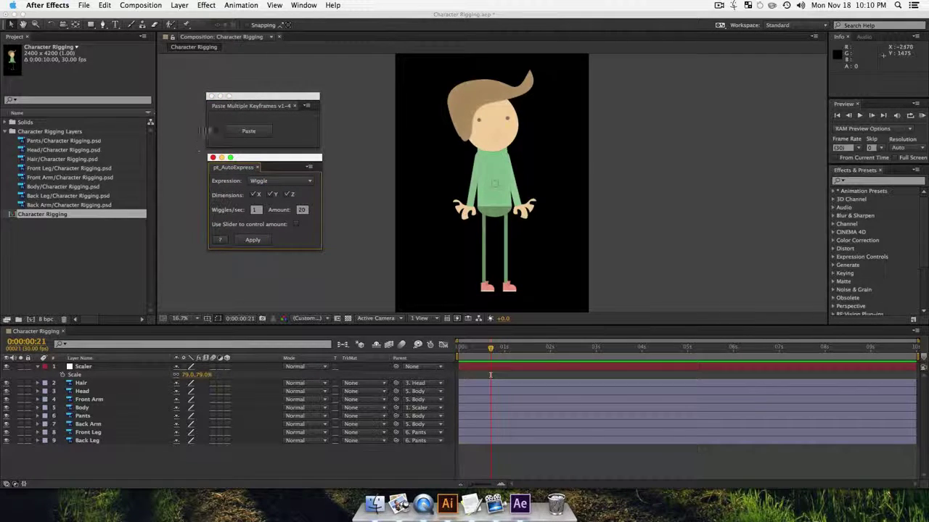
Step: Dock both script panels, one above the other, between the project and composition views and narrow their column
drag(210, 107, 164, 98)
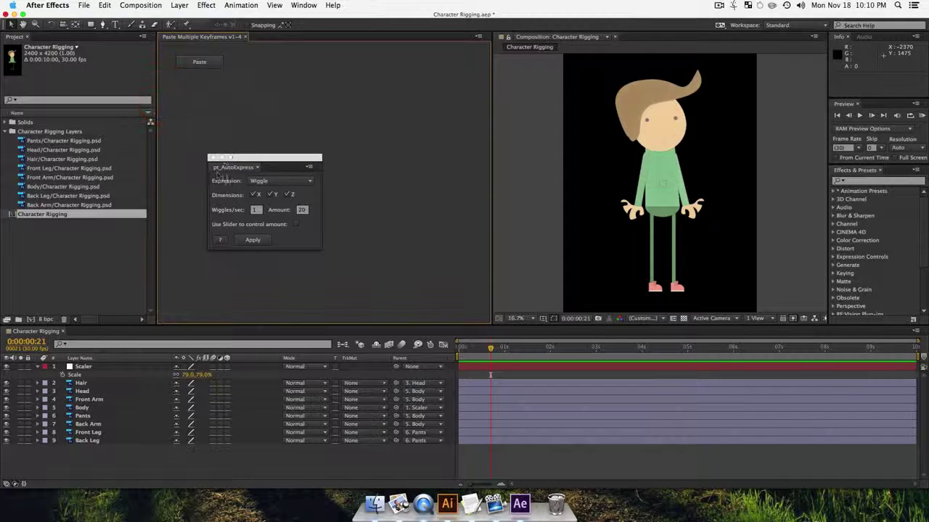
drag(216, 213, 209, 315)
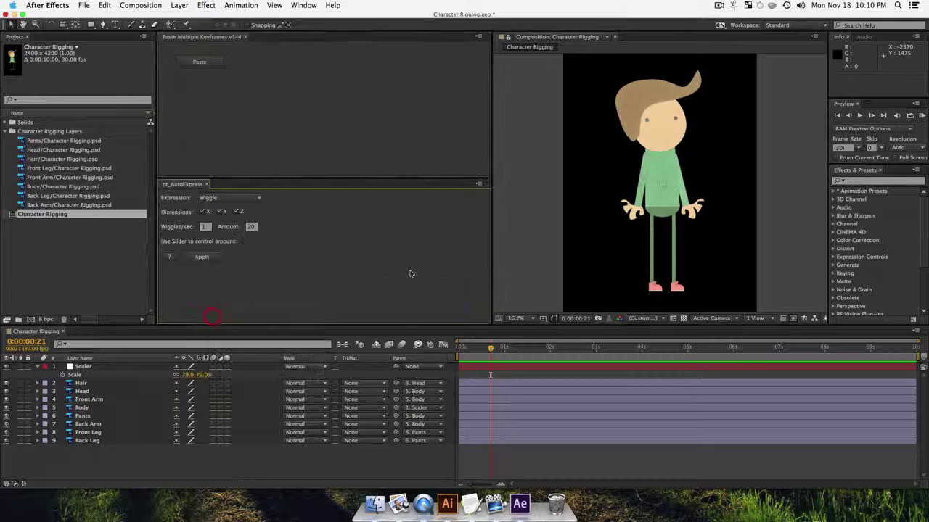
drag(491, 208, 280, 202)
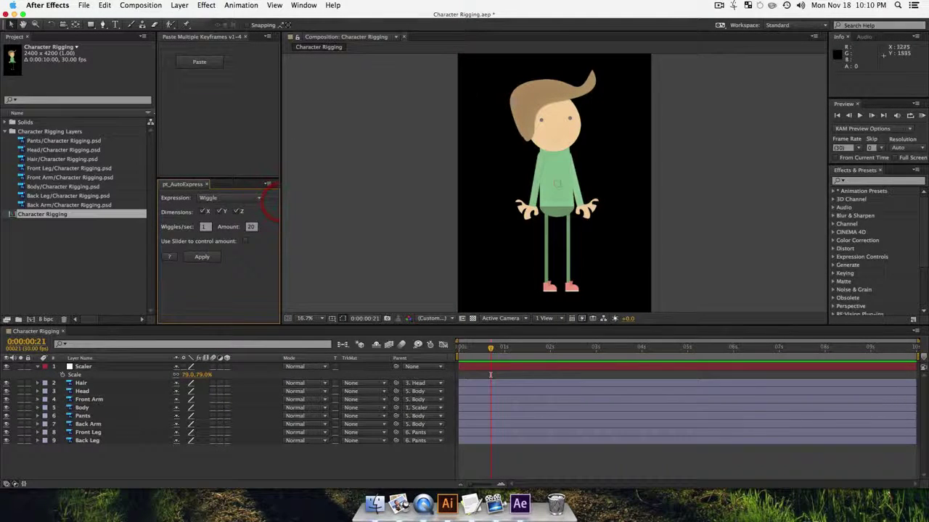
Step: Set the current time back to the start of the composition at 0:00:00:00
drag(485, 351, 564, 350)
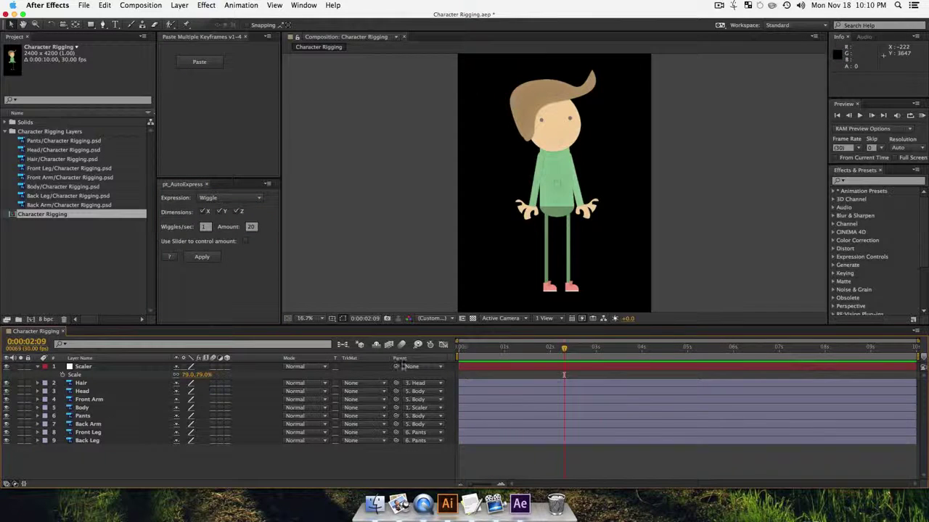
click(82, 416)
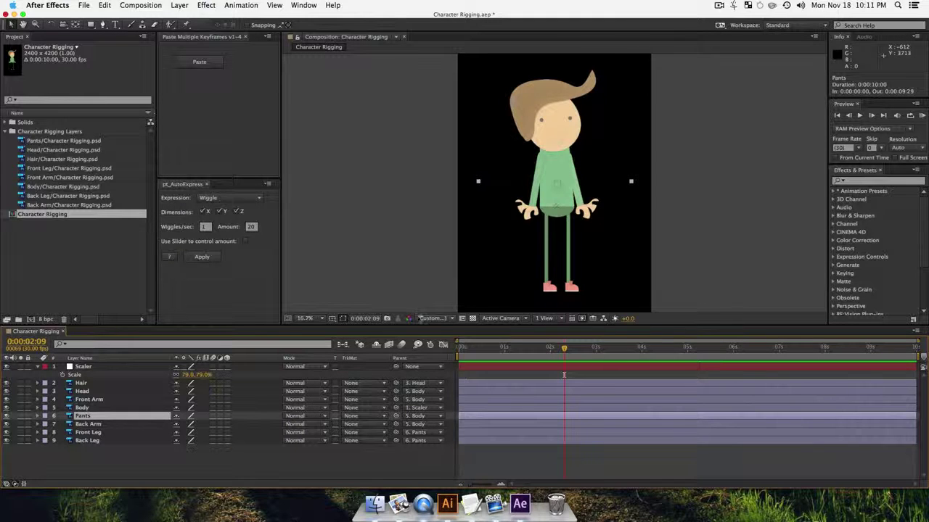
drag(473, 350, 451, 354)
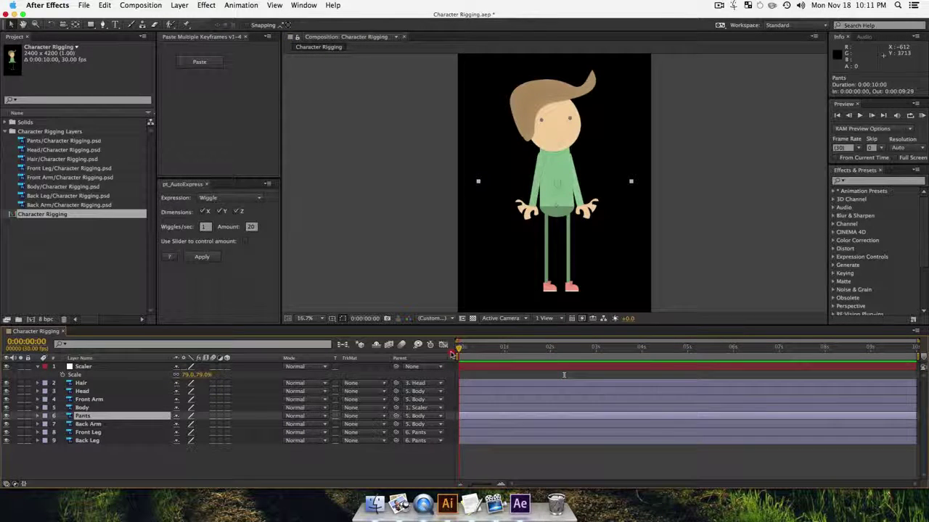
Step: Create a composition-sized solid layer named BG with a medium green color
key(space)
drag(485, 247, 473, 208)
click(473, 208)
click(197, 471)
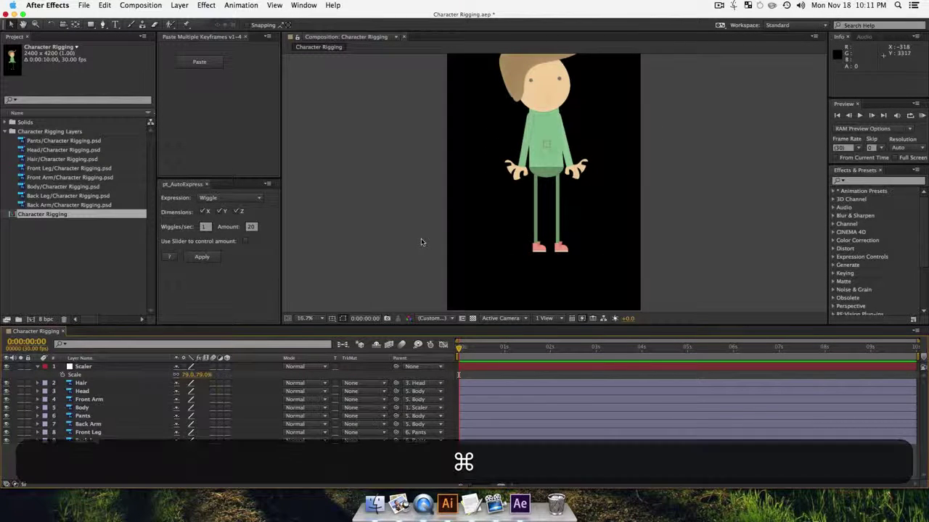
key(super+y)
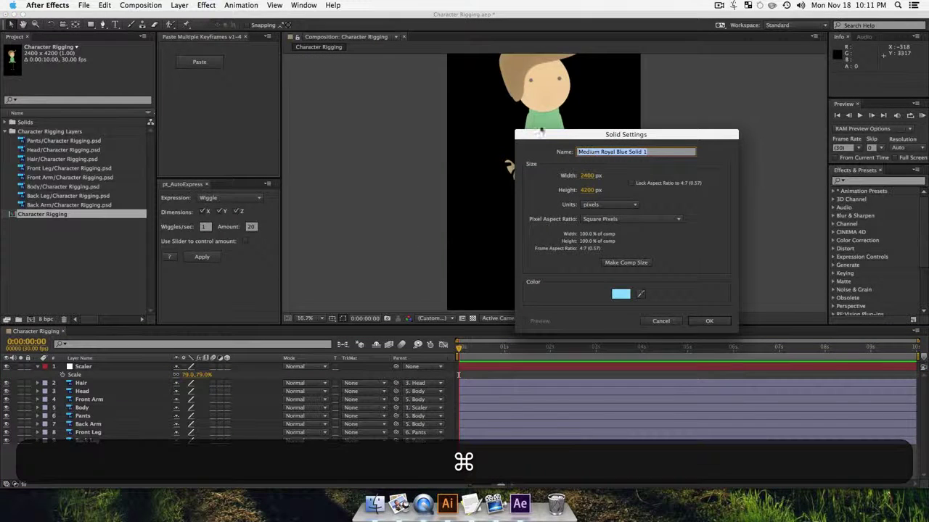
text(BG)
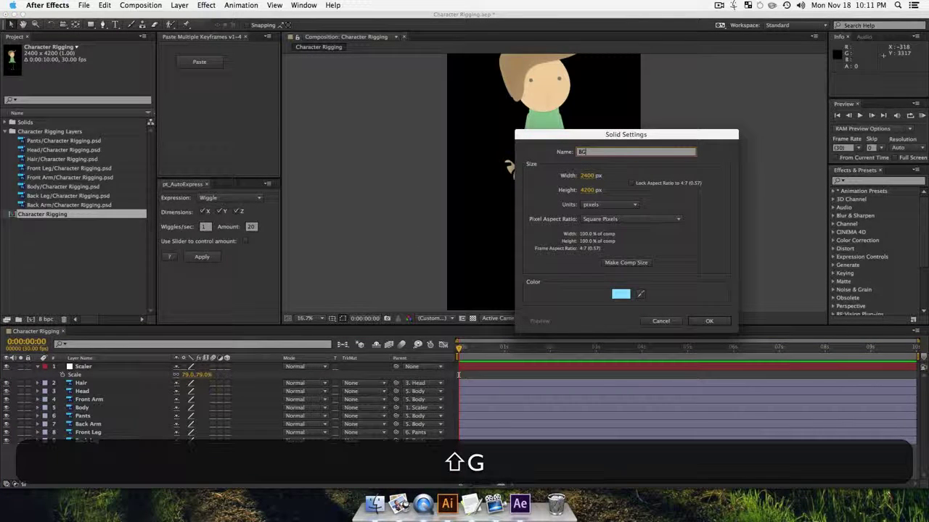
click(618, 297)
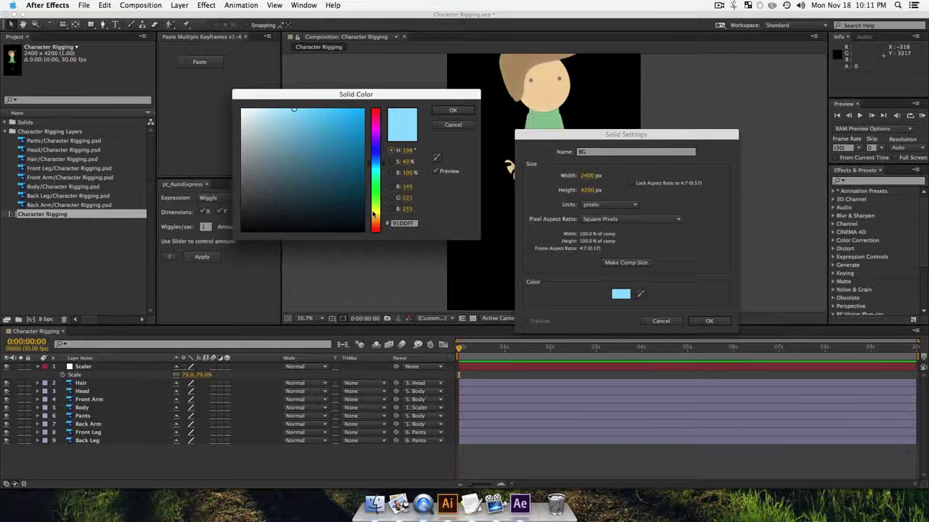
mouse_move(372, 213)
mouse_down()
mouse_move(374, 193)
mouse_move(373, 208)
mouse_up()
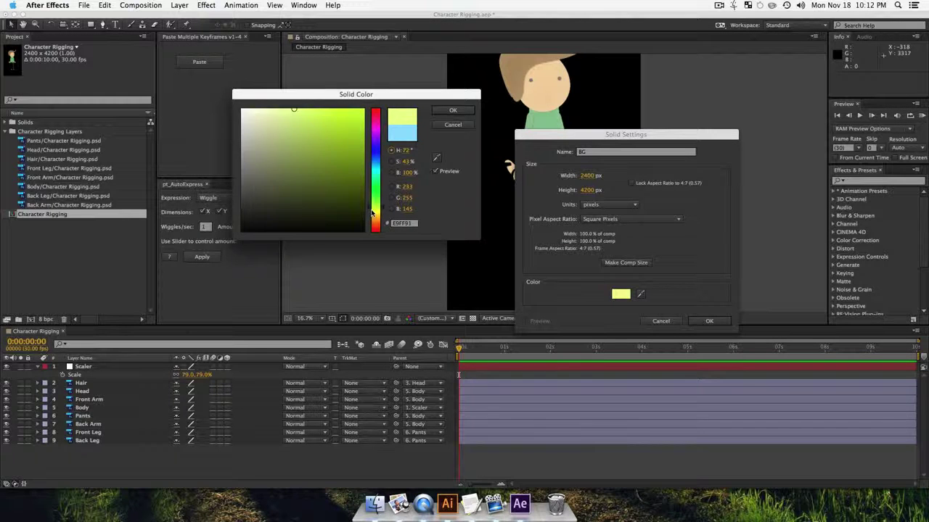
mouse_move(372, 212)
mouse_down()
mouse_move(374, 220)
mouse_move(373, 197)
mouse_up()
drag(308, 143, 318, 170)
click(458, 111)
click(708, 321)
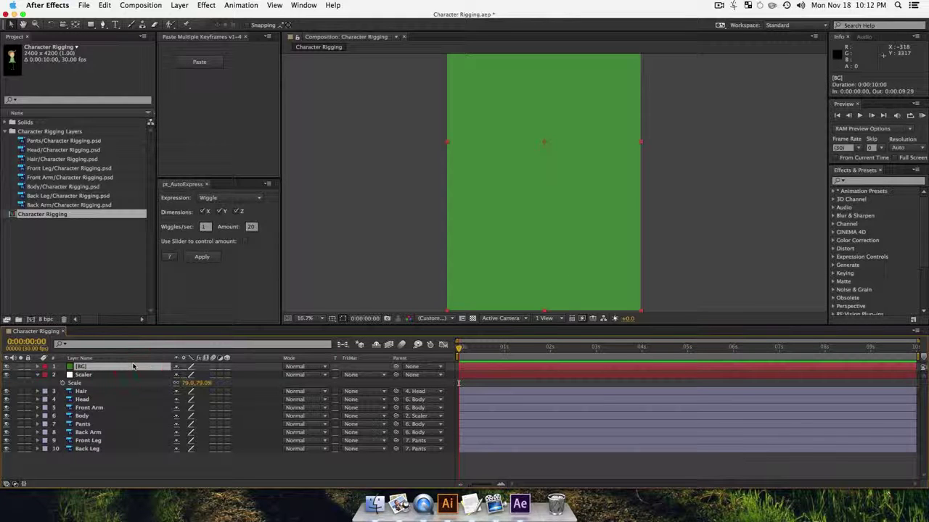
Step: Lower the BG solid to position 1200, 5534 so it forms the ground, and place it beneath all character layers
key(p)
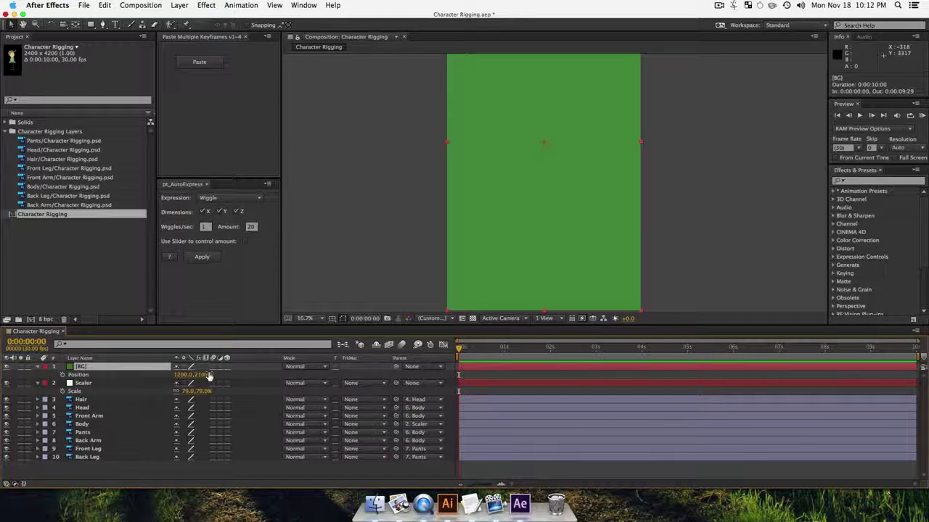
drag(206, 374, 543, 406)
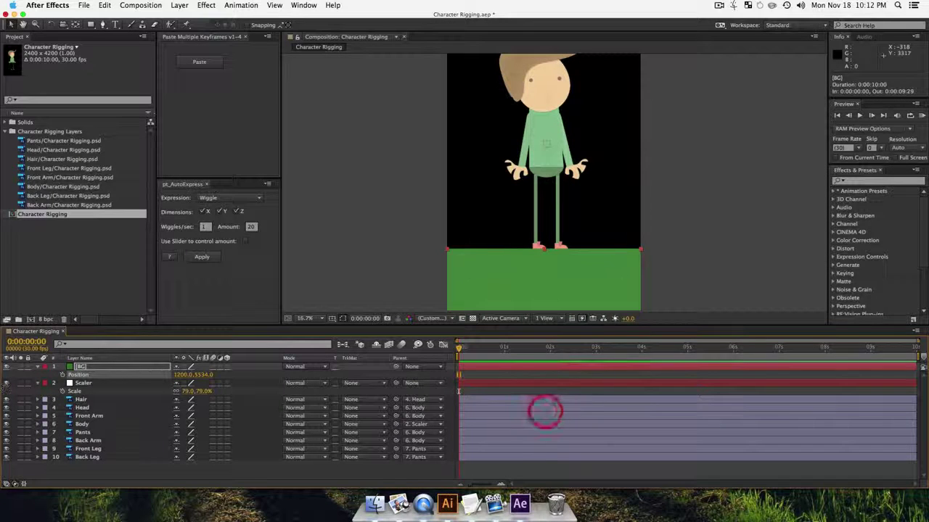
drag(86, 367, 75, 457)
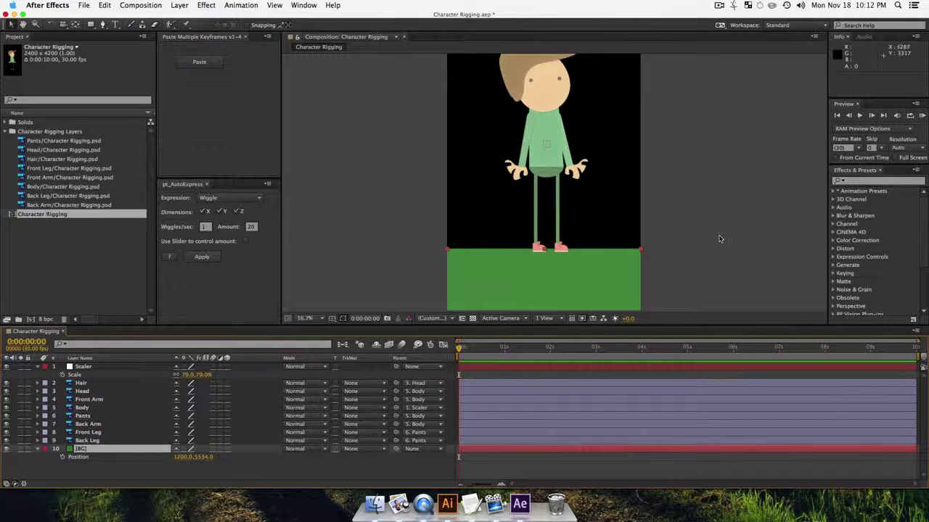
Step: Examine the character's legs and feet against the ground up close while scrubbing through the first second and a half of the composition
key(z)
click(540, 245)
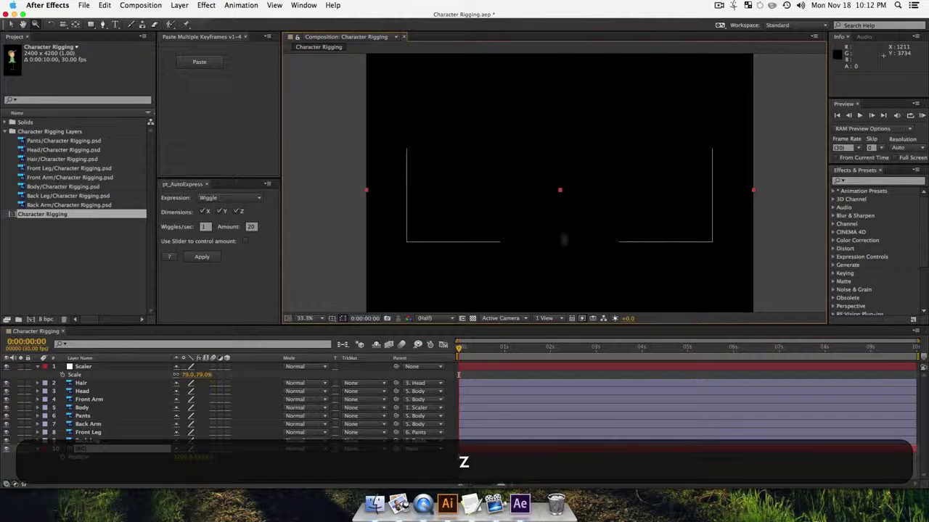
key(space)
drag(568, 213, 503, 257)
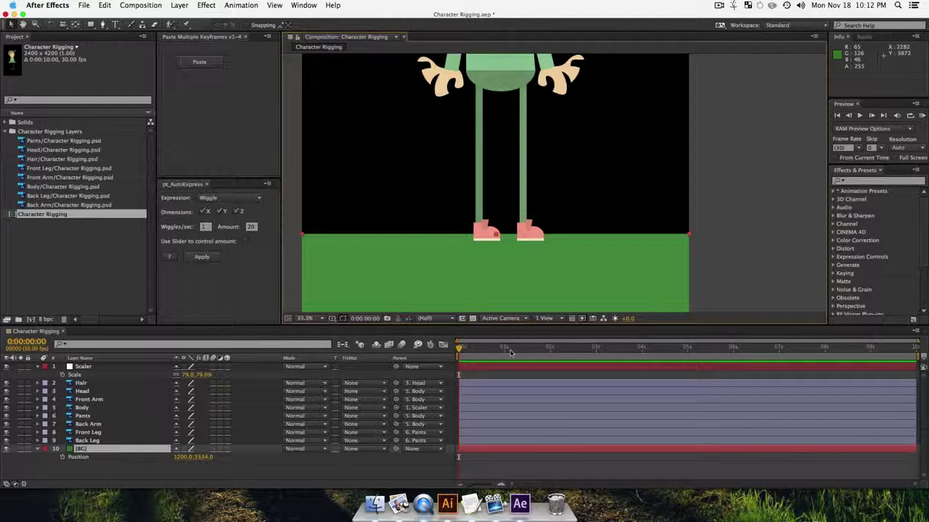
click(475, 349)
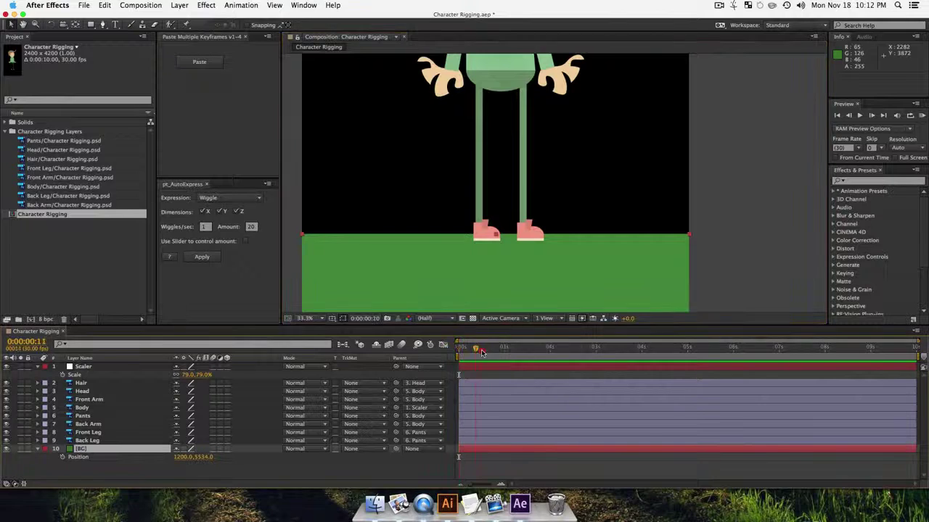
drag(481, 352, 522, 355)
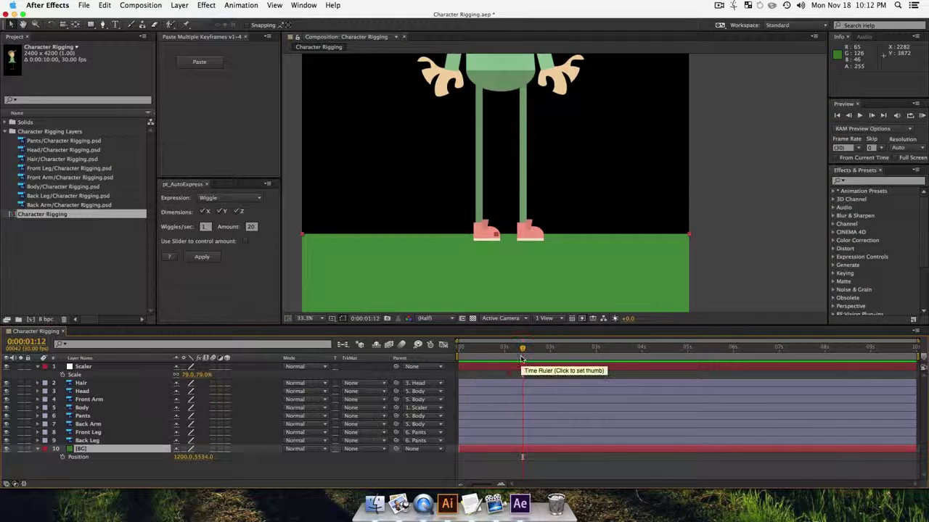
click(504, 353)
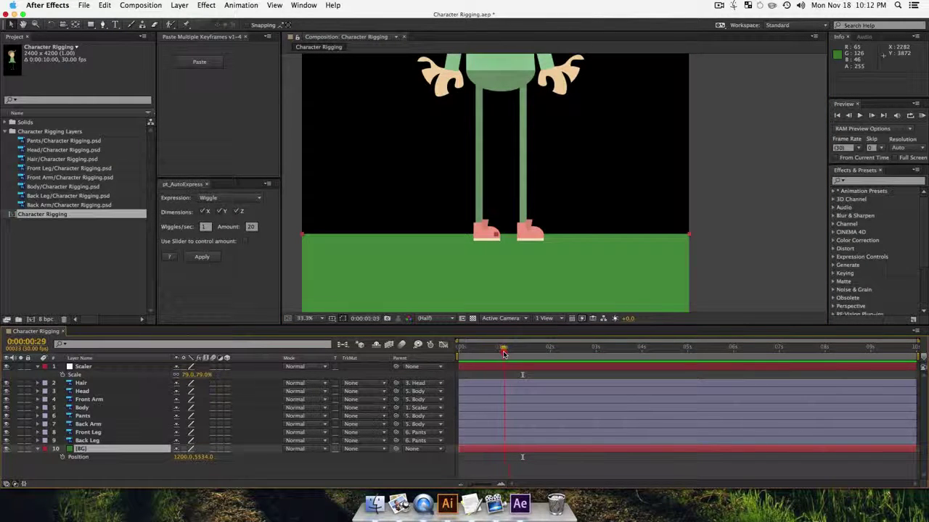
click(491, 349)
click(488, 351)
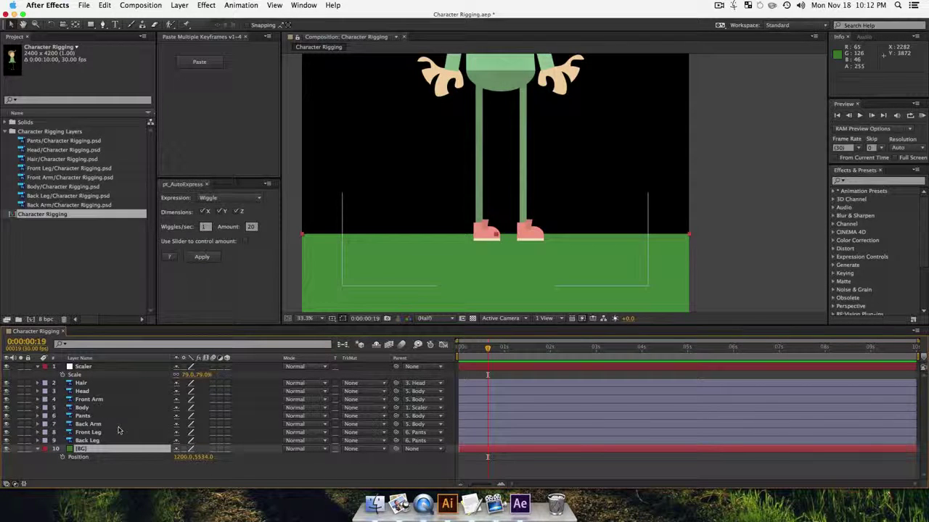
Step: Select the Back Leg layer, hide the layer switches and transfer controls columns, and narrow the layer name column to enlarge the timeline area
click(88, 440)
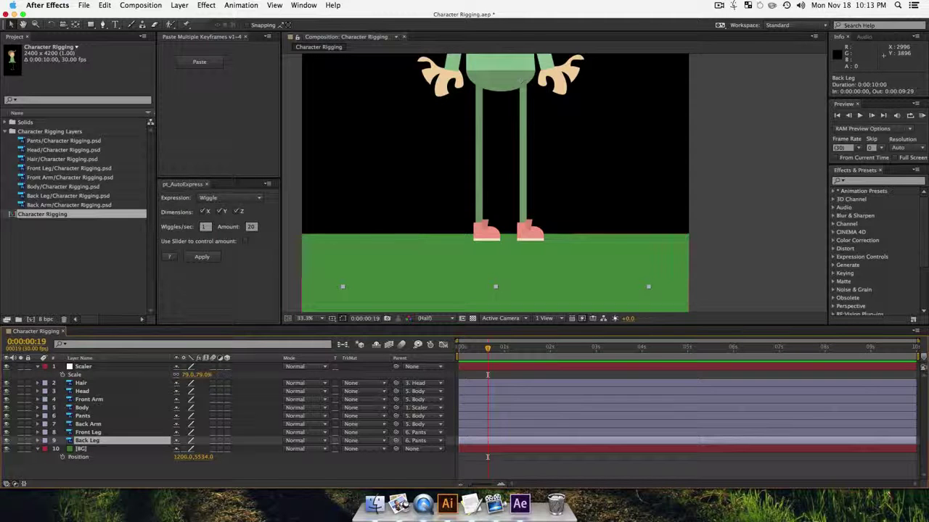
click(7, 484)
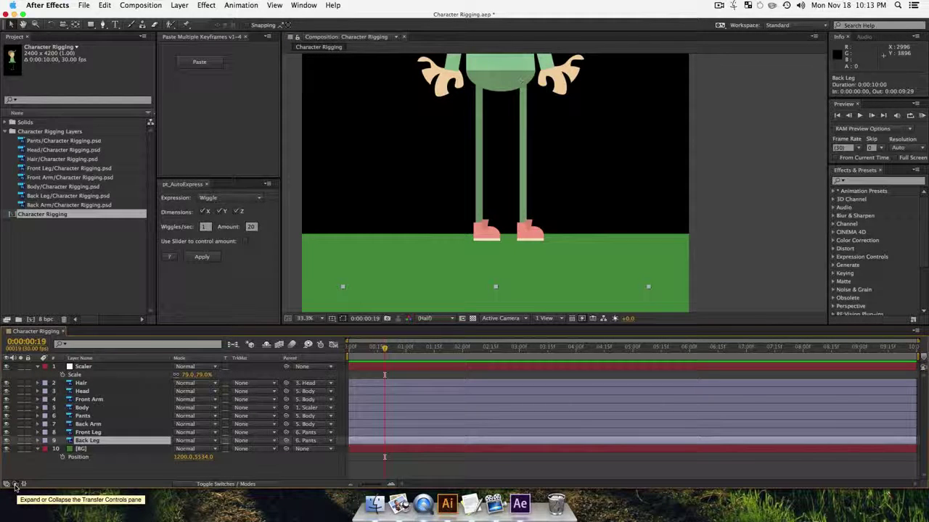
click(15, 484)
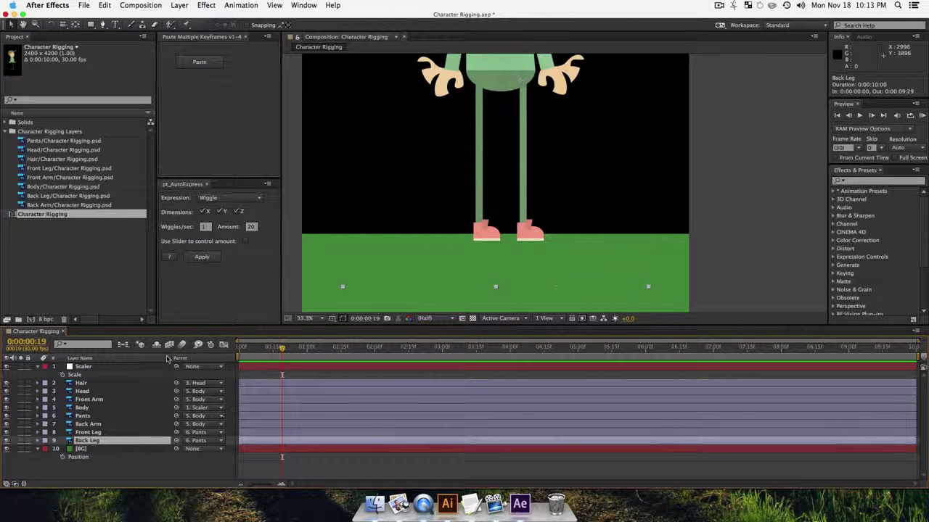
drag(169, 358, 106, 368)
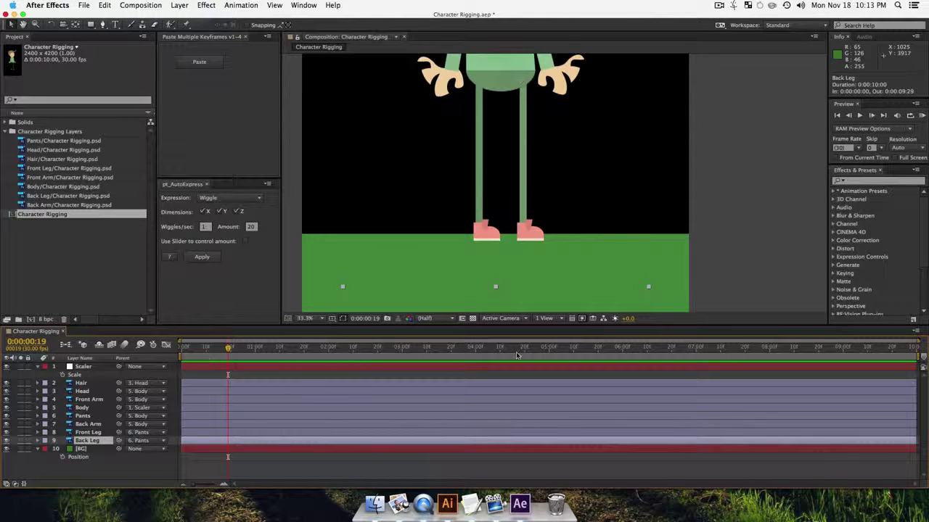
Step: End the work area at 0:00:01:00 and play back the shortened range
click(329, 348)
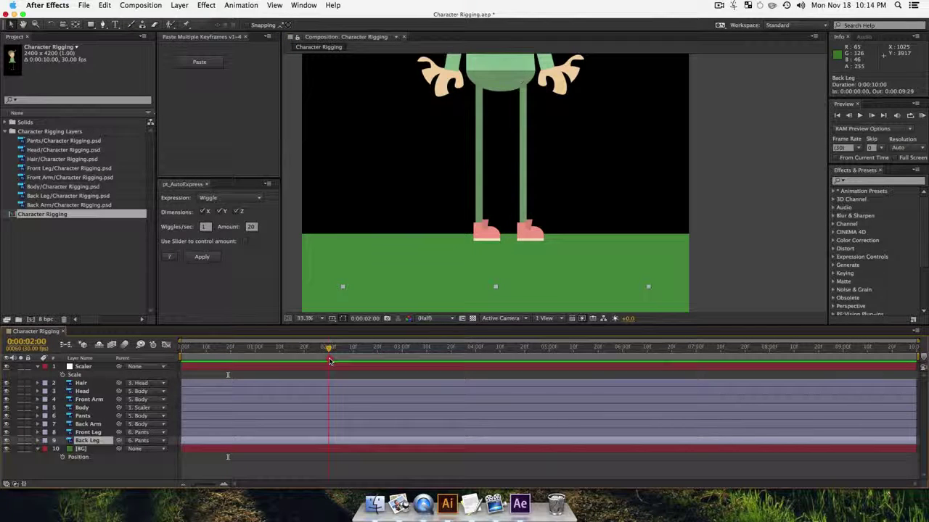
drag(329, 360, 255, 361)
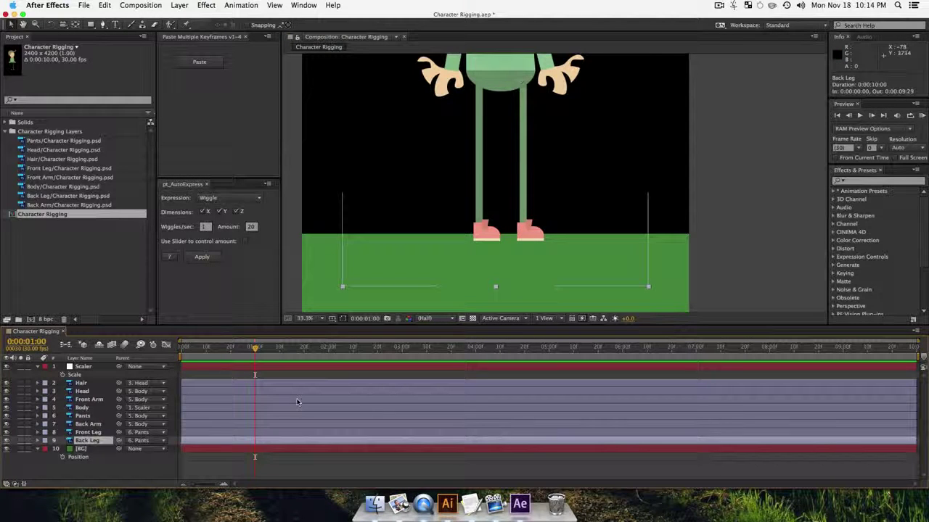
key(n)
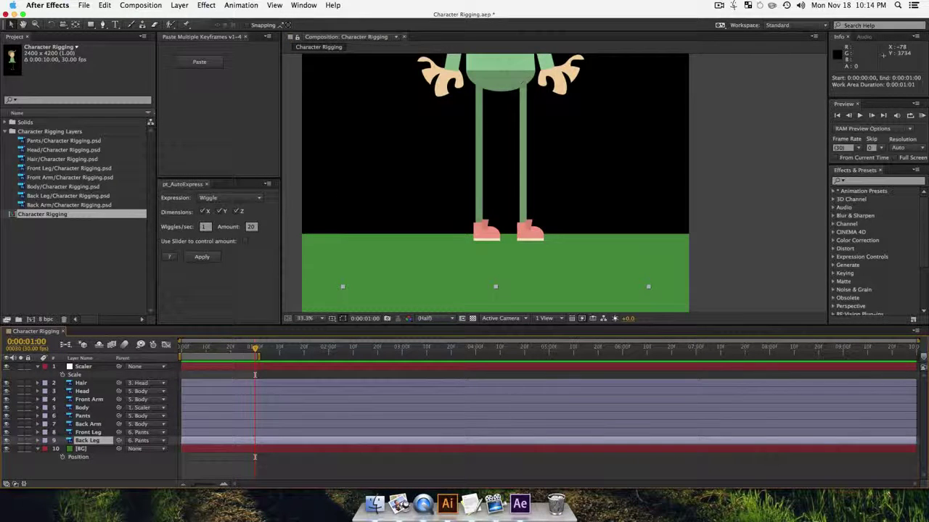
click(249, 348)
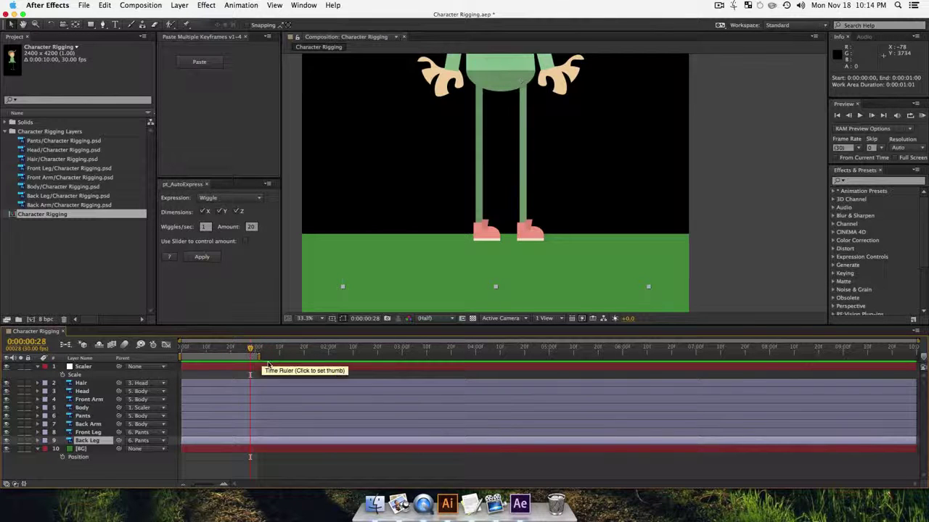
key(space)
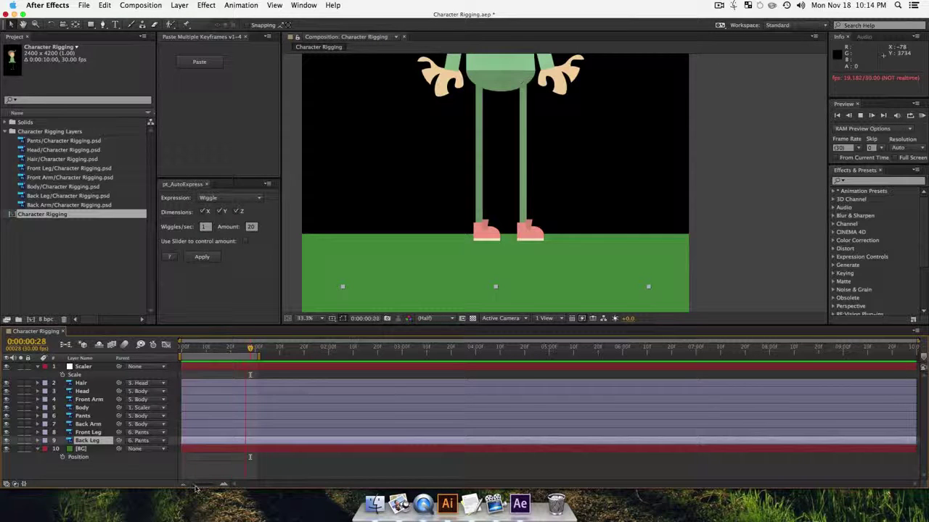
key(space)
Step: Zoom the timeline in on the first second and slightly widen the layer name column
drag(195, 485, 214, 487)
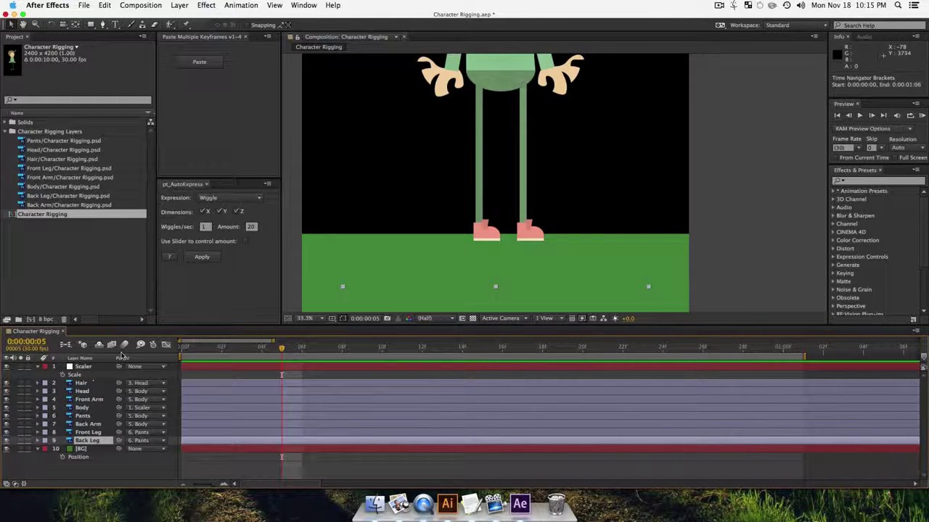
drag(112, 358, 138, 357)
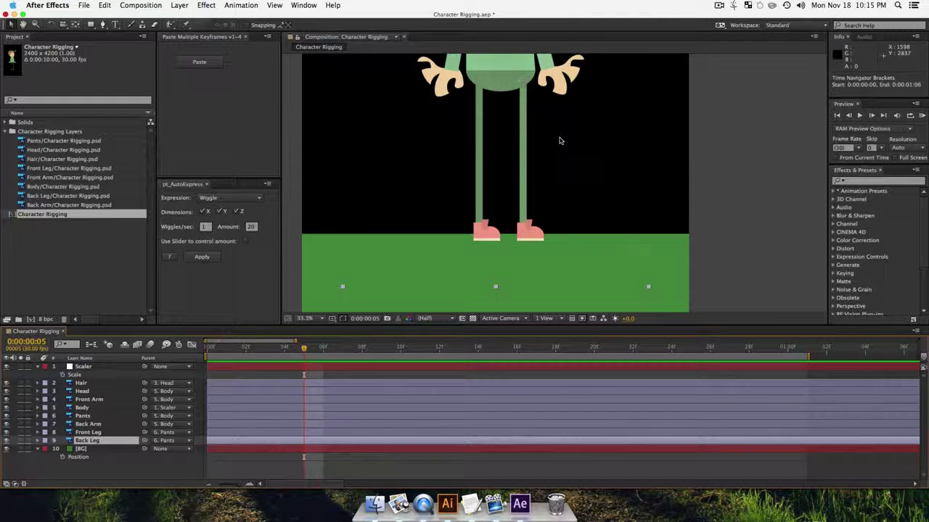
drag(503, 94, 530, 304)
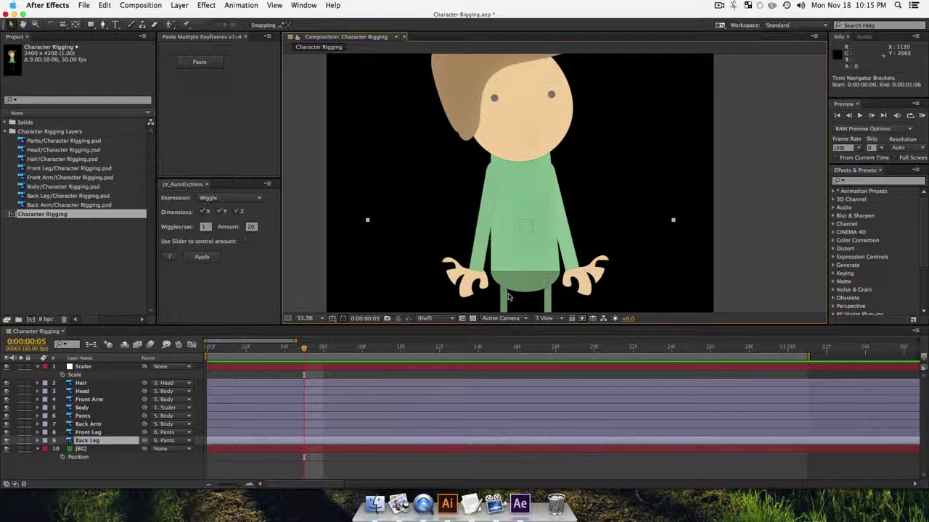
drag(508, 297, 491, 98)
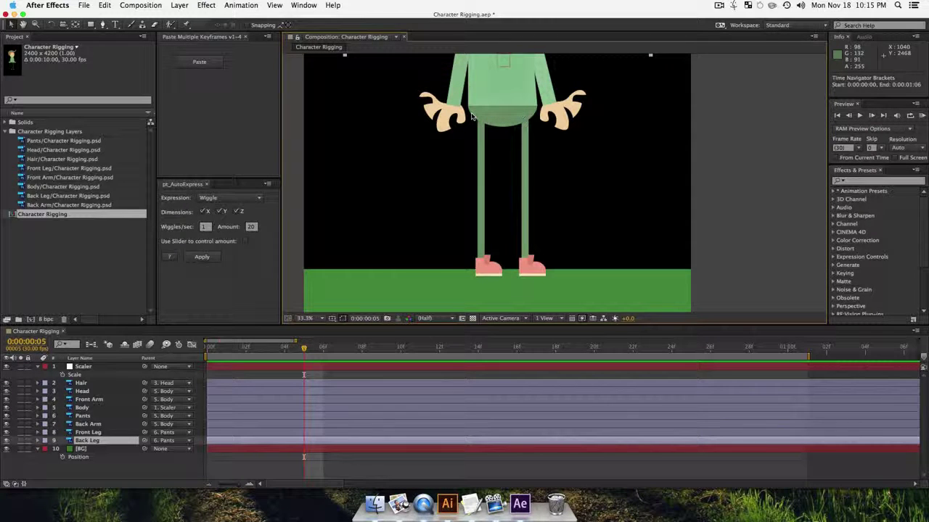
key(space)
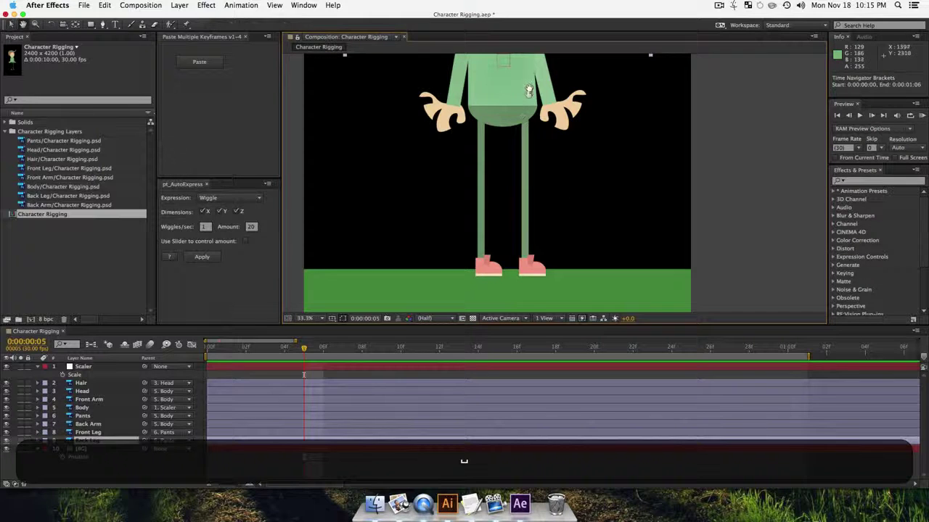
drag(528, 91, 547, 106)
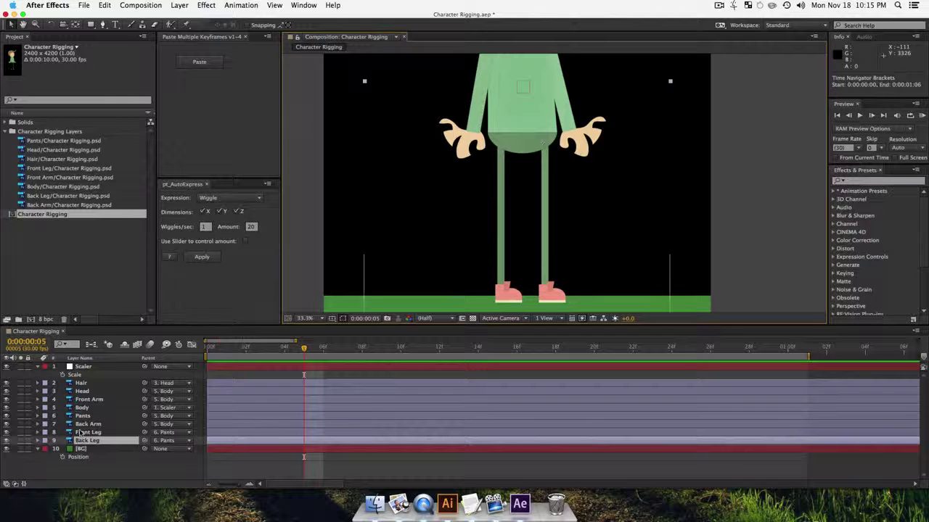
Step: Set Position keyframes at 0:00:00:00 for all eight character layers, from Hair through Back Leg
shift+click(81, 384)
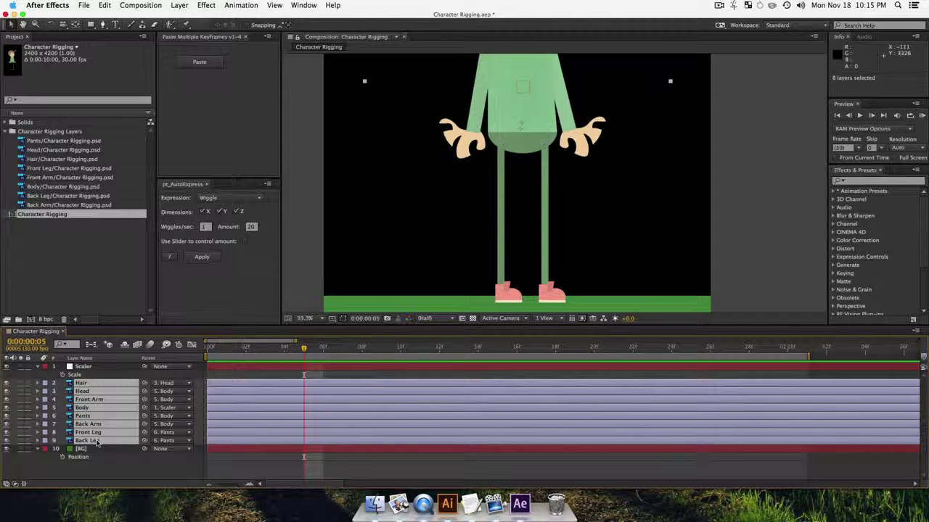
key(p)
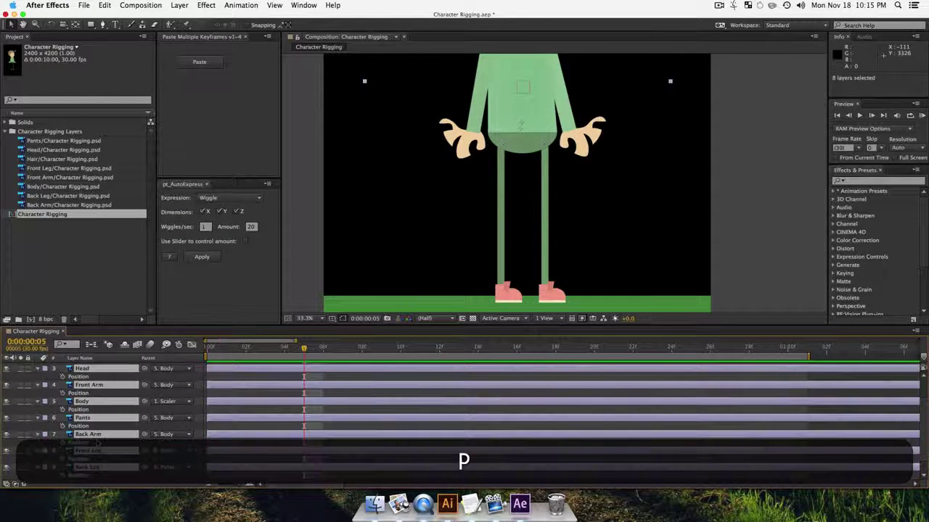
click(62, 393)
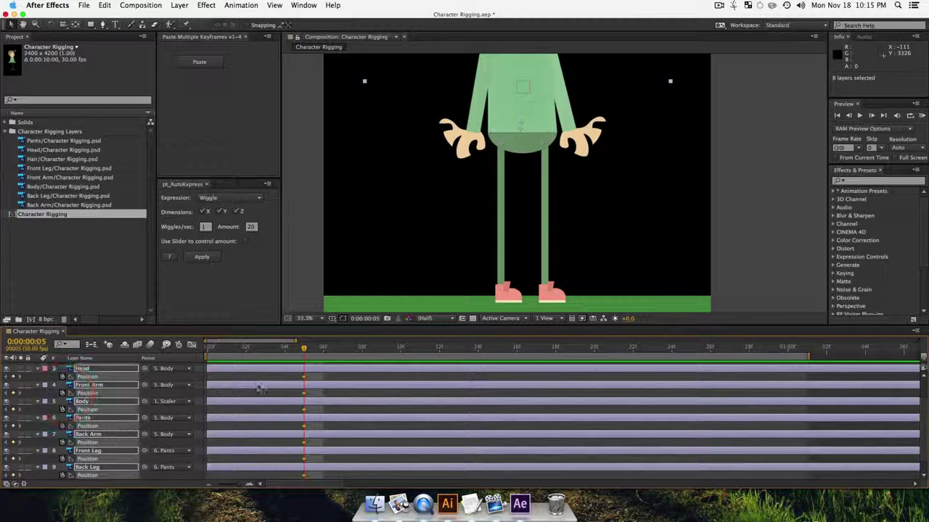
key(super+z)
click(205, 349)
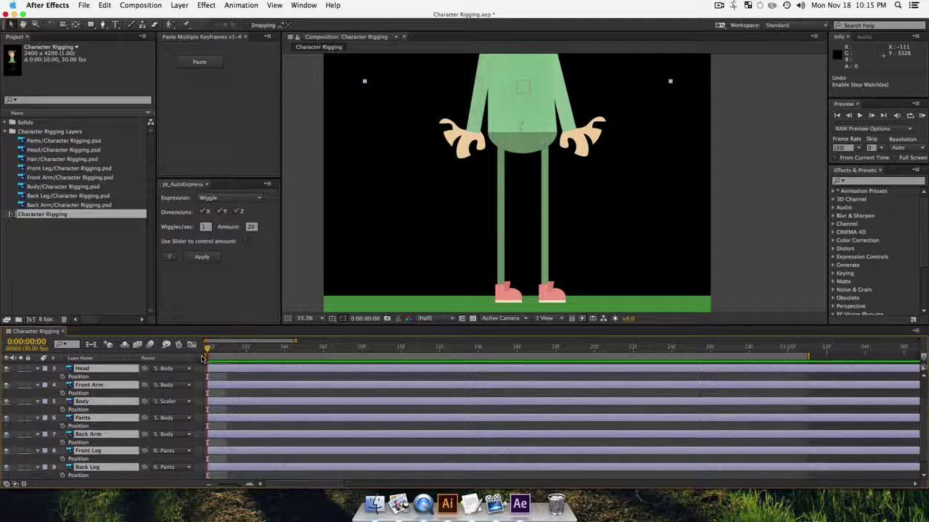
click(63, 393)
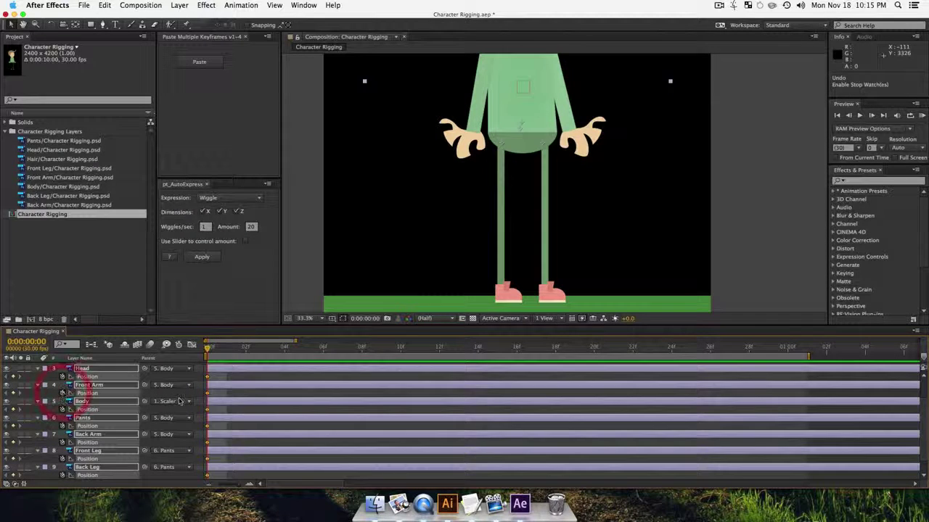
Step: Add Rotation keyframes at 0:00:00:00 to the same eight character layers and collapse their keyframed properties
key(r)
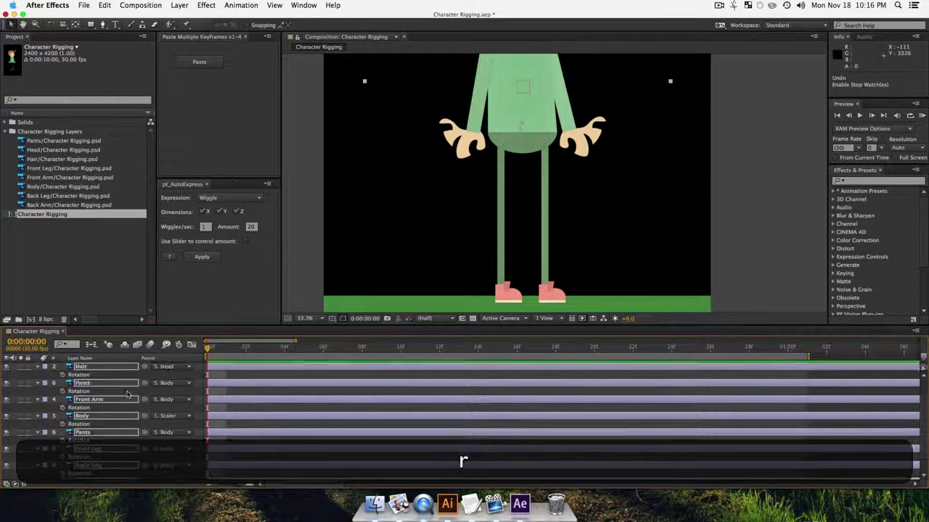
click(62, 424)
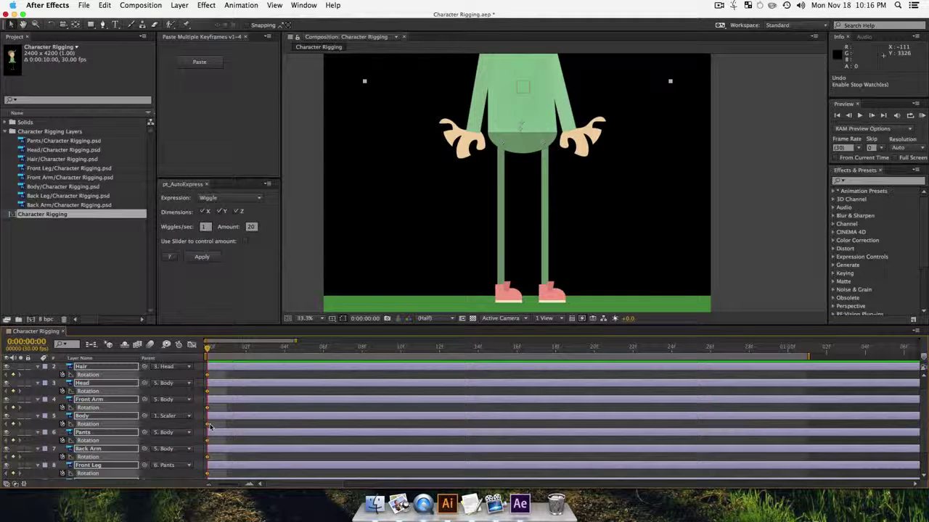
key(u)
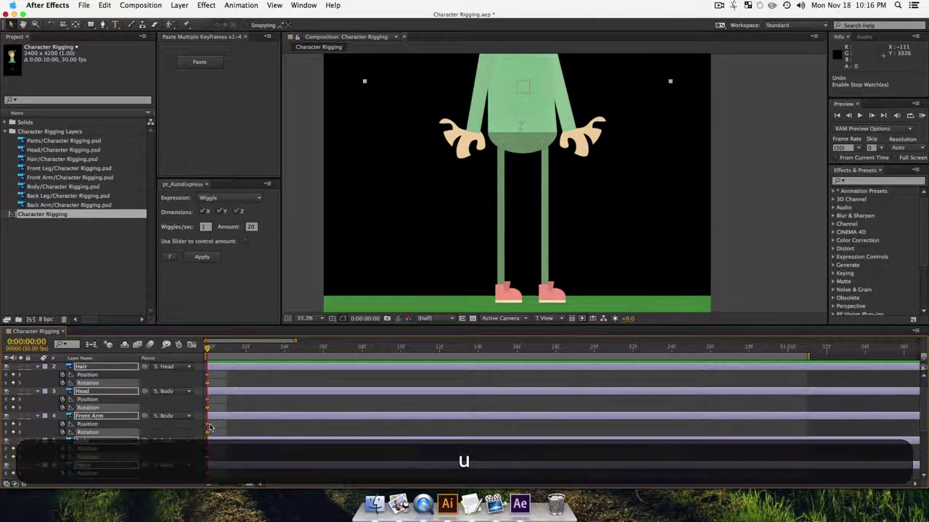
key(u)
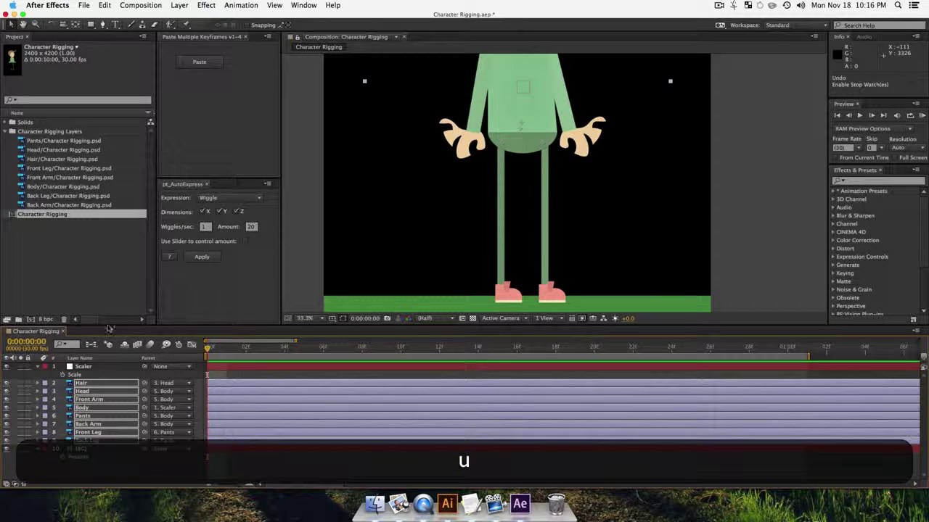
click(104, 471)
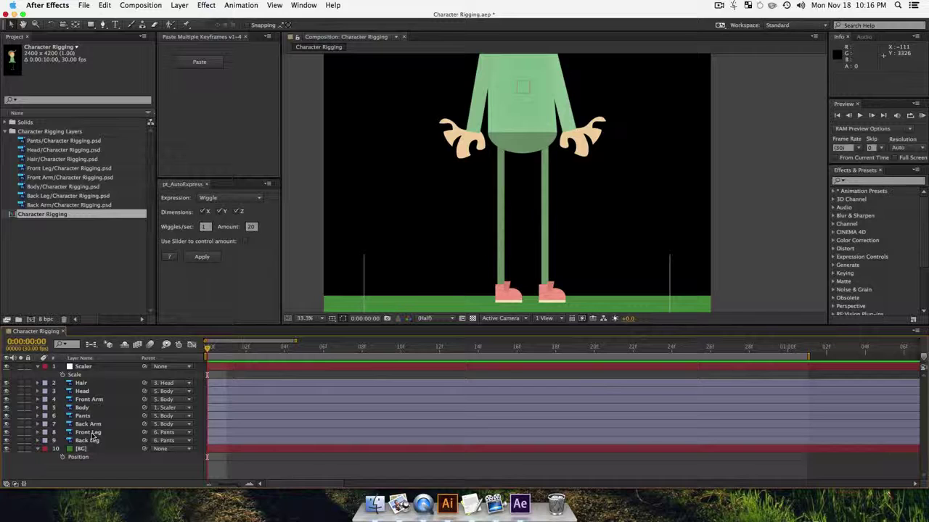
click(91, 443)
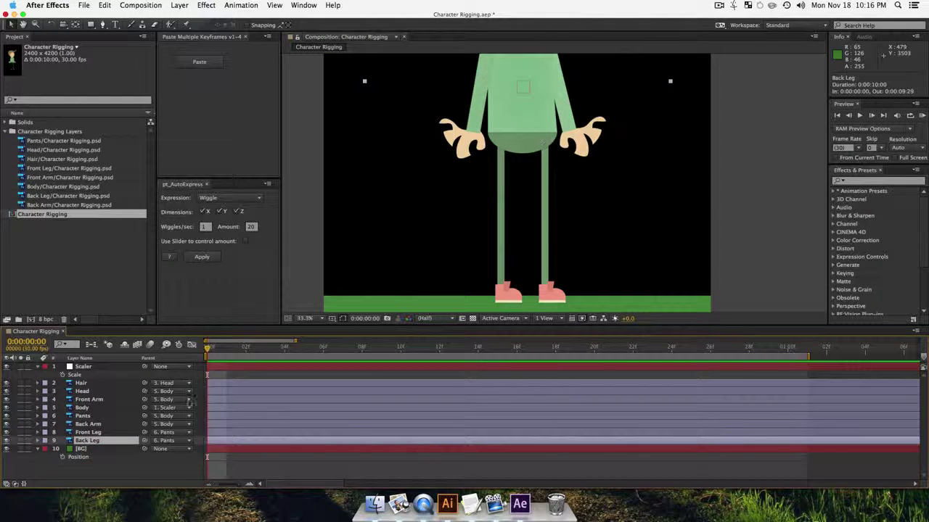
shift+click(90, 432)
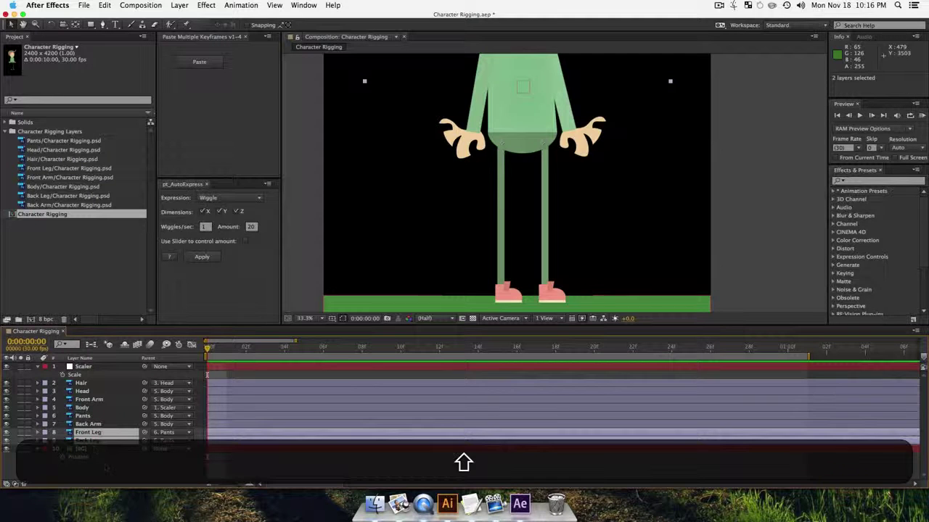
click(104, 471)
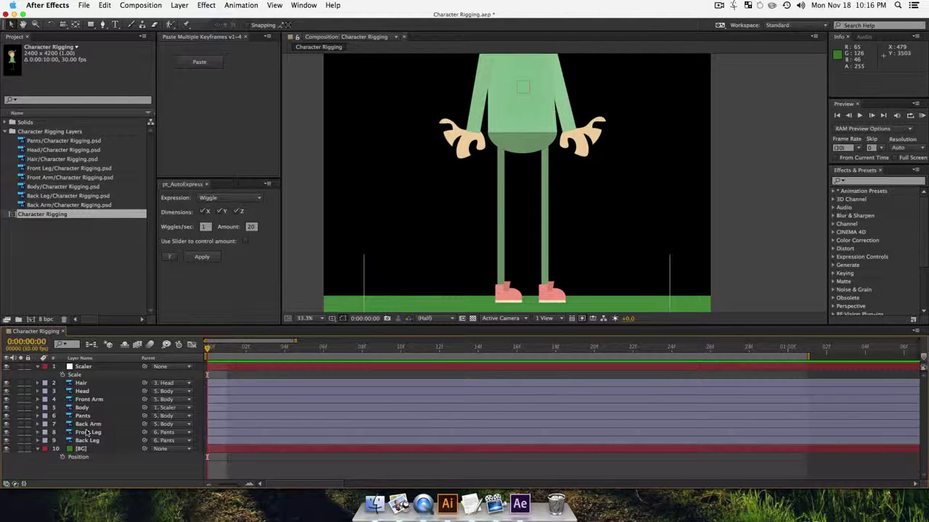
click(87, 440)
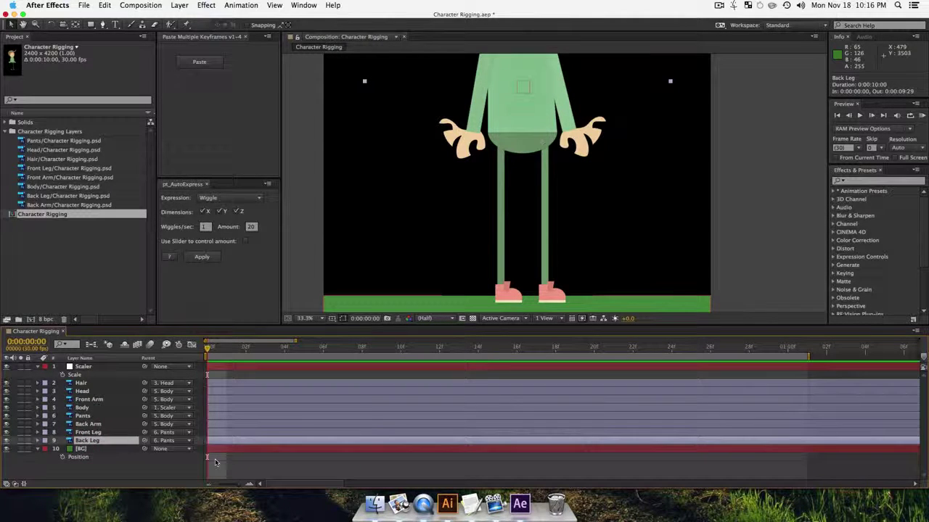
Step: Reveal the Scaler layer's Position property and arrange the timeline columns so that property values and blending modes are shown
drag(544, 119, 501, 85)
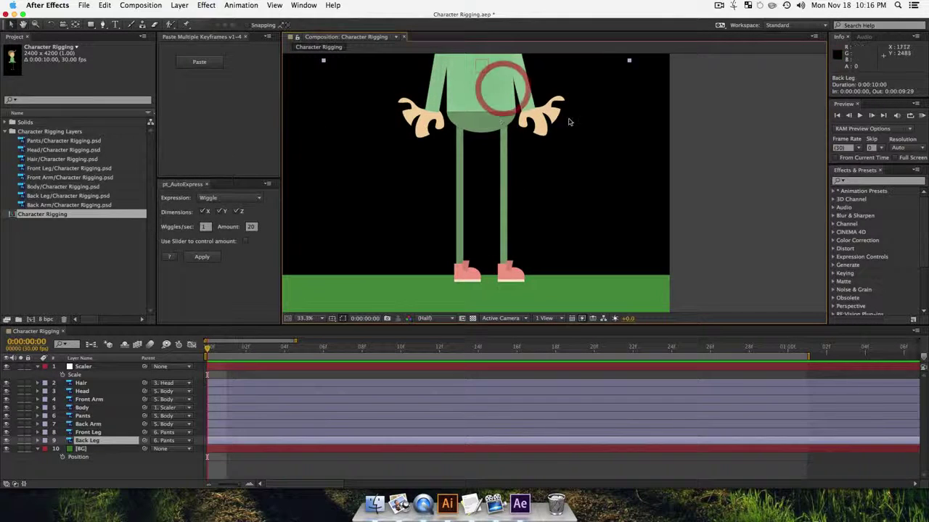
click(84, 367)
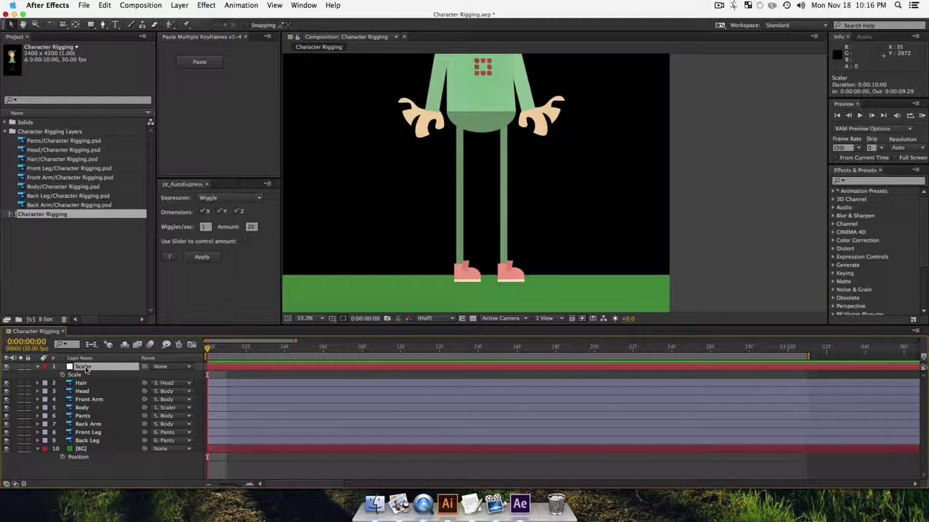
key(p)
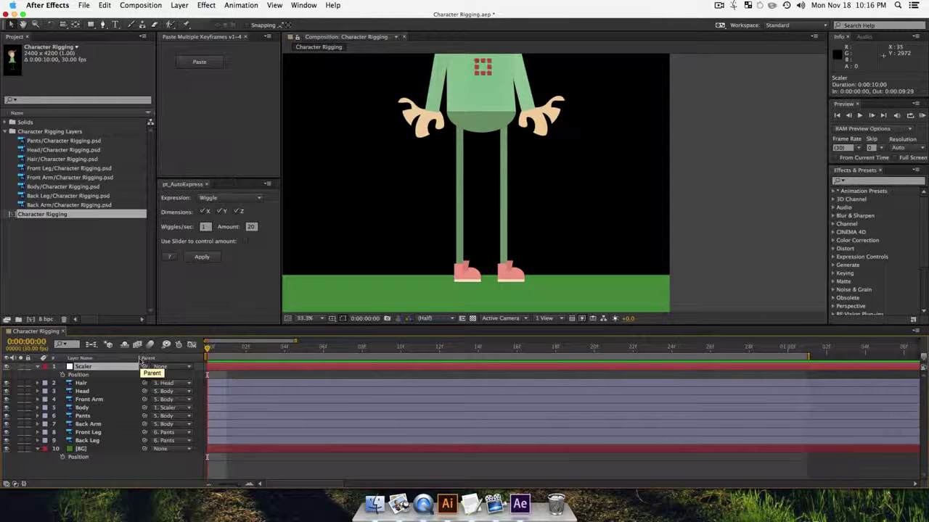
drag(140, 359, 205, 359)
click(14, 484)
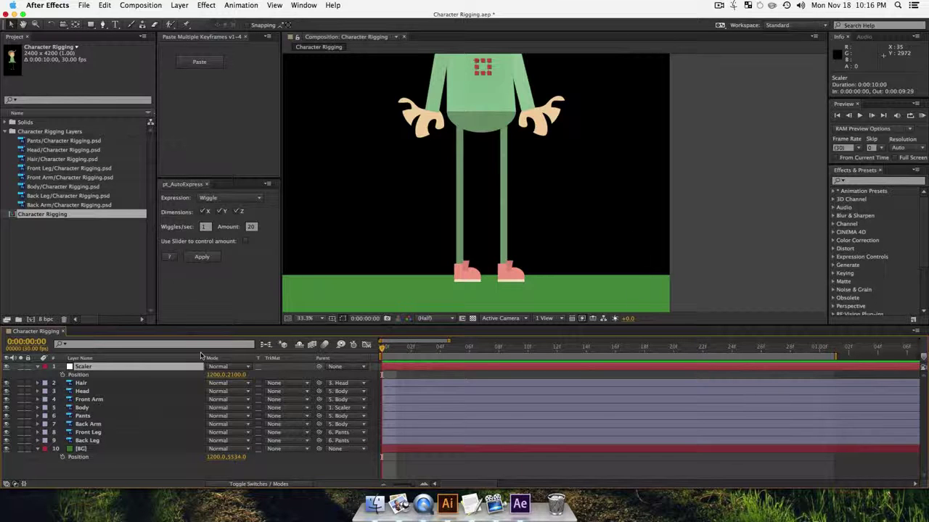
drag(203, 356, 121, 357)
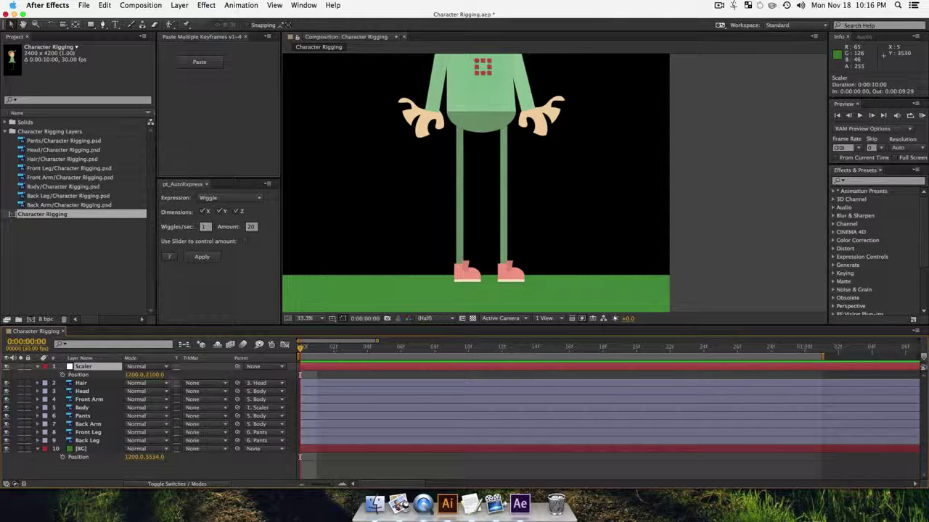
Step: Lower the whole character by setting the Scaler layer's Position to 1200.0, 2208.0, and deselect the layer
drag(148, 377, 207, 373)
key(space)
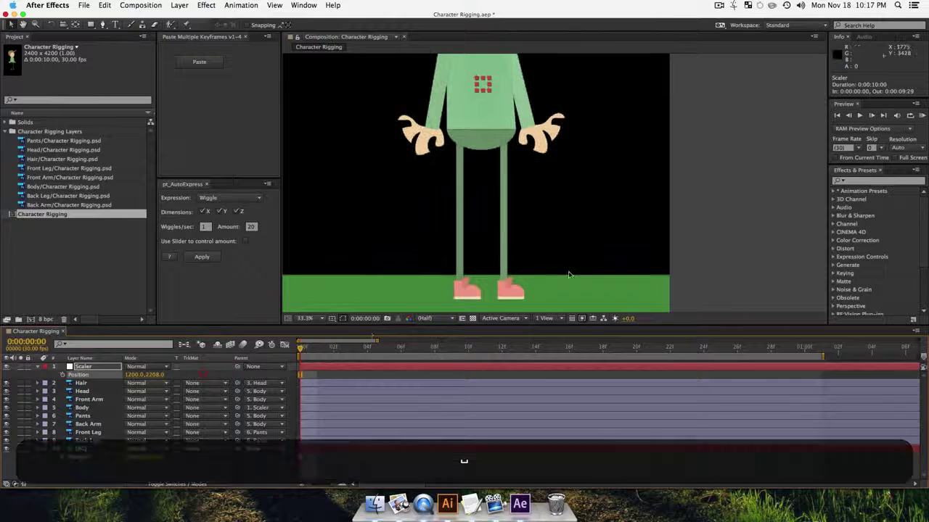
drag(569, 271, 594, 240)
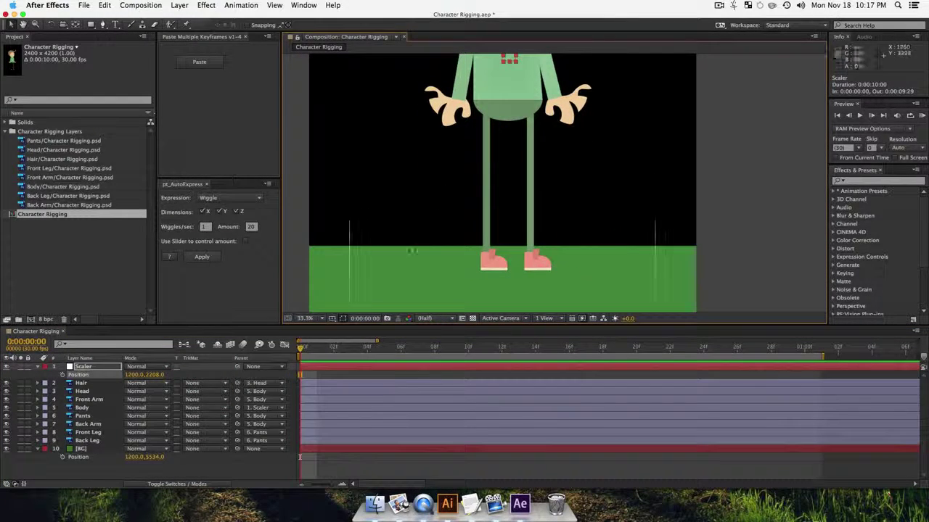
drag(571, 140, 567, 160)
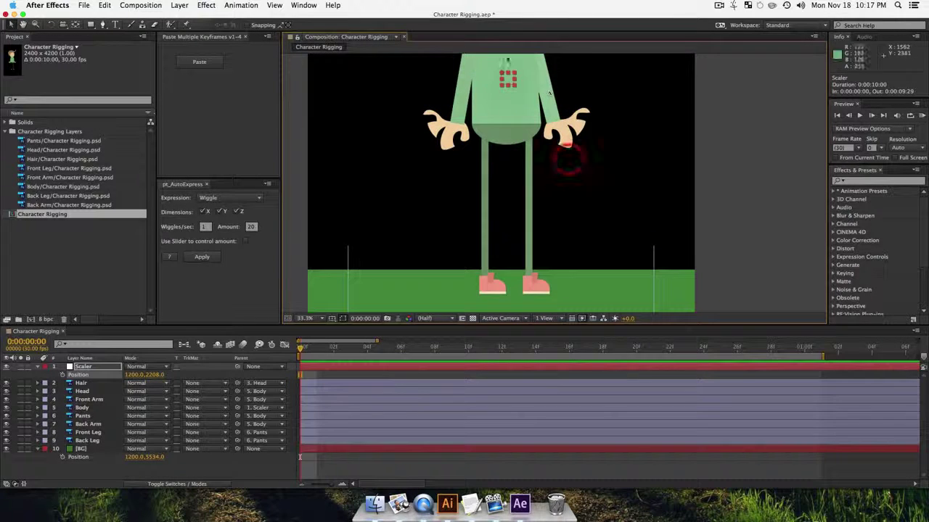
click(156, 475)
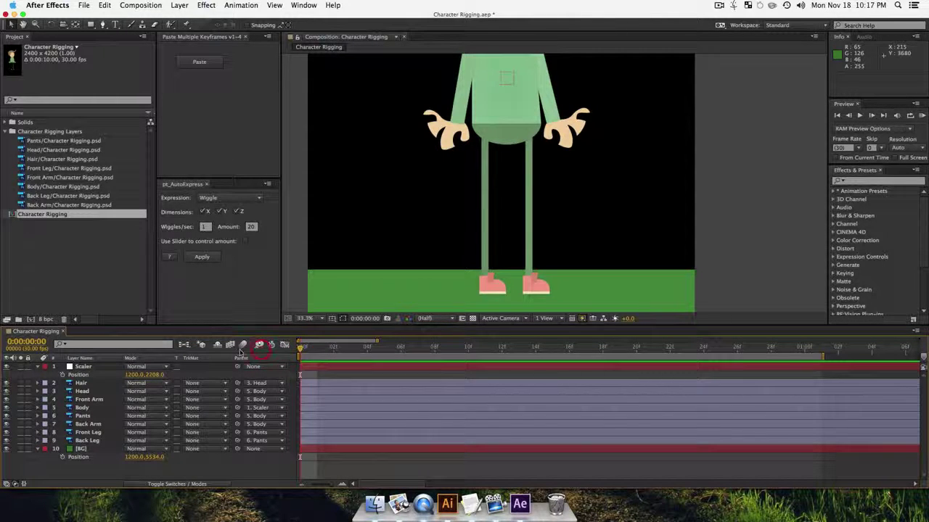
Step: Swing the Back Leg forward by setting its Rotation keyframe at 0:00:00:00 to -19°
click(87, 440)
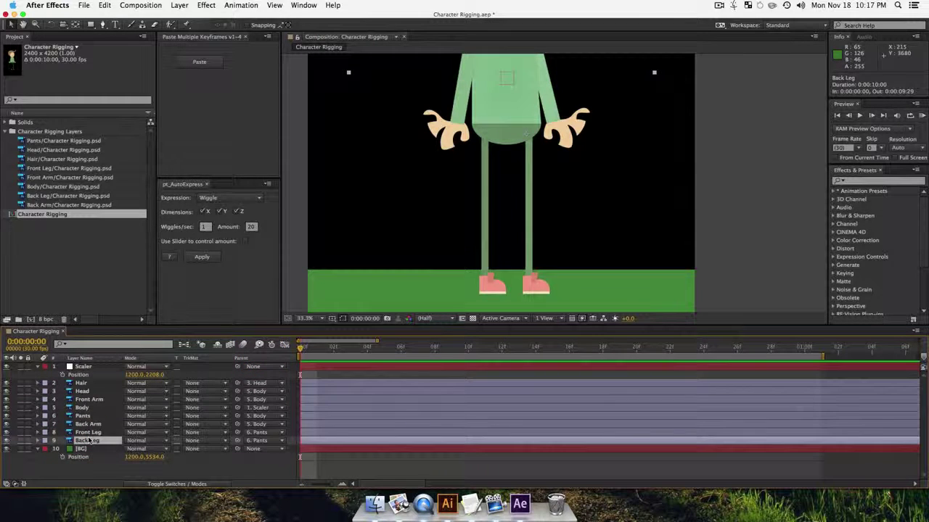
key(r)
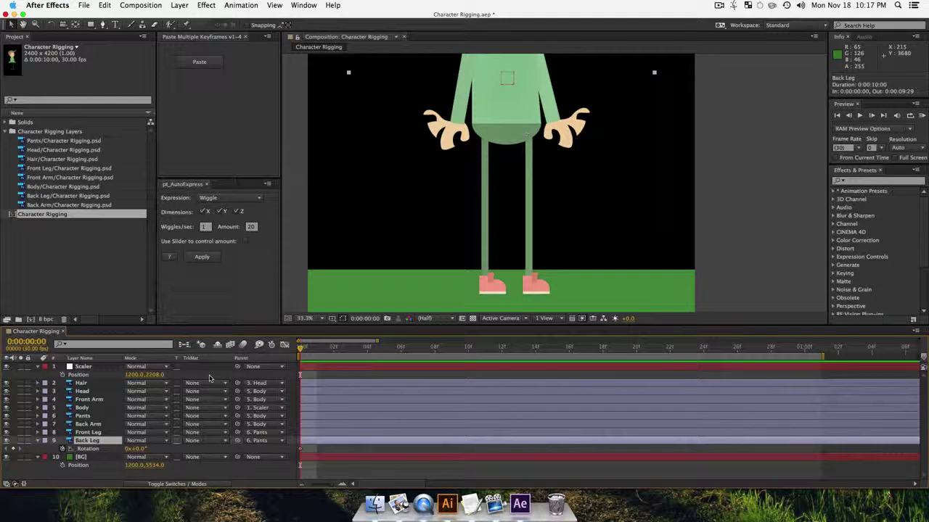
mouse_move(133, 449)
mouse_down()
mouse_move(185, 448)
mouse_move(131, 449)
mouse_up()
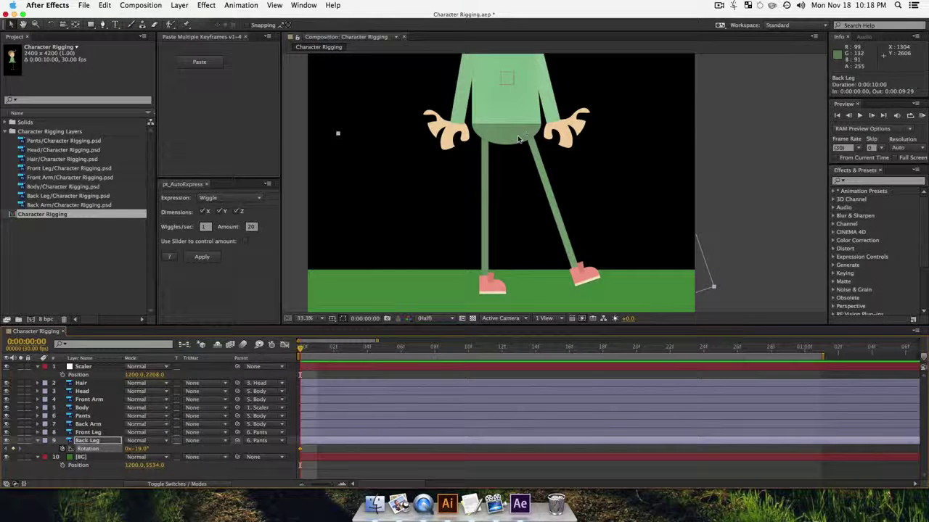
click(97, 440)
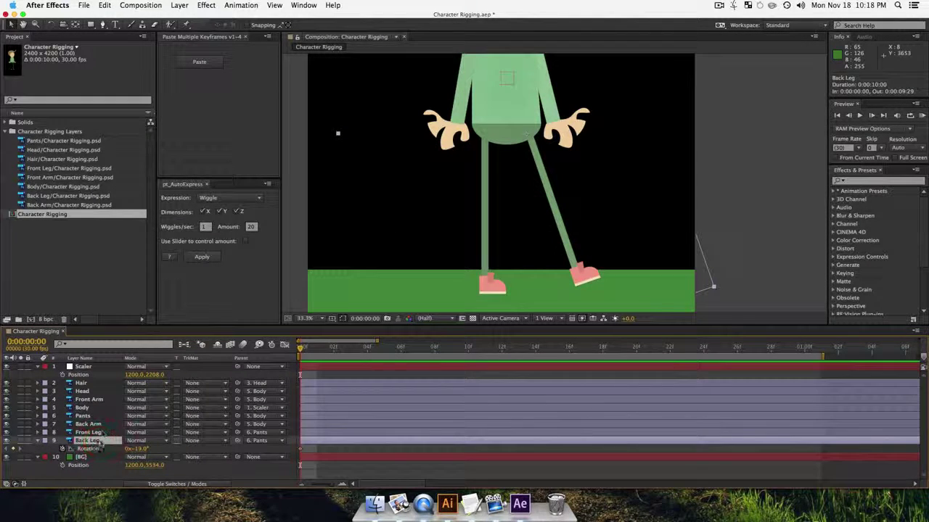
Step: Swing the Front Leg backward by setting its Rotation keyframe at 0:00:00:00 to 15°
click(101, 432)
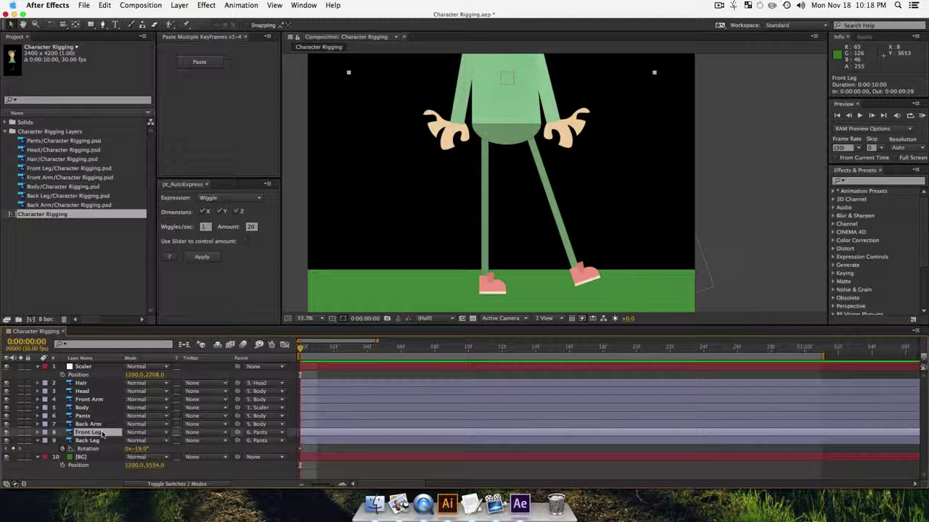
key(r)
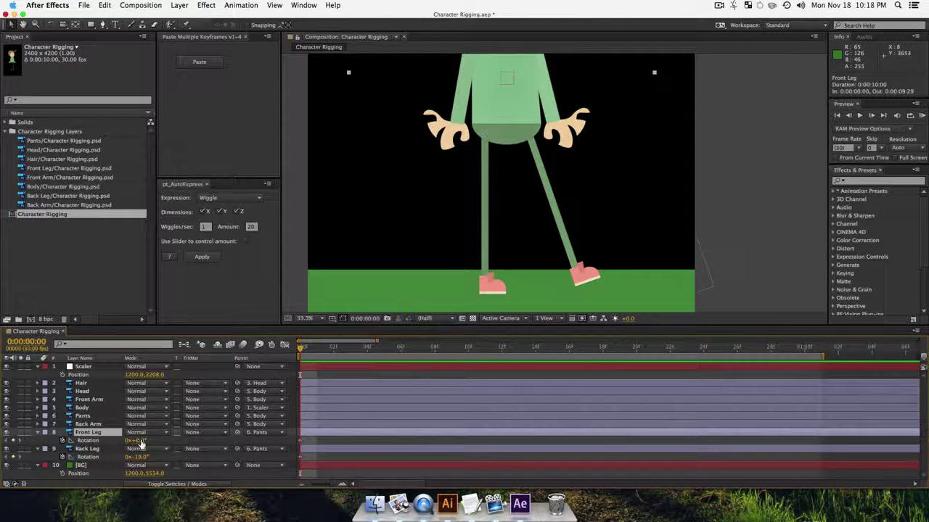
drag(142, 444, 150, 443)
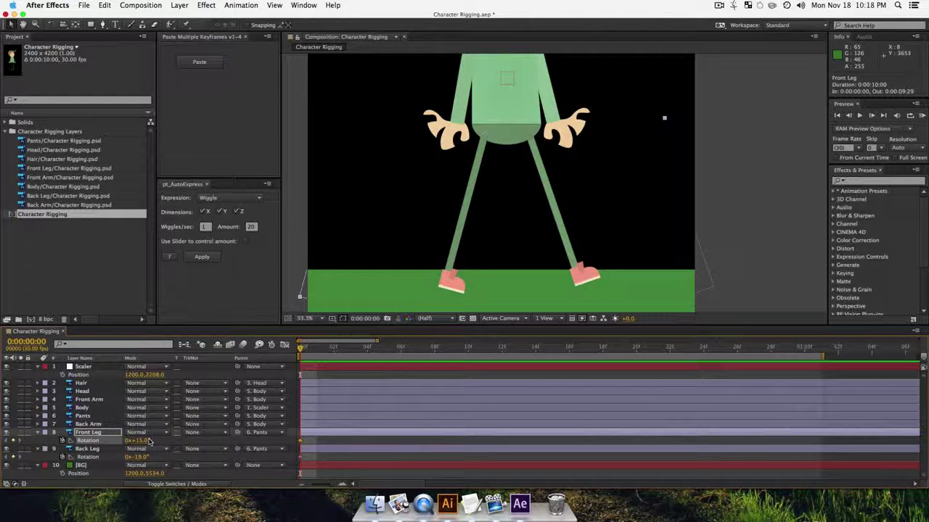
key(space)
drag(486, 169, 481, 140)
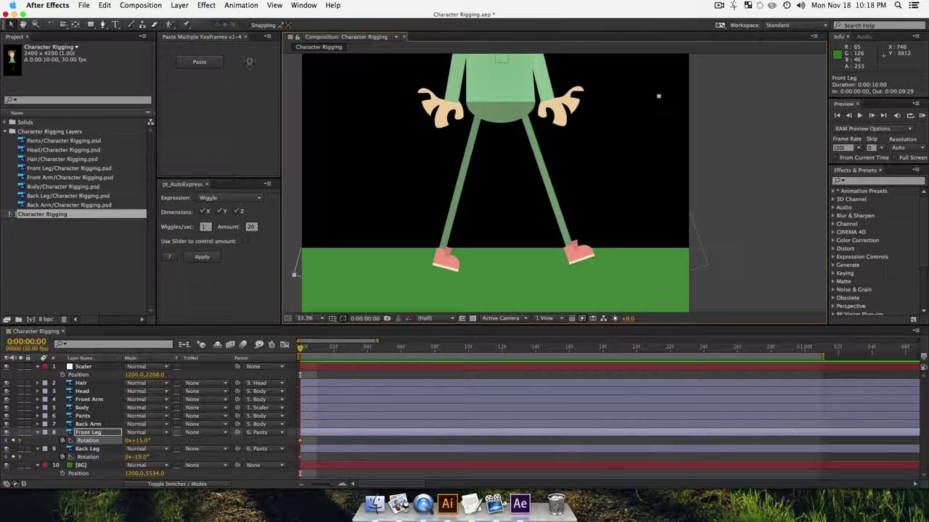
Step: Add puppet pins to the Back Leg at the hip, knee, ankle, heel and toe with the Puppet Pin tool
click(87, 448)
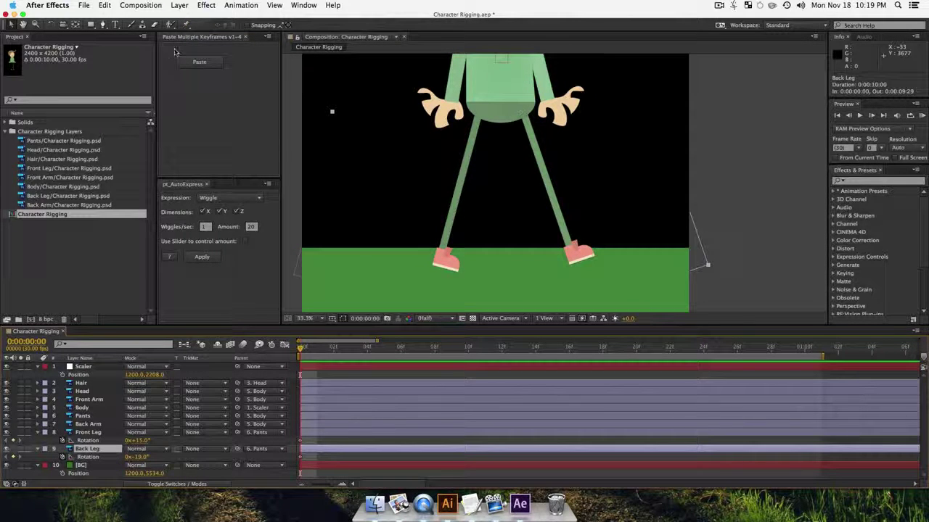
click(185, 24)
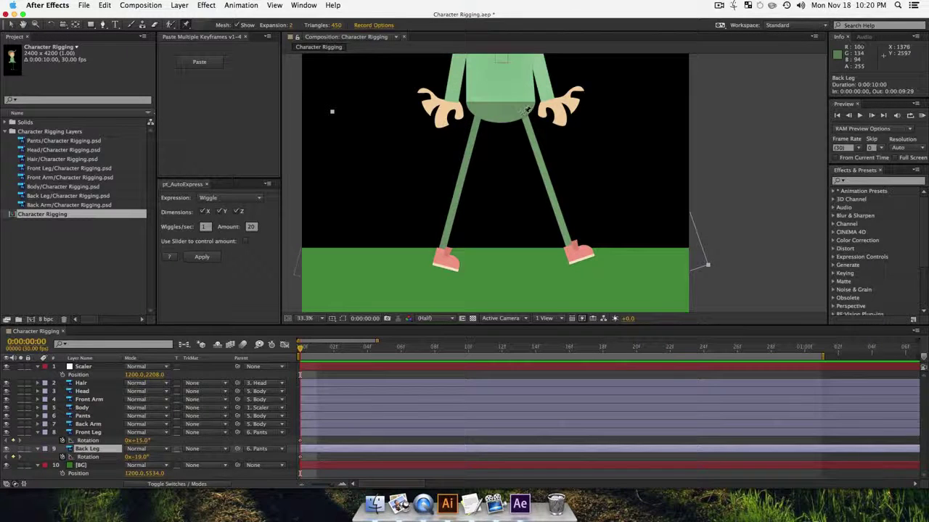
click(523, 114)
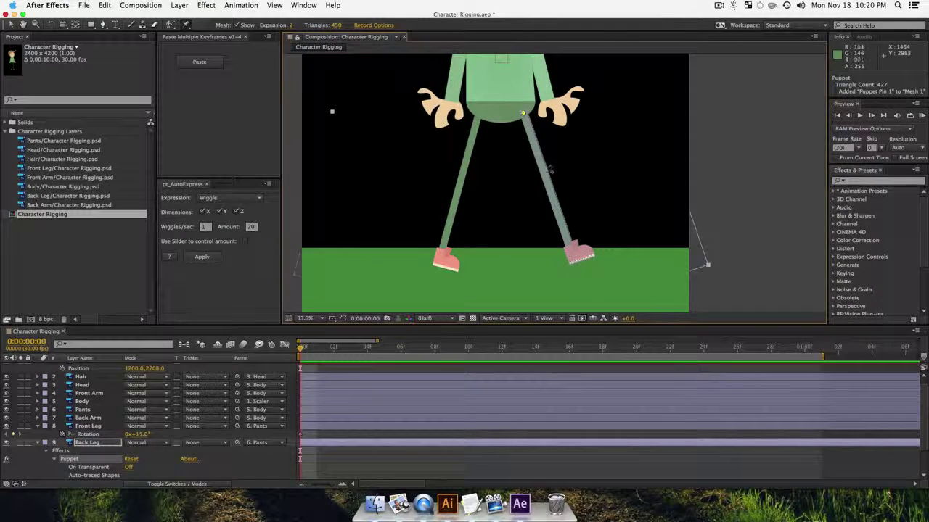
click(544, 173)
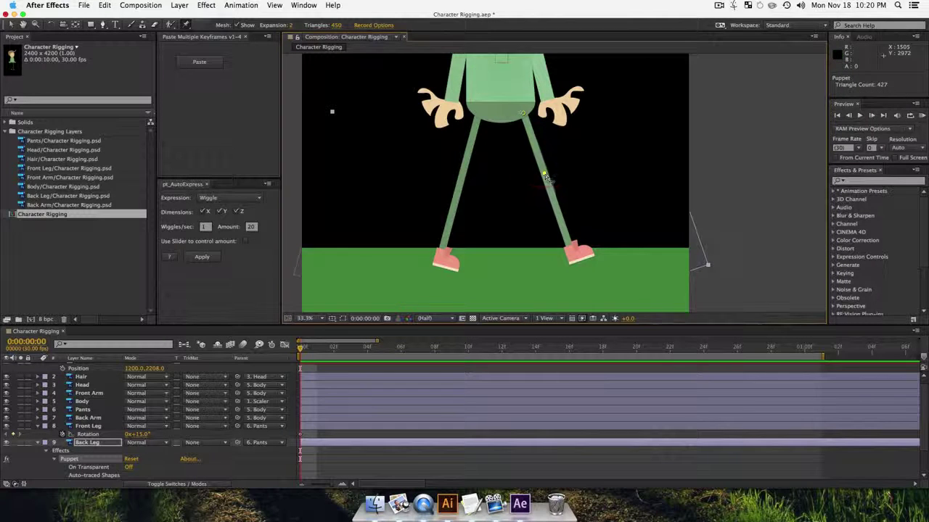
click(567, 242)
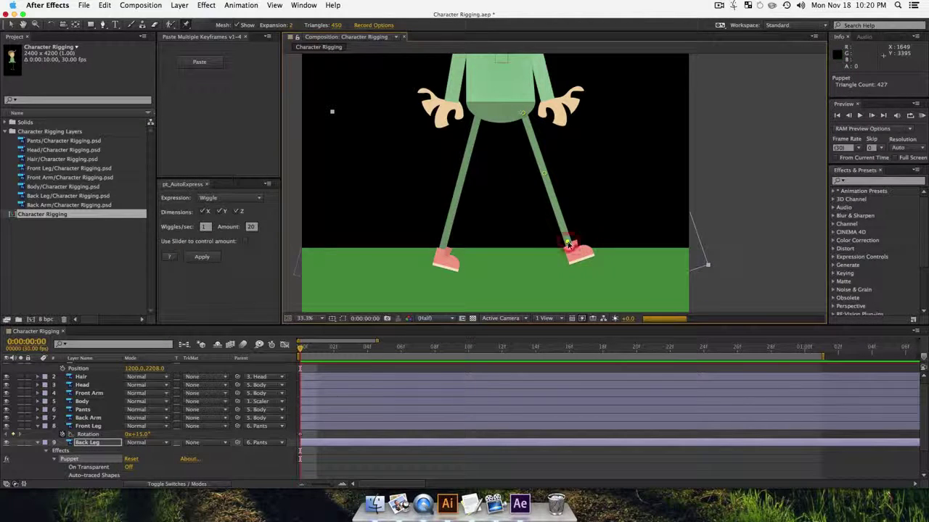
click(571, 258)
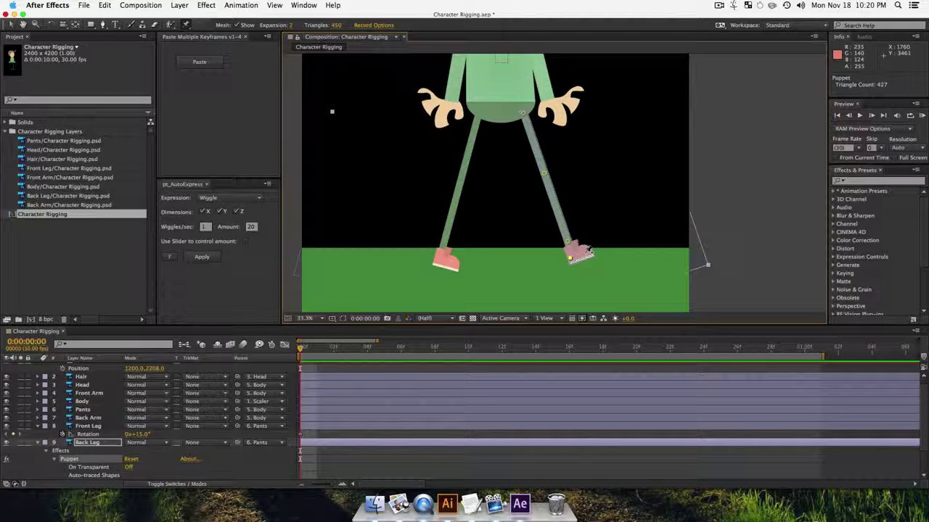
click(584, 252)
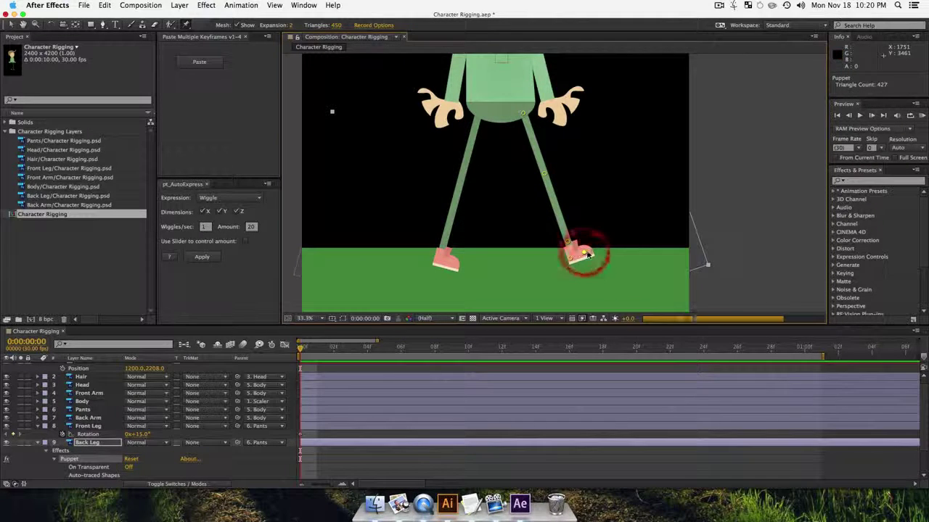
click(588, 248)
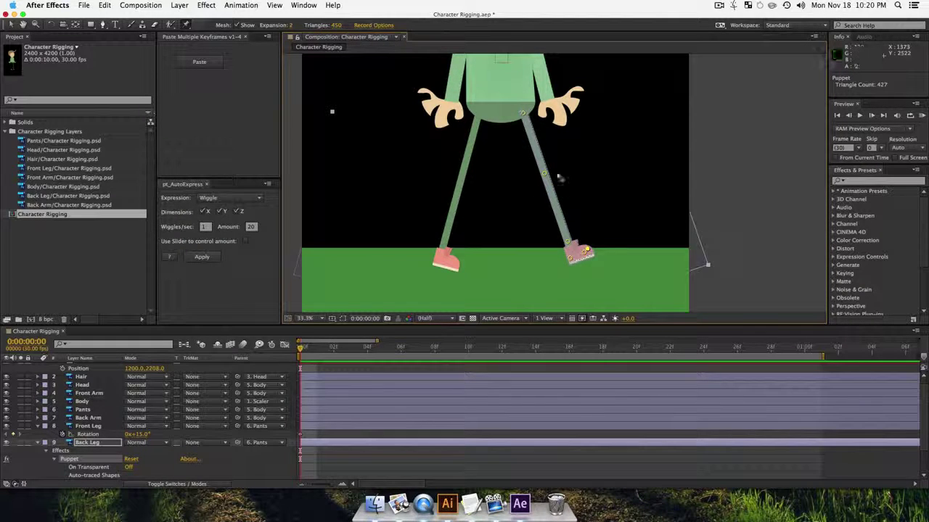
Step: Add puppet pins to the Front Leg at the hip, knee, ankle, heel, sole and toe with the Puppet Pin tool
click(87, 425)
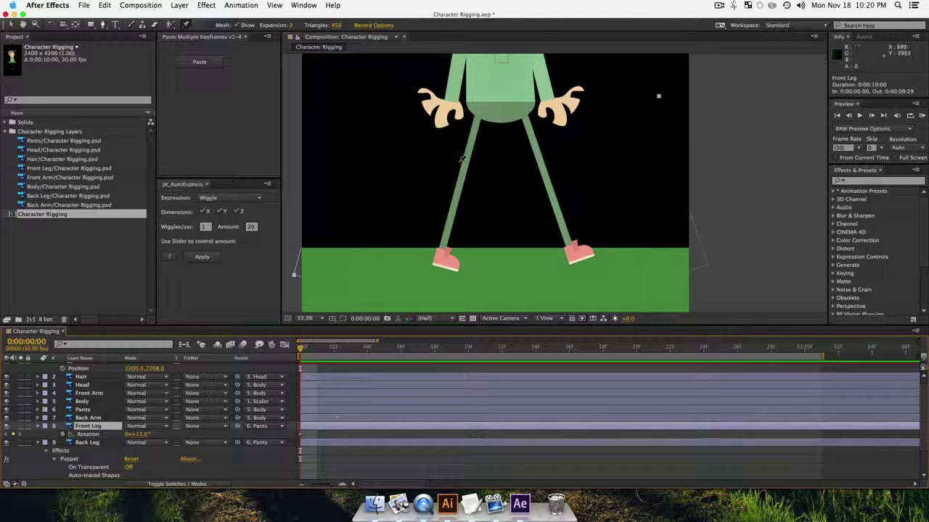
click(479, 111)
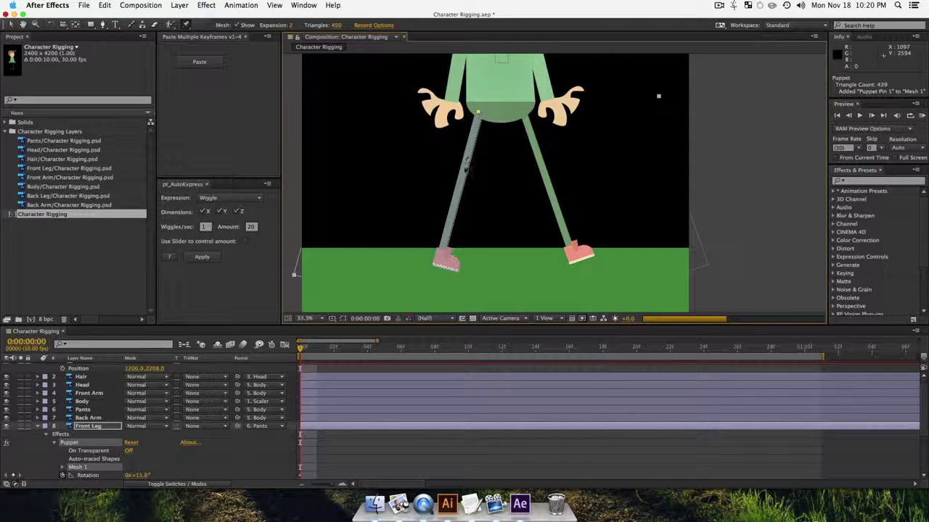
click(461, 173)
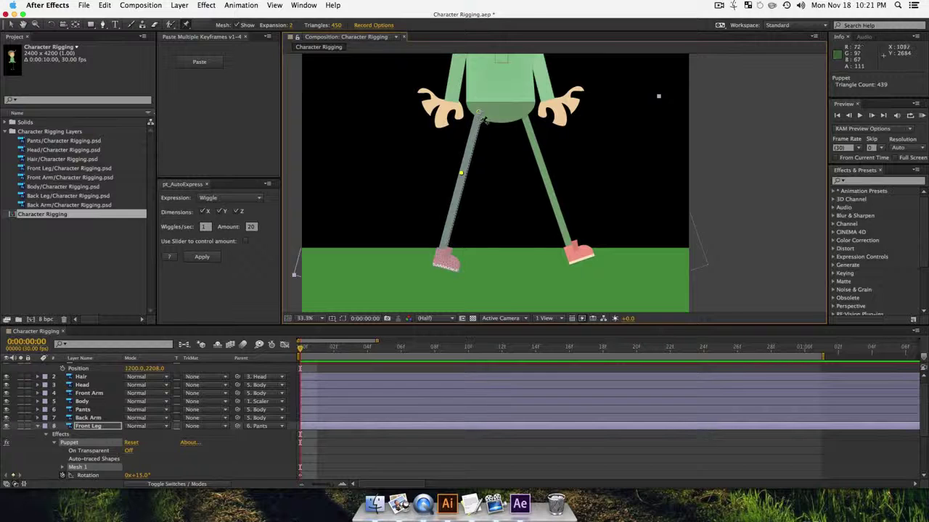
click(441, 249)
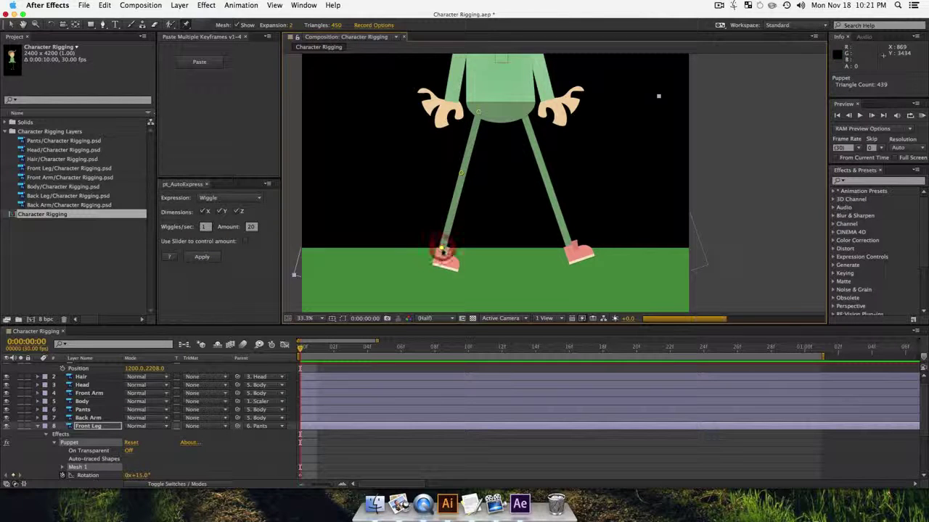
click(436, 258)
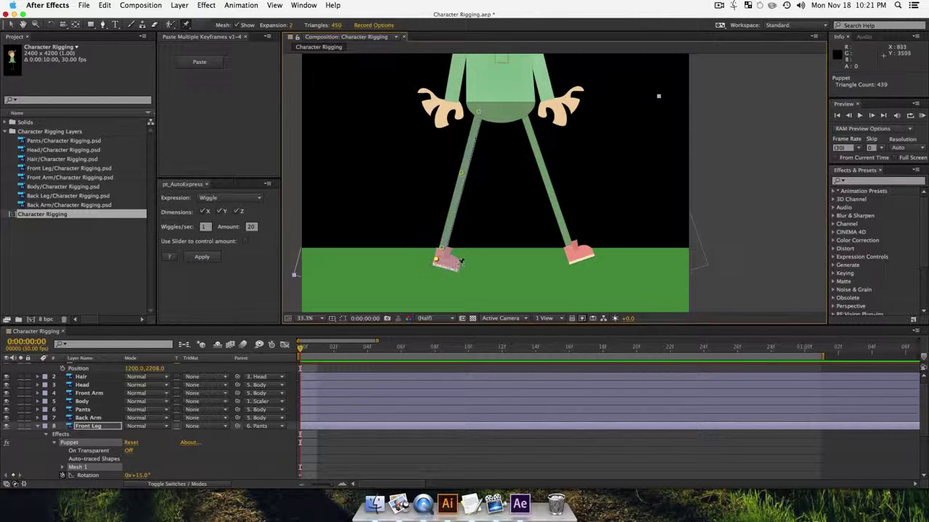
click(450, 264)
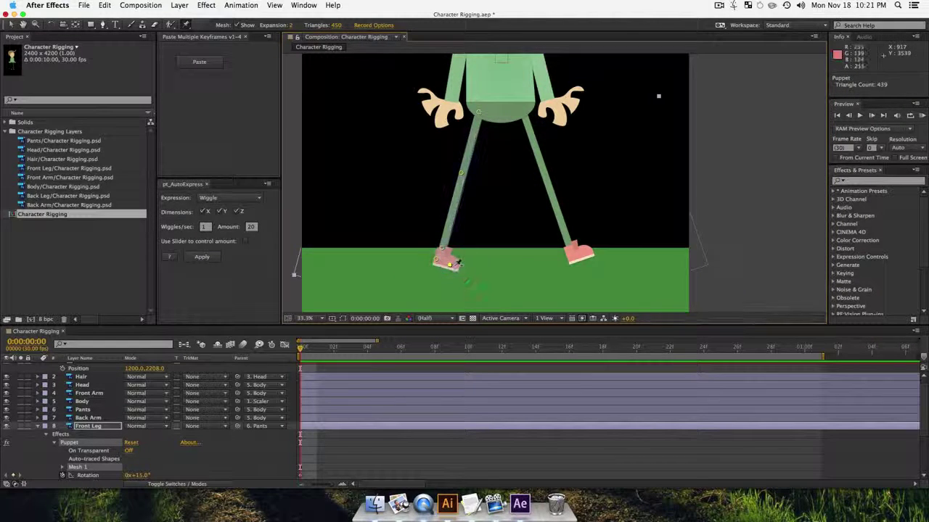
click(456, 265)
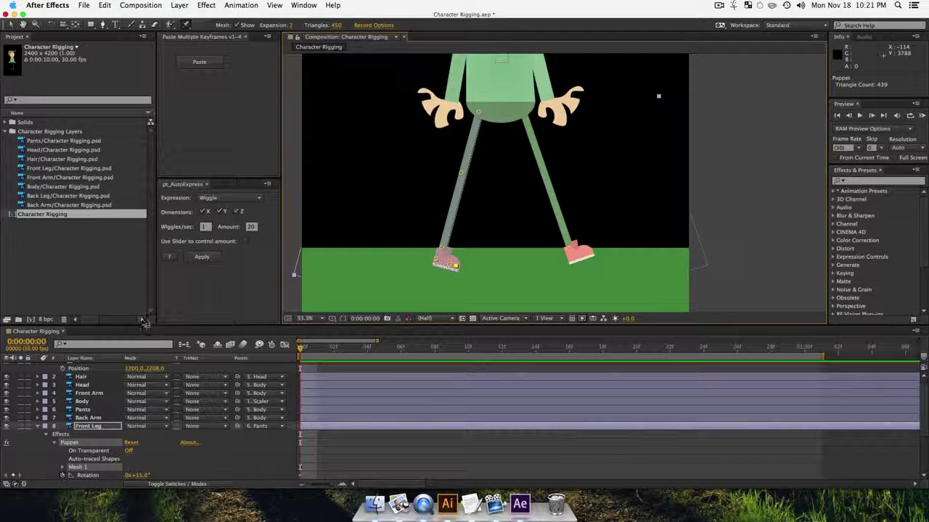
Step: Enlarge the timeline area to show more rows for the Front Leg and Back Leg properties
click(156, 261)
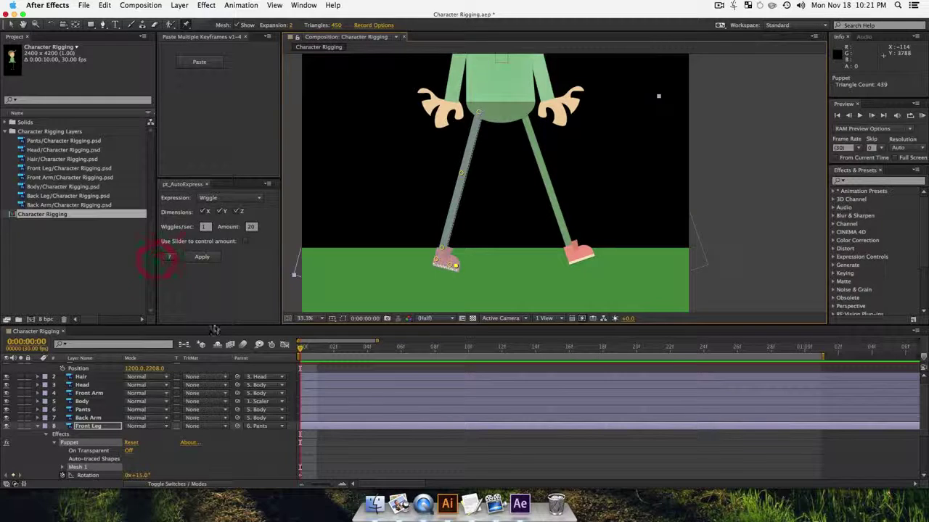
drag(215, 329, 219, 290)
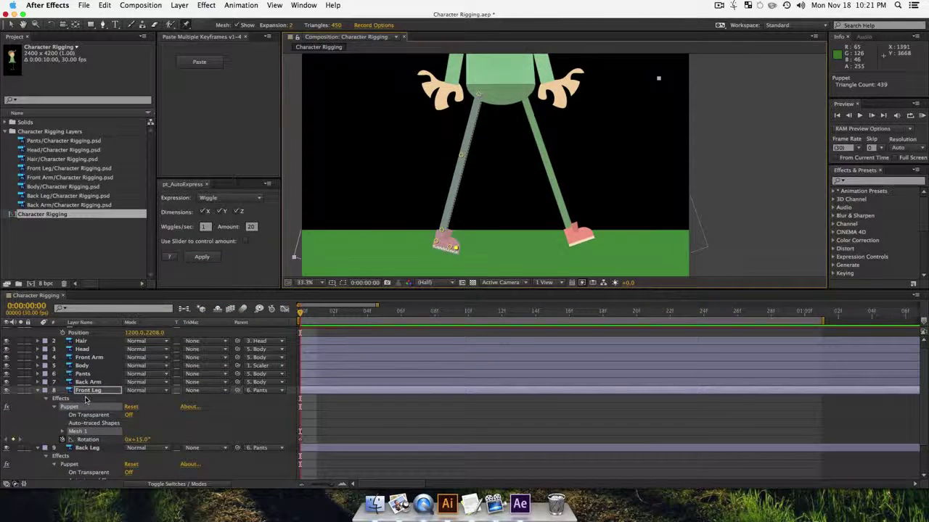
scroll(86, 400, down, 2)
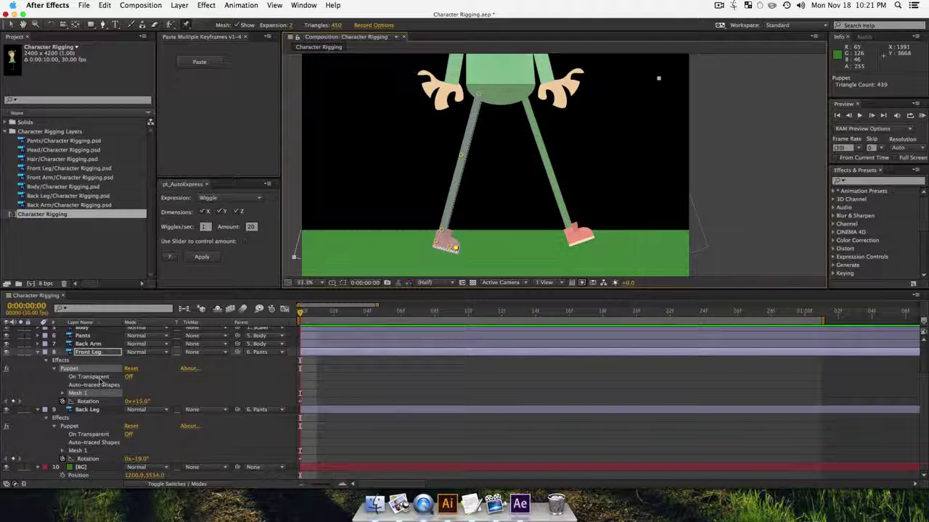
scroll(127, 403, up, 2)
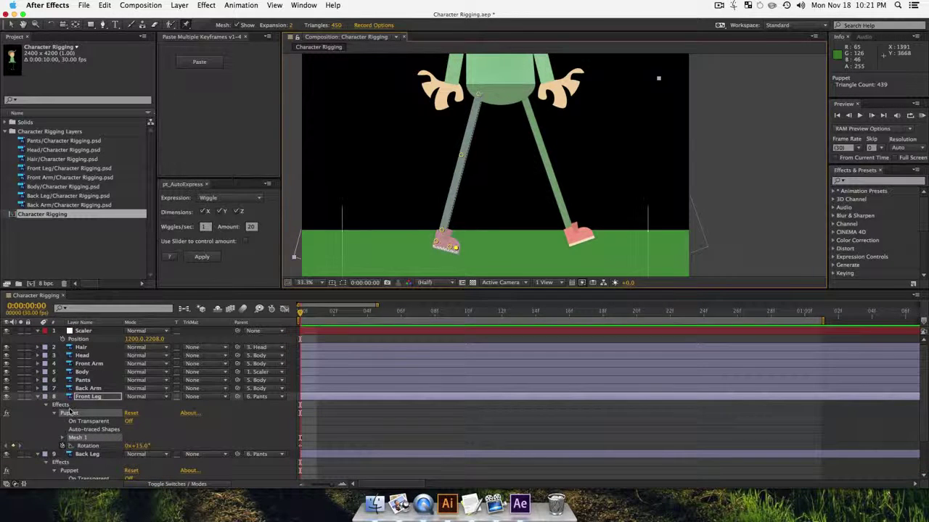
scroll(181, 439, down, 2)
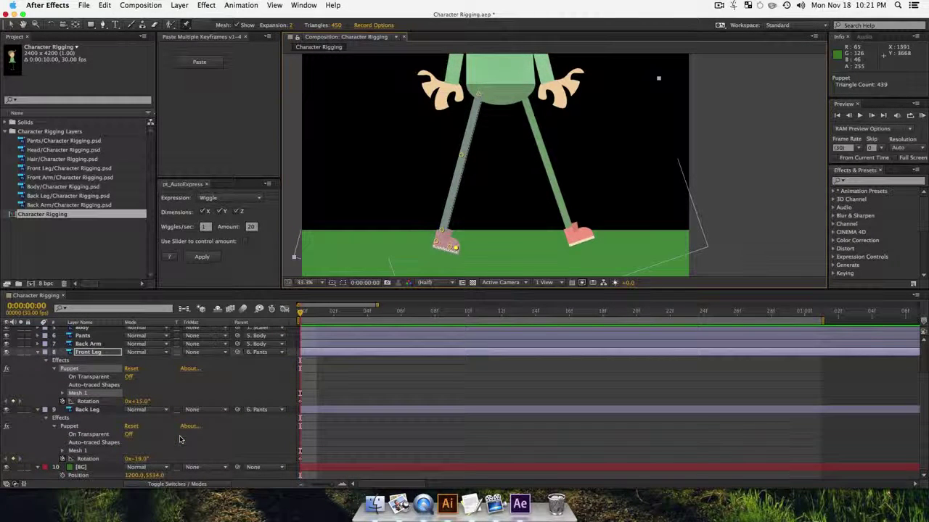
Step: Reveal the Back Leg's keyframed properties, including its puppet pins, and collapse the Deform and Mesh 1 groups
click(99, 409)
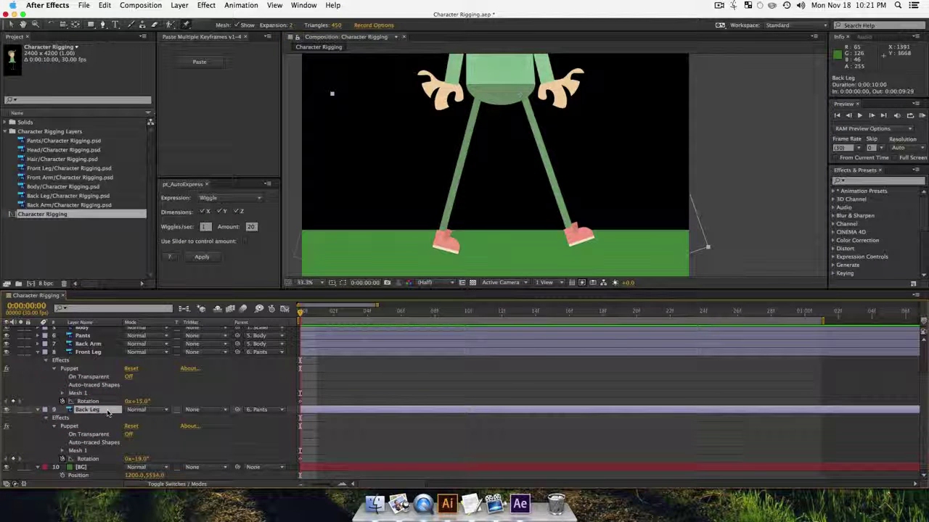
key(u)
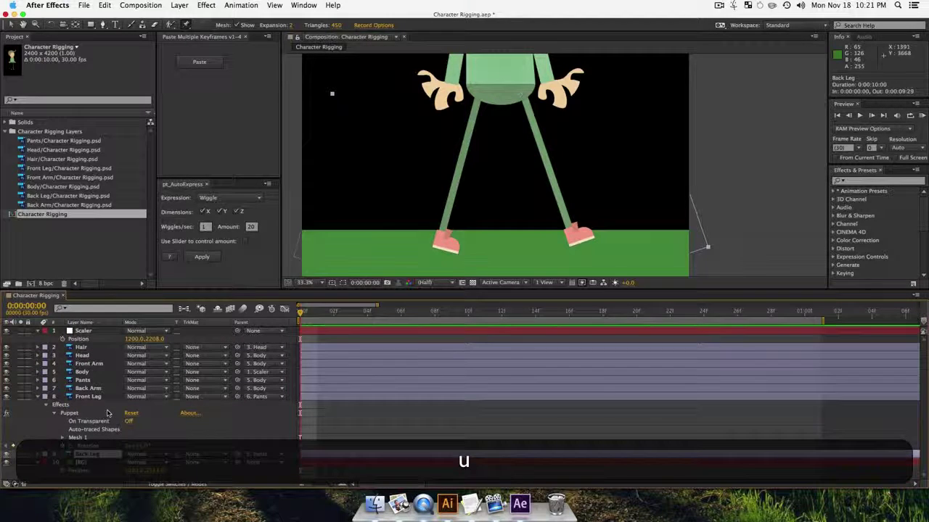
key(u)
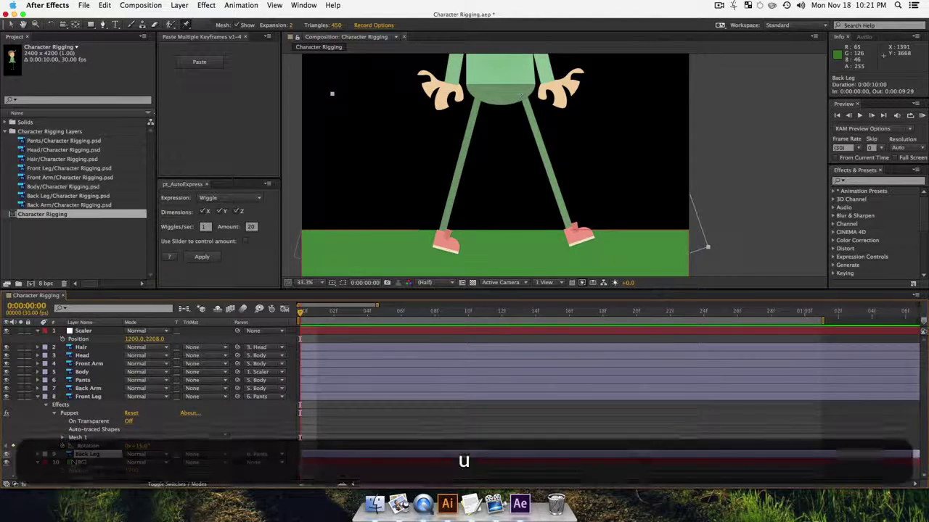
scroll(69, 451, down, 2)
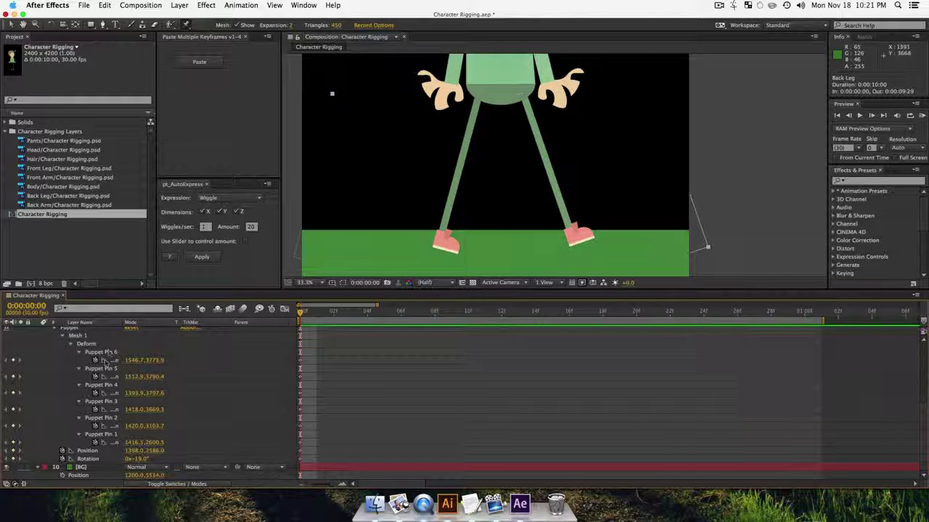
click(101, 369)
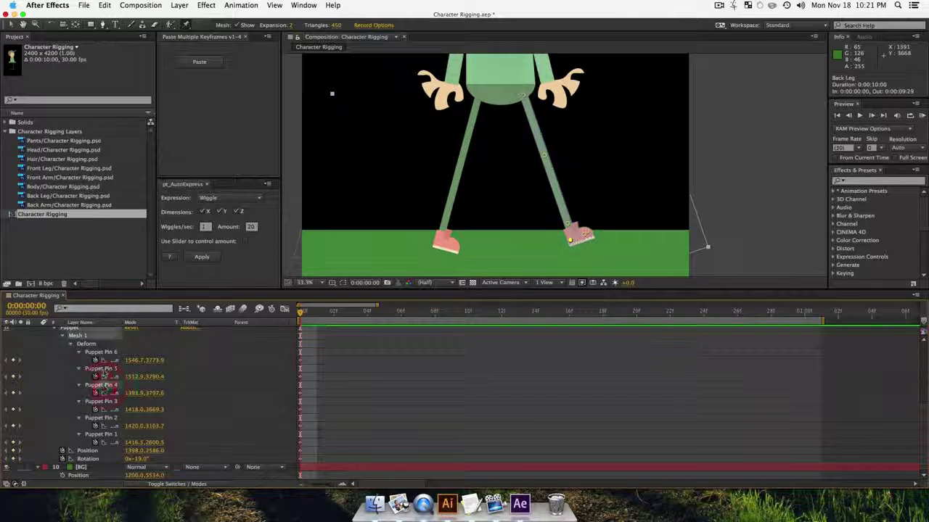
click(72, 346)
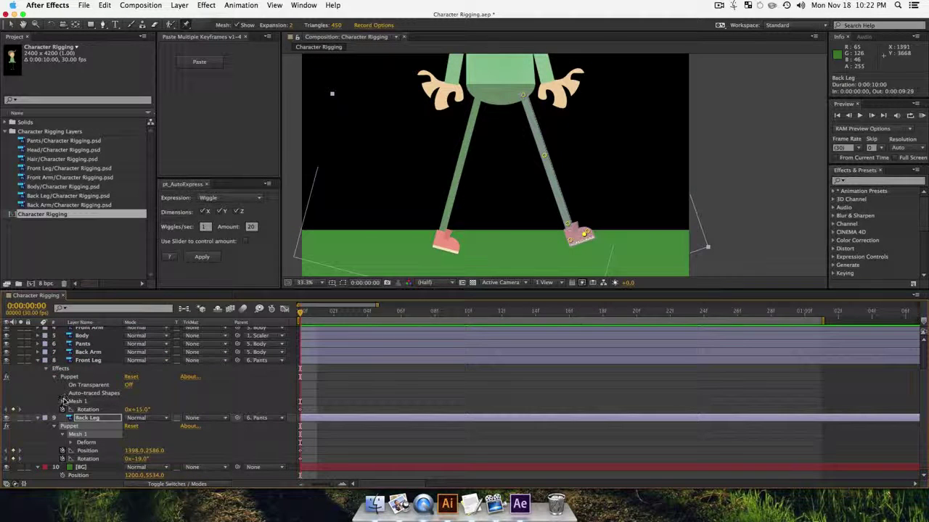
click(62, 434)
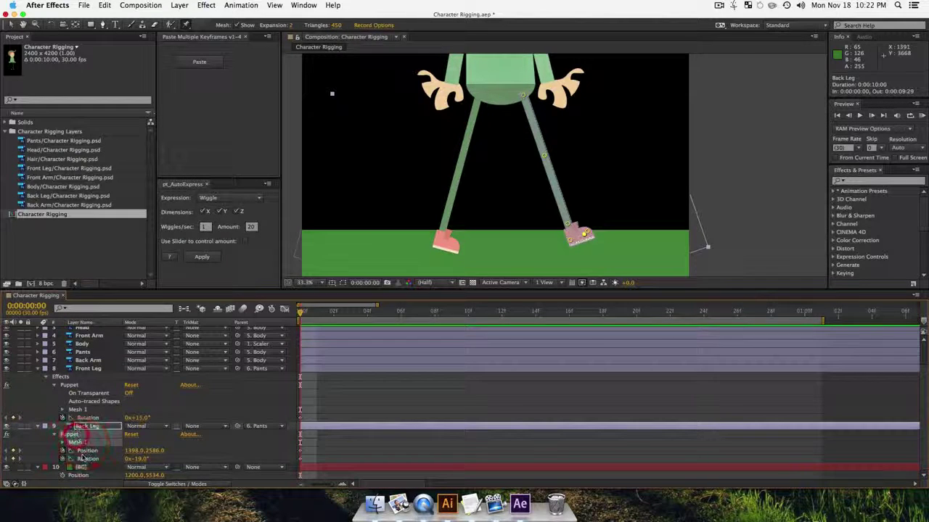
click(86, 450)
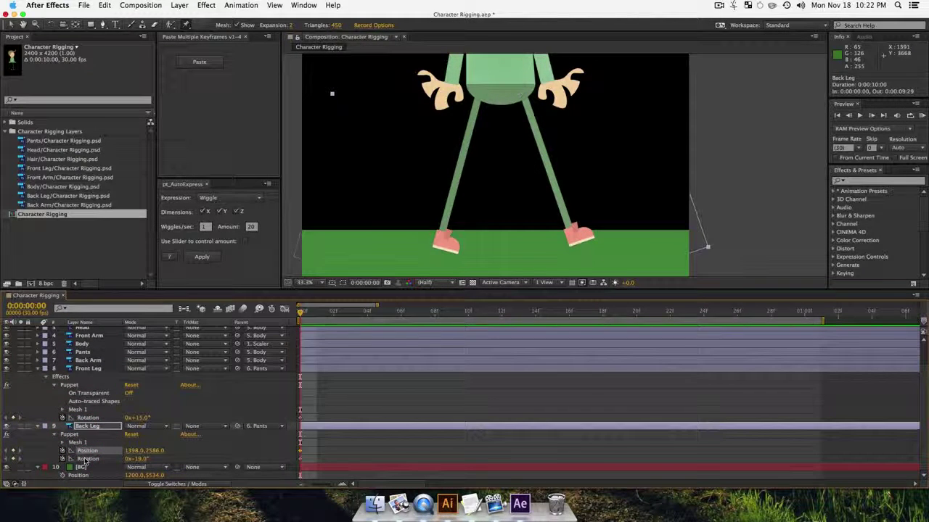
click(85, 461)
drag(301, 313, 346, 321)
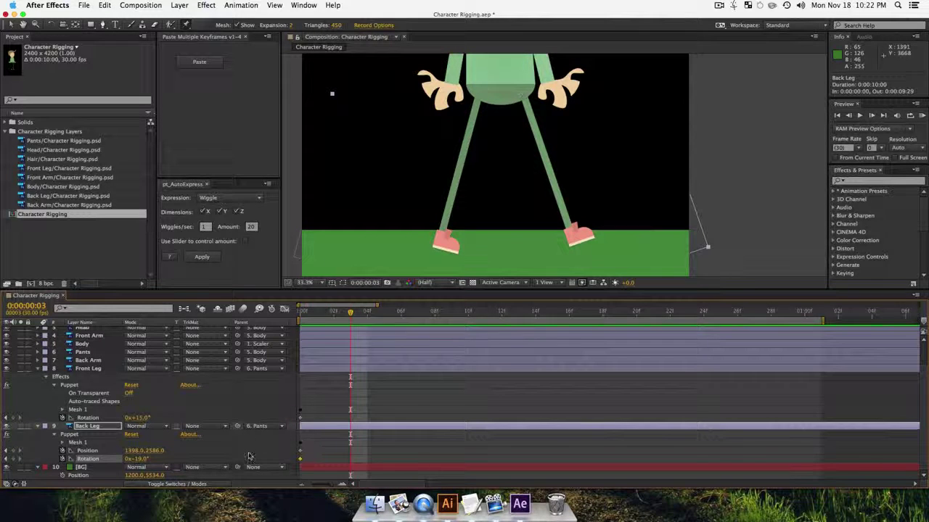
Step: Bend the Back Leg at 0:00:00:00 by moving its knee pin forward, and adjust the foot by moving the heel pin back and raising the toe pin
click(63, 443)
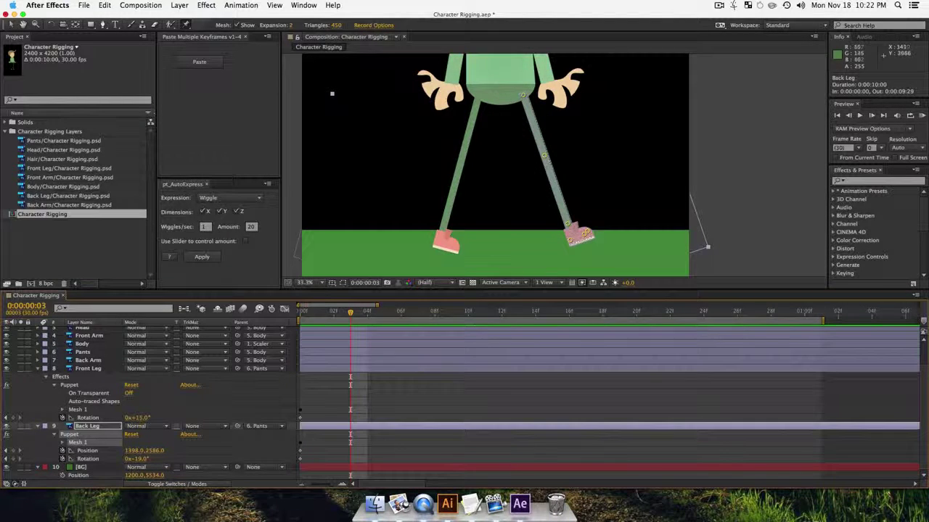
drag(351, 314, 300, 313)
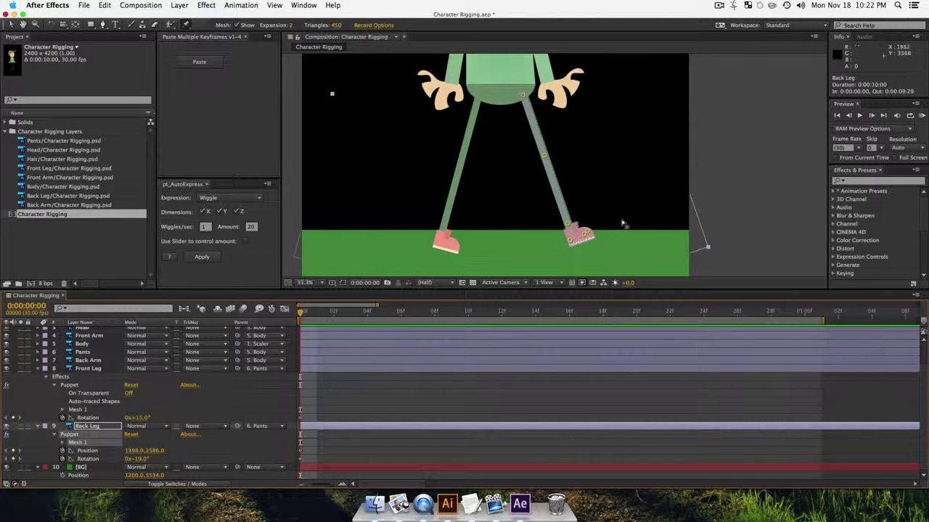
click(545, 156)
drag(547, 161, 556, 156)
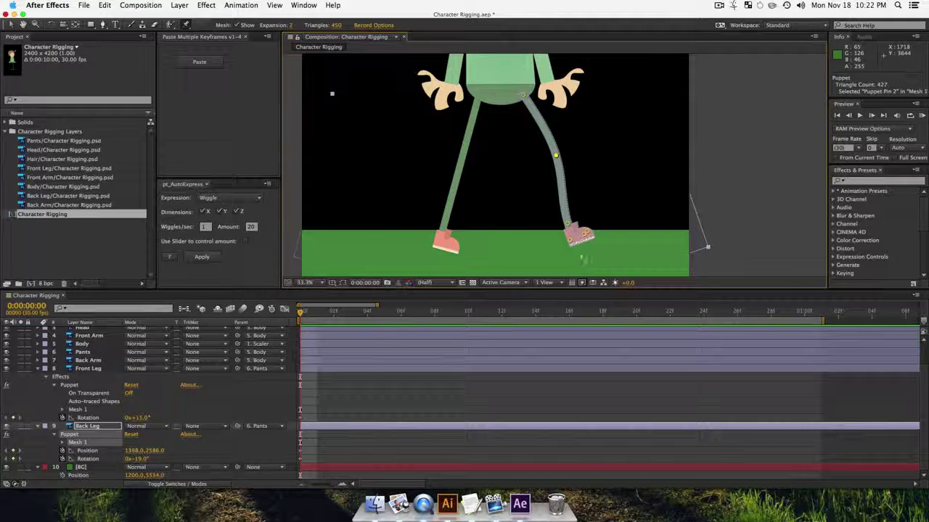
drag(568, 242, 568, 241)
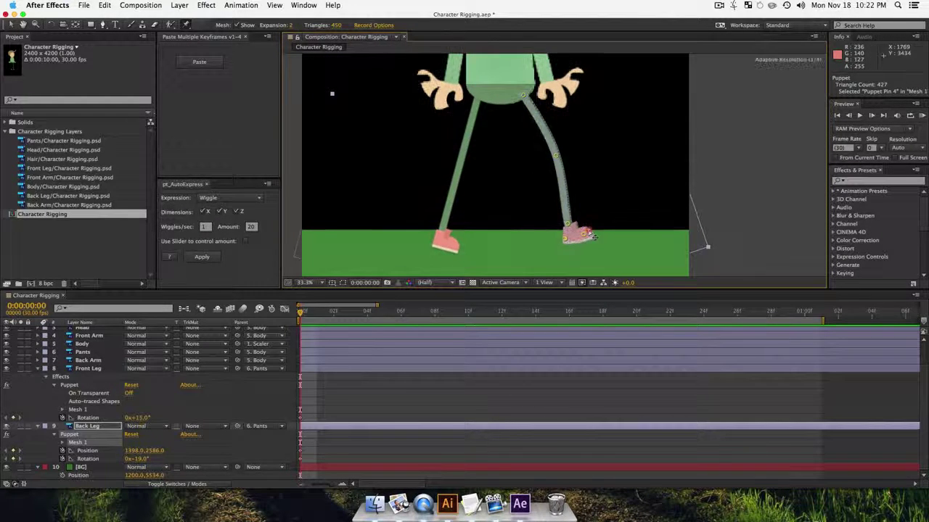
click(591, 232)
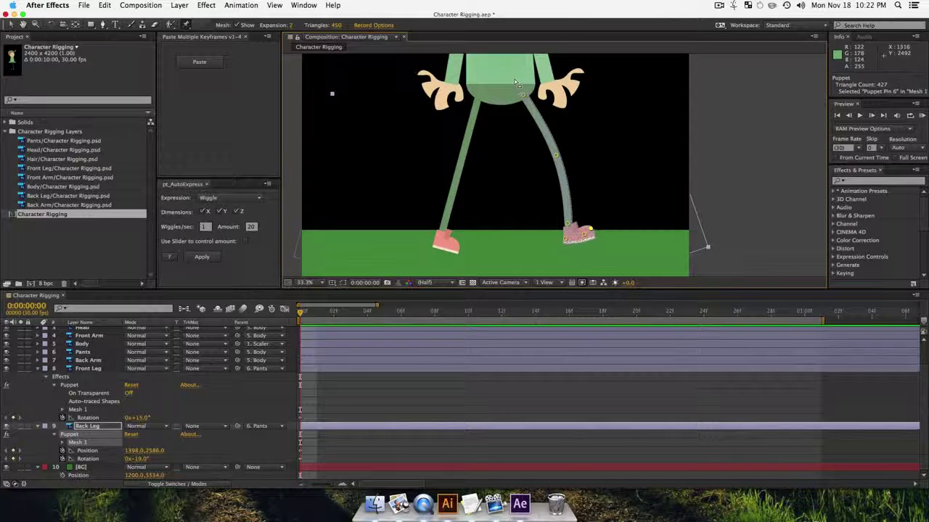
Step: Reveal the Front Leg's modified properties, including its Puppet effect and pins
click(89, 369)
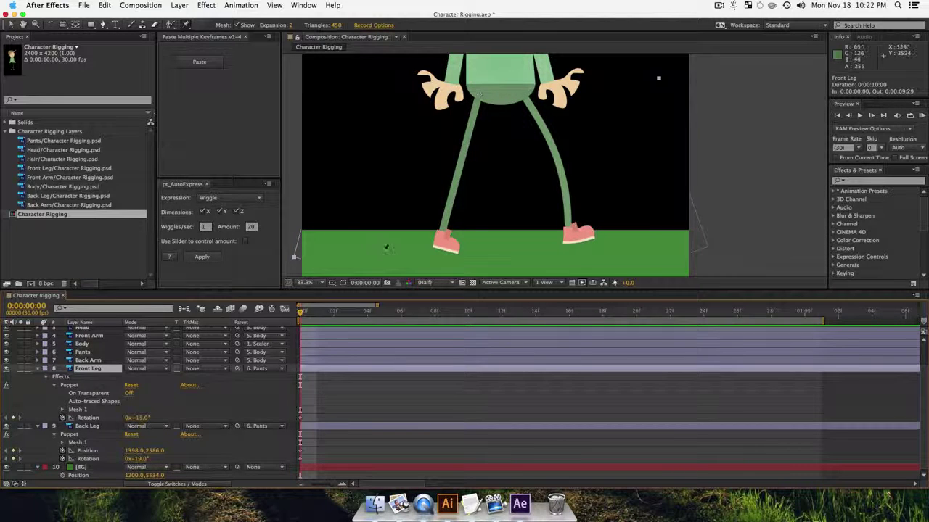
click(55, 386)
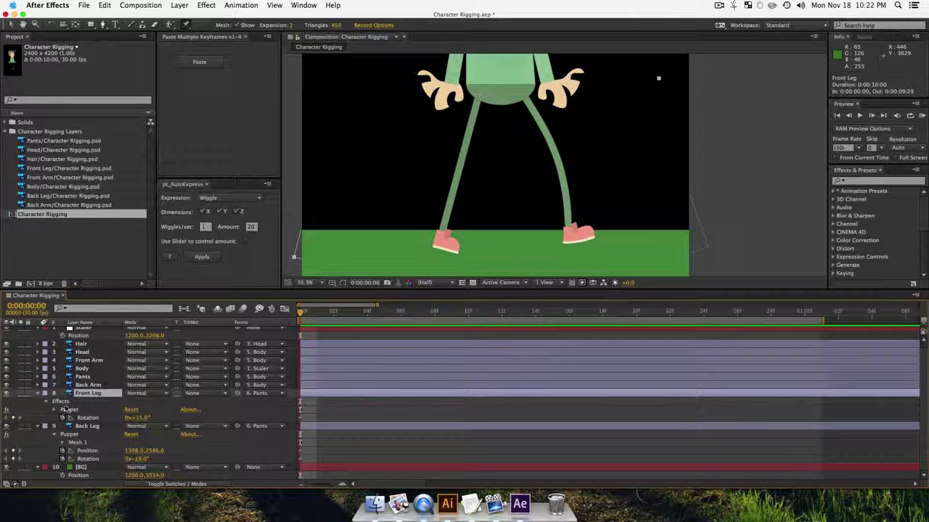
click(90, 393)
key(u)
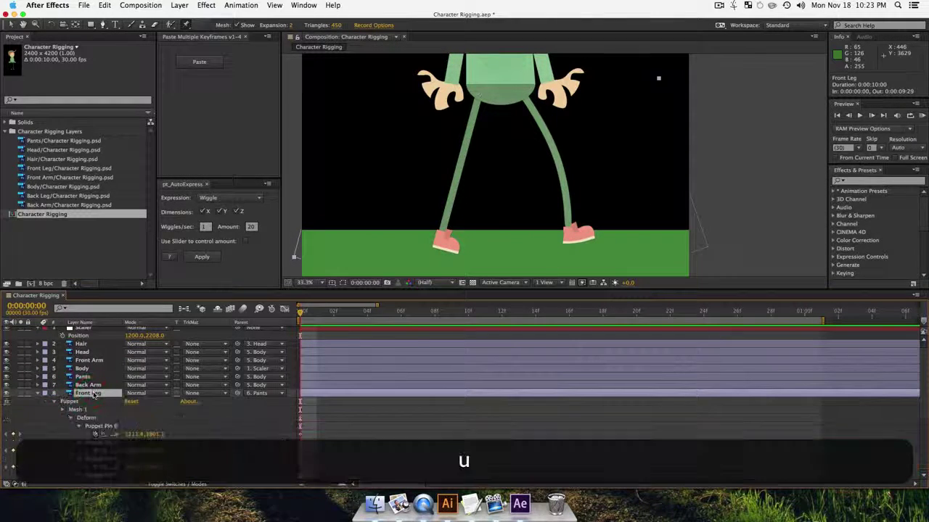
key(u)
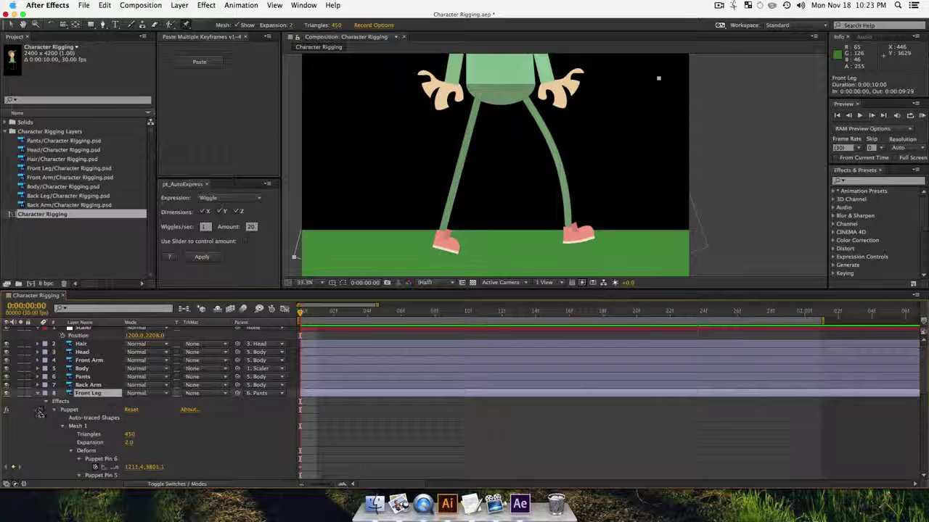
Step: Collapse the Front Leg's Puppet, Transform and Layer Styles groups to tidy its property list
super+click(55, 410)
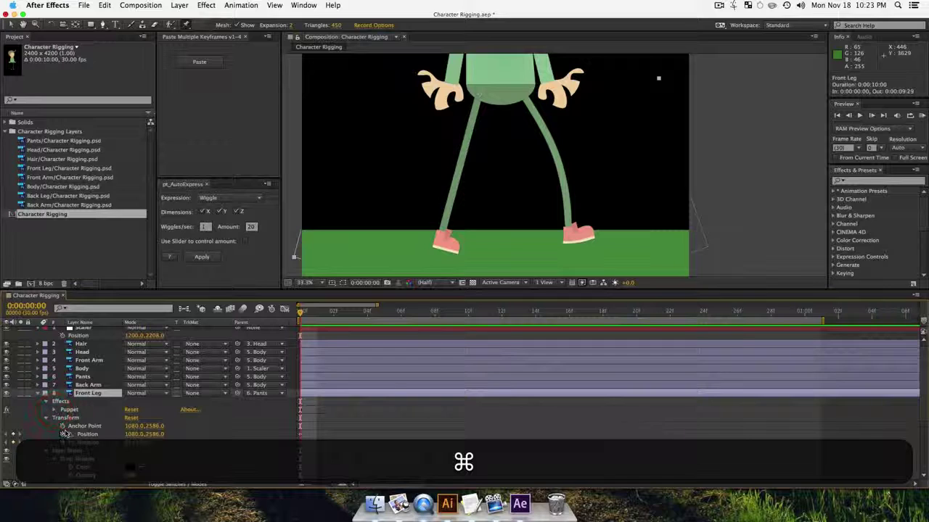
super+click(54, 411)
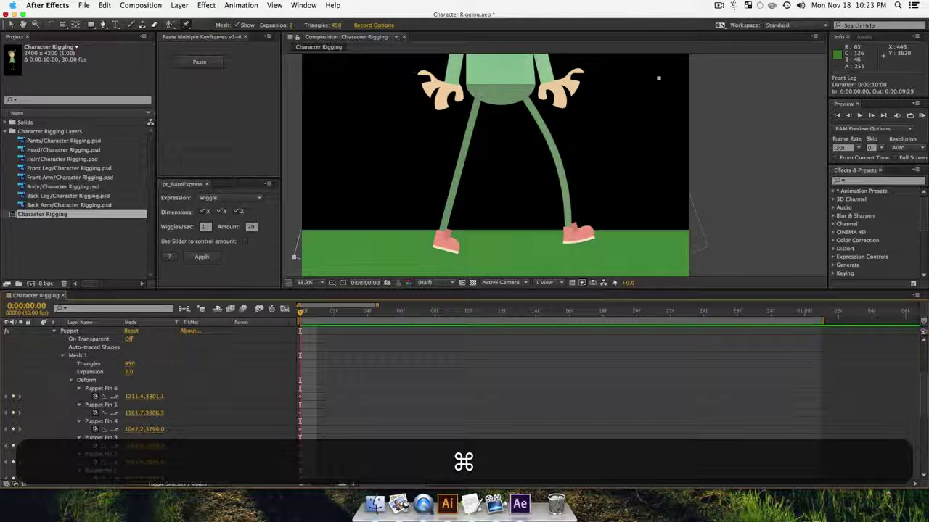
super+click(53, 331)
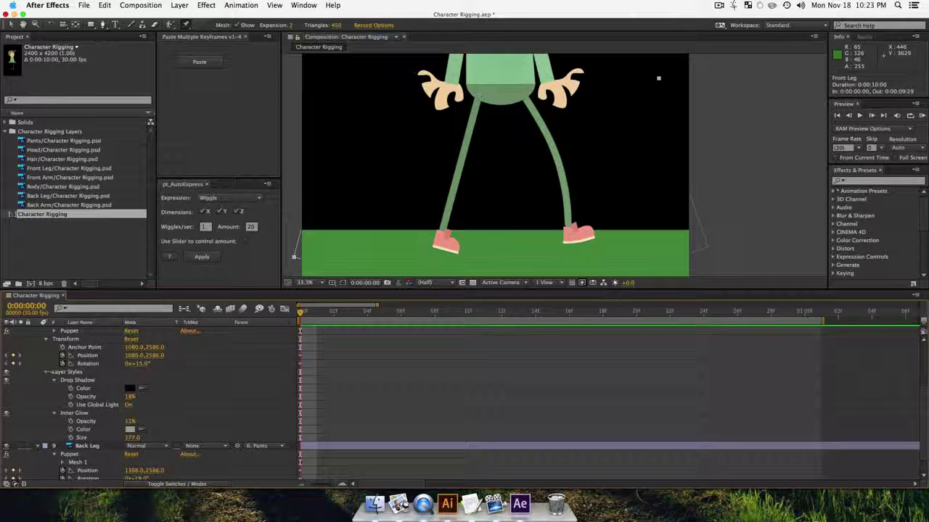
scroll(64, 383, up, 3)
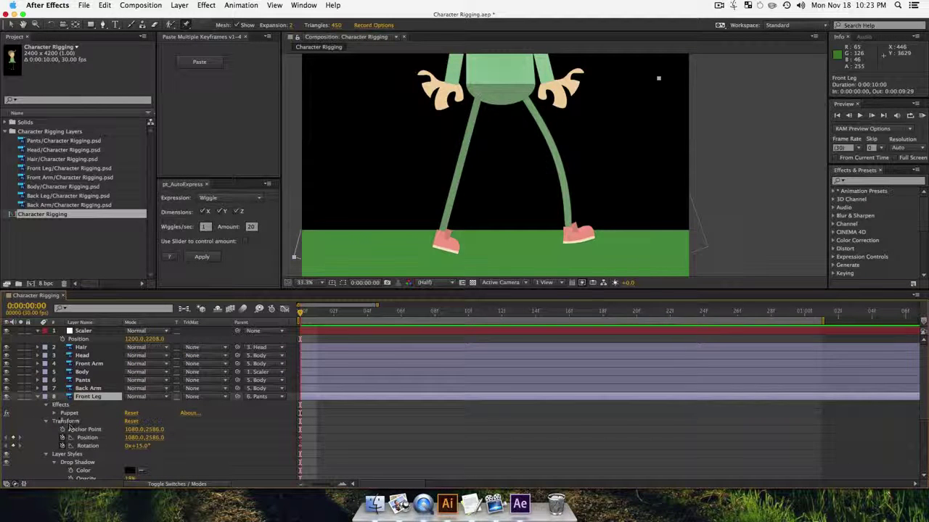
click(38, 397)
click(38, 398)
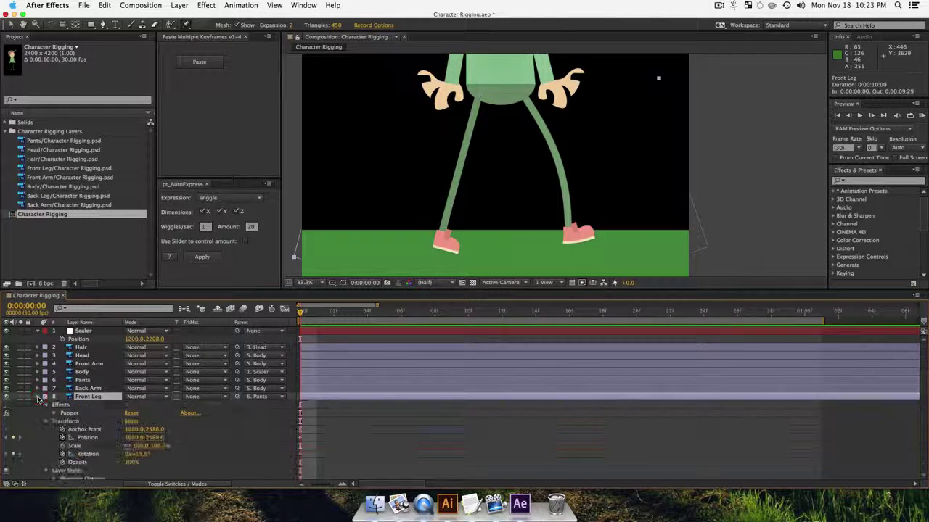
scroll(40, 399, down, 3)
click(48, 355)
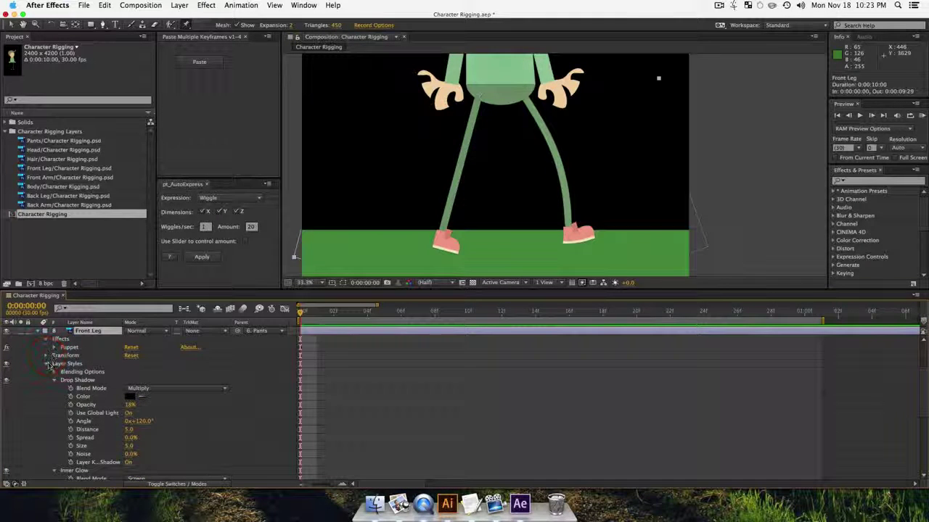
click(47, 363)
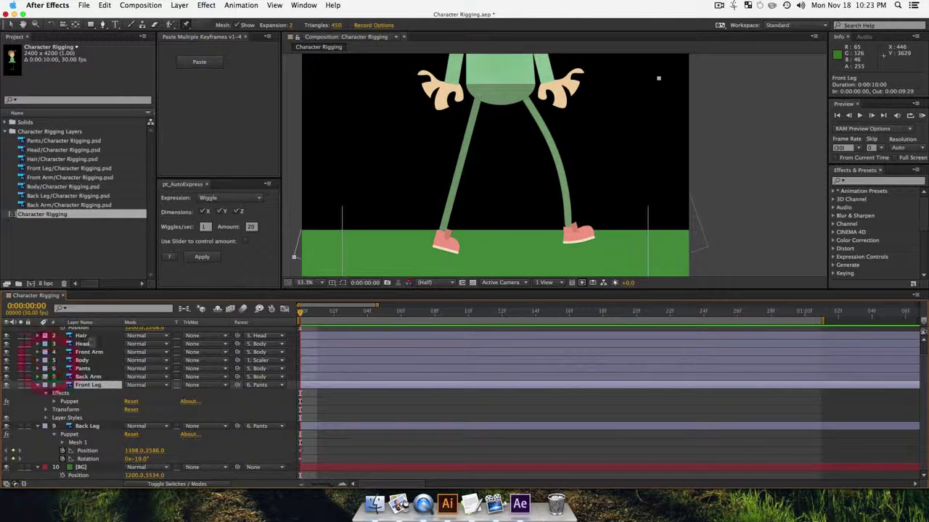
Step: Bend the Front Leg at 0:00:00:00 by moving its knee pin forward, and reposition the foot pins to raise the heel with the toe down
click(69, 401)
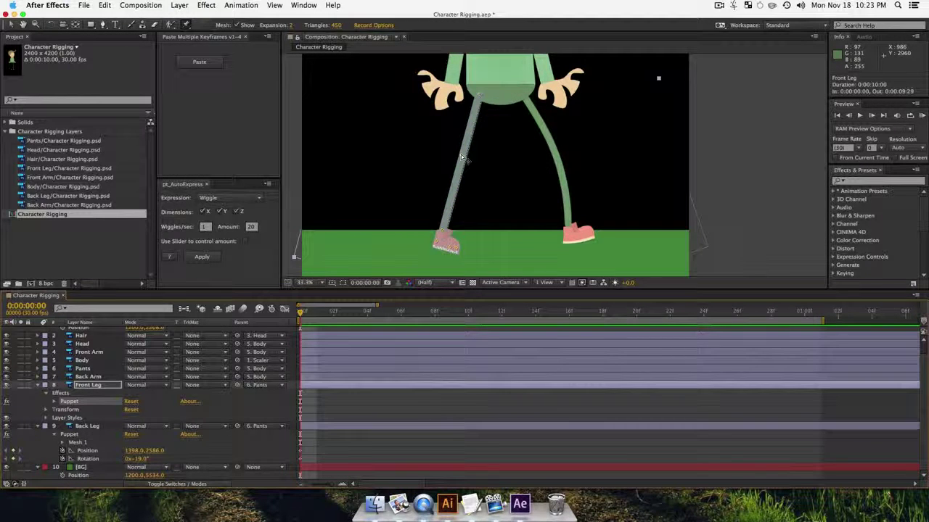
drag(462, 156, 476, 166)
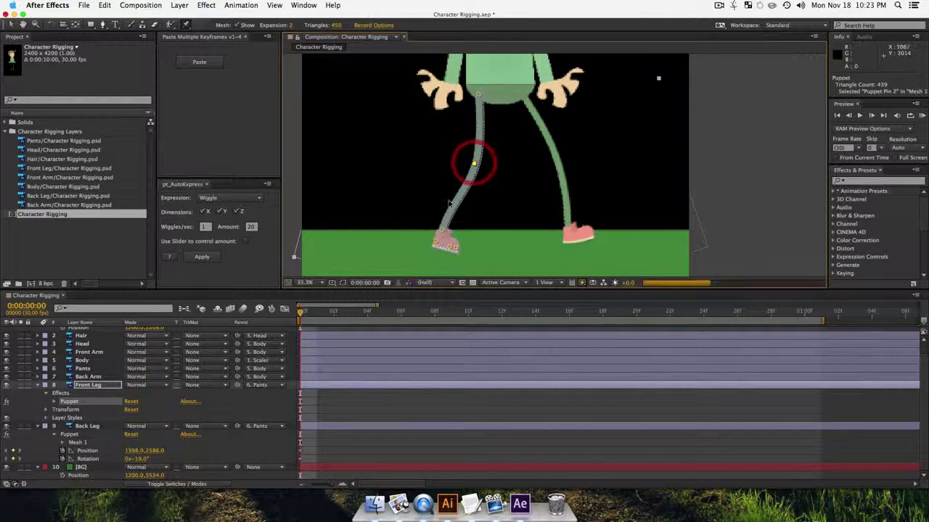
mouse_move(441, 230)
mouse_down()
mouse_move(436, 244)
mouse_move(423, 220)
mouse_move(447, 230)
mouse_move(441, 224)
mouse_move(435, 244)
mouse_move(447, 244)
mouse_move(433, 215)
mouse_move(448, 241)
mouse_up()
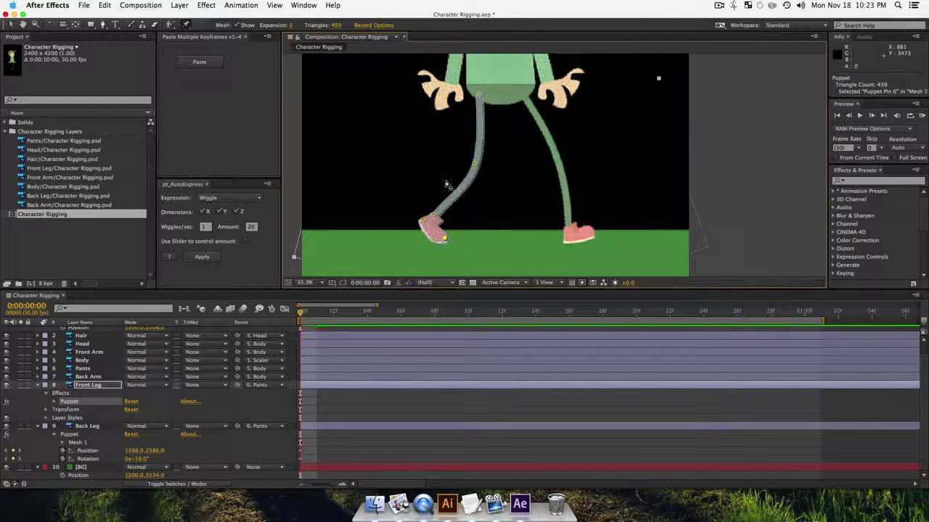
drag(474, 164, 472, 160)
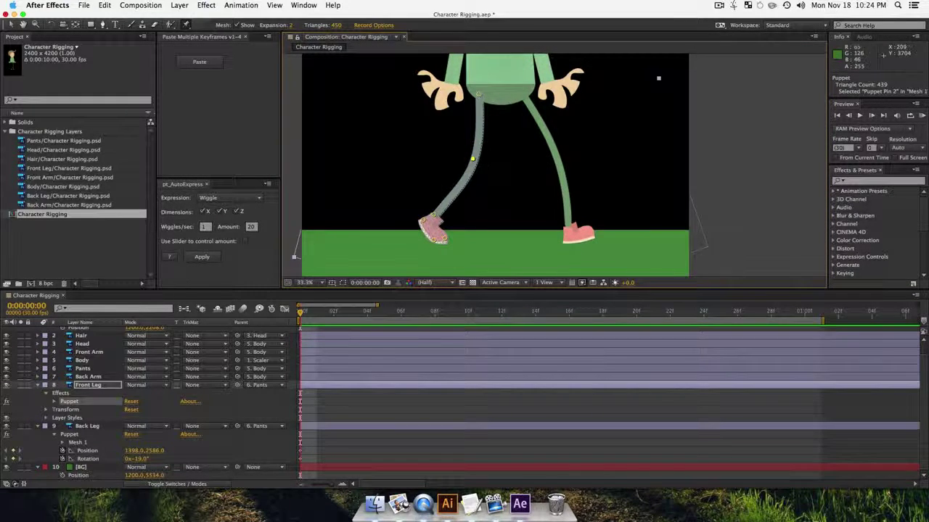
Step: Reveal all keyframed properties of the Front Leg and Back Leg layers together, including their puppet pins
click(87, 387)
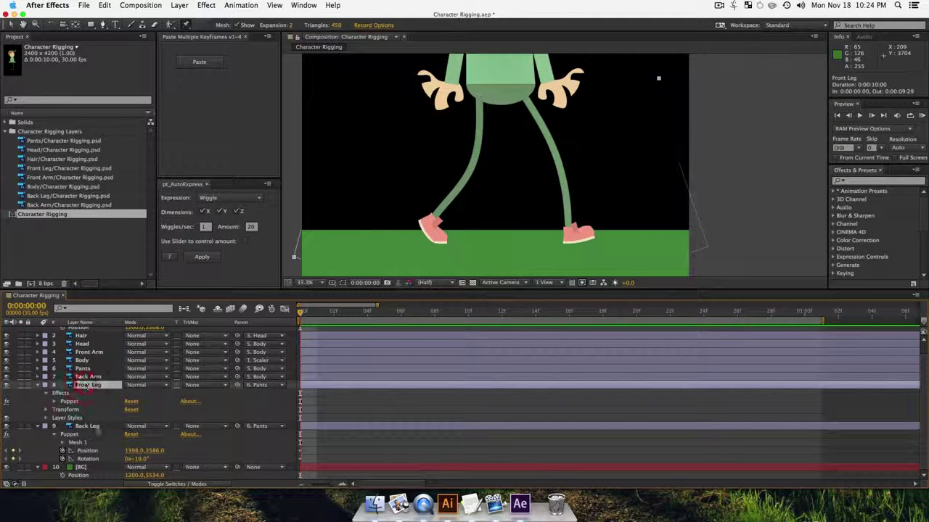
shift+click(88, 427)
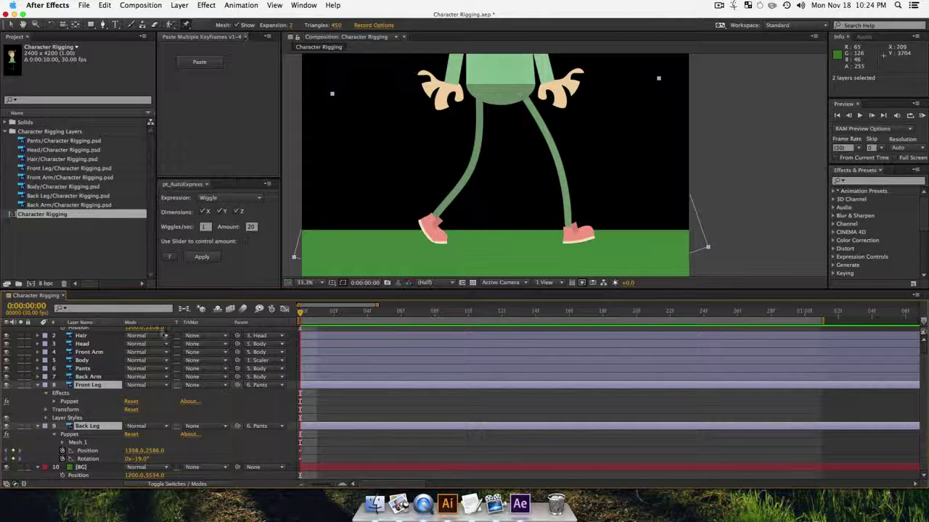
key(u)
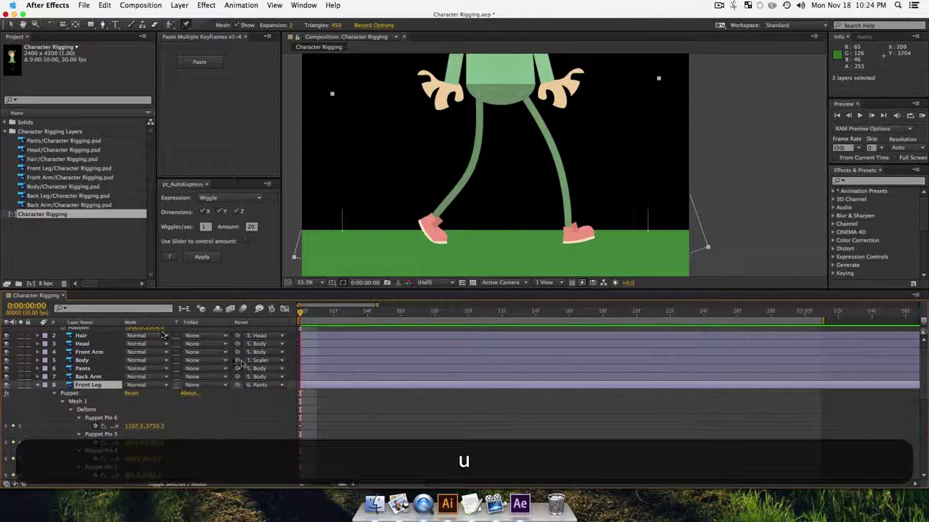
scroll(118, 386, down, 5)
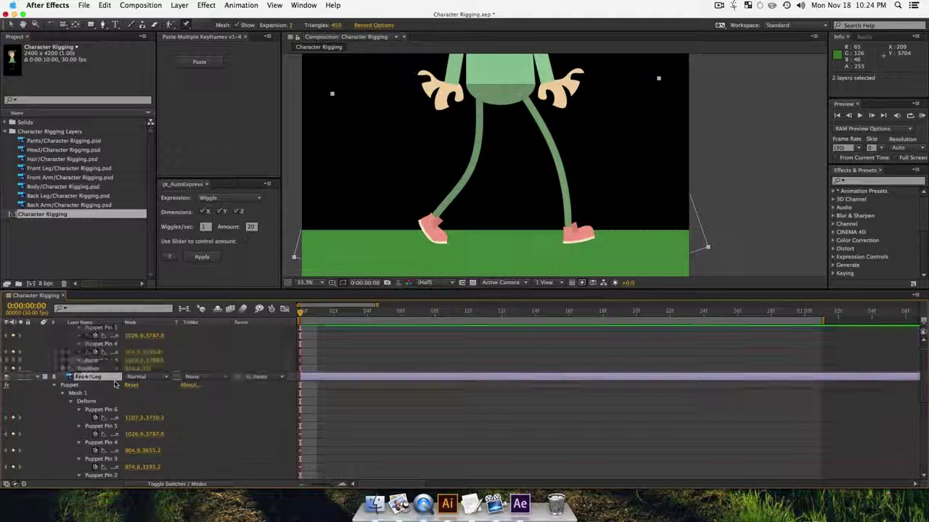
scroll(113, 385, up, 1)
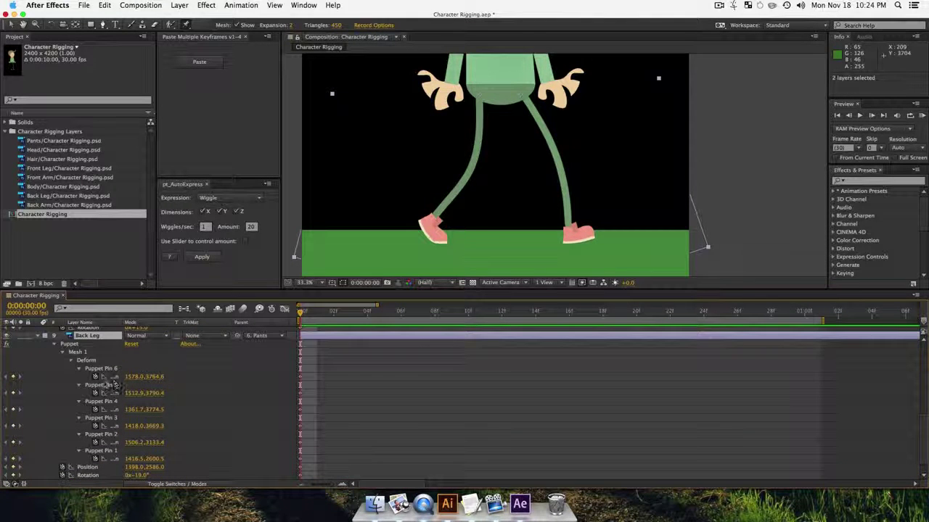
scroll(93, 390, up, 8)
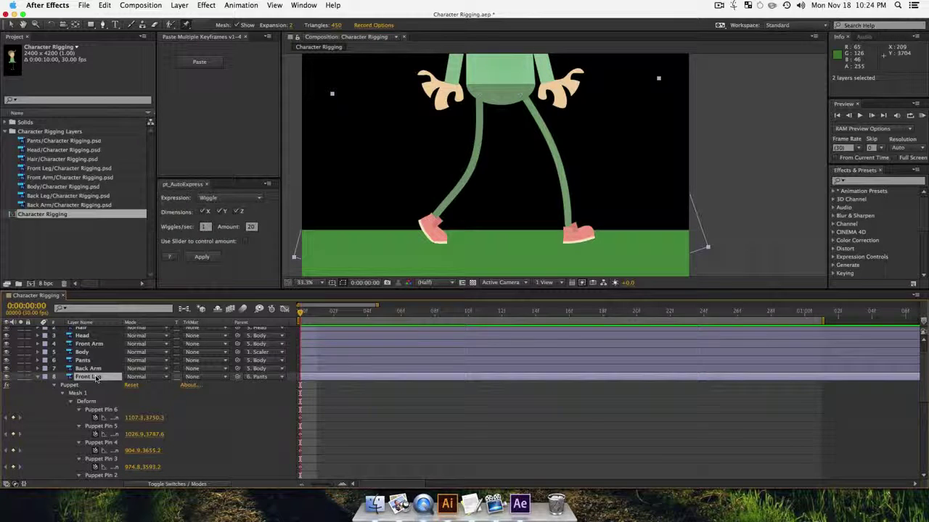
scroll(96, 379, down, 5)
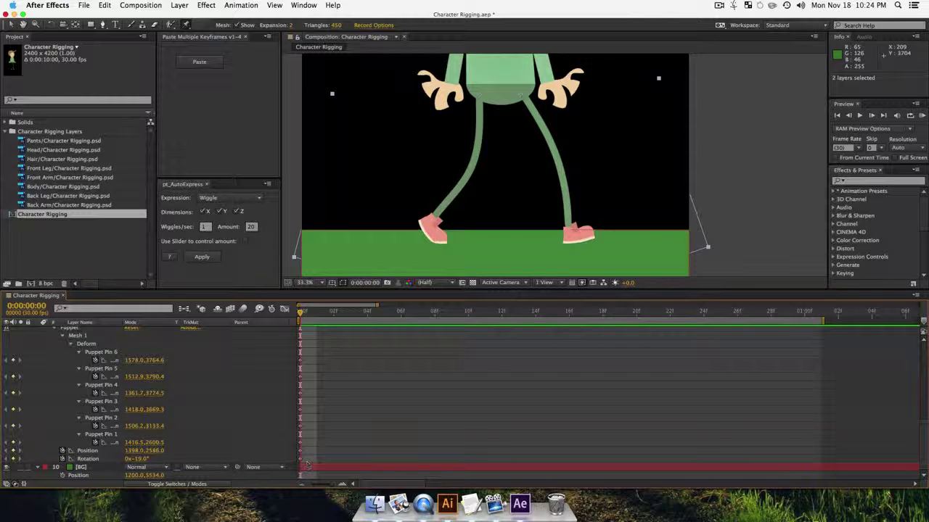
Step: Select and copy all puppet pin, Position and Rotation keyframes of both legs at 0:00:00:00
drag(924, 457, 923, 437)
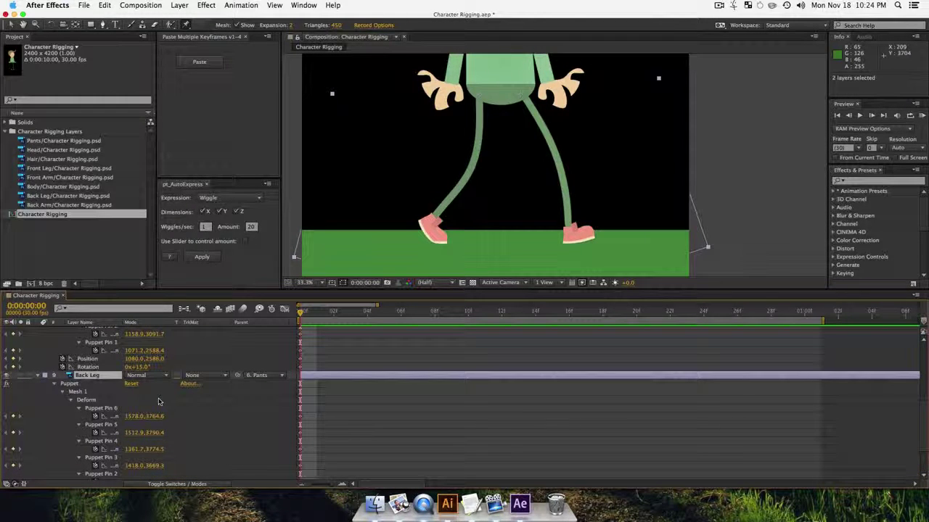
scroll(317, 439, down, 3)
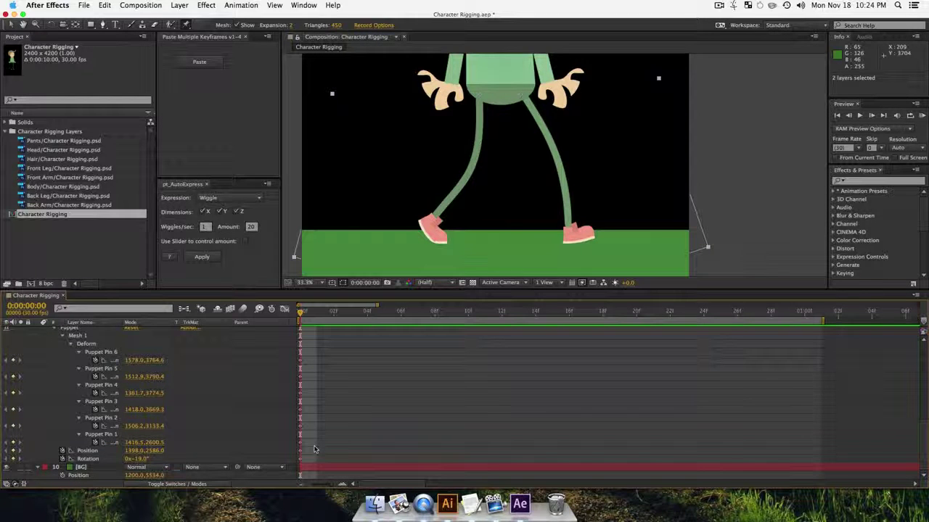
drag(336, 465, 300, 415)
scroll(314, 432, down, 9)
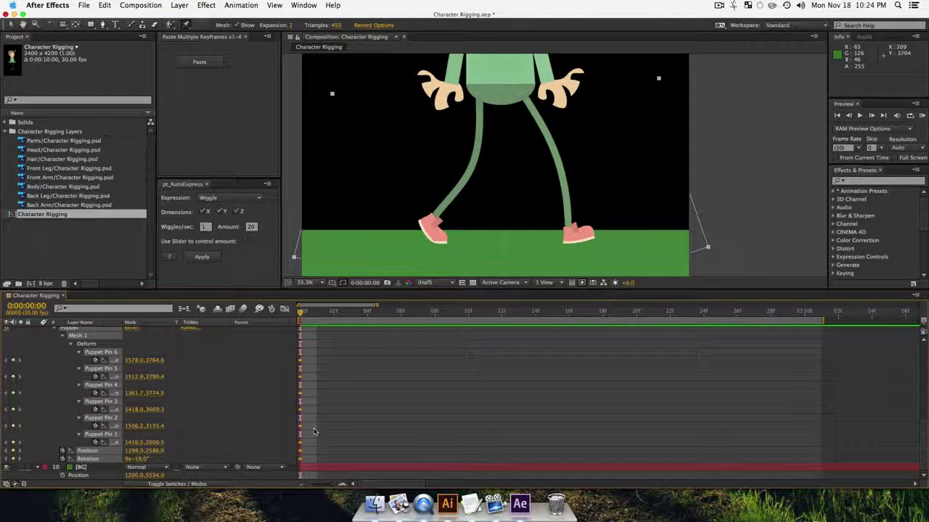
scroll(314, 431, up, 7)
scroll(314, 432, up, 3)
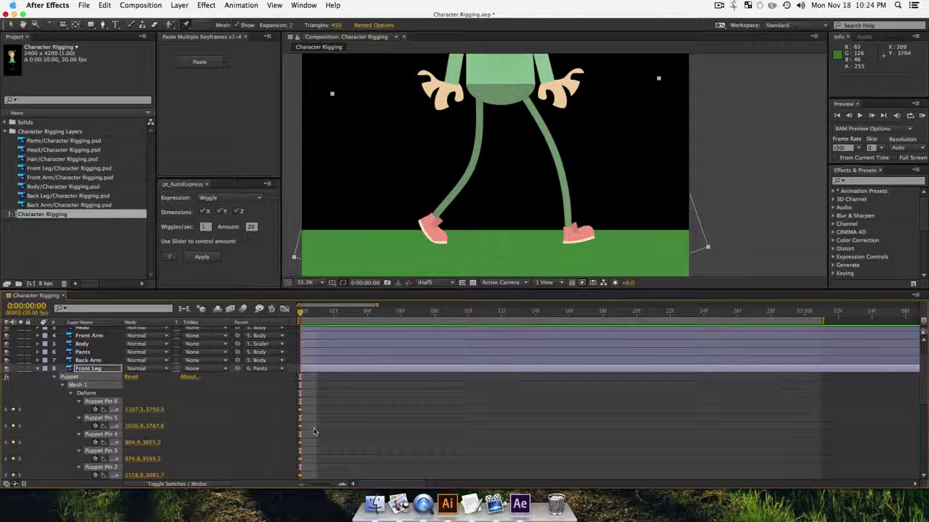
key(super+c)
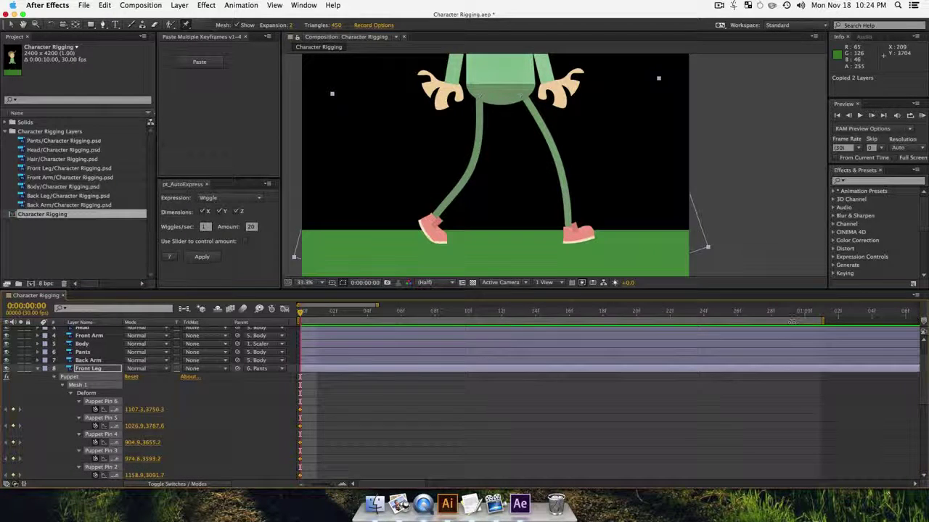
Step: Paste the copied keyframes of both legs at 0:00:01:00 using the Paste Multiple Keyframes script
click(804, 313)
key(super+v)
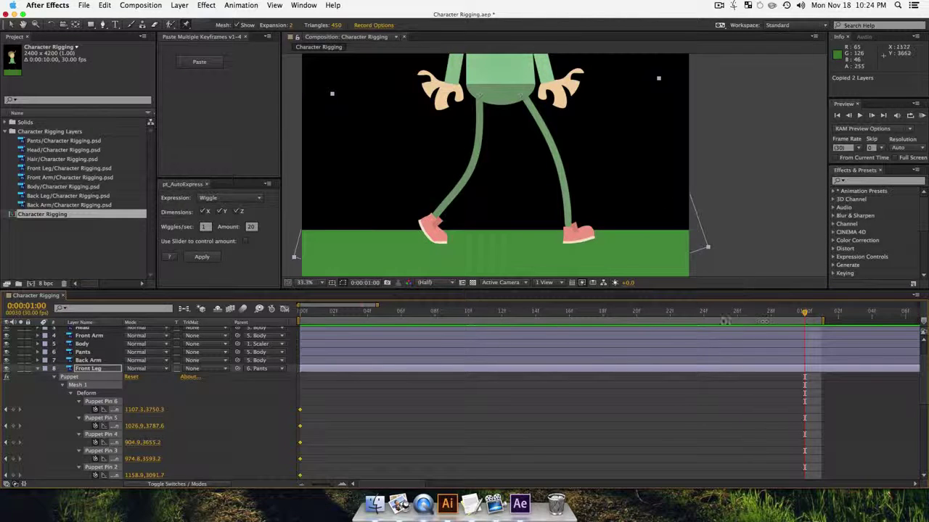
key(super+v)
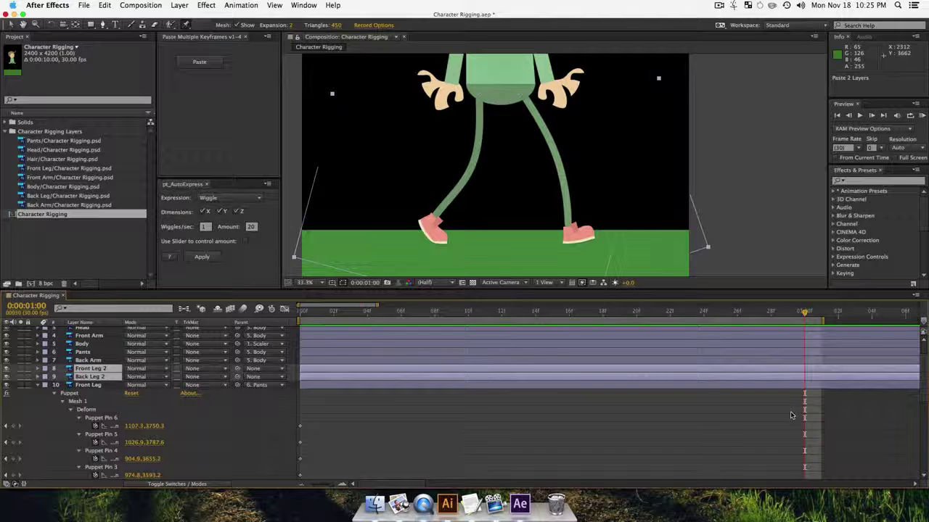
key(super+z)
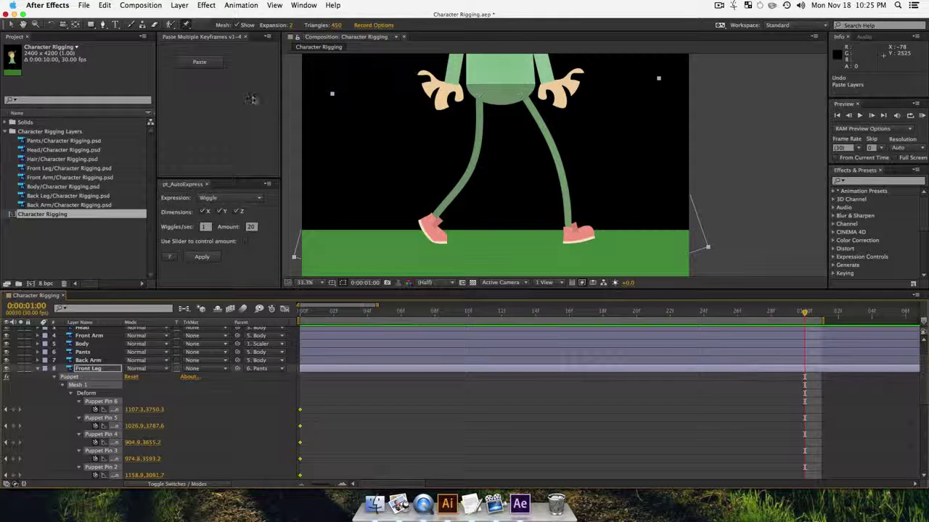
click(210, 62)
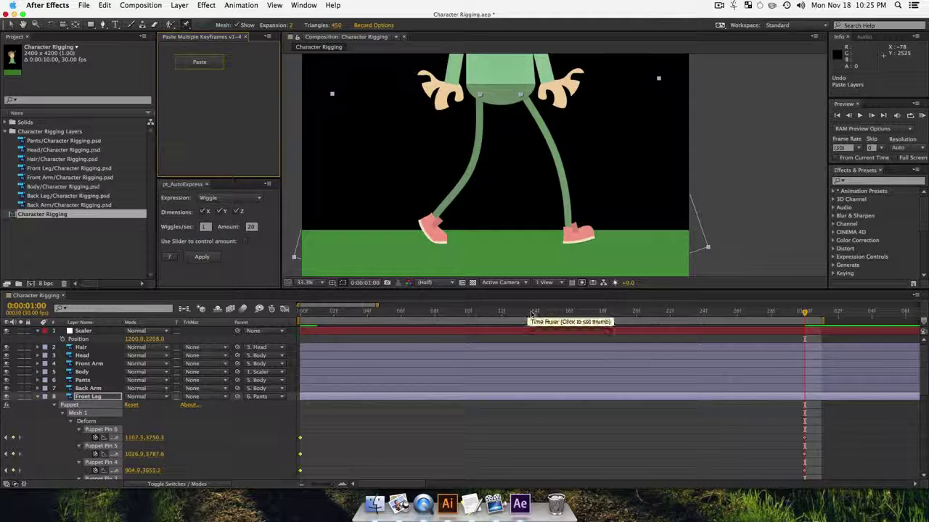
Step: Set the current time to 0:00:00:15 and collapse the Puppet groups of the Front Leg and Back Leg
click(549, 313)
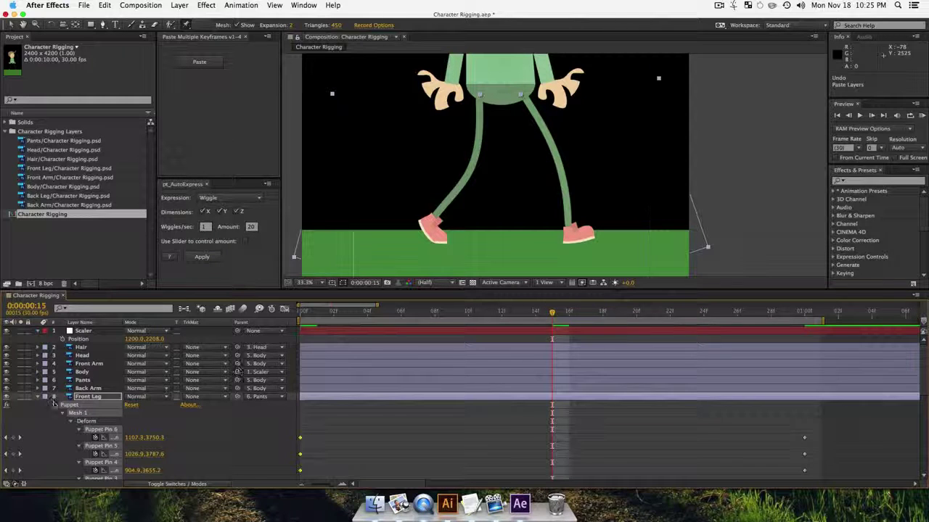
click(54, 405)
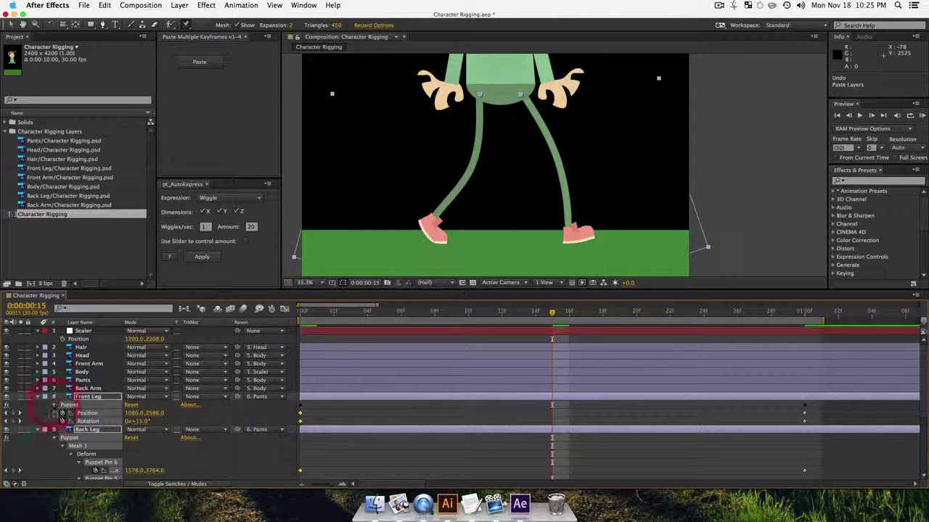
click(54, 439)
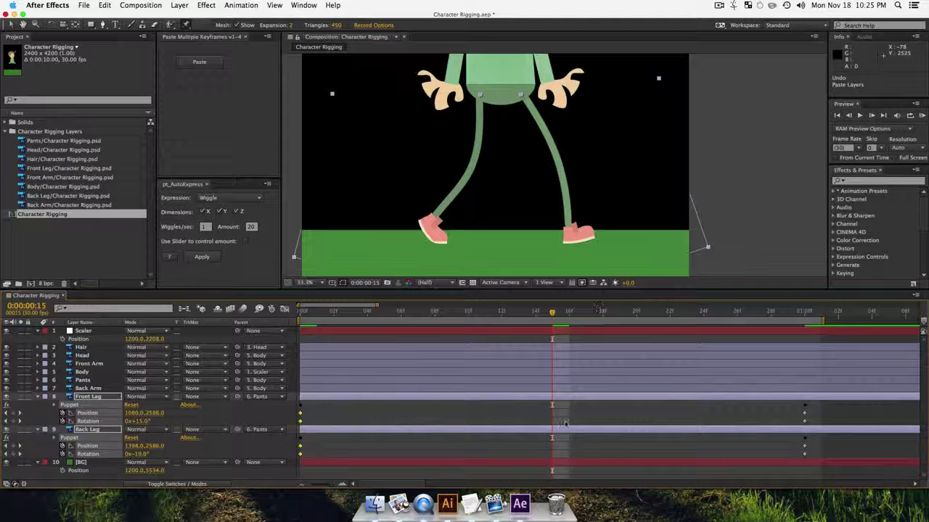
Step: At 0:00:00:15, move the Back Leg layer horizontally to Position 1129, 2586
click(87, 397)
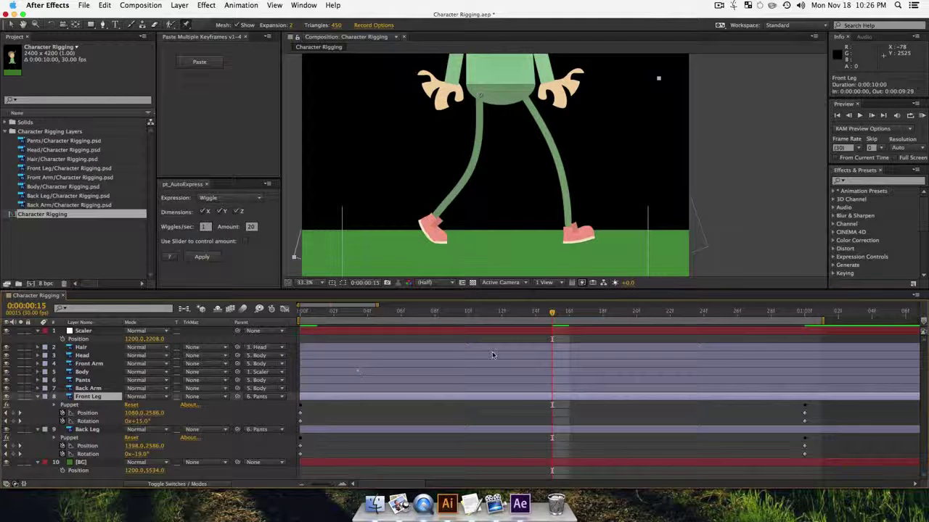
drag(551, 314, 468, 312)
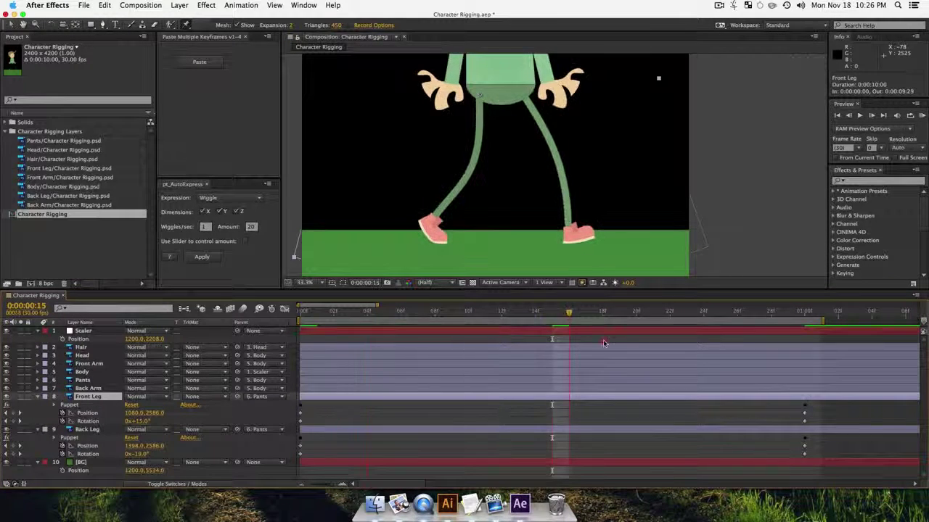
drag(786, 348, 554, 340)
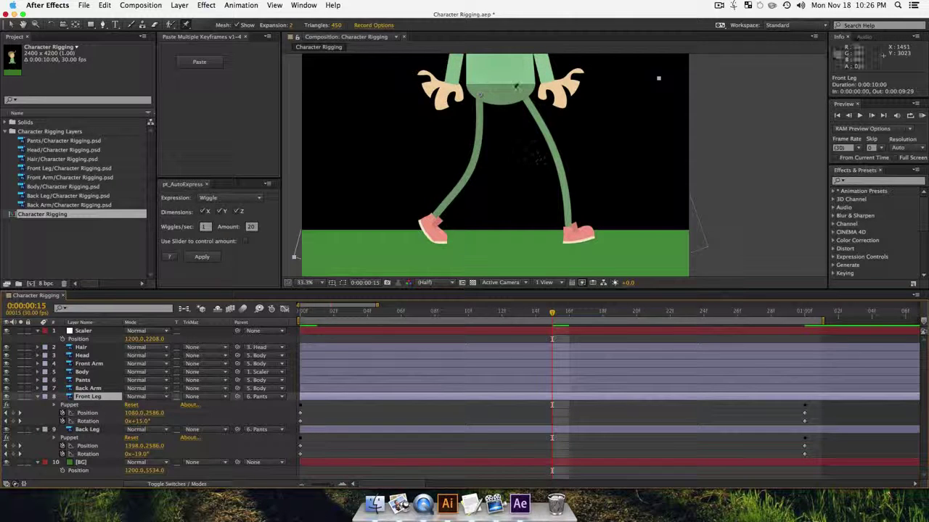
key(v)
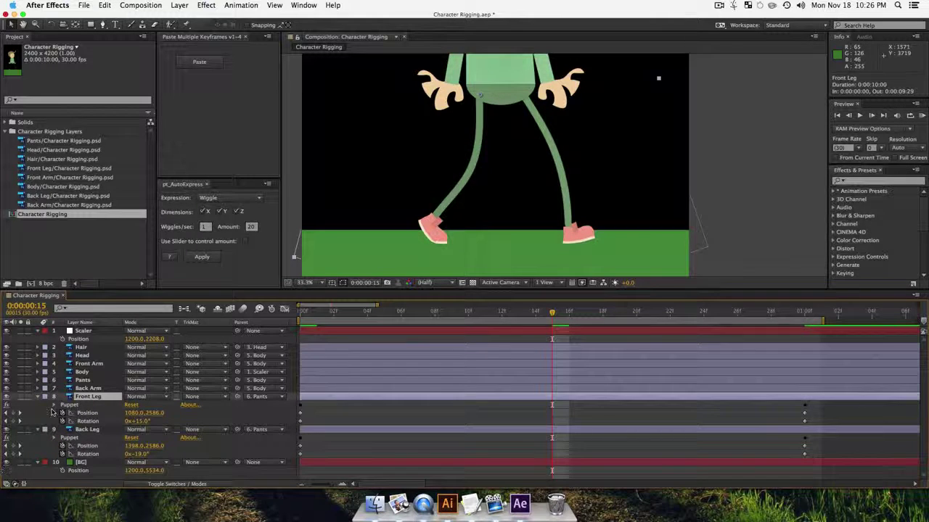
click(85, 430)
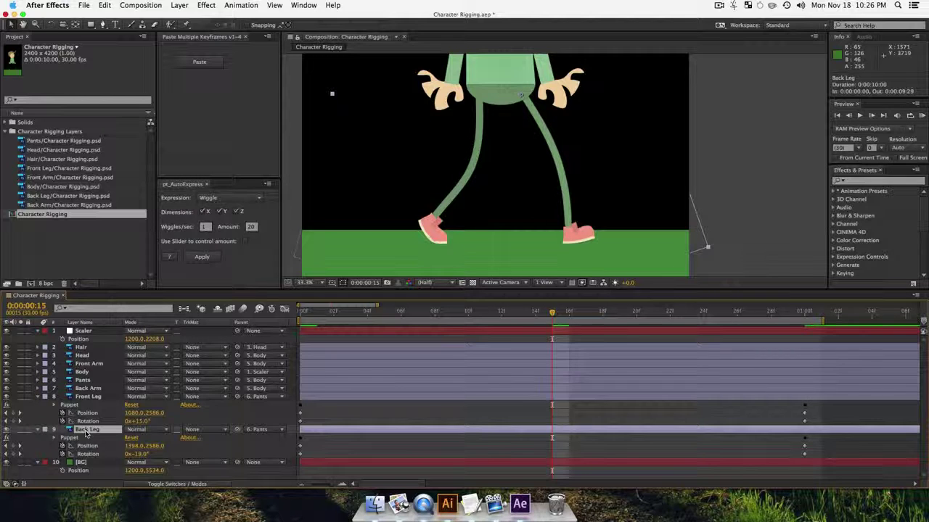
key(p)
key(p)
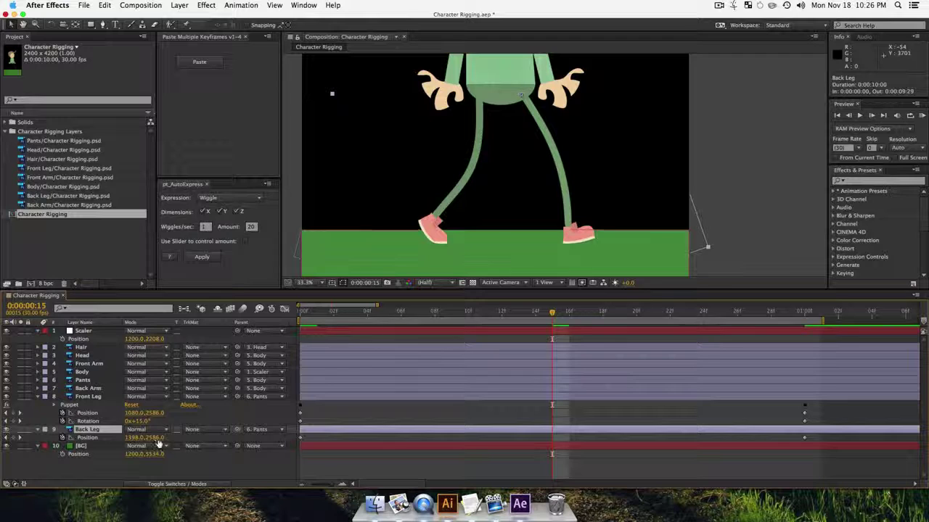
drag(135, 441, 5, 438)
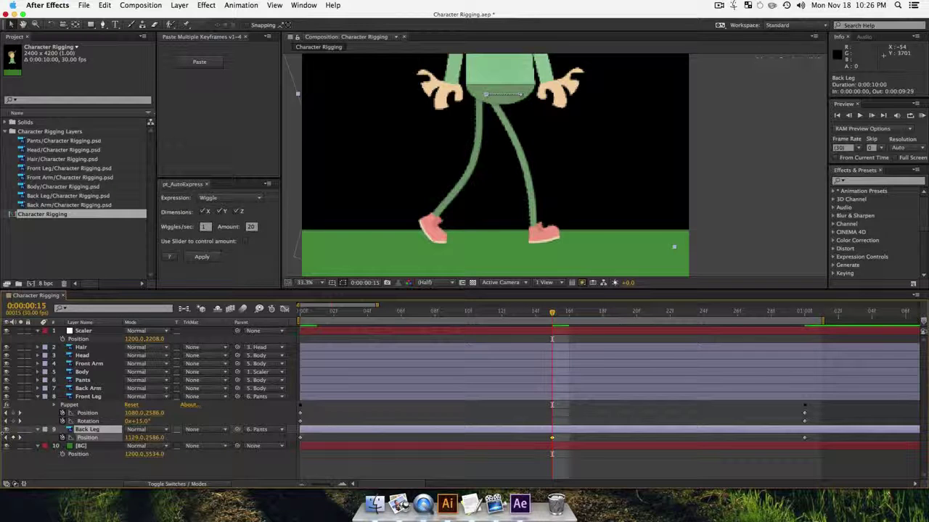
Step: Set the Front Leg's Position to 1418, 2586 and its Rotation to -26° at 0:00:00:15
click(86, 397)
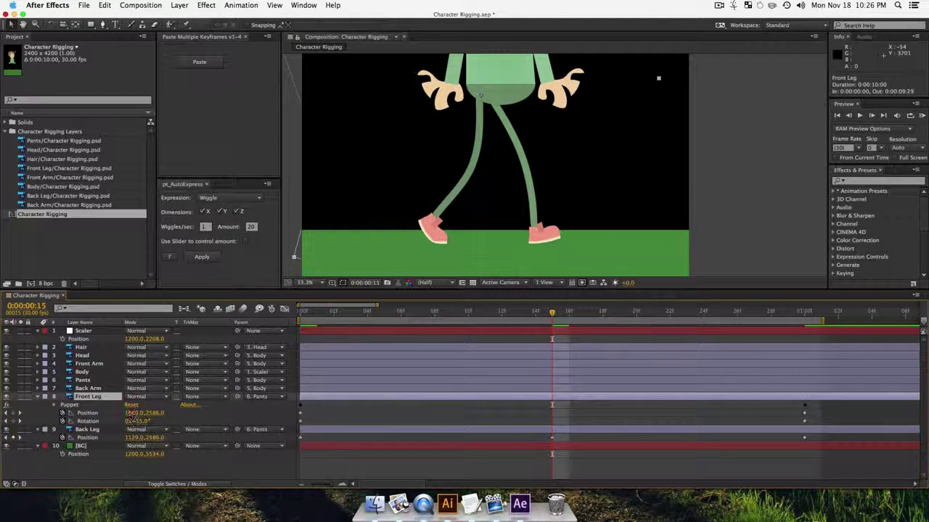
drag(132, 418, 287, 412)
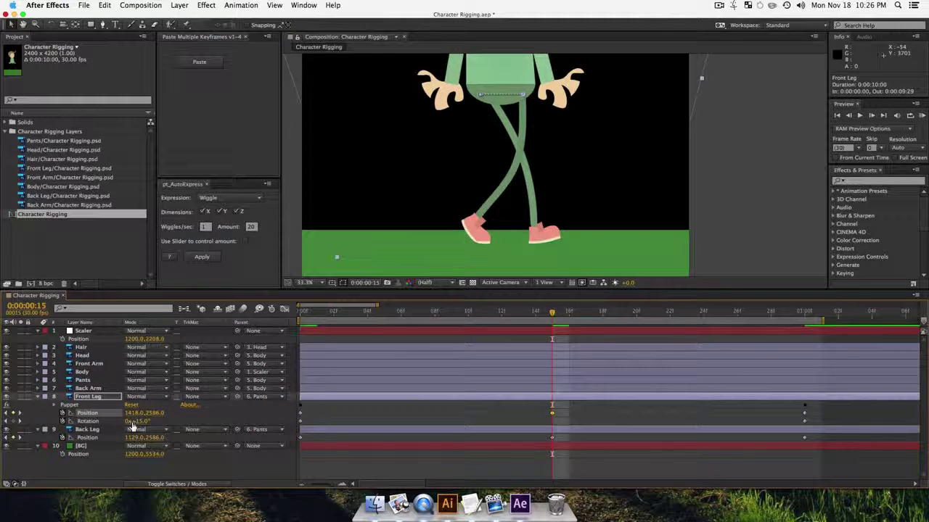
mouse_move(136, 421)
mouse_down()
mouse_move(155, 421)
mouse_move(119, 420)
mouse_up()
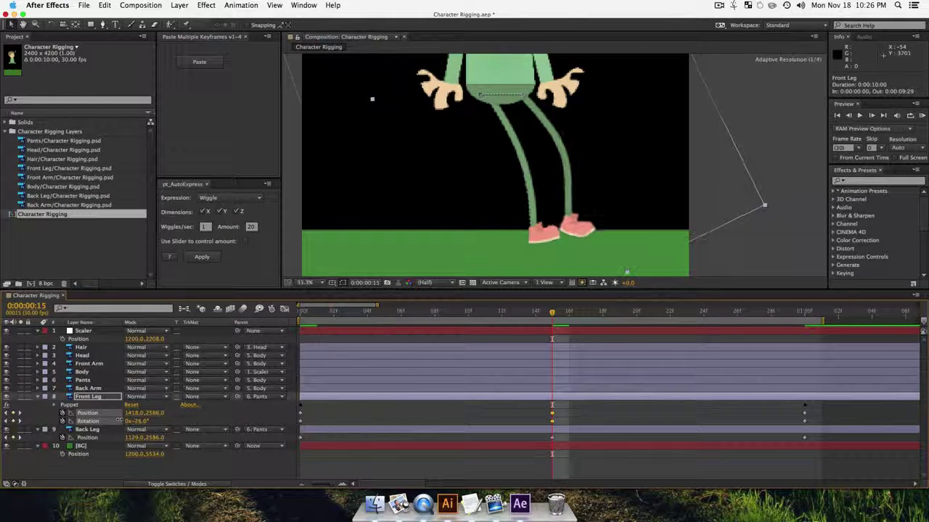
Step: Set the Back Leg's Rotation to 25° and raise the layer to Position 1129, 2530 at 0:00:00:15
click(98, 431)
key(r)
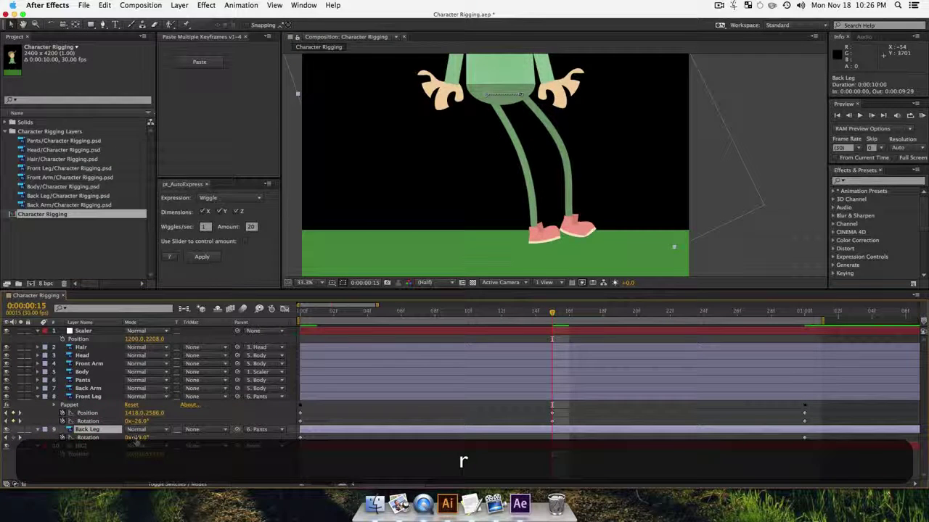
drag(135, 439, 167, 445)
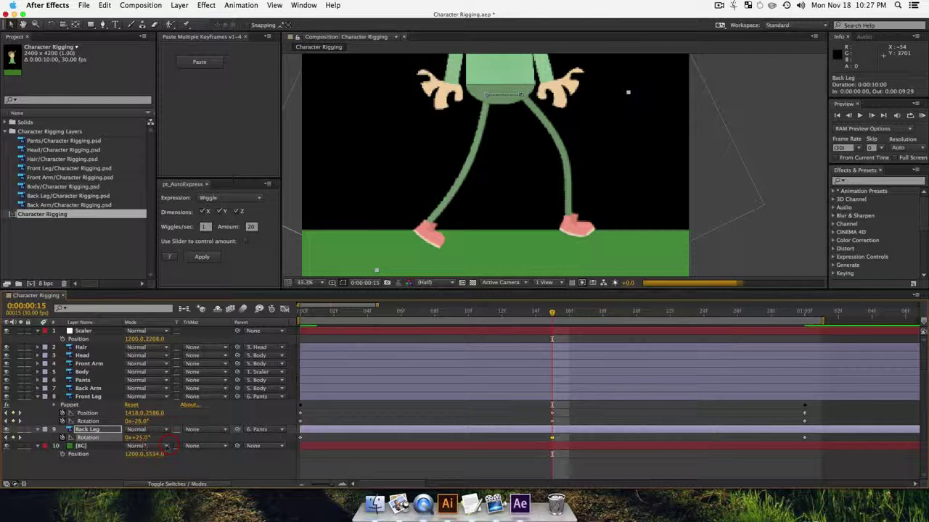
click(93, 421)
click(90, 429)
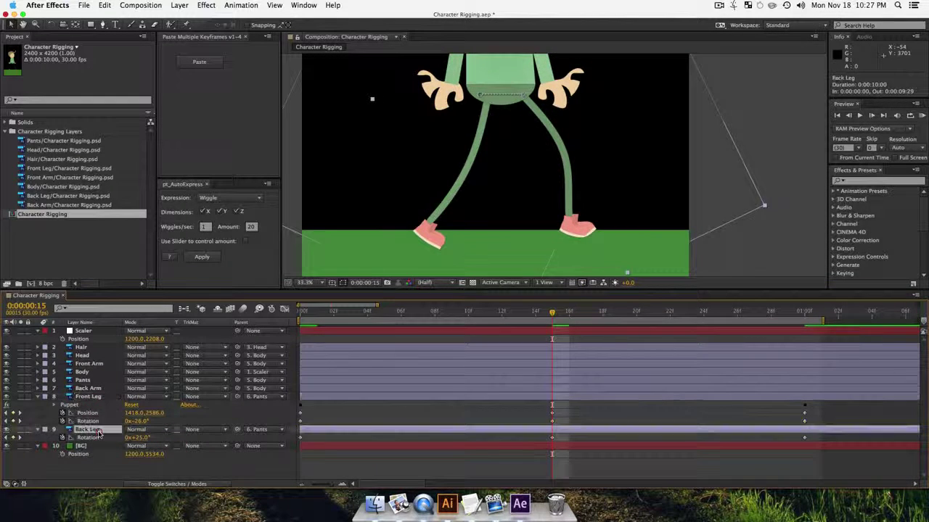
key(p)
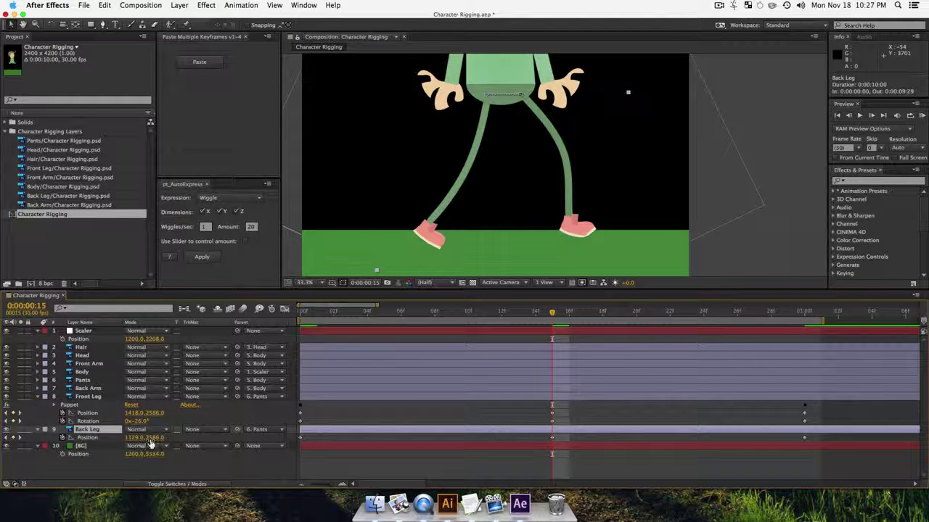
drag(146, 438, 121, 441)
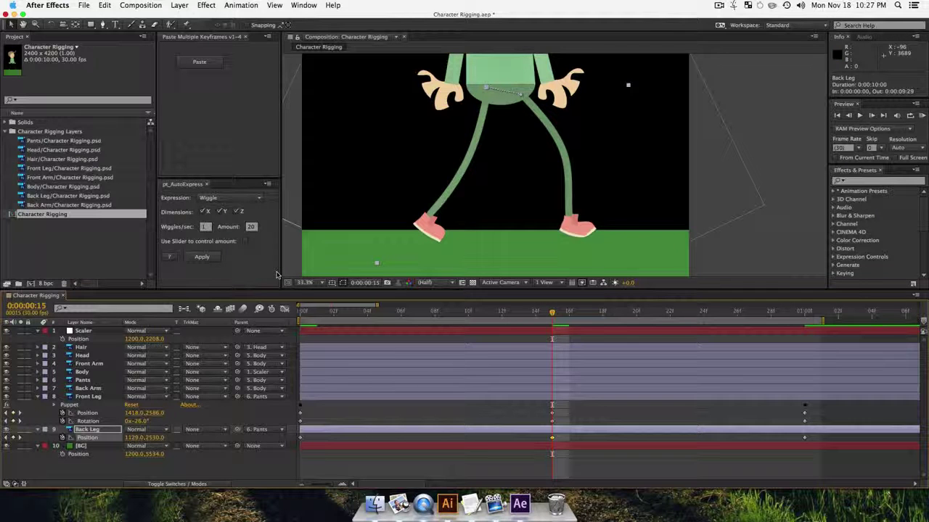
Step: Reposition the Front Leg's knee, ankle and foot puppet pins to straighten the leg and lift the toes for a heel-first landing
click(81, 397)
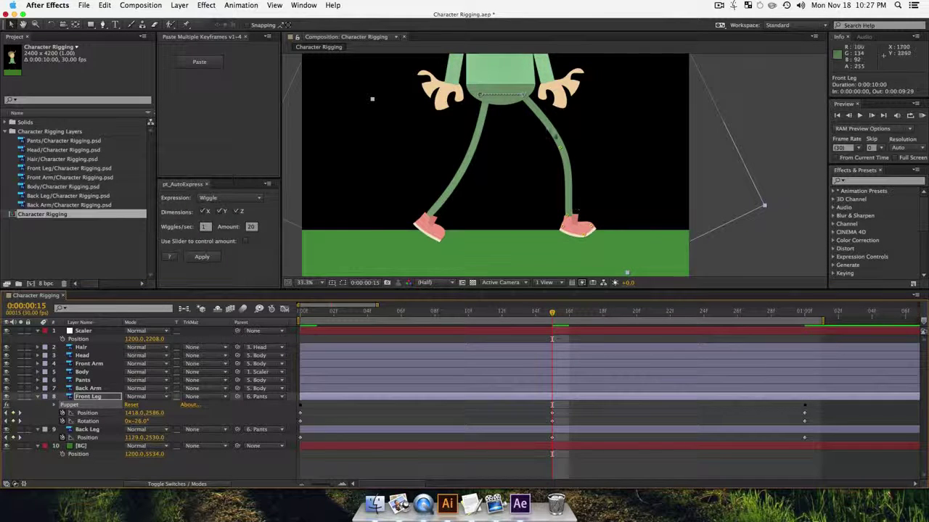
drag(564, 154, 552, 150)
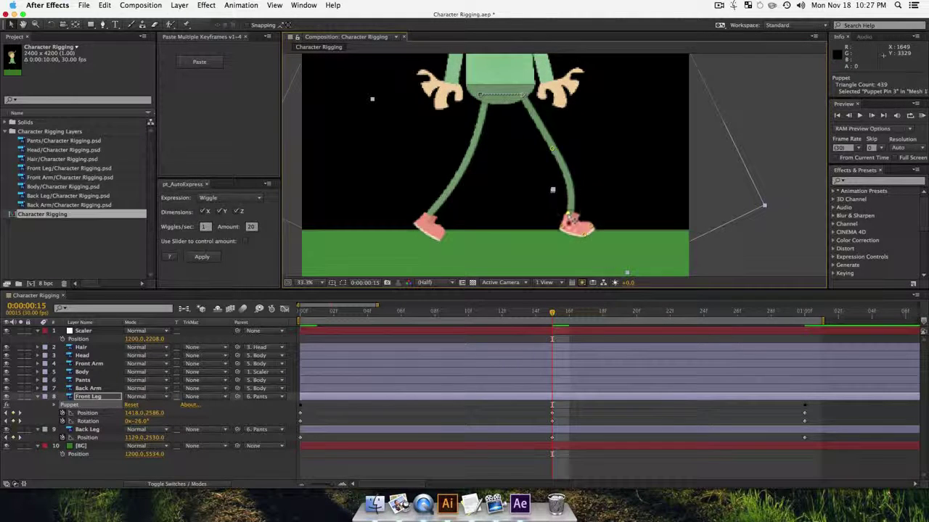
click(568, 216)
mouse_move(565, 230)
mouse_down()
mouse_move(595, 221)
mouse_move(588, 230)
mouse_move(595, 217)
mouse_move(571, 233)
mouse_up()
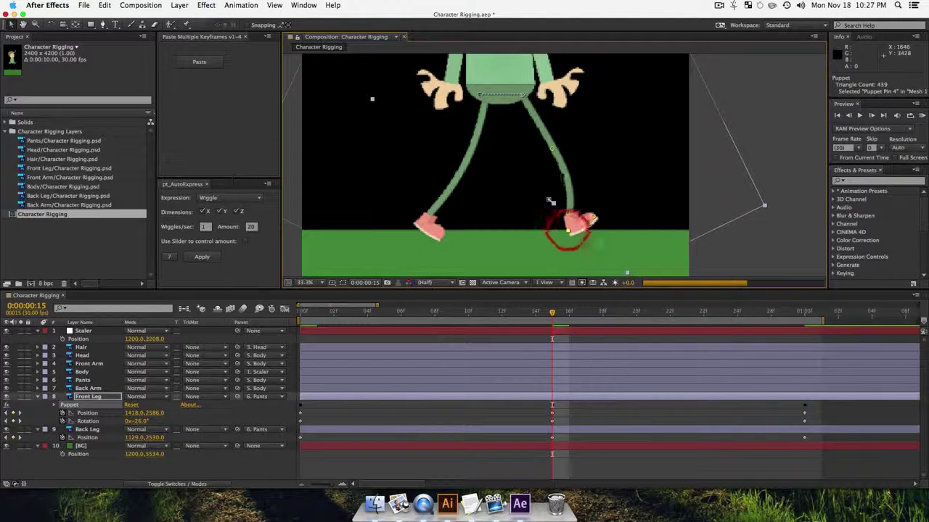
click(551, 150)
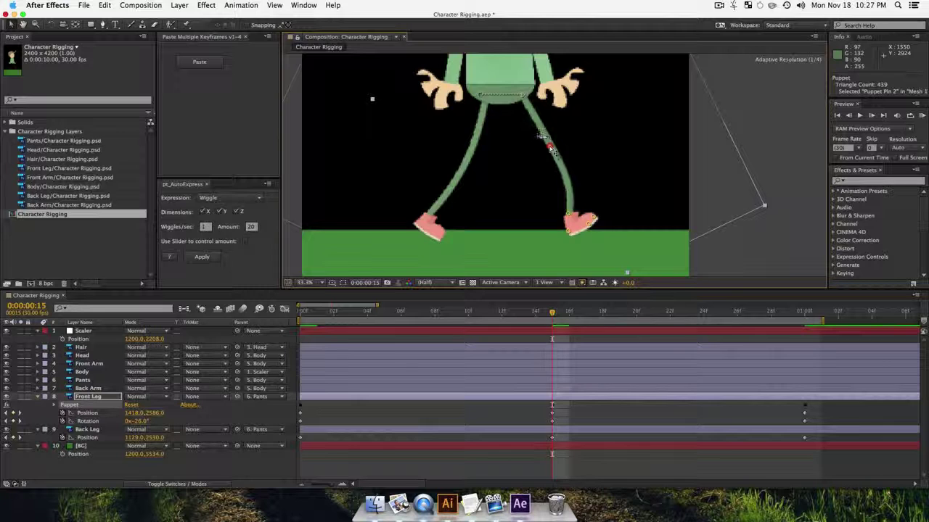
drag(546, 142, 545, 143)
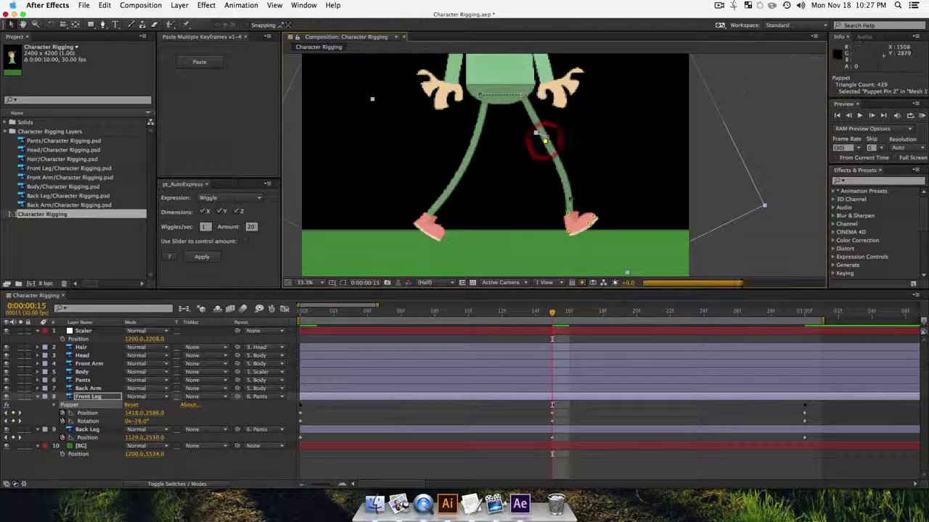
drag(569, 214, 595, 218)
click(593, 217)
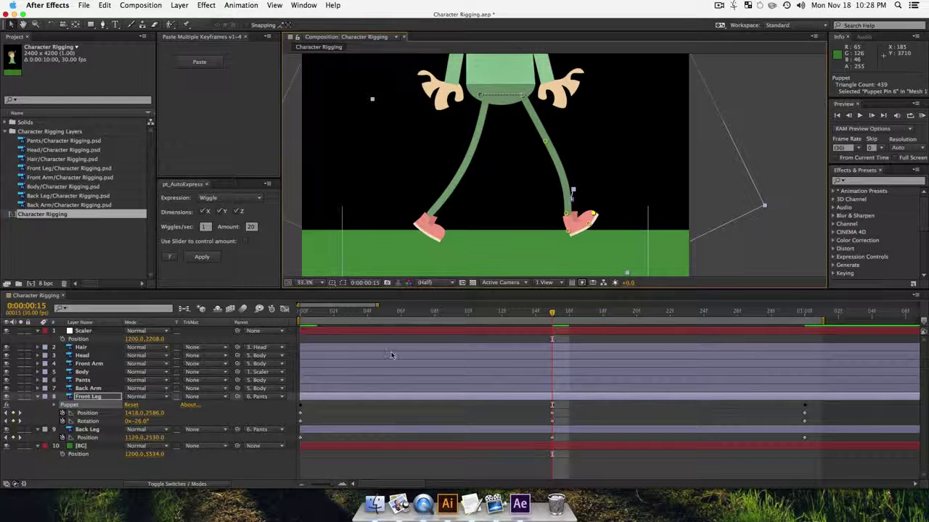
Step: Show the Back Leg's Puppet effect and move its pins to bend the knee forward and raise the heel off the ground
click(95, 430)
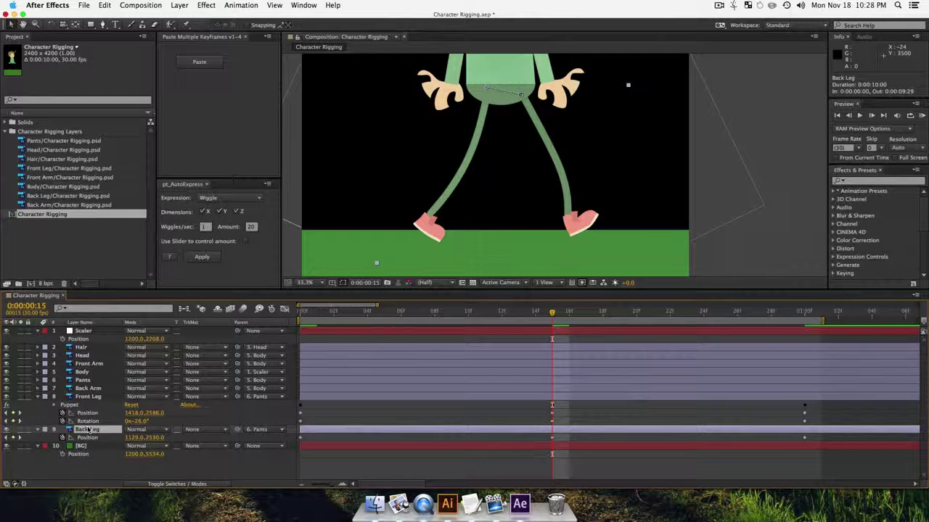
key(u)
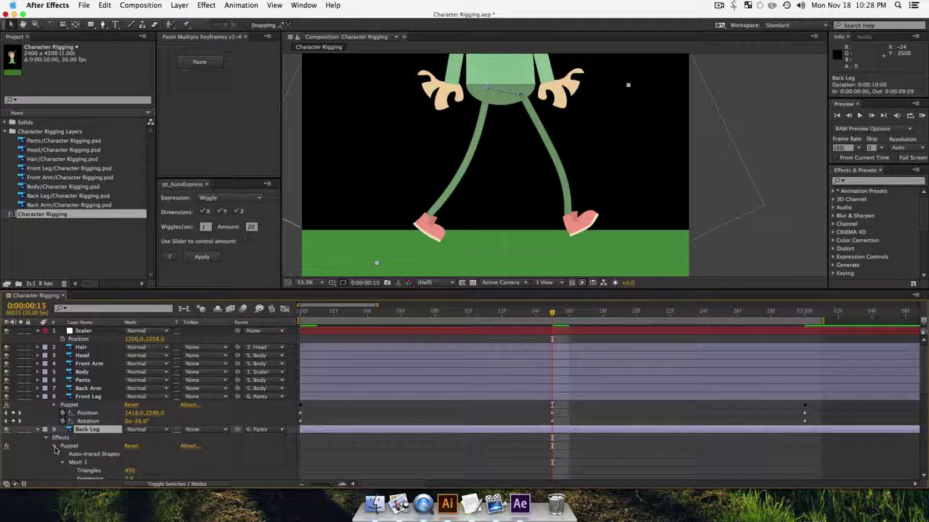
super+click(56, 450)
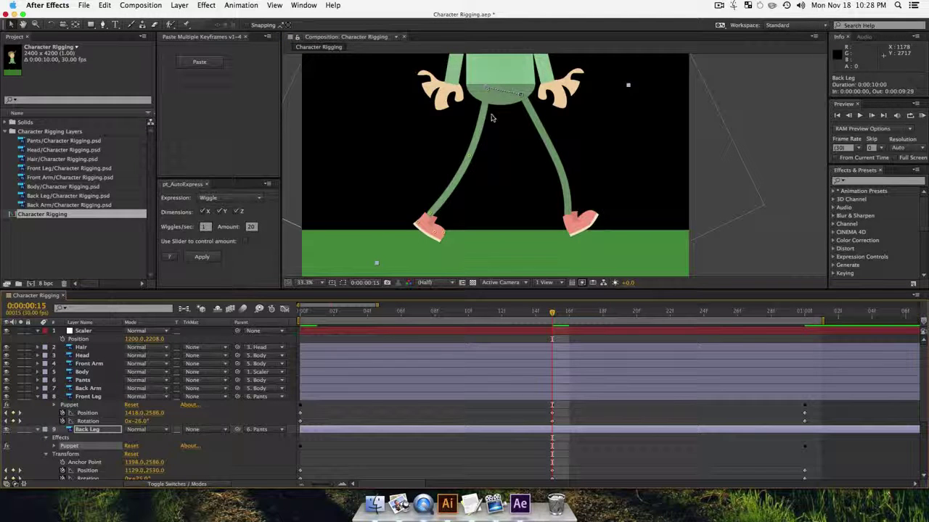
click(473, 157)
drag(475, 158, 485, 165)
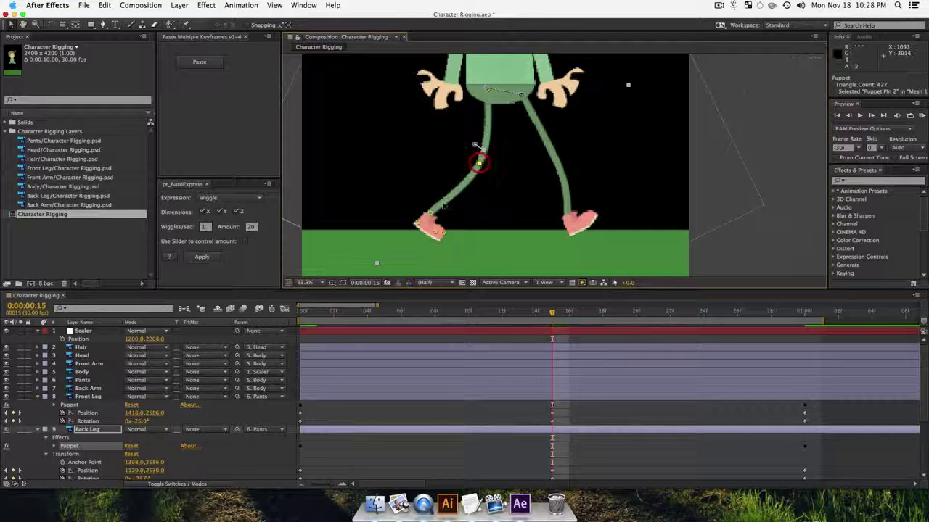
mouse_move(431, 218)
mouse_down()
mouse_move(434, 202)
mouse_move(419, 216)
mouse_move(418, 204)
mouse_up()
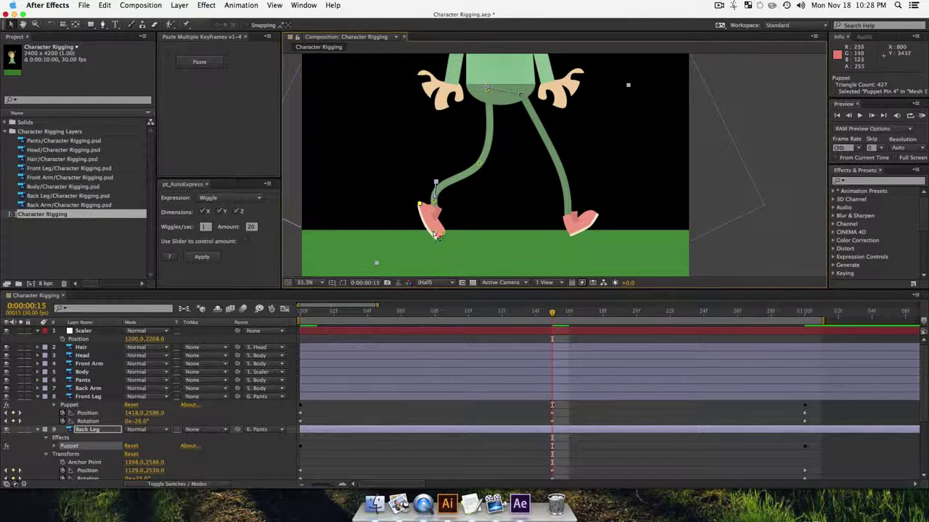
mouse_move(435, 234)
mouse_down()
mouse_move(426, 222)
mouse_move(444, 231)
mouse_up()
Step: Move the Back Leg's knee pin up to lessen the bend, and shift the ankle, sole and toe pins to reshape the raised foot
click(475, 161)
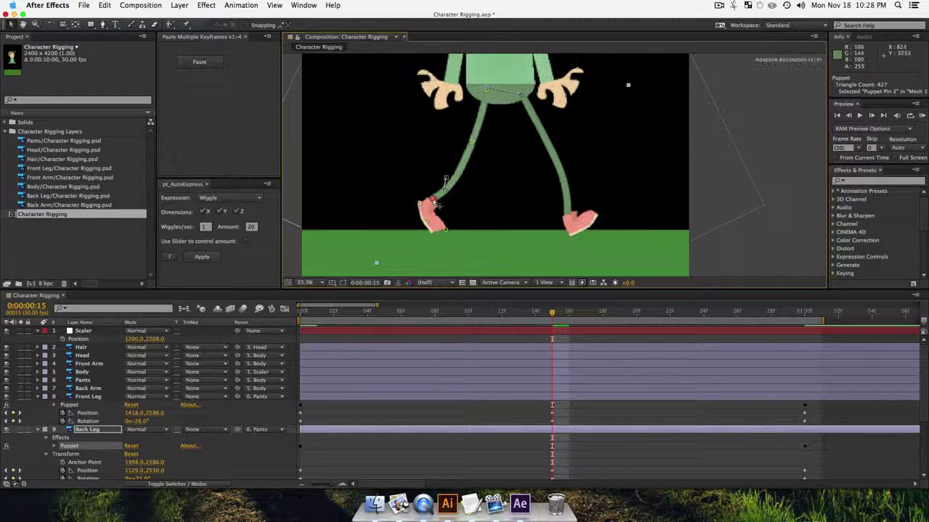
click(433, 197)
drag(426, 221, 455, 240)
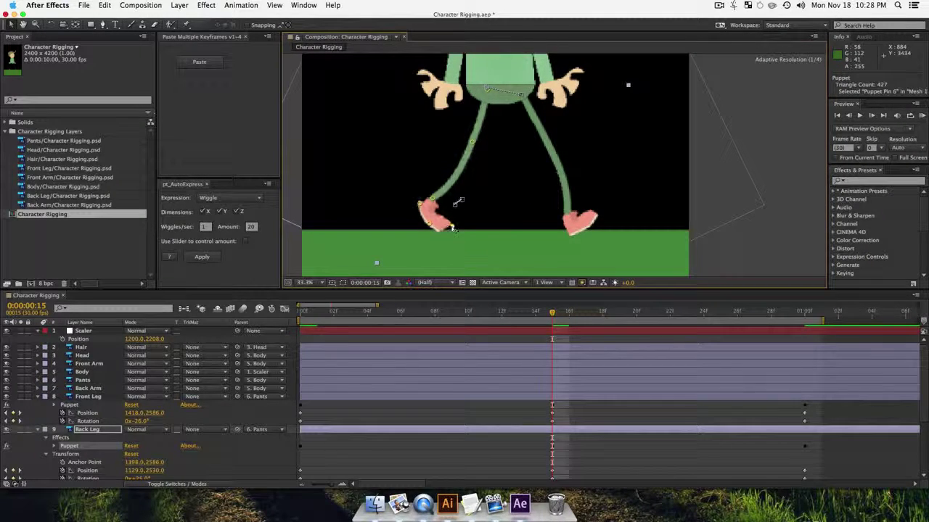
drag(452, 228, 437, 200)
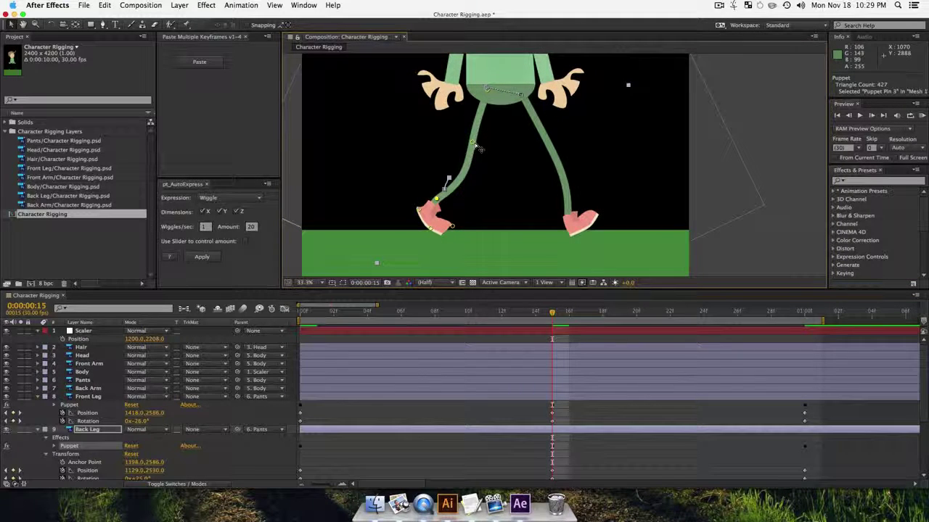
Step: Fine-tune the Back Leg's knee and ankle puppet pins to smooth the bend of the lower leg
drag(473, 144, 478, 140)
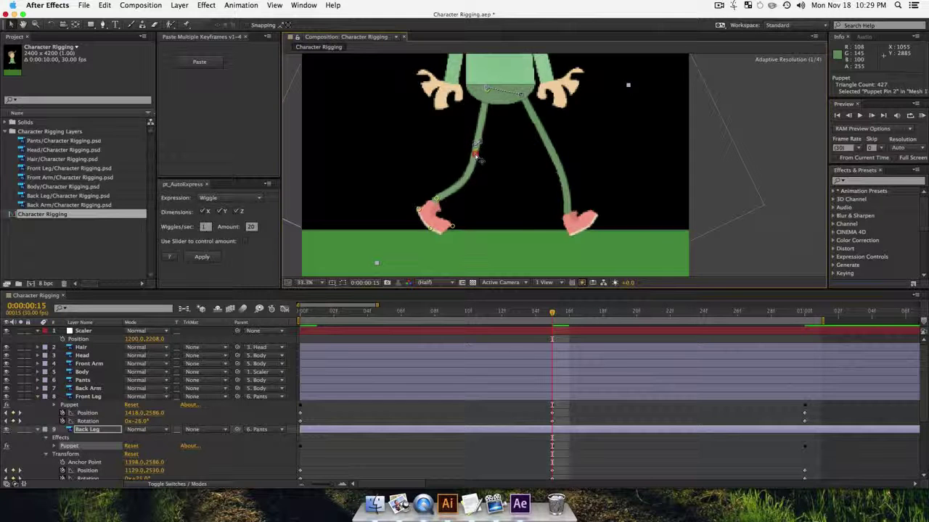
drag(476, 158, 475, 157)
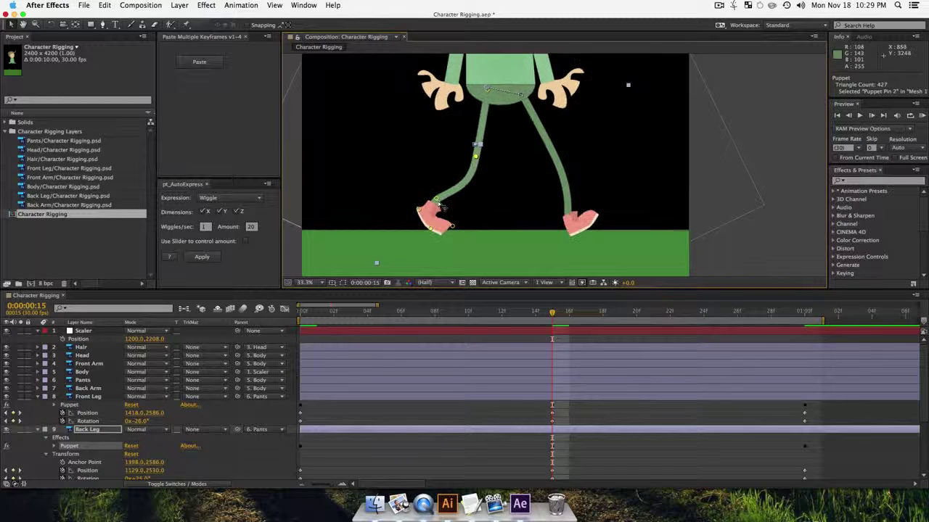
drag(440, 196, 438, 200)
drag(476, 158, 475, 155)
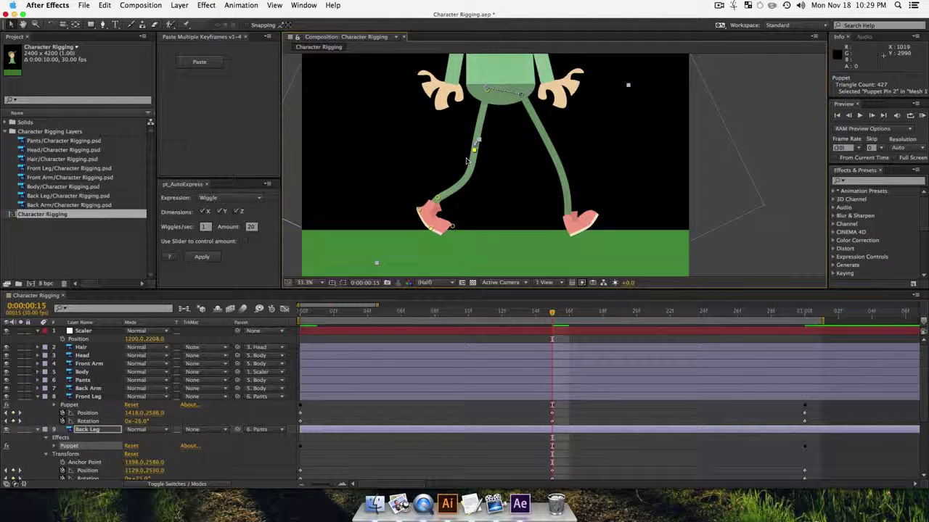
Step: Nudge the toe, heel and sole puppet pins of the Back Leg to refine the shoe's shape
click(447, 225)
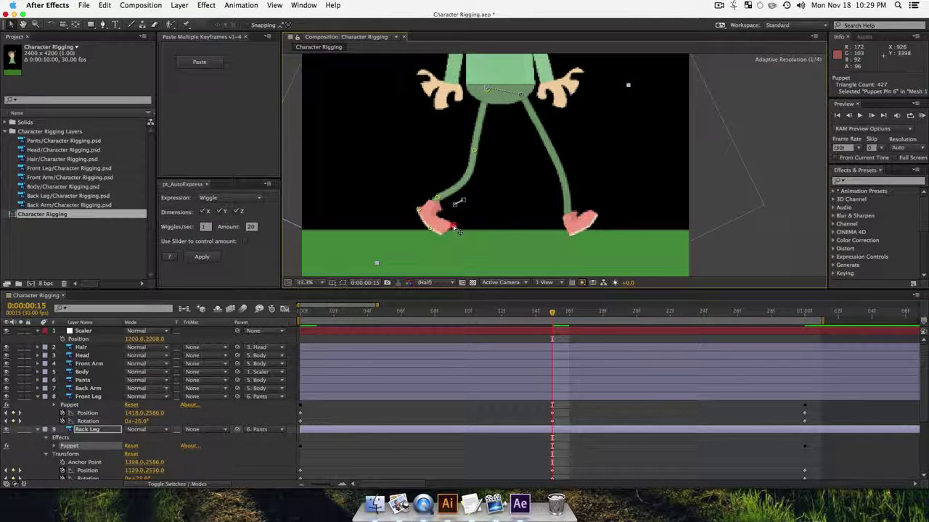
click(454, 229)
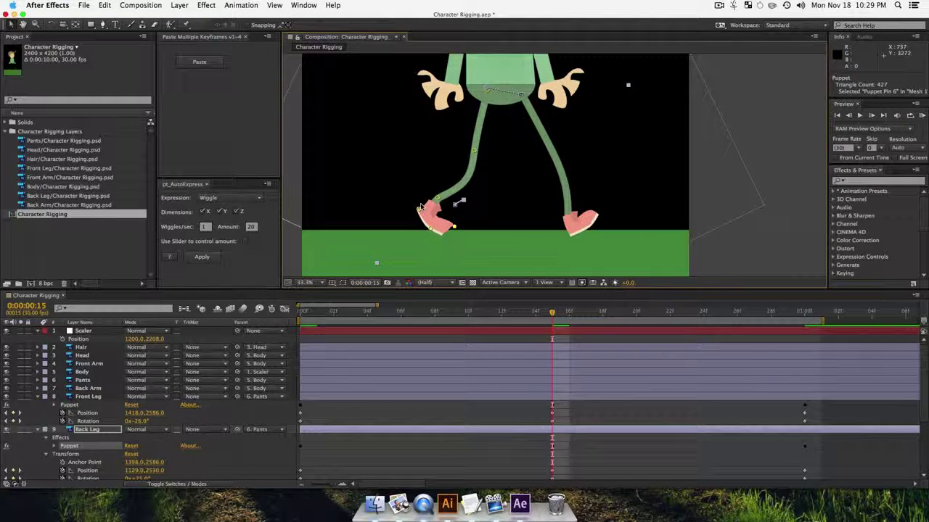
drag(418, 210, 419, 213)
click(432, 230)
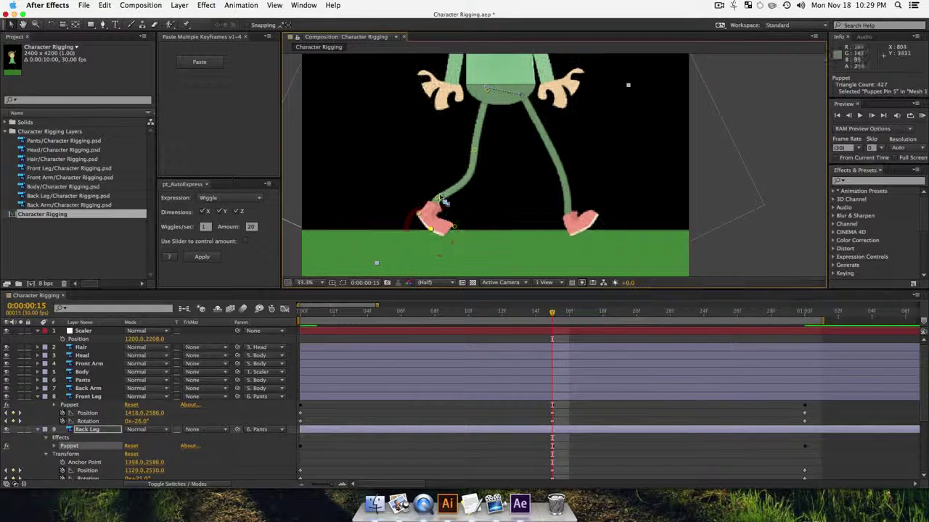
Step: Raise the Back Leg's knee pin and shift its ankle pin slightly backward, and play the walk to check the motion
drag(475, 152, 474, 142)
drag(439, 196, 435, 197)
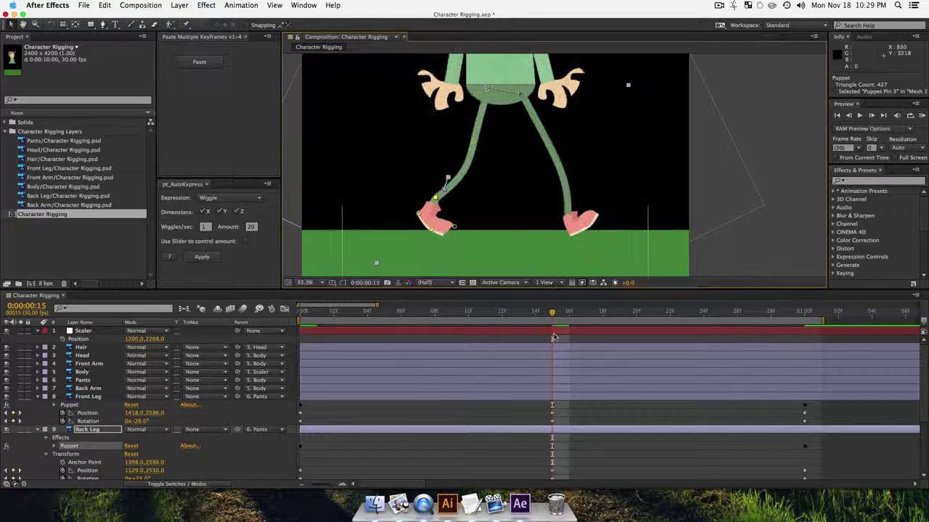
drag(552, 314, 503, 316)
key(space)
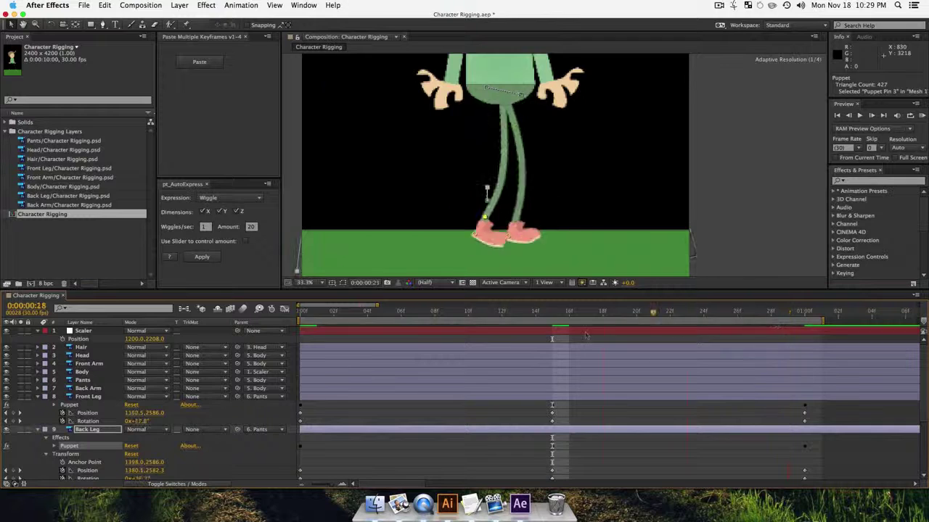
key(space)
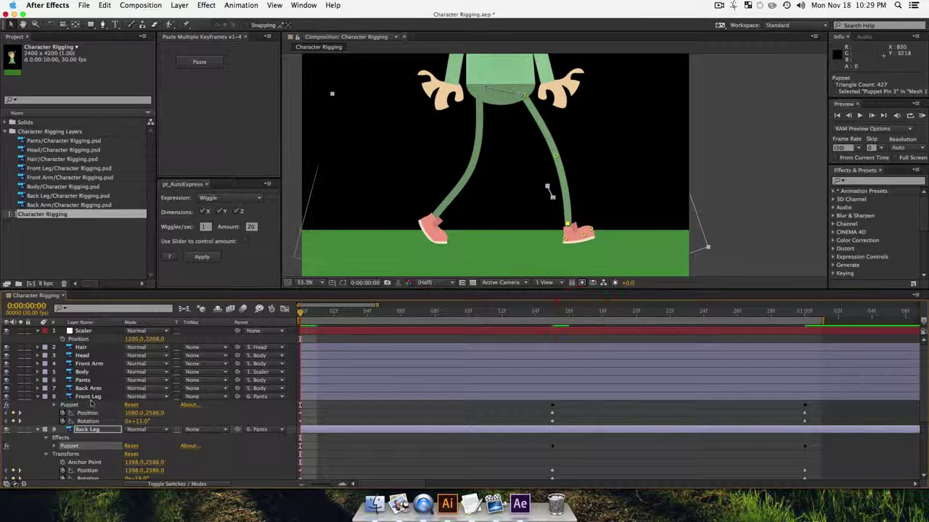
Step: Run a RAM preview of the walk cycle and return to the first frame
key(F2)
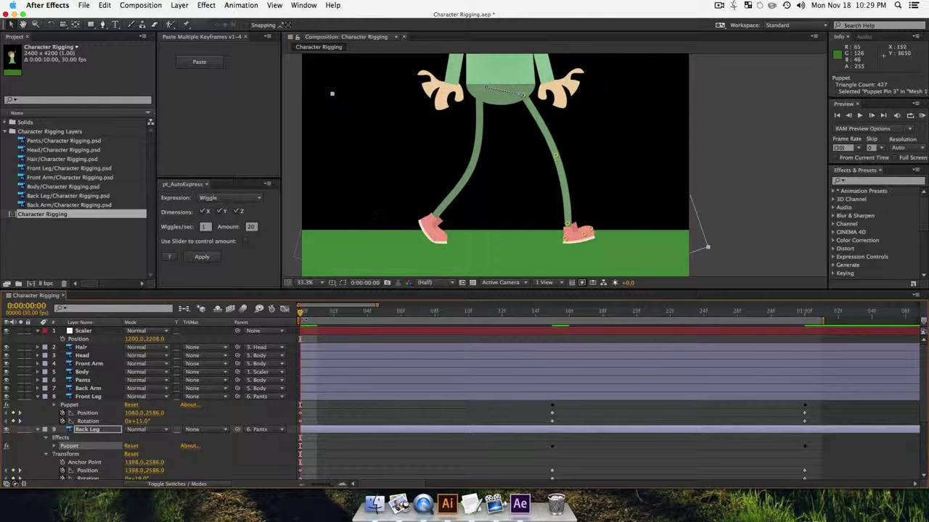
key(KP_0)
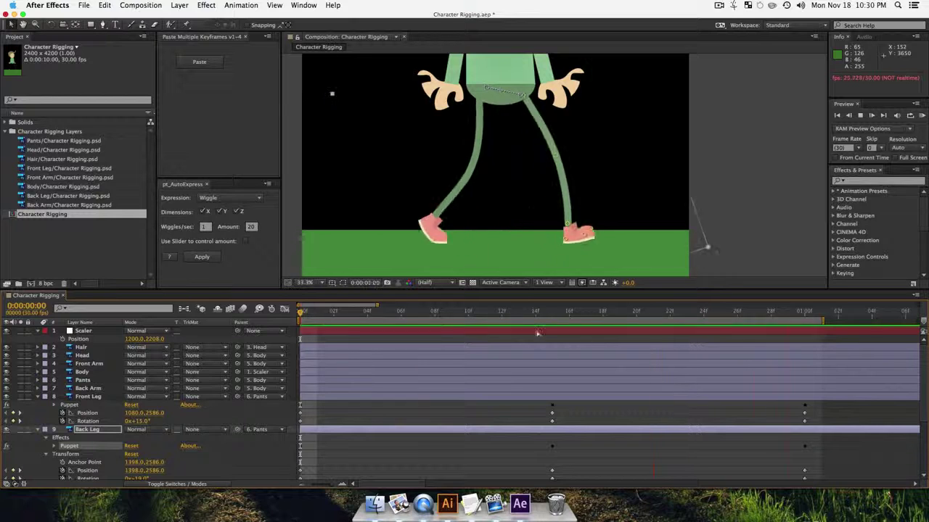
click(450, 312)
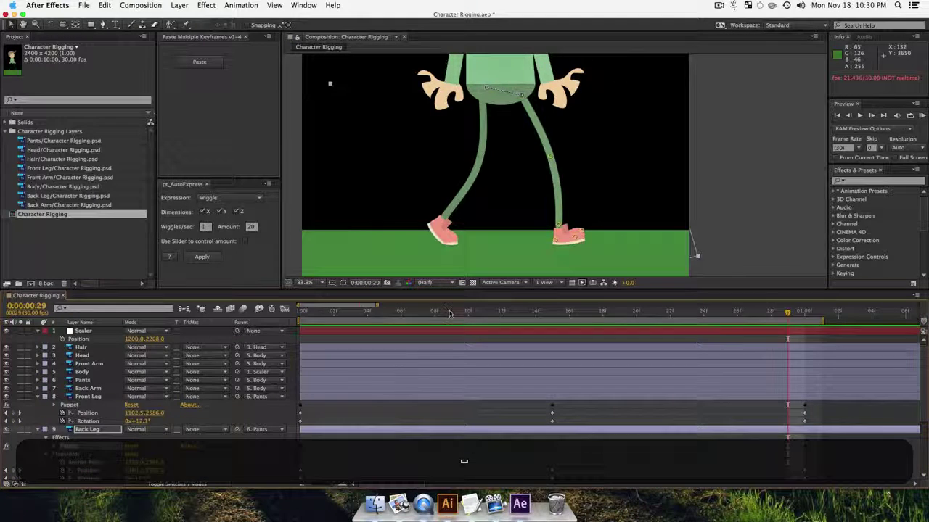
mouse_move(428, 309)
mouse_down()
mouse_move(312, 313)
mouse_move(275, 326)
mouse_move(320, 327)
mouse_move(281, 330)
mouse_up()
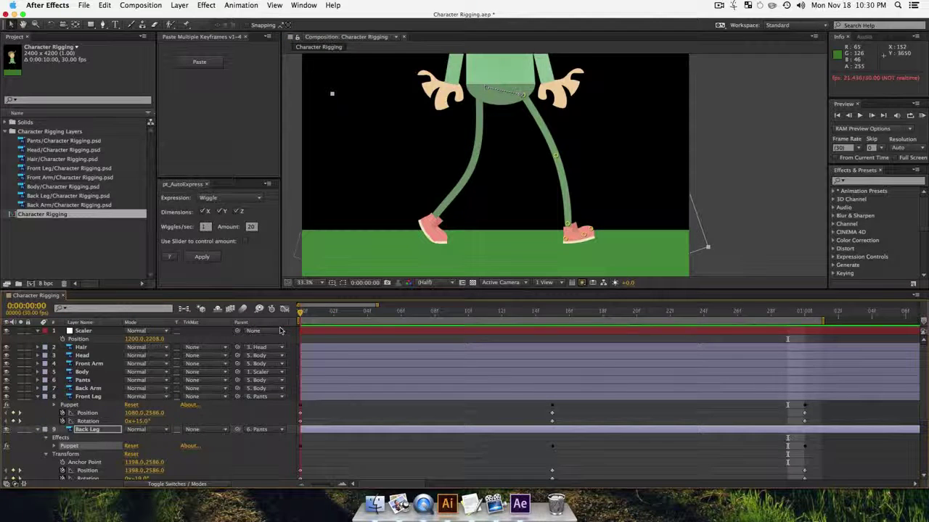
click(321, 322)
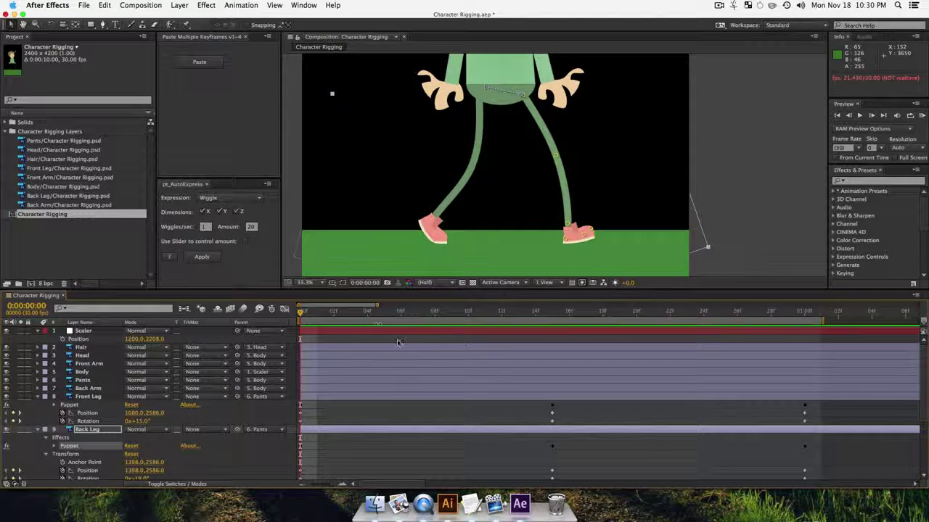
Step: At 0:00:00:06, move the Back Leg's knee and ankle puppet pins up and back to straighten the supporting leg
click(400, 315)
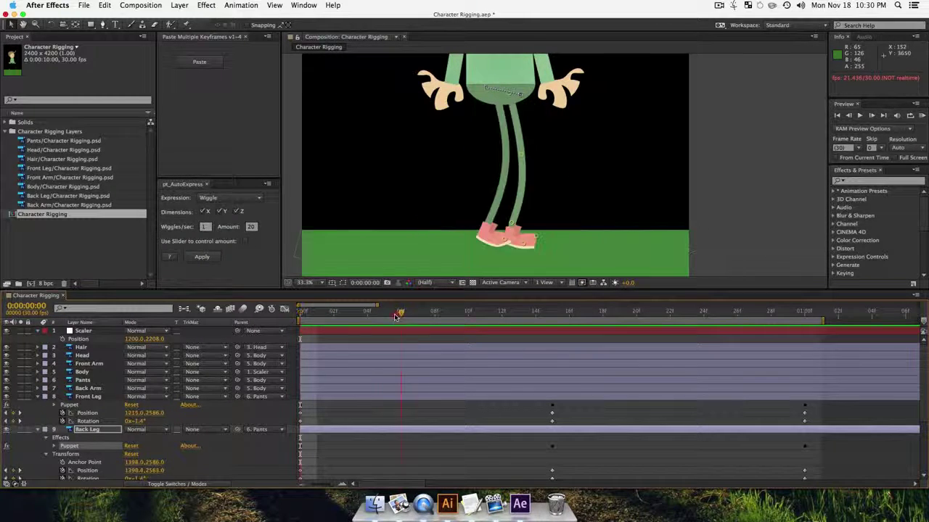
click(404, 317)
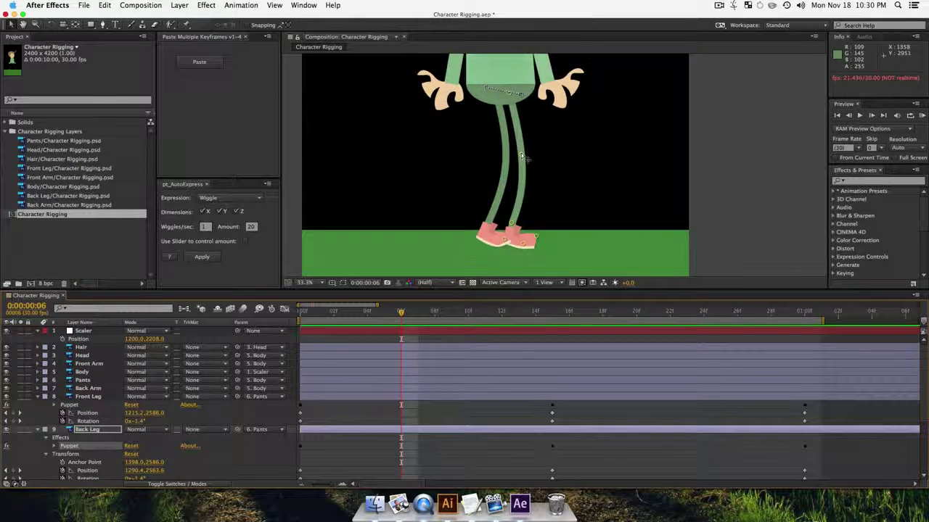
drag(520, 155, 516, 143)
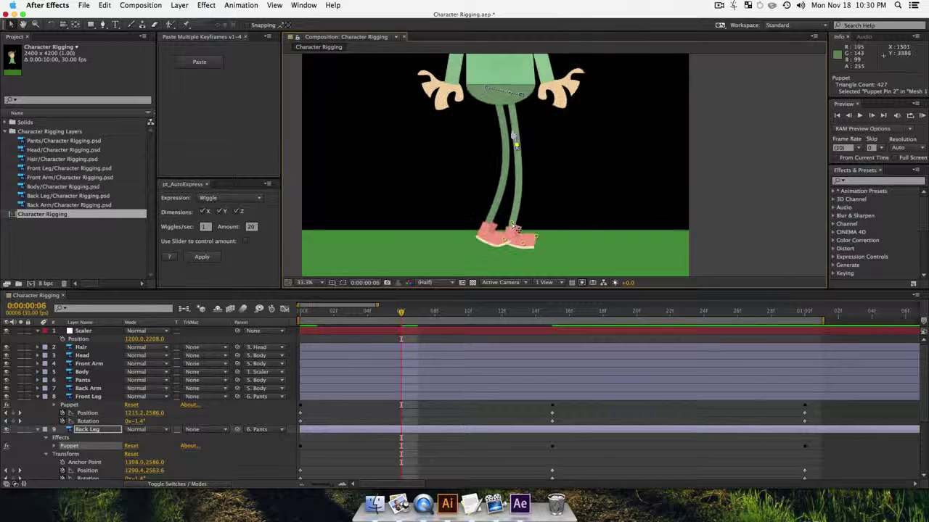
drag(512, 223, 507, 219)
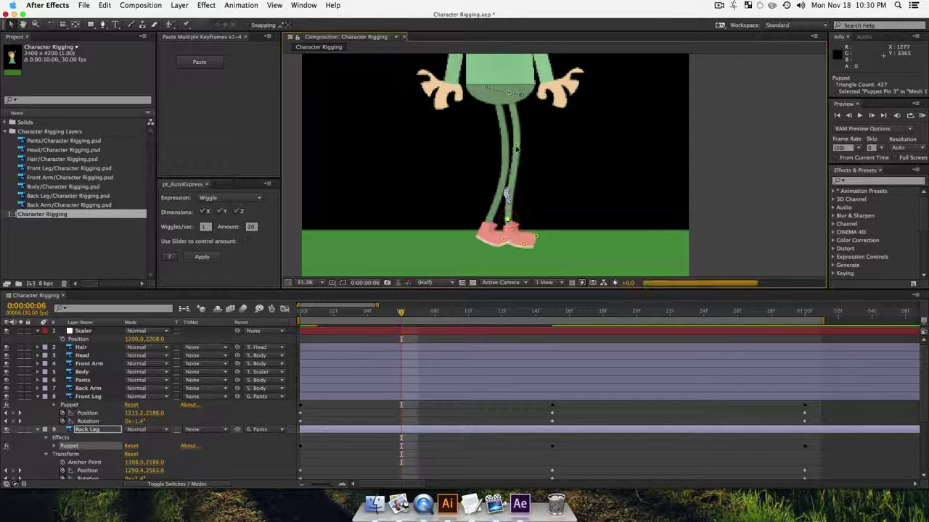
drag(516, 144, 509, 143)
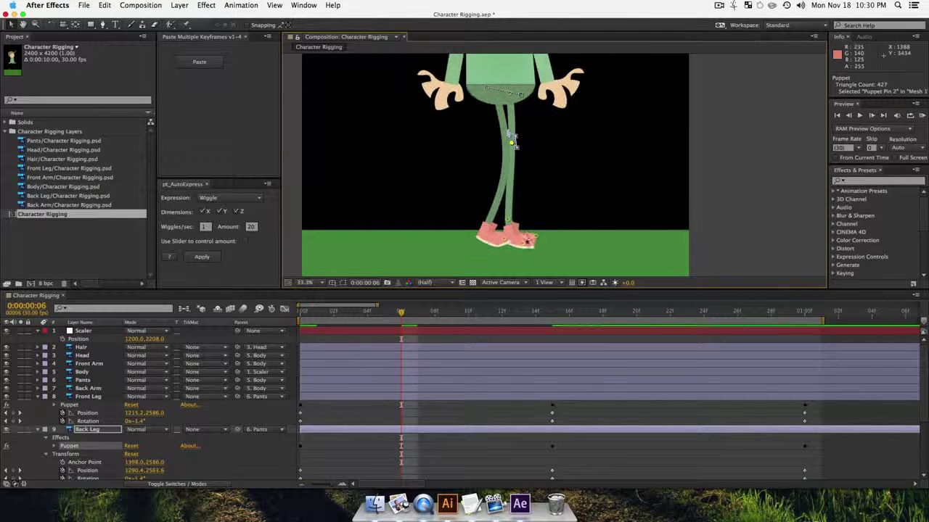
Step: Adjust the Back Leg's sole and toe pins to flatten the shoe on the ground, and fine-tune the knee pin
click(525, 241)
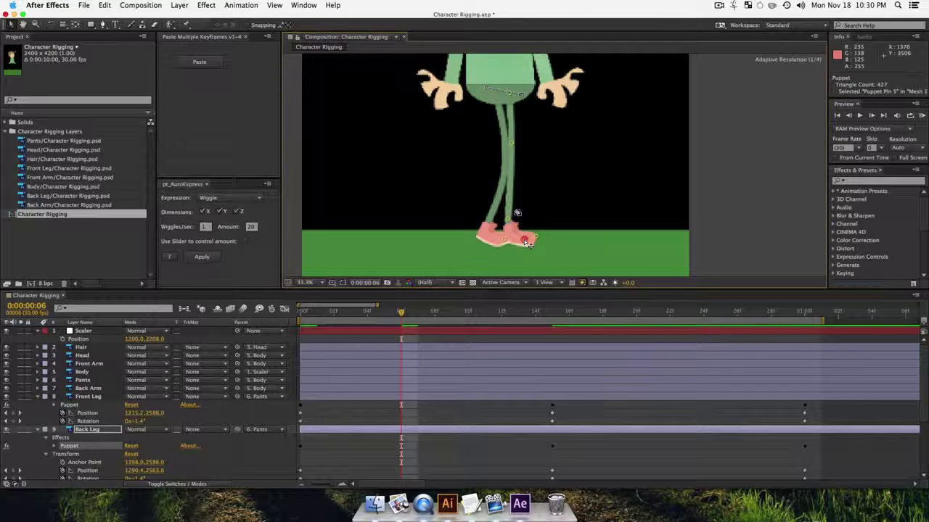
click(534, 241)
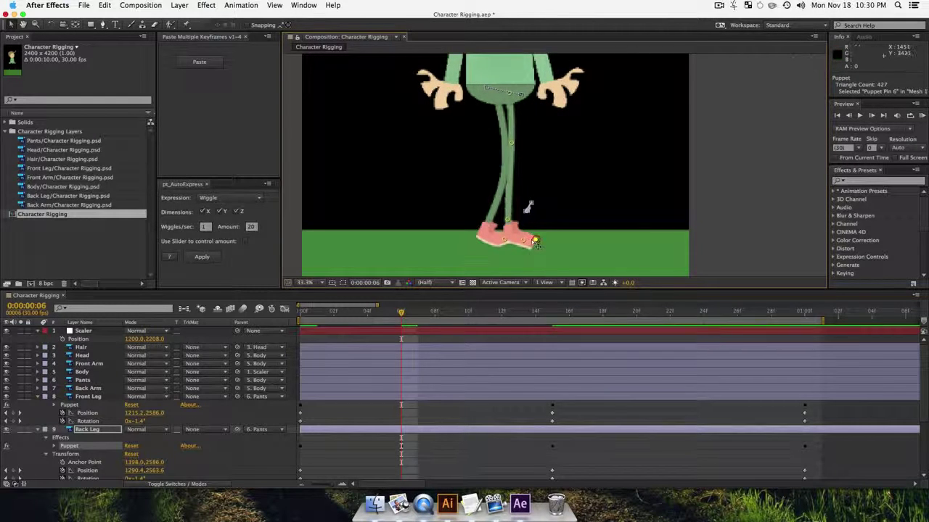
mouse_move(534, 240)
mouse_down()
mouse_move(523, 237)
mouse_move(536, 234)
mouse_up()
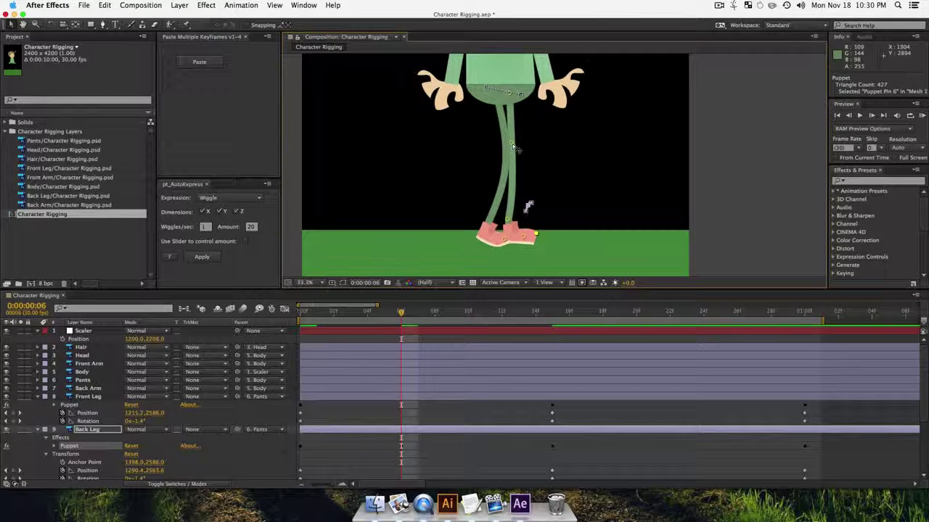
drag(512, 144, 512, 144)
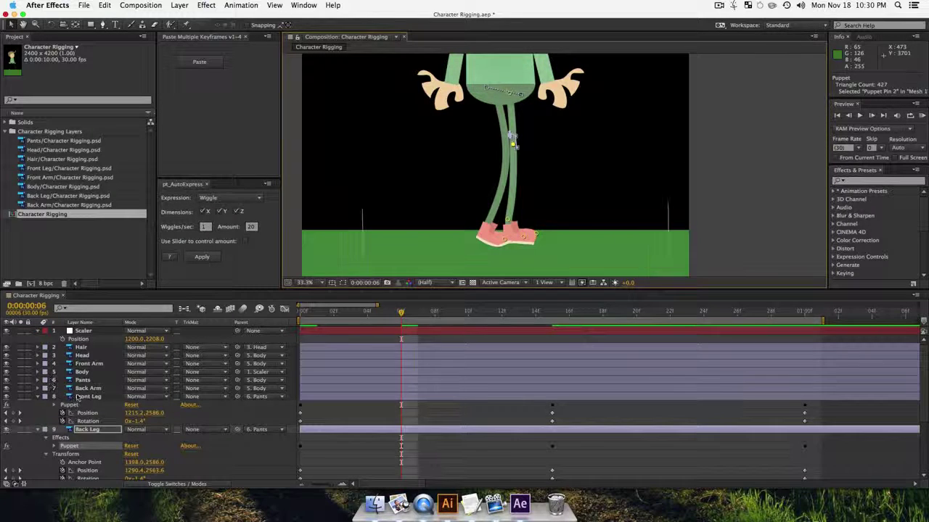
Step: Raise the Front Leg at 0:00:00:06 by setting its Position to 1215.2, 2478.0
click(88, 397)
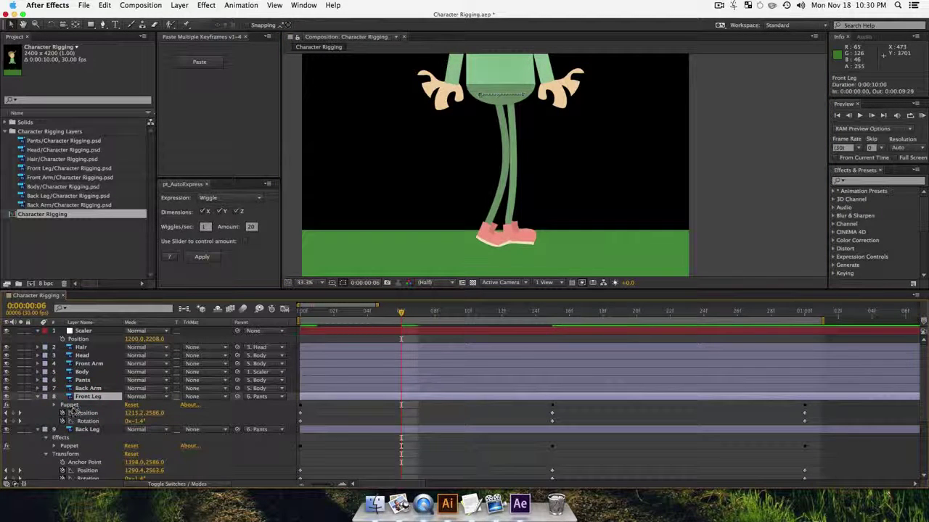
click(71, 406)
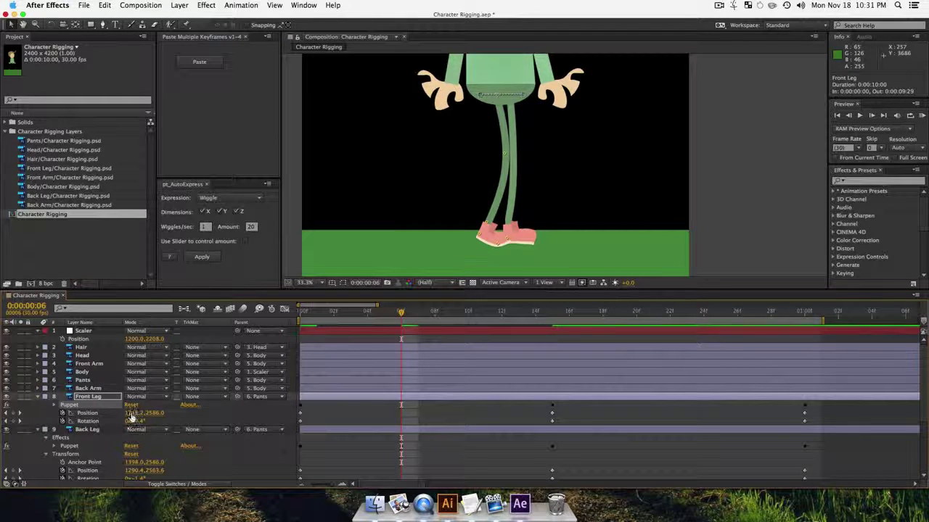
drag(142, 412, 93, 414)
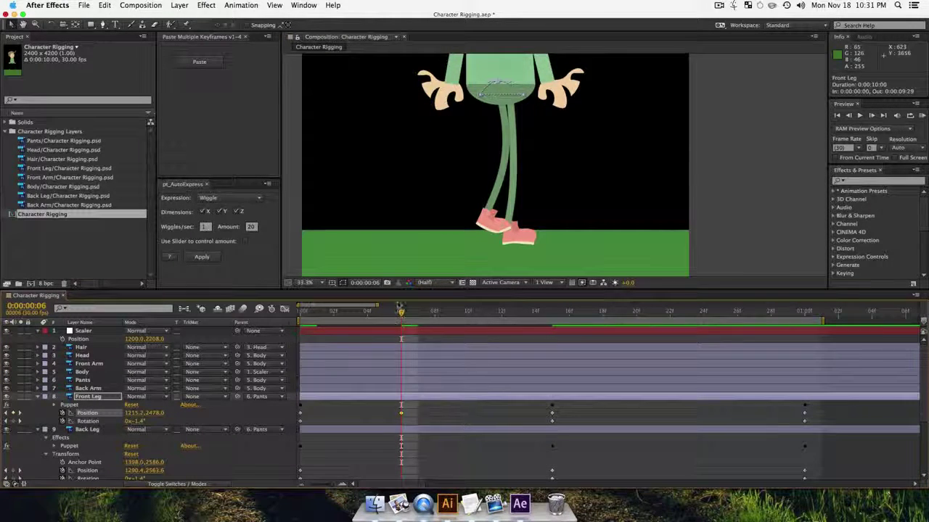
Step: Move the Front Leg's knee pin forward and its ankle, heel, sole and toe pins up to bend the leg and lift the foot
click(71, 405)
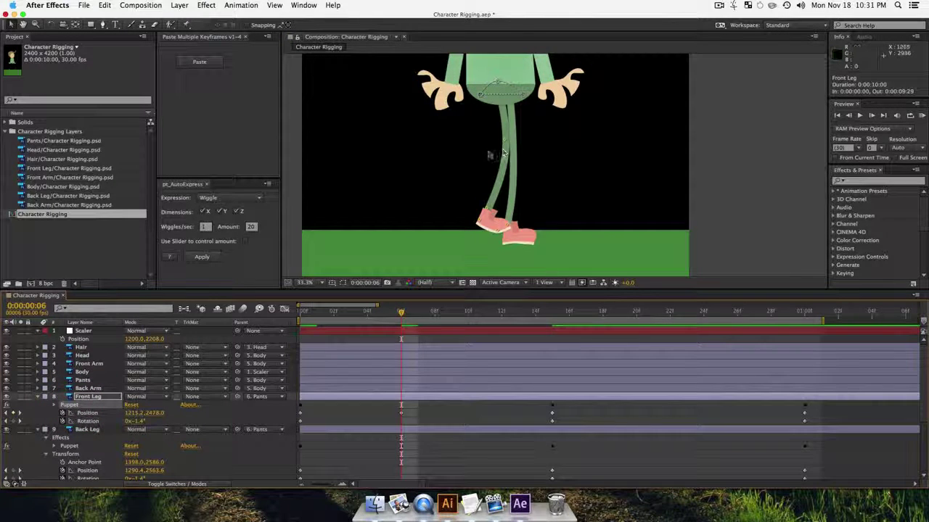
drag(509, 145, 529, 140)
drag(486, 208, 478, 189)
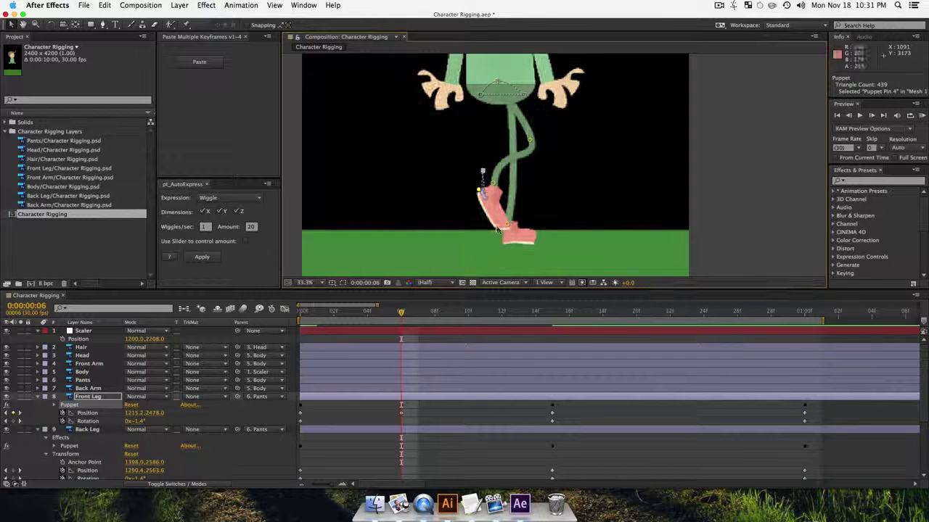
drag(497, 229, 495, 216)
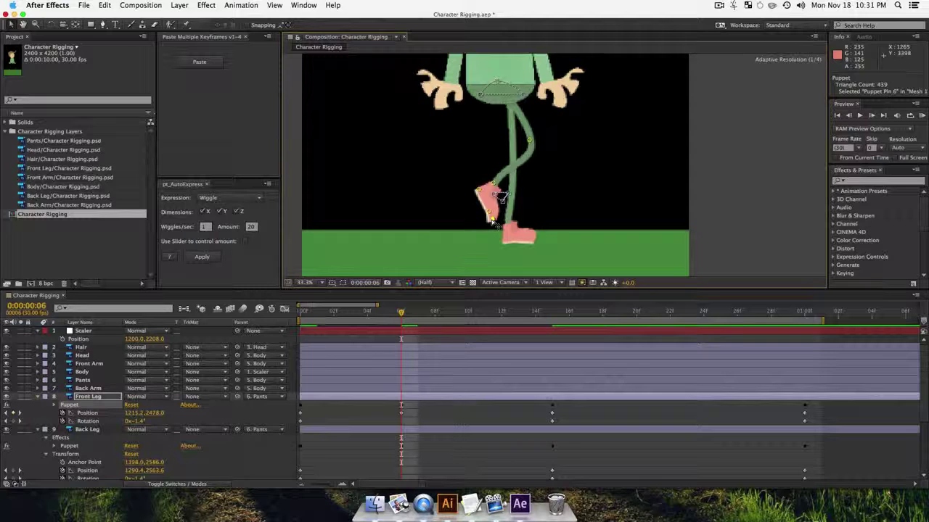
drag(492, 220, 492, 221)
drag(493, 182, 495, 183)
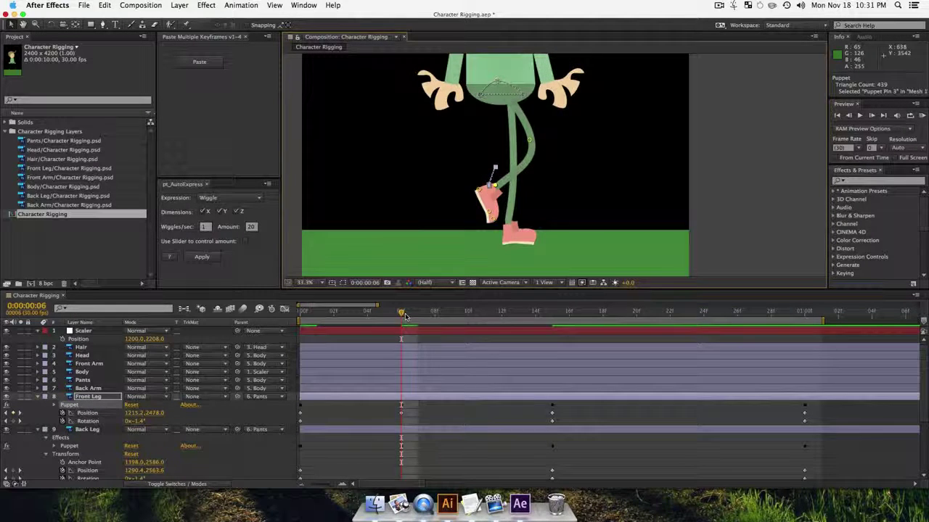
Step: Scrub and play the timeline to check the Front Leg's passing pose in motion
drag(398, 311, 343, 329)
drag(377, 328, 484, 347)
drag(385, 359, 615, 363)
key(space)
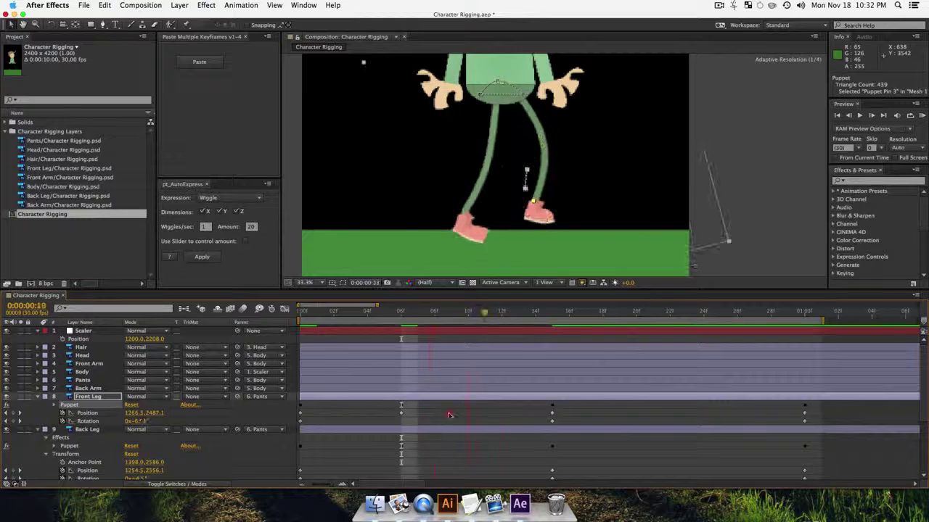
Step: At 0:00:00:11, move the Front Leg's knee pin forward and raise its ankle, heel and toe pins to lift the swinging foot
mouse_move(496, 425)
mouse_down()
mouse_move(487, 423)
mouse_move(636, 411)
mouse_move(370, 425)
mouse_move(482, 425)
mouse_up()
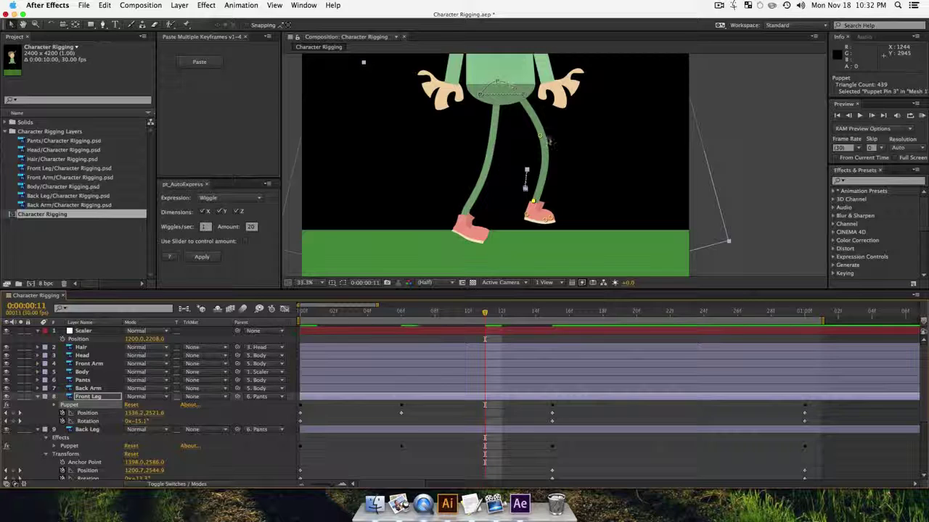
mouse_move(543, 140)
mouse_down()
mouse_move(535, 129)
mouse_move(552, 127)
mouse_up()
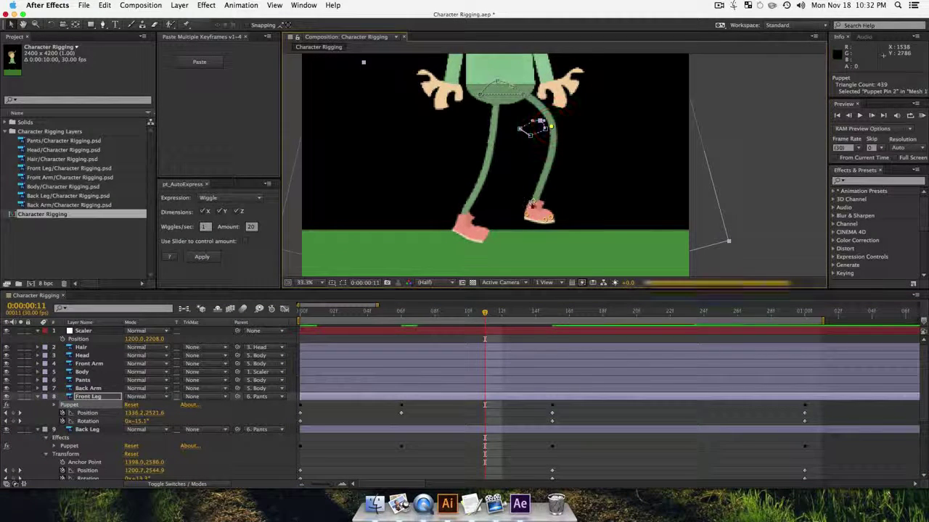
drag(533, 202, 533, 177)
drag(527, 216, 524, 185)
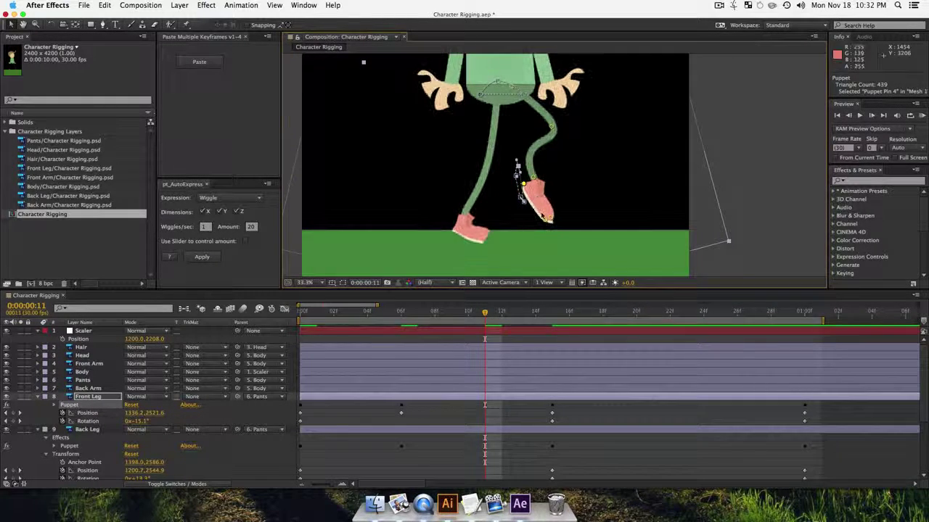
drag(545, 219, 549, 195)
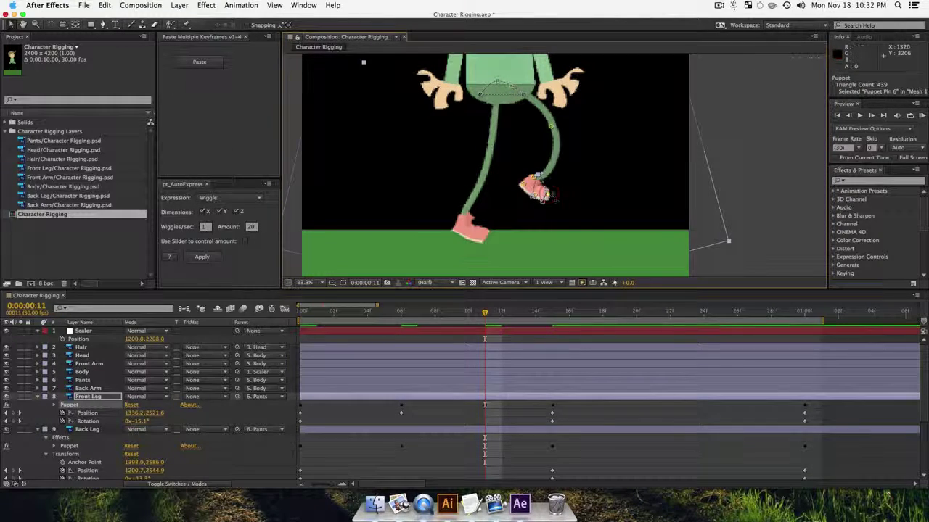
Step: Pull the Front Leg's knee pin back and nudge its ankle pin to smooth the bend, and scrub around 0:00:00:11
drag(553, 126, 542, 129)
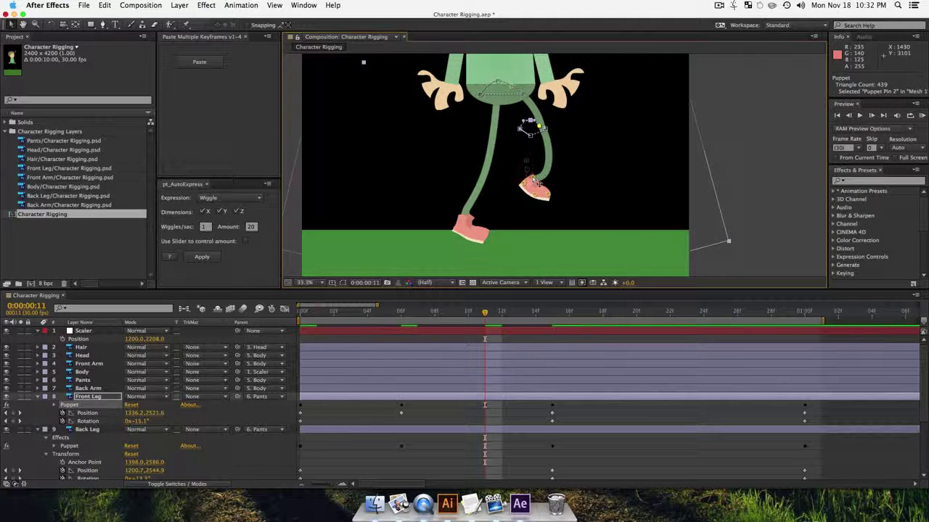
click(532, 178)
drag(533, 178, 534, 177)
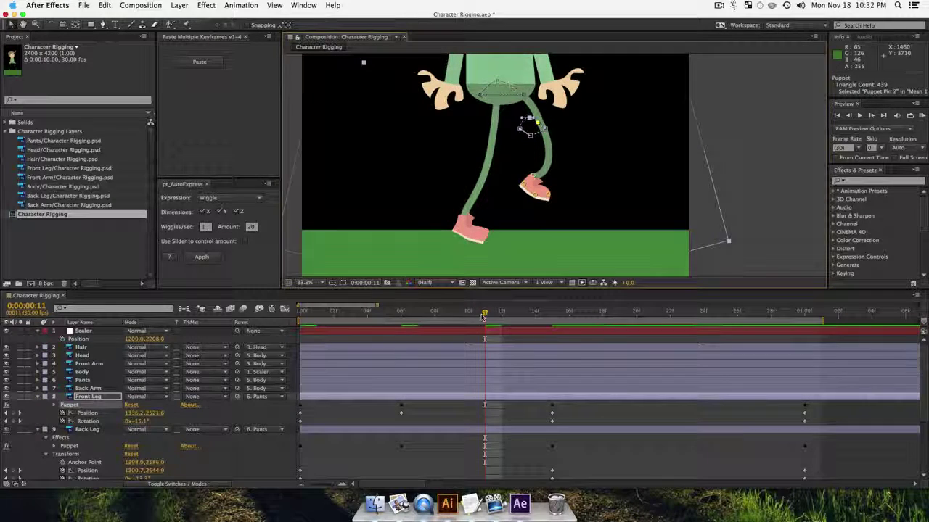
drag(483, 317, 482, 417)
Step: Show the Back Leg's Puppet pins at 0:00:00:11 and move the ankle, heel, sole and toe pins to raise the heel
click(87, 430)
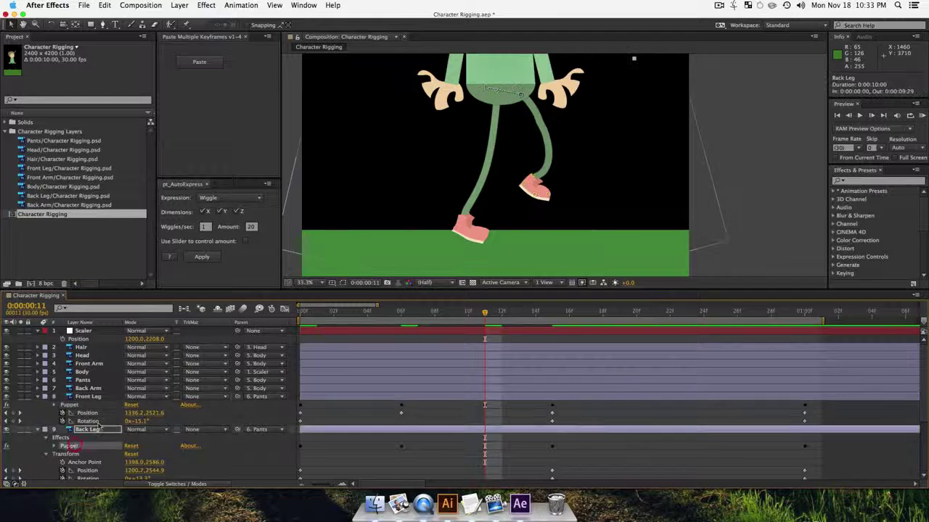
click(468, 213)
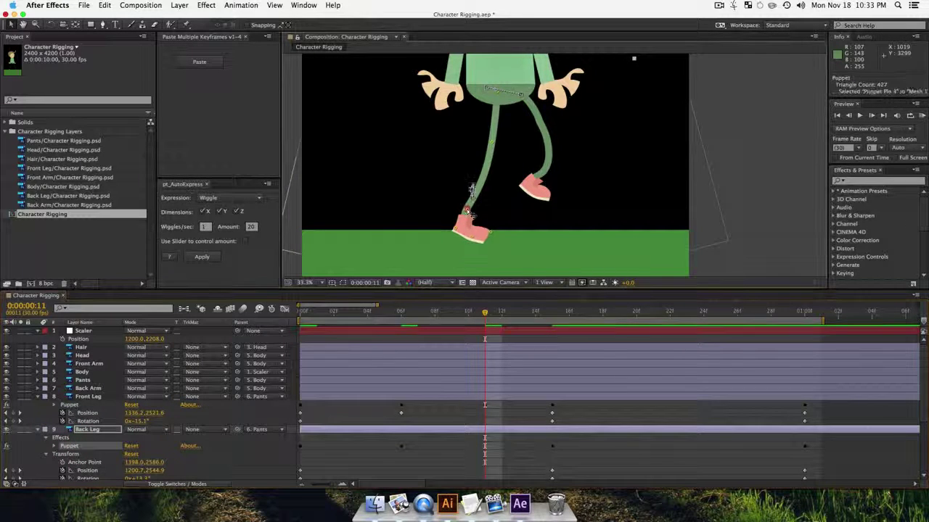
drag(455, 230, 479, 233)
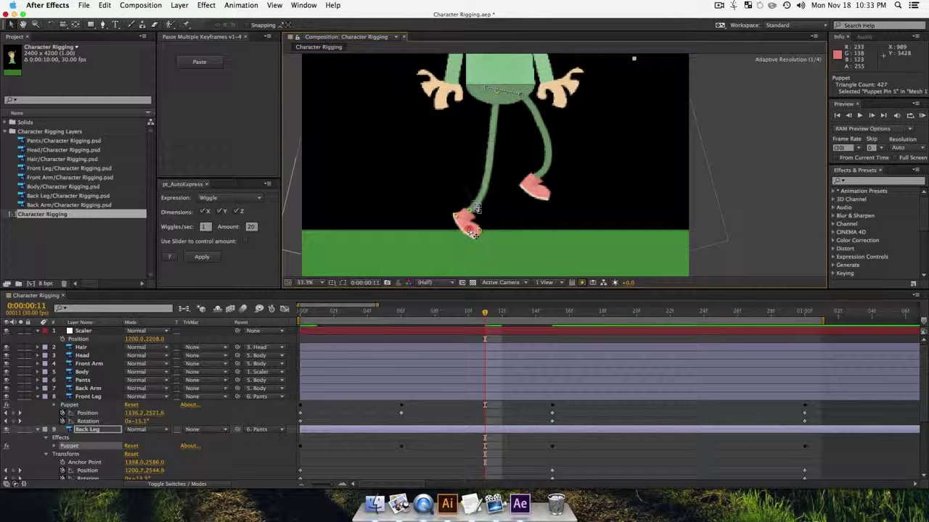
drag(470, 232, 457, 217)
click(471, 212)
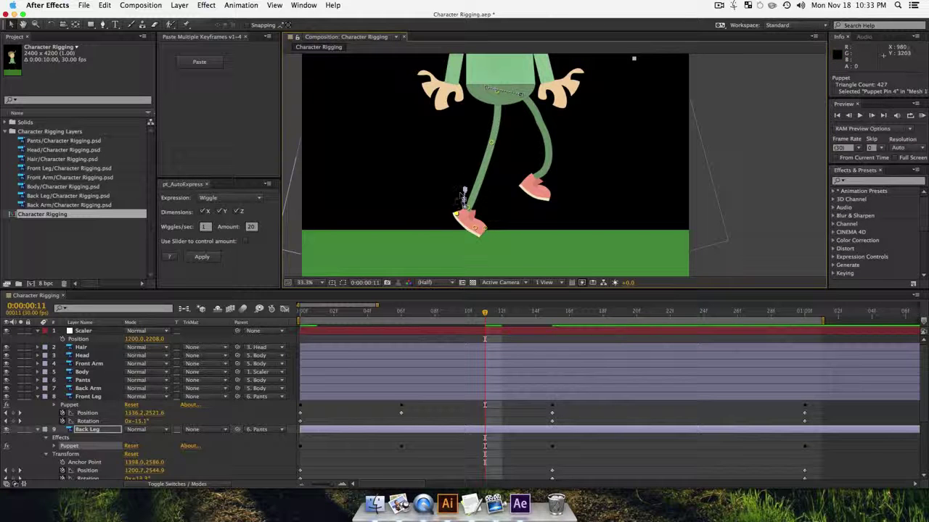
Step: At 0:00:00:11, fine-tune the Back Leg's ankle and sole pins, set its Position to 1148.7, 2544.9, and play the walk
drag(468, 208, 471, 208)
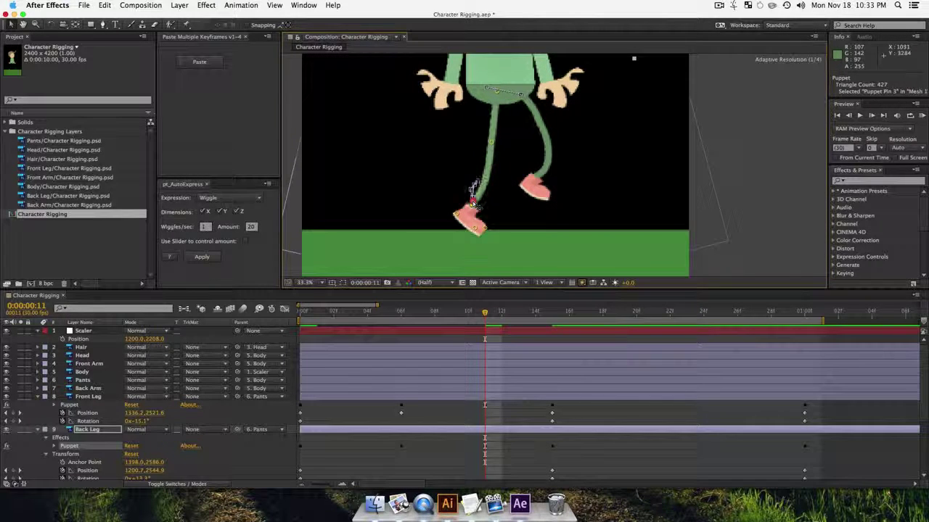
click(475, 228)
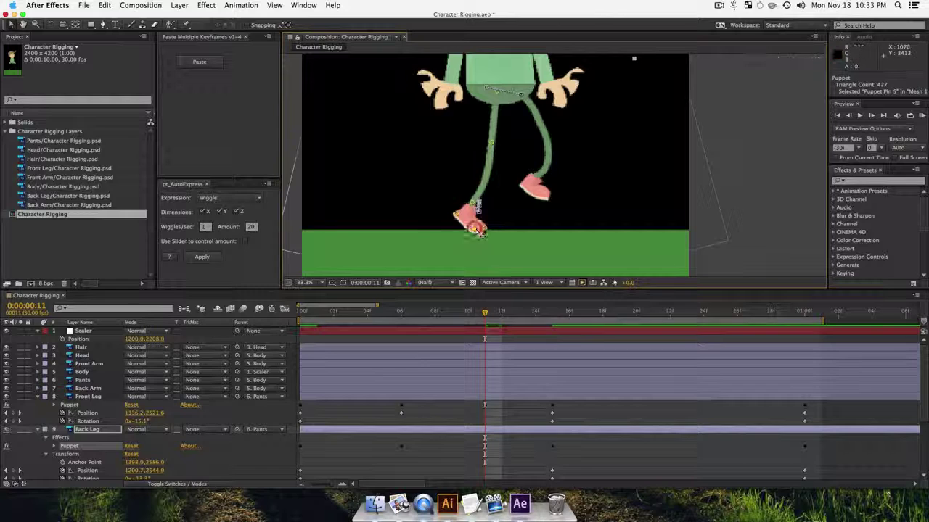
mouse_move(479, 228)
mouse_down()
mouse_move(489, 235)
mouse_move(476, 230)
mouse_up()
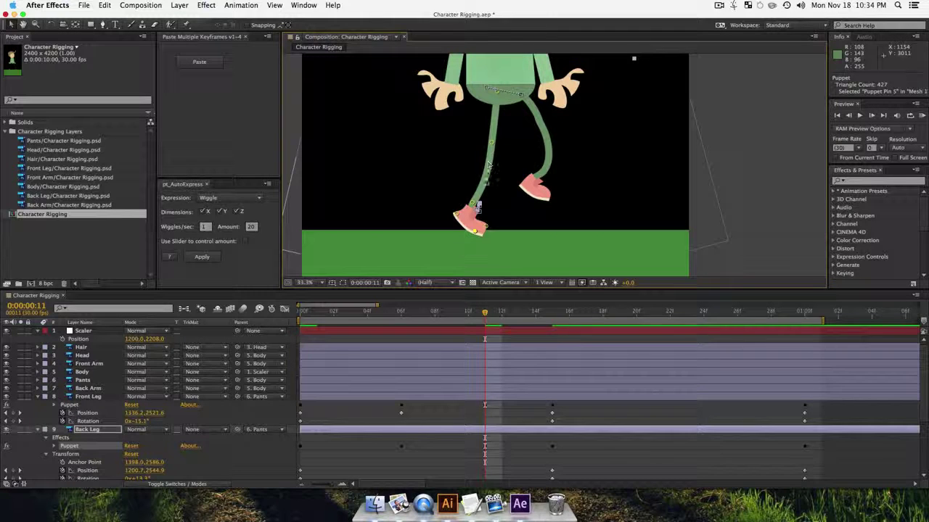
drag(473, 203, 472, 200)
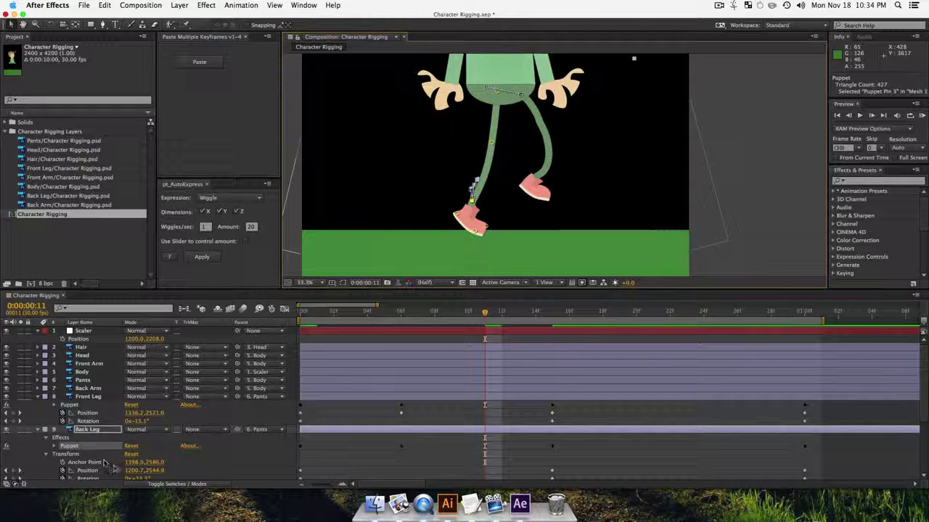
drag(135, 471, 109, 472)
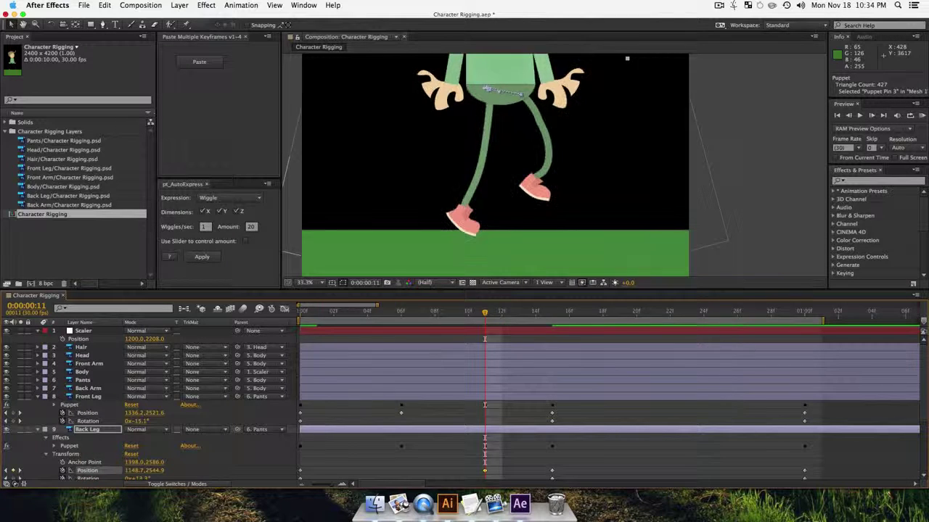
key(space)
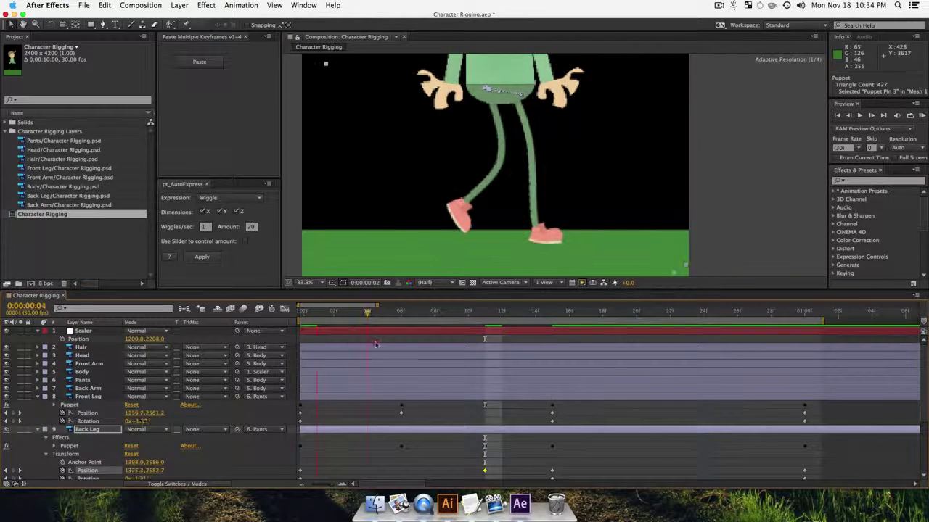
Step: At 0:00:00:15, move the Back Leg's knee pin up and forward and adjust its ankle and heel pins to smooth the trailing leg
drag(447, 350, 642, 369)
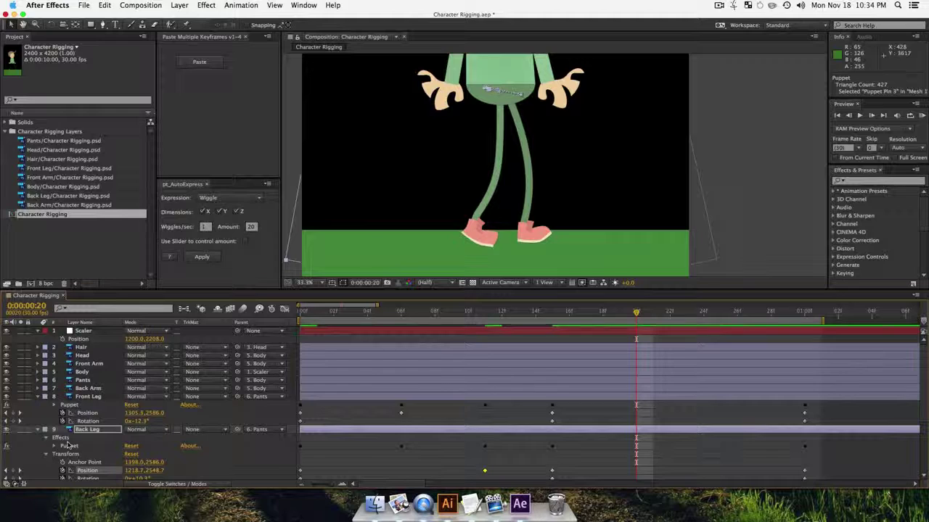
drag(580, 328, 560, 320)
click(70, 445)
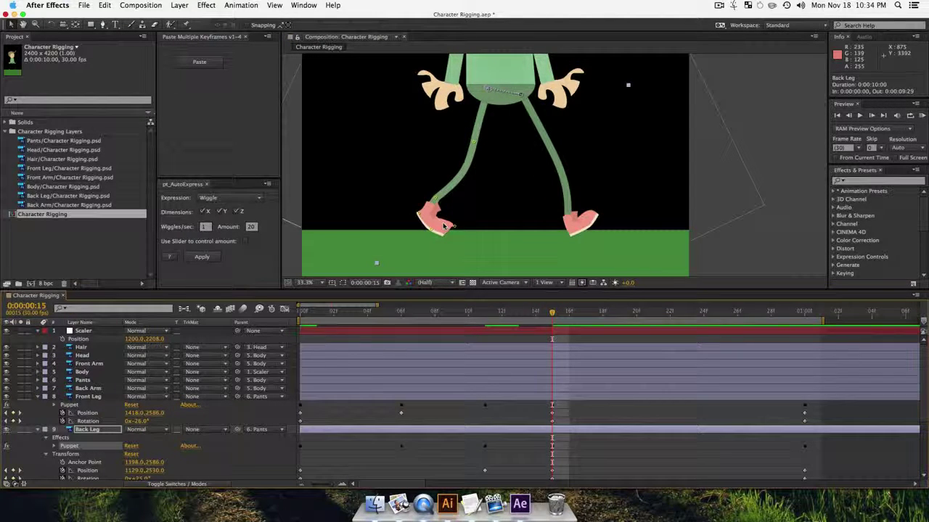
drag(455, 226, 424, 211)
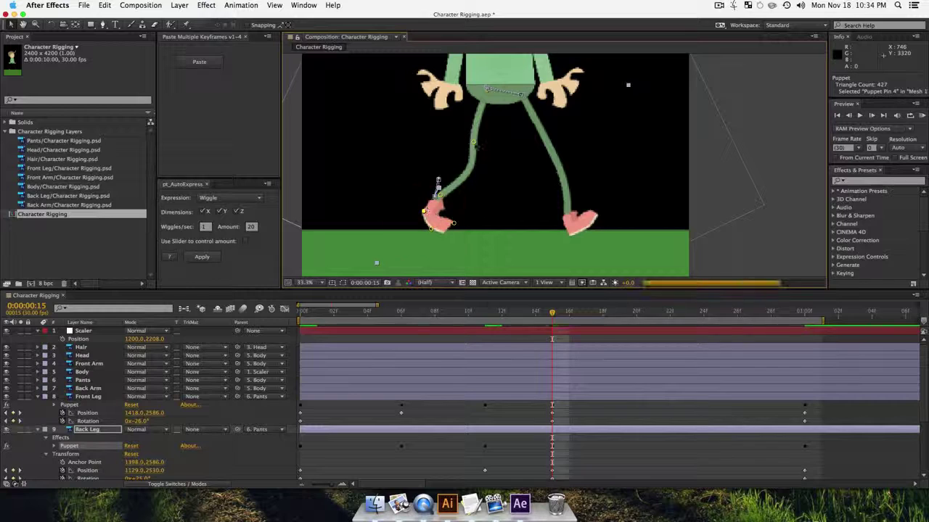
drag(475, 145, 473, 140)
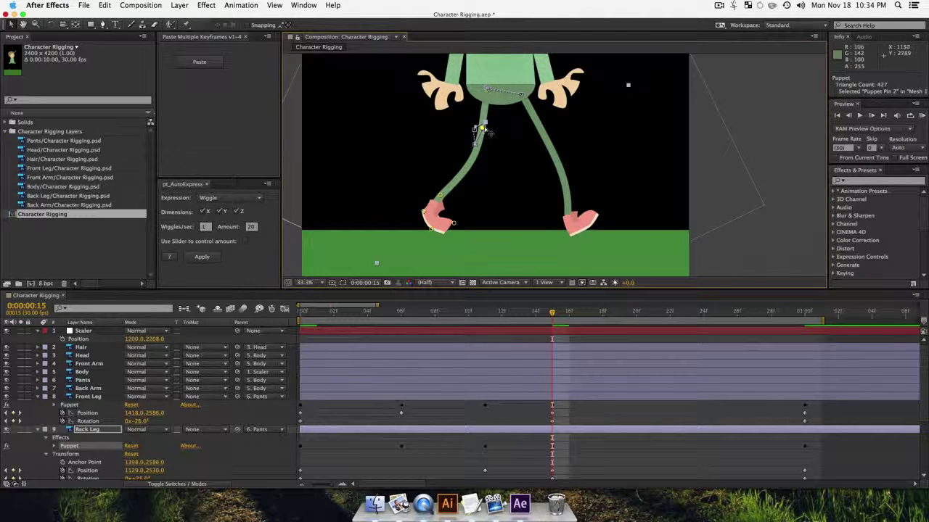
drag(486, 131, 487, 125)
drag(443, 194, 437, 196)
key(super+z)
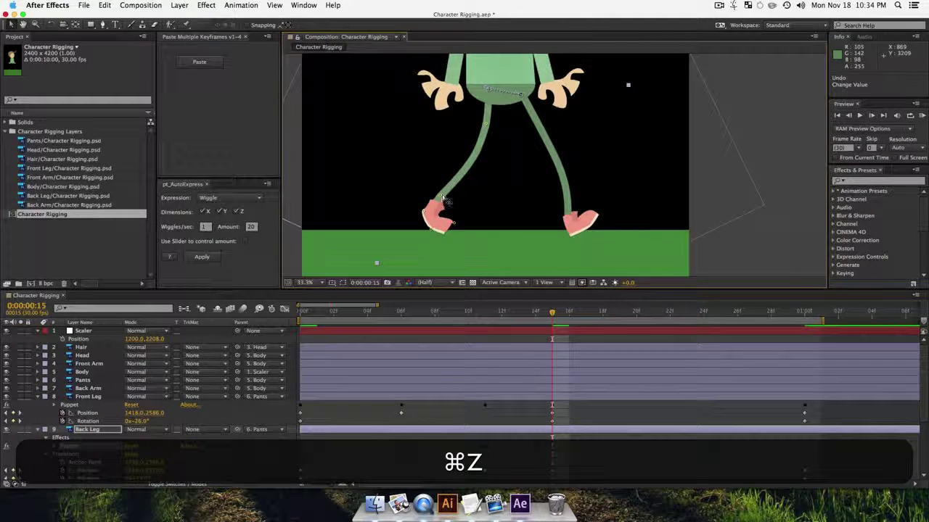
click(436, 196)
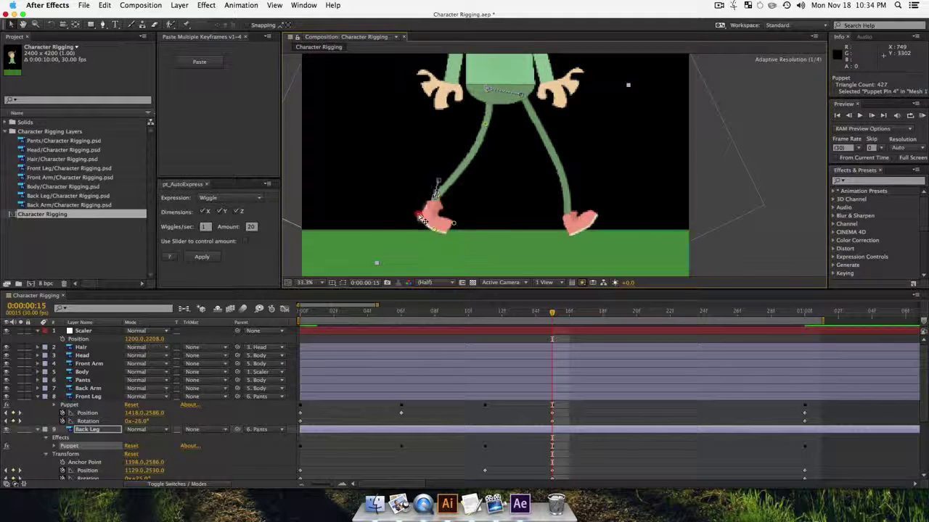
drag(419, 216, 420, 216)
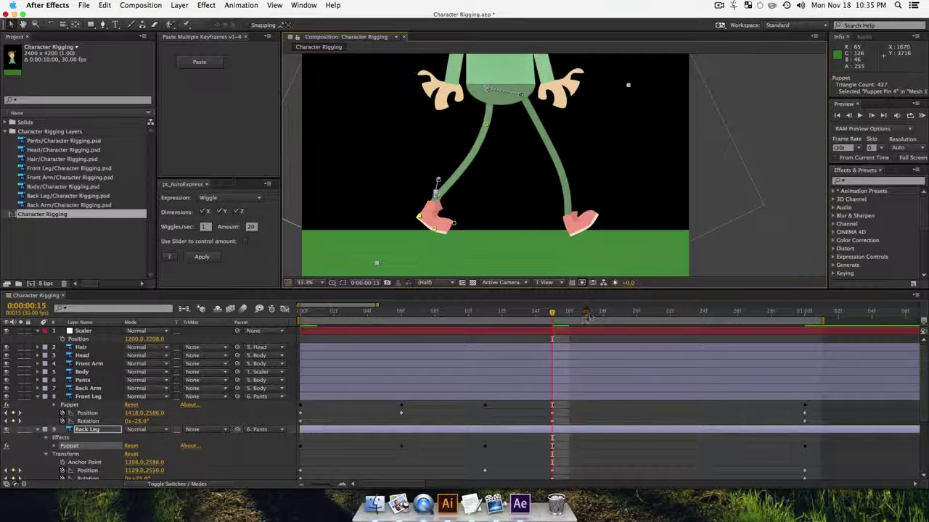
Step: At 0:00:00:21, adjust the Back Leg's knee pin and raise the whole leg to Position 1236.6, 2446.4
drag(588, 313, 655, 327)
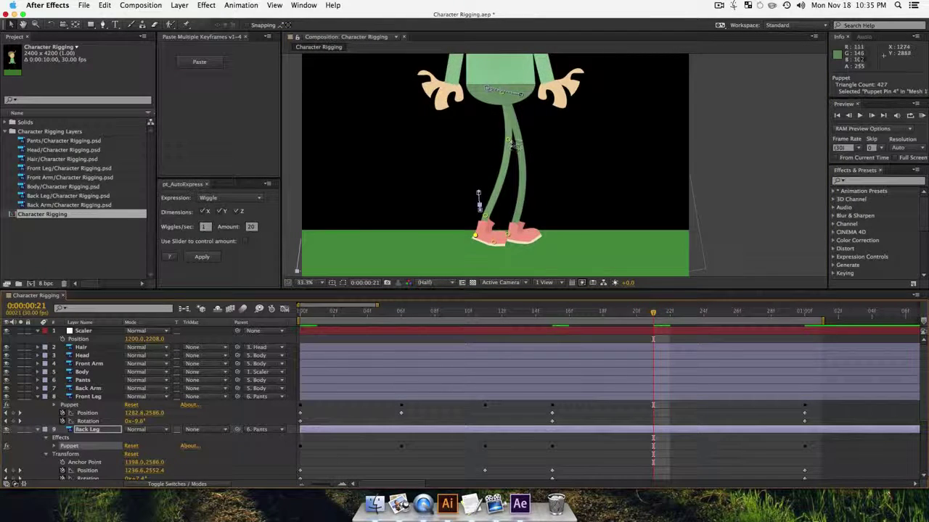
drag(511, 143, 498, 135)
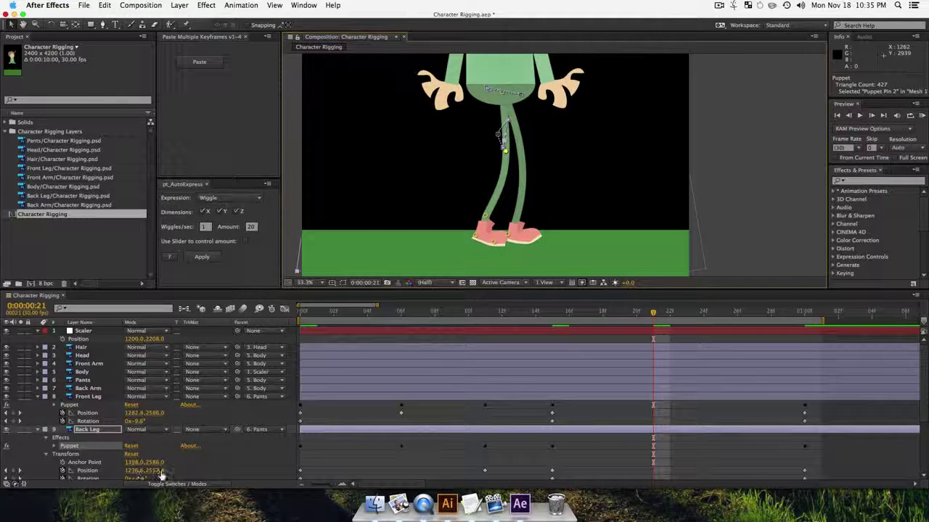
drag(161, 475, 103, 470)
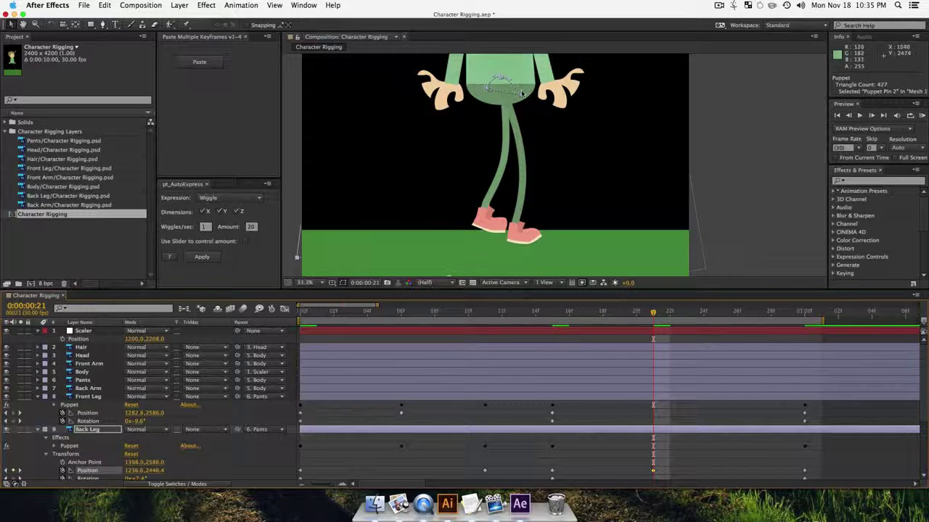
Step: Bend the Back Leg at 0:00:00:21 by moving its knee, ankle, heel, sole and toe pins so the foot lifts behind the body
click(70, 445)
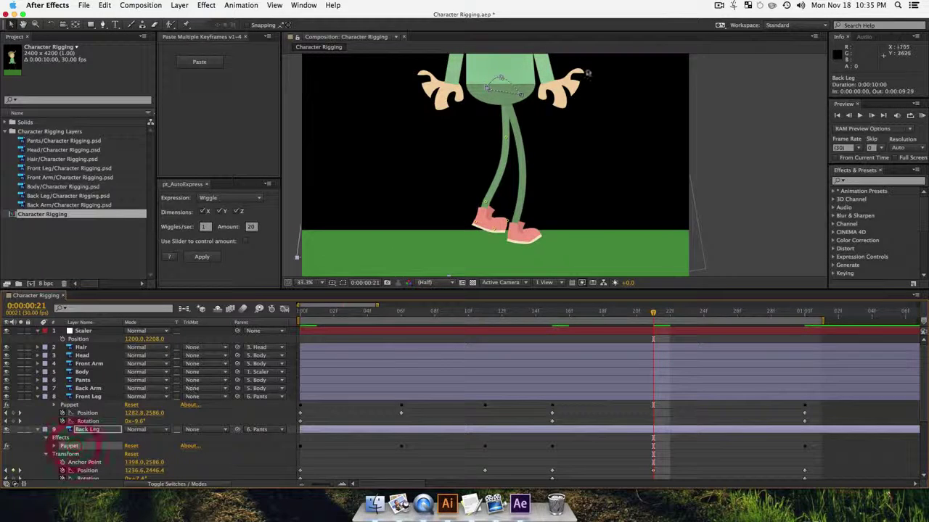
click(510, 145)
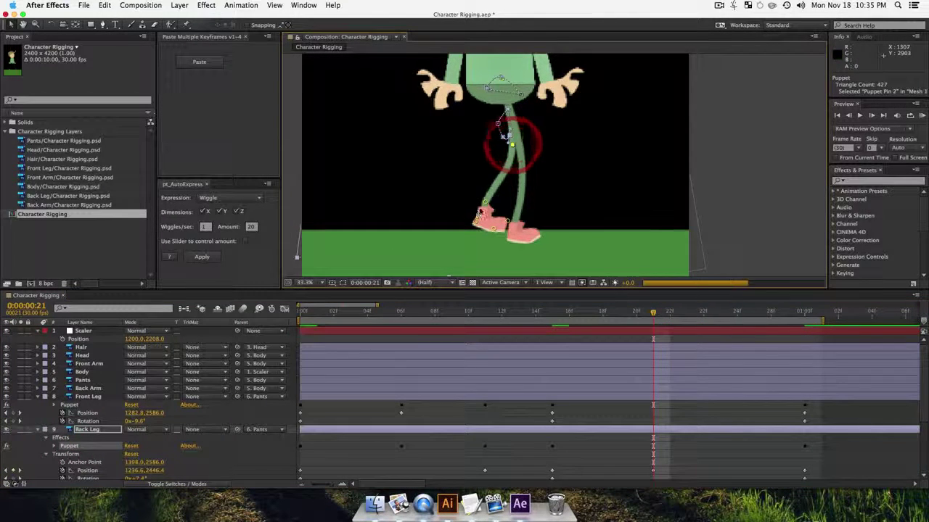
drag(510, 145, 455, 171)
drag(493, 228, 488, 202)
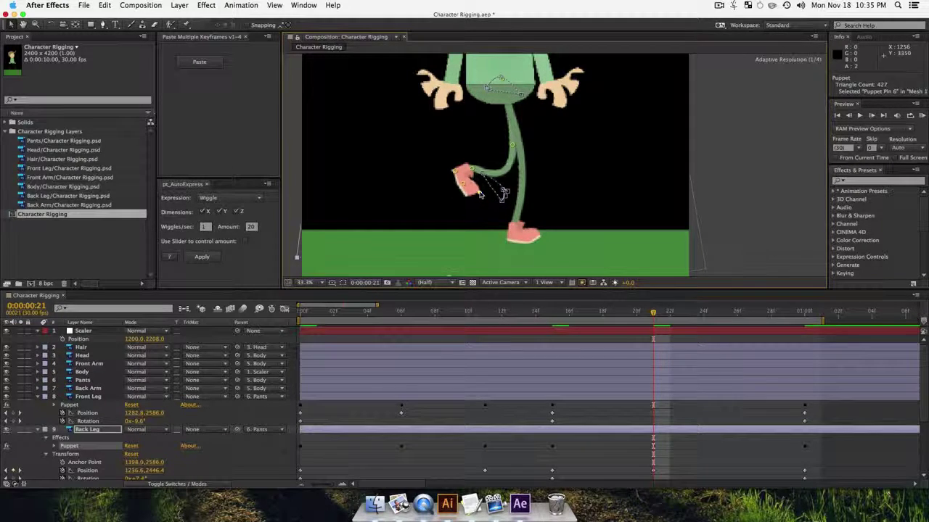
drag(480, 194, 468, 164)
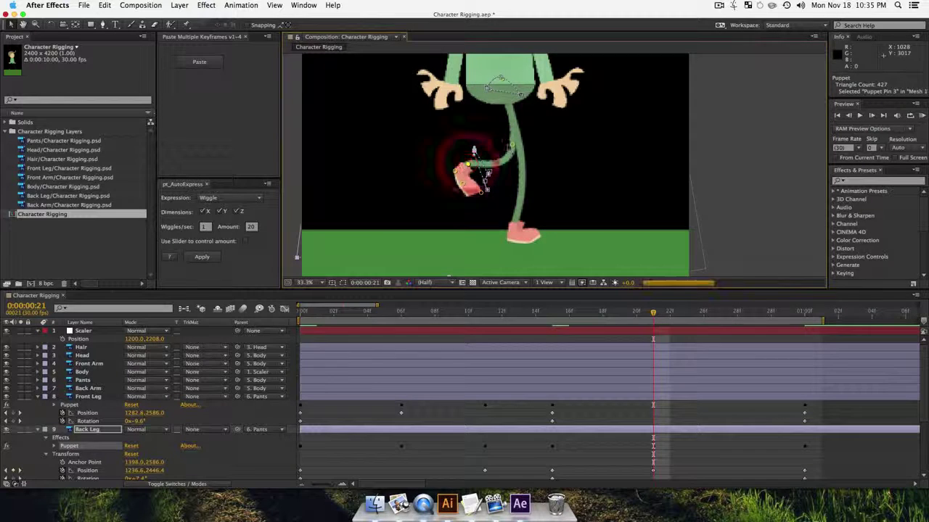
drag(512, 145, 506, 140)
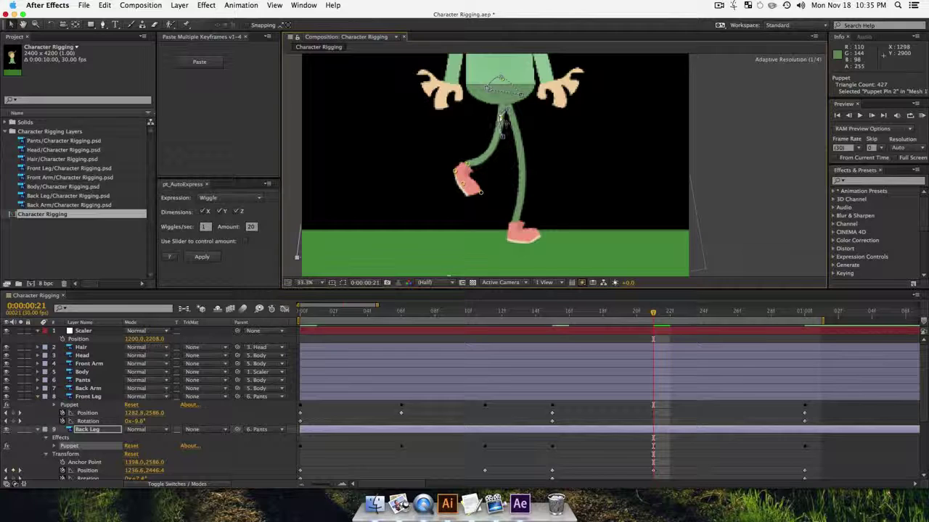
drag(500, 116, 506, 122)
drag(457, 177, 504, 192)
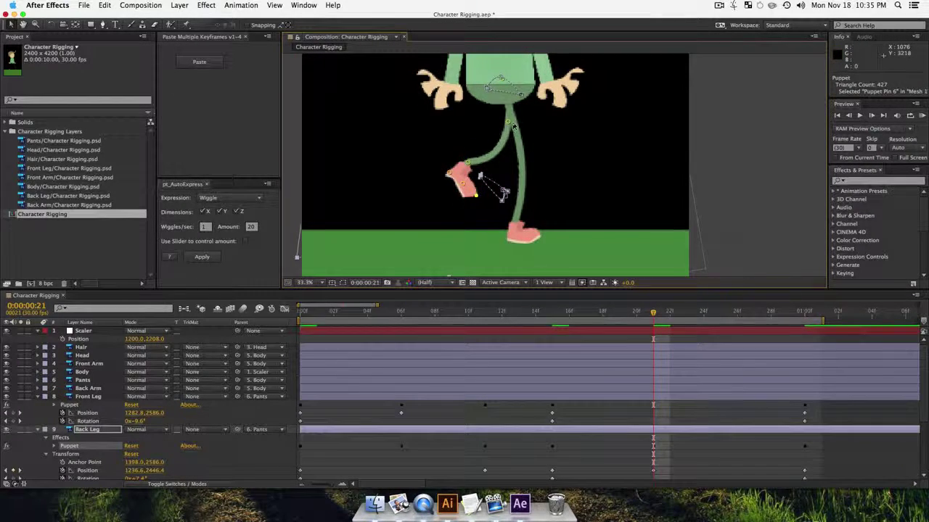
Step: At 0:00:00:25, move the Back Leg's knee pin forward and raise its ankle, heel, sole and toe pins to swing the foot ahead
drag(655, 317, 717, 338)
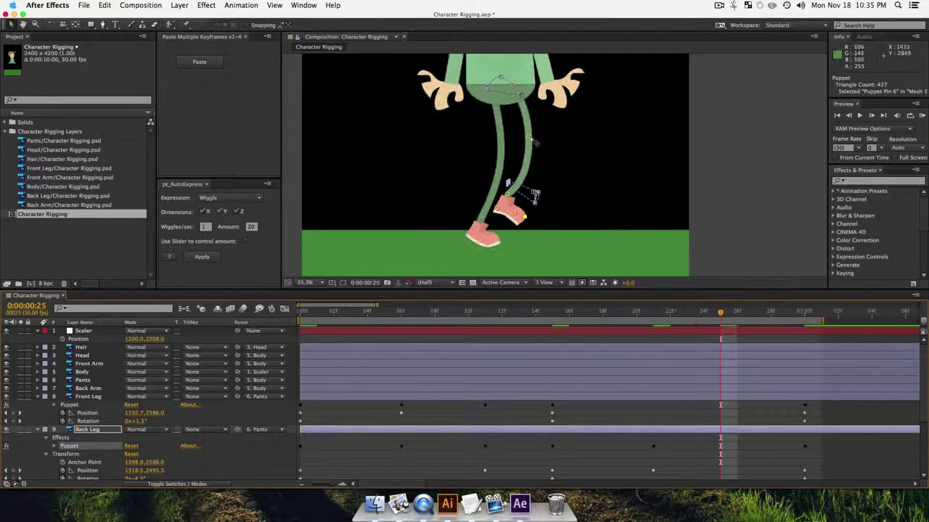
drag(528, 140, 541, 129)
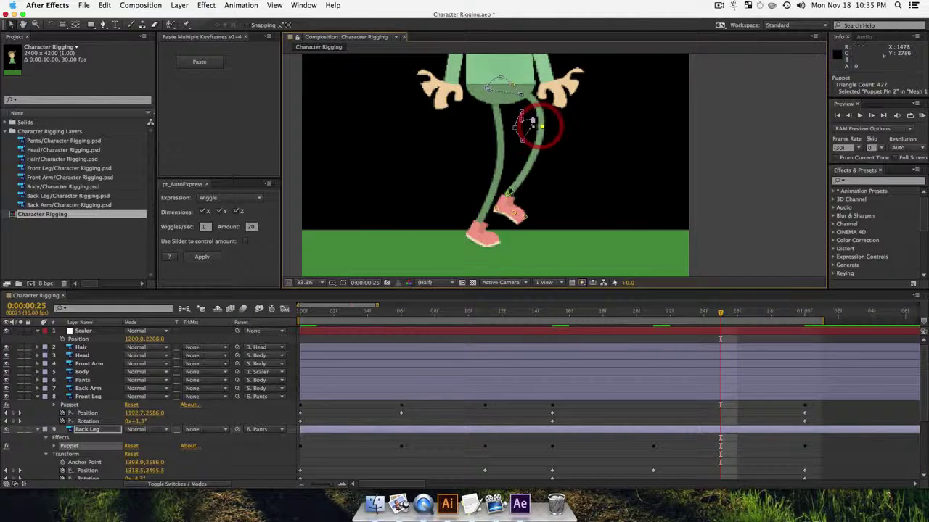
drag(529, 185, 549, 158)
drag(496, 209, 539, 166)
drag(512, 207, 536, 186)
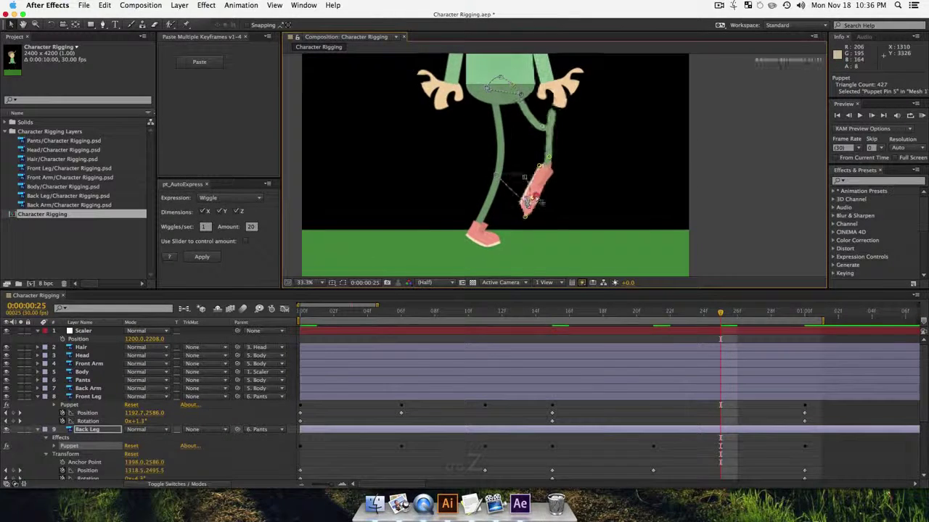
drag(525, 217, 566, 176)
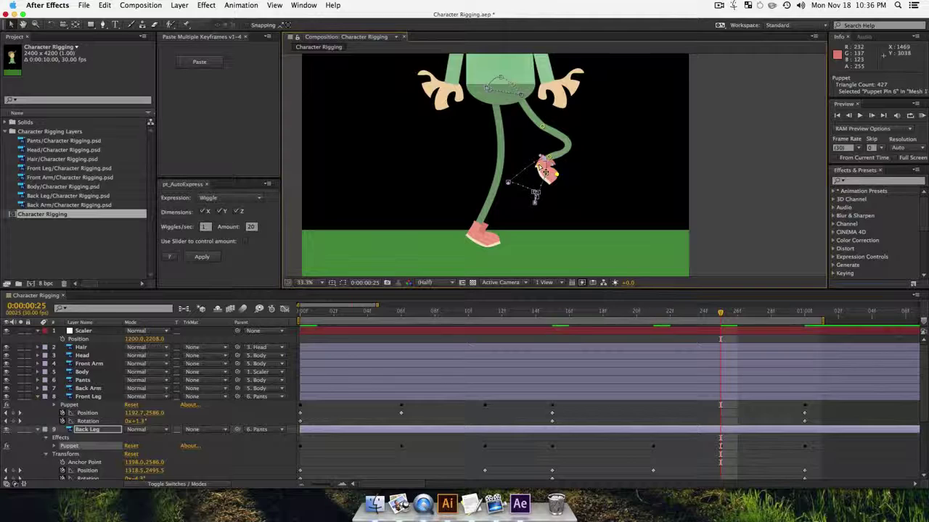
drag(539, 166, 529, 171)
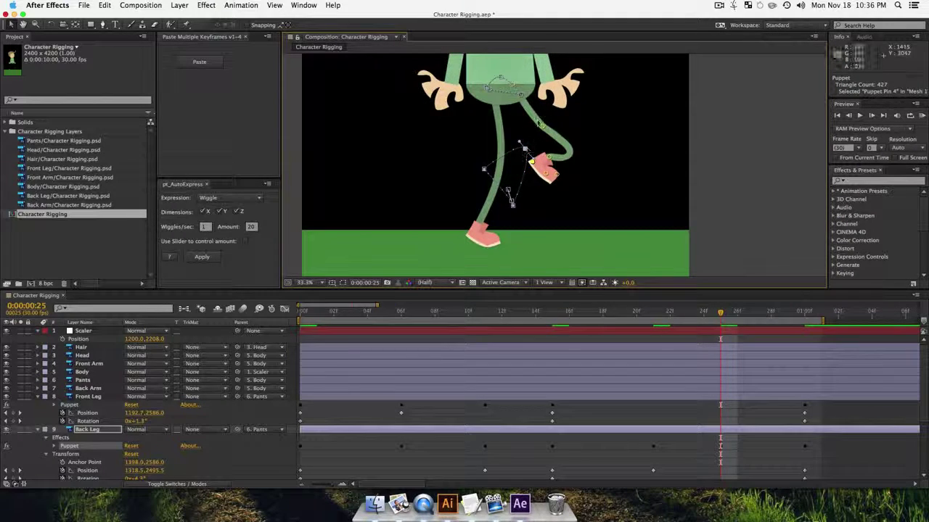
Step: Pull the Back Leg's knee pin up near the hip at 0:00:00:25 and raise its ankle pin to smooth the bend
drag(543, 127, 534, 101)
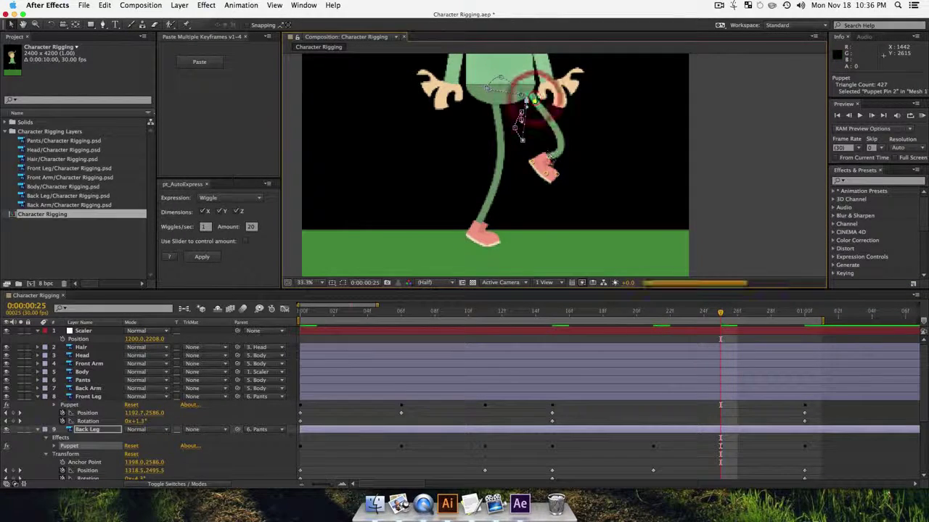
key(super+z)
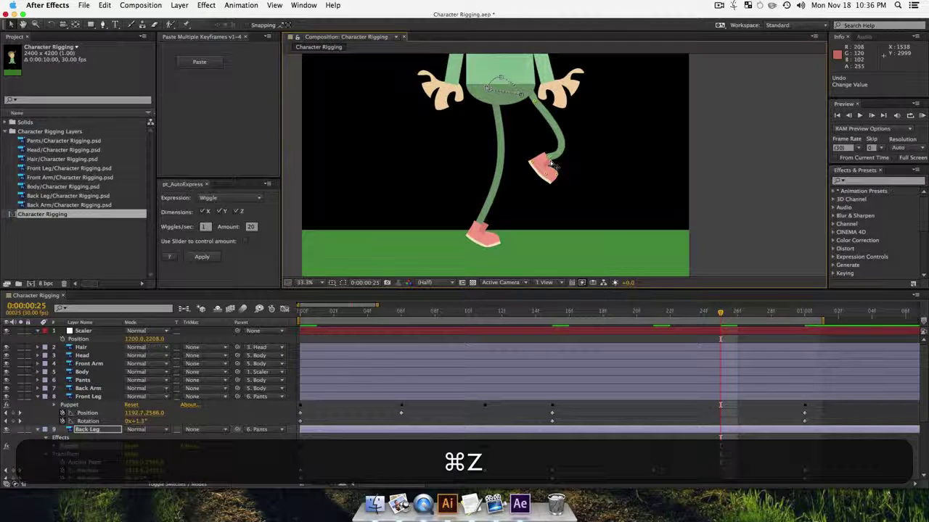
click(549, 159)
mouse_move(547, 154)
mouse_down()
mouse_move(558, 170)
mouse_move(544, 175)
mouse_move(530, 161)
mouse_move(545, 150)
mouse_up()
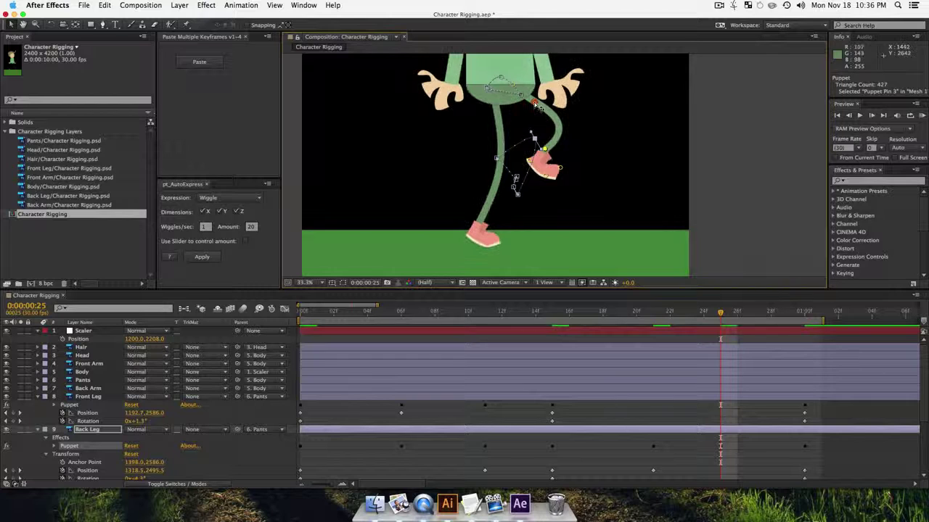
drag(534, 102, 530, 98)
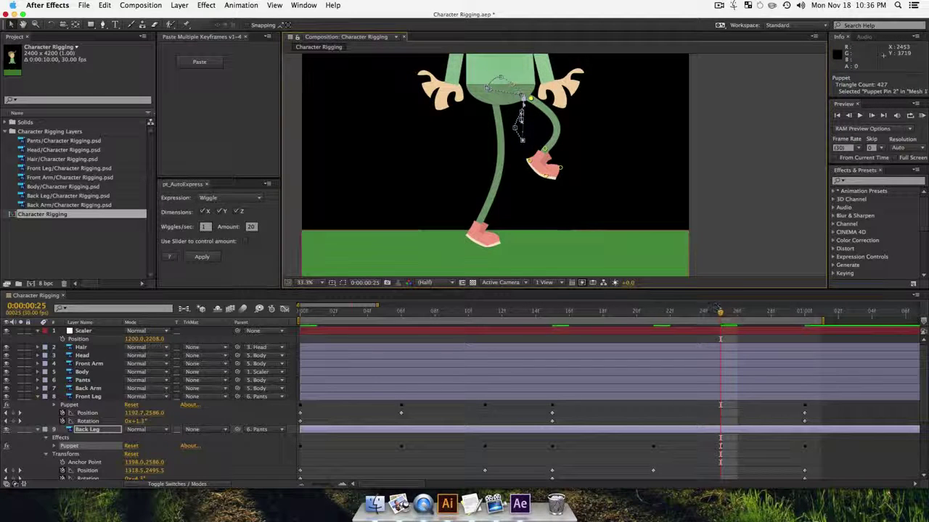
Step: At 0:00:00:24, move the Front Leg's knee pin back to straighten the leg and adjust its sole, heel and ankle pins
drag(723, 315, 682, 398)
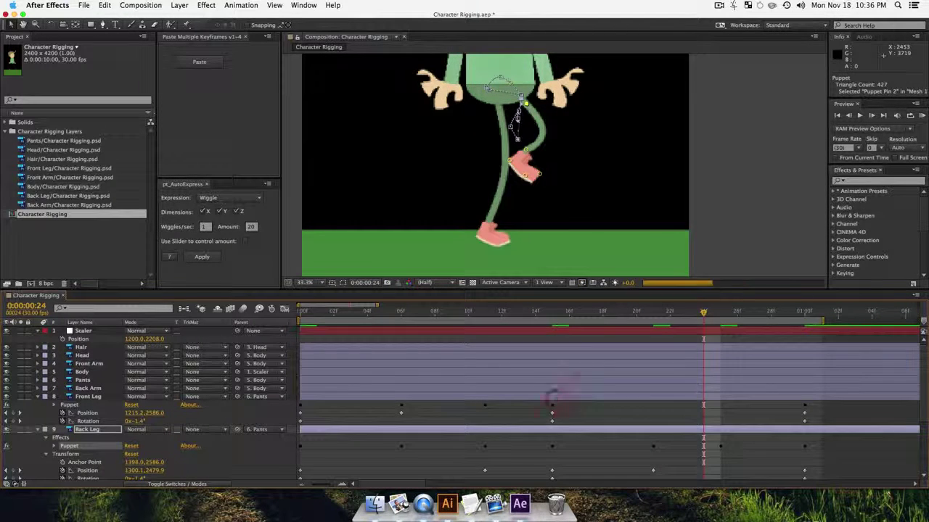
click(87, 396)
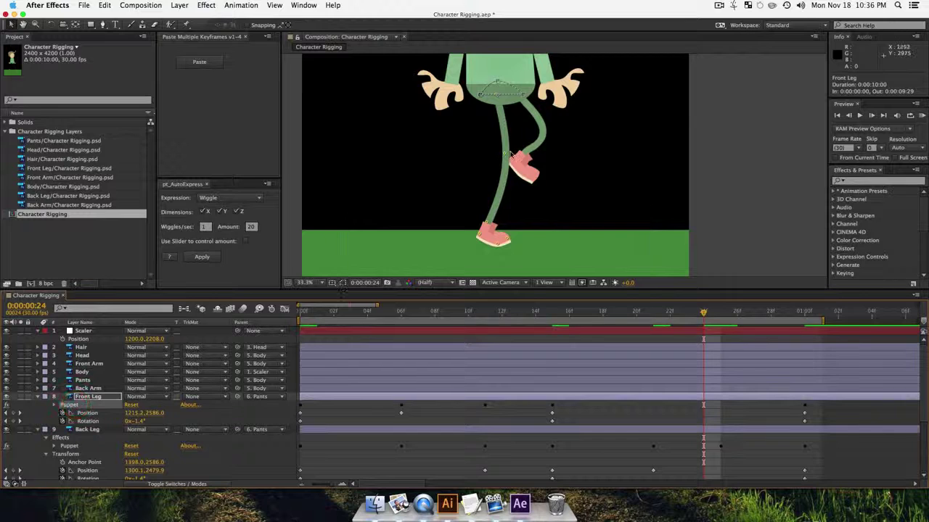
click(499, 151)
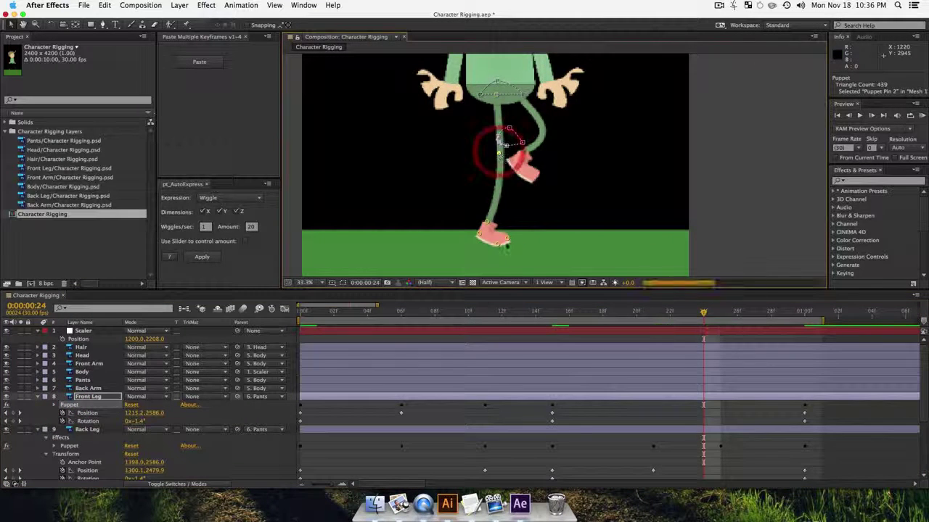
click(499, 242)
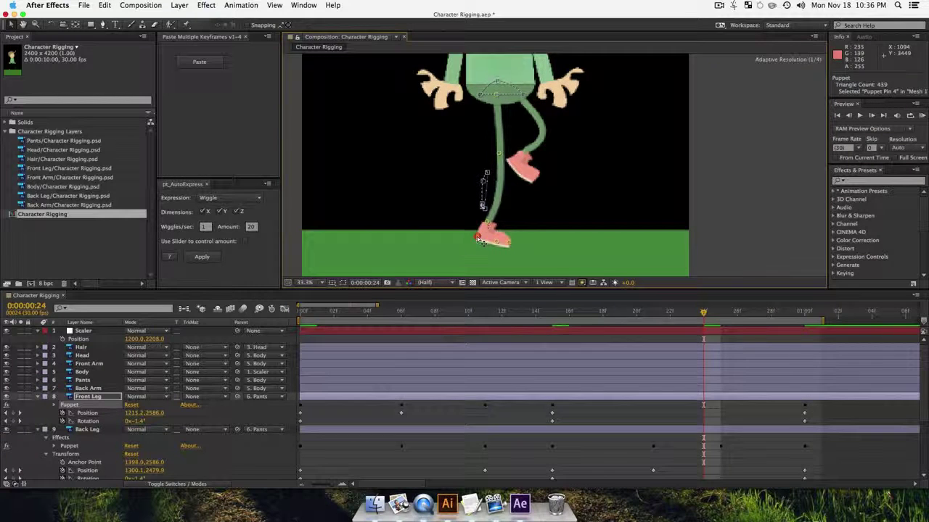
click(478, 236)
click(485, 221)
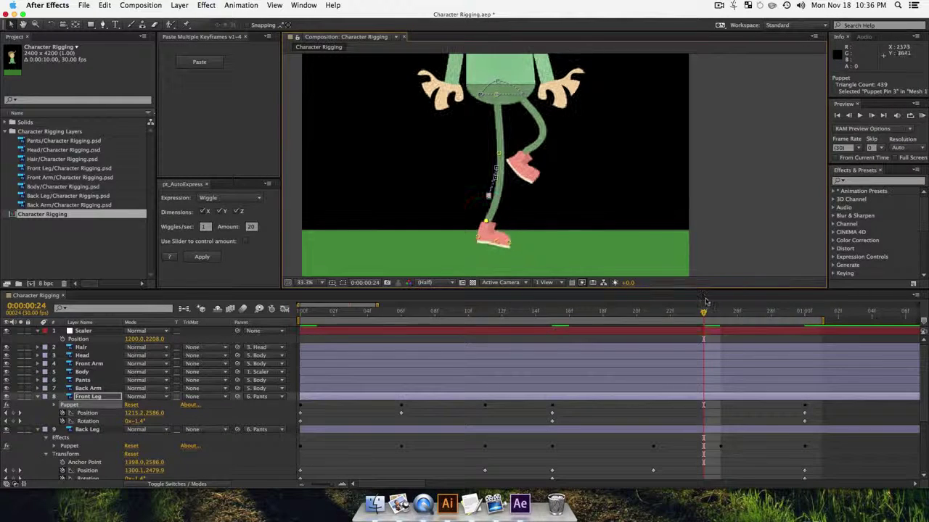
Step: Preview the walk cycle from the start, first on the legs and again with the whole character in view
drag(711, 312, 300, 312)
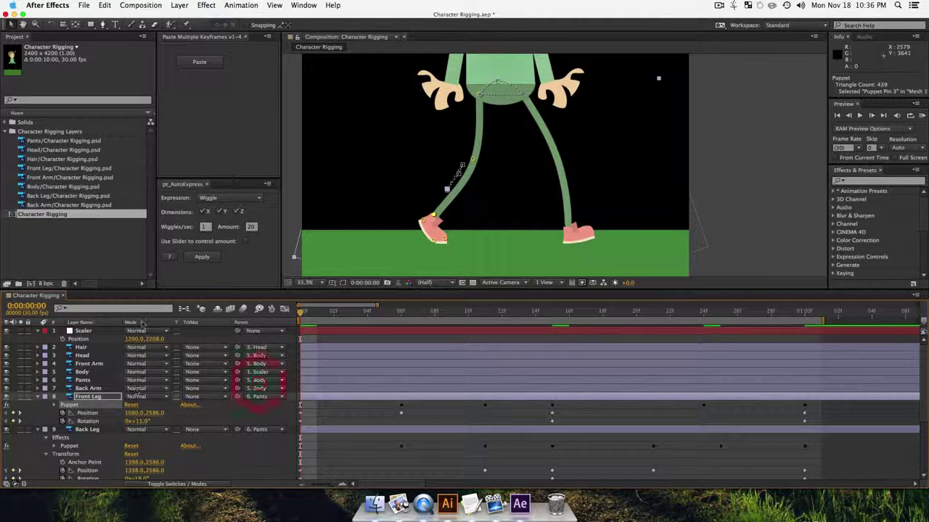
key(F2)
key(space)
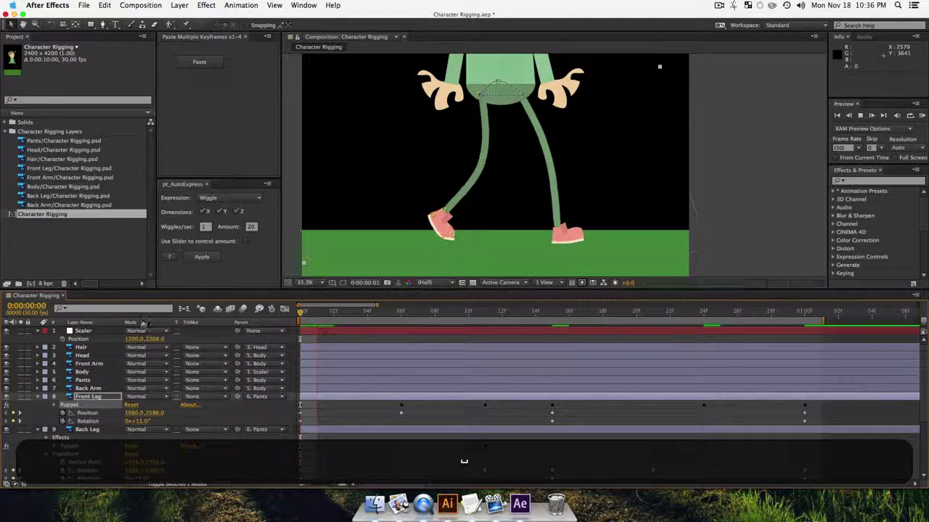
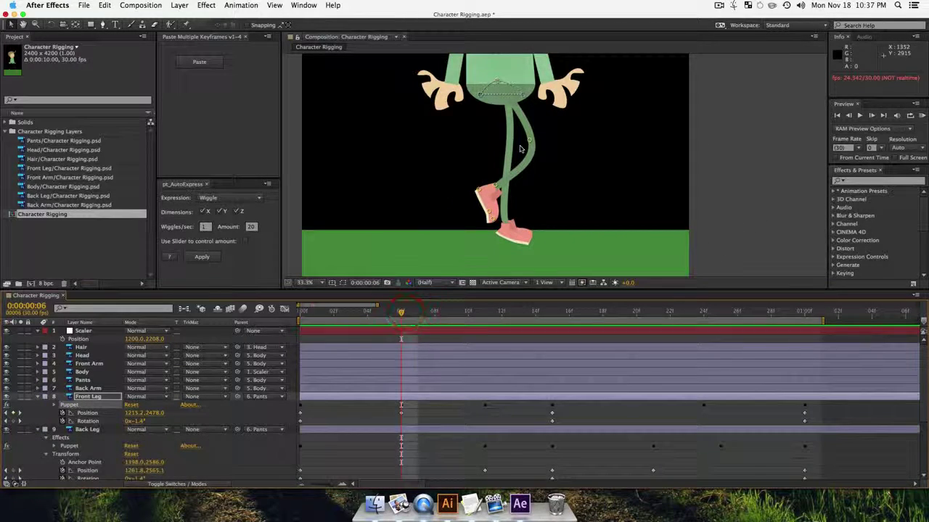
key(z)
alt+click(518, 102)
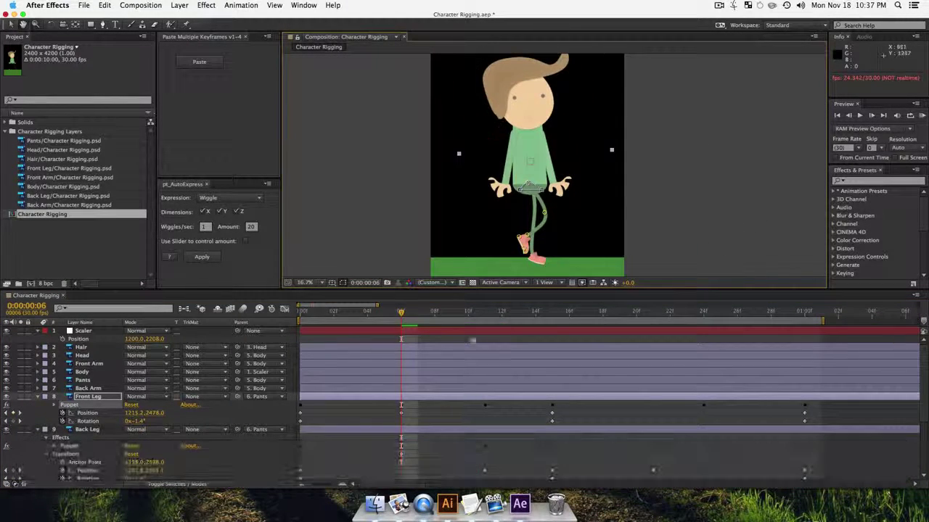
click(316, 321)
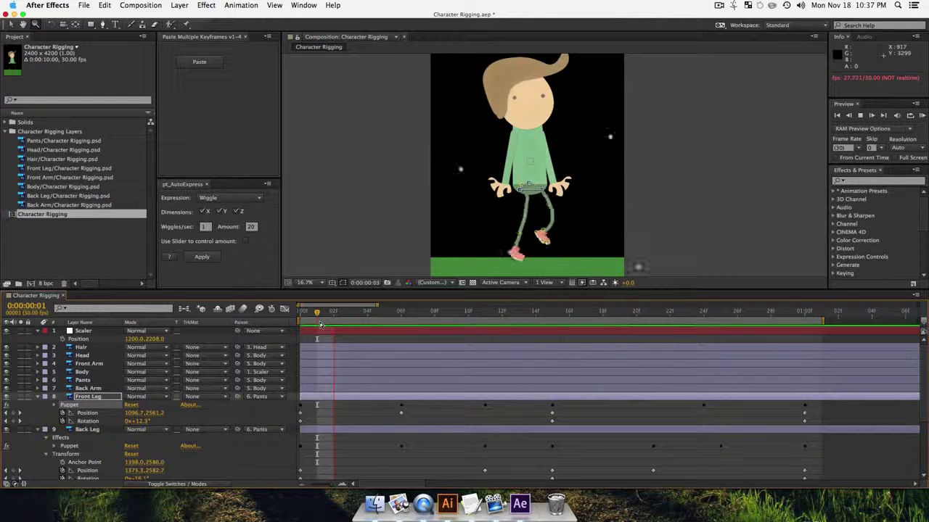
key(space)
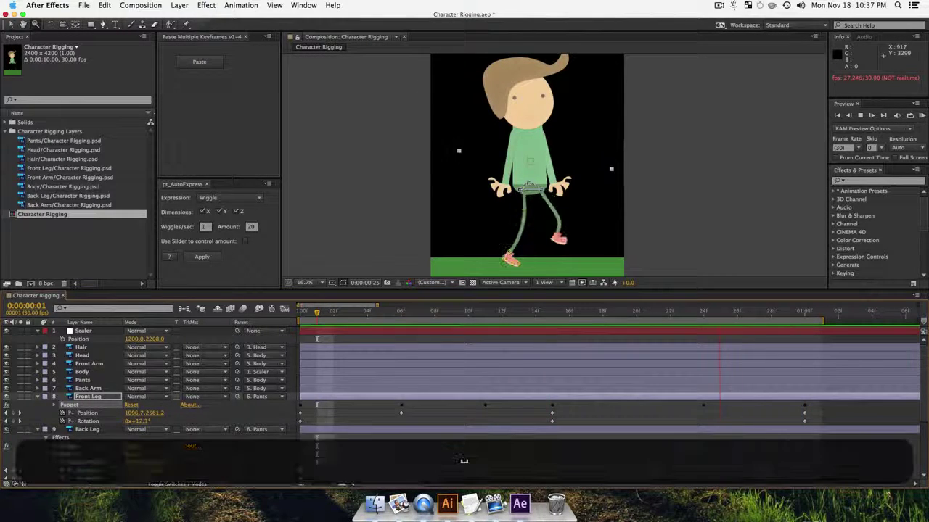
drag(470, 312, 231, 316)
Step: Return to 0:00:00:00, collapse the Front Leg and Back Leg layers' properties and deselect all layers
click(230, 310)
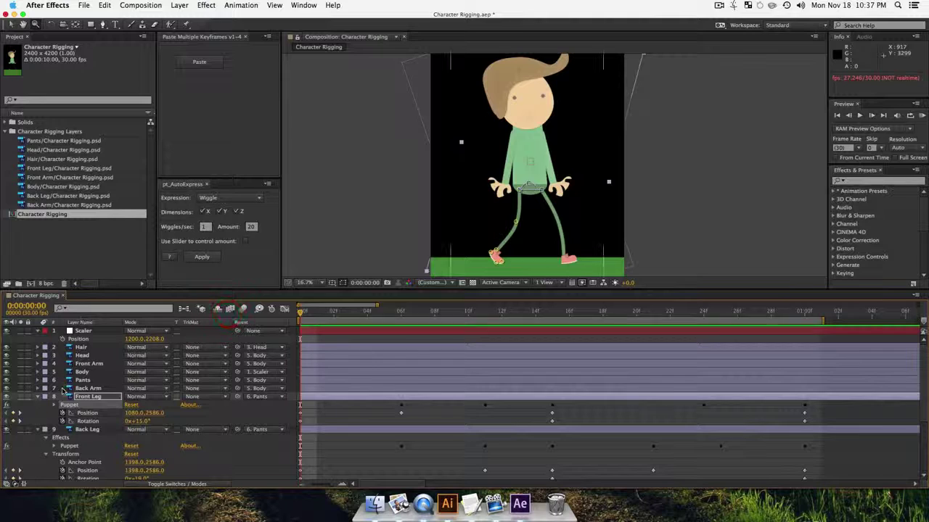
click(38, 396)
click(38, 405)
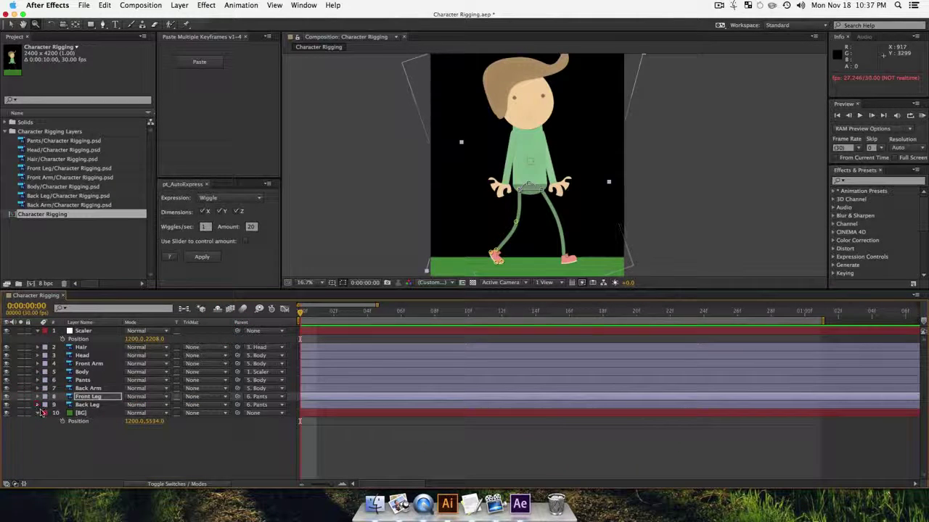
click(157, 437)
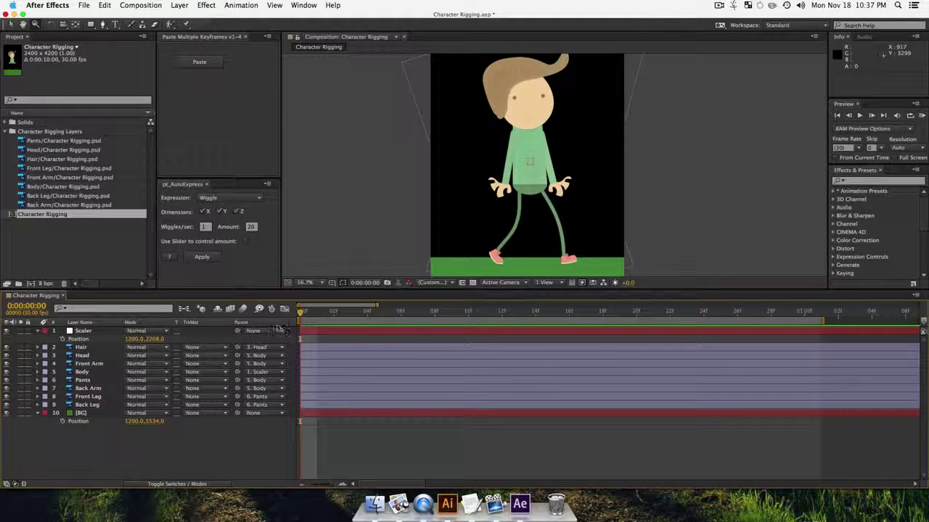
Step: Rotate the Back Arm to 41° at 0:00:00:00 so it swings behind the body
click(89, 397)
click(85, 390)
key(r)
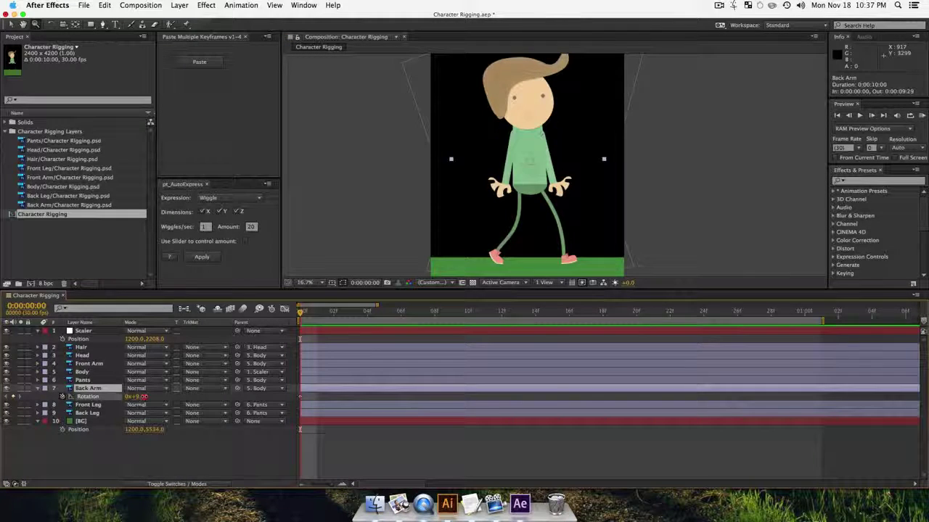
drag(136, 397, 163, 400)
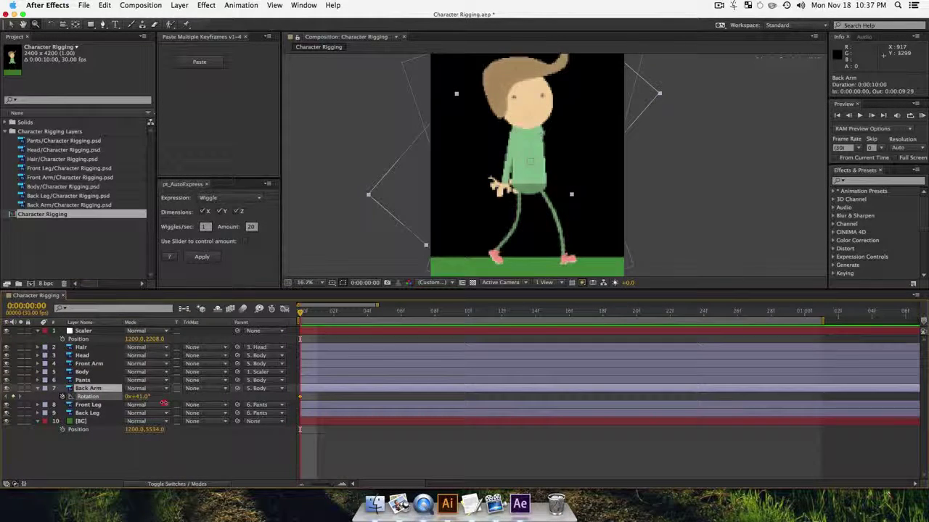
Step: Shift the Back Arm horizontally to Position 1085, 1704 at 0:00:00:00, undoing a stray change to its position
click(107, 386)
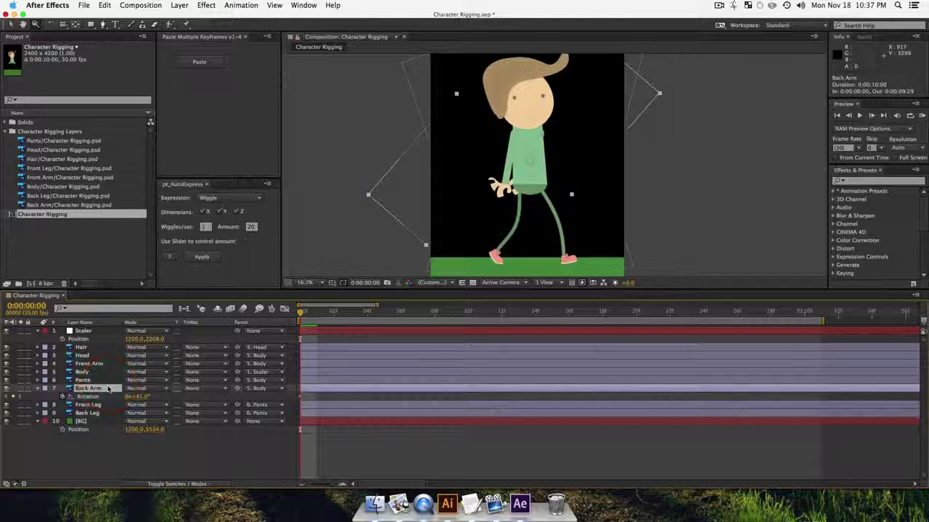
key(p)
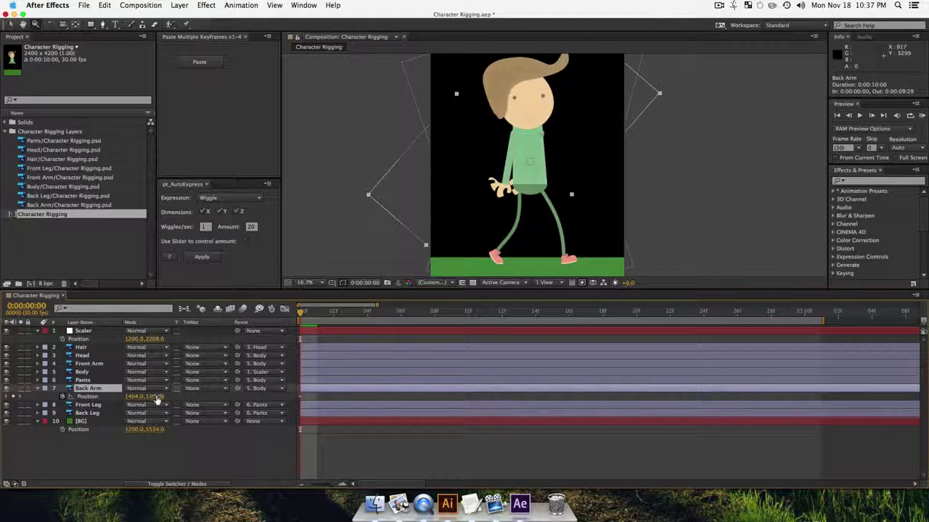
drag(157, 398, 138, 401)
key(super+z)
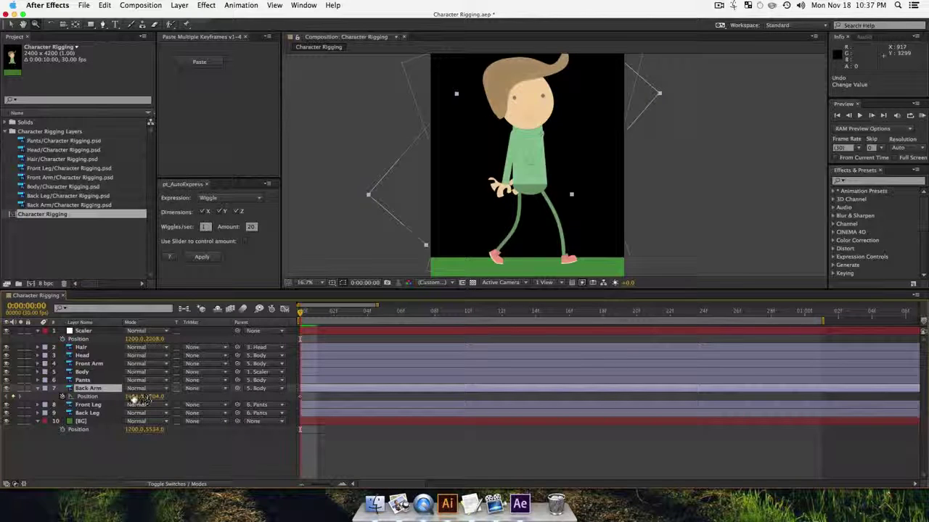
mouse_move(135, 400)
mouse_down()
mouse_move(4, 405)
mouse_move(128, 399)
mouse_up()
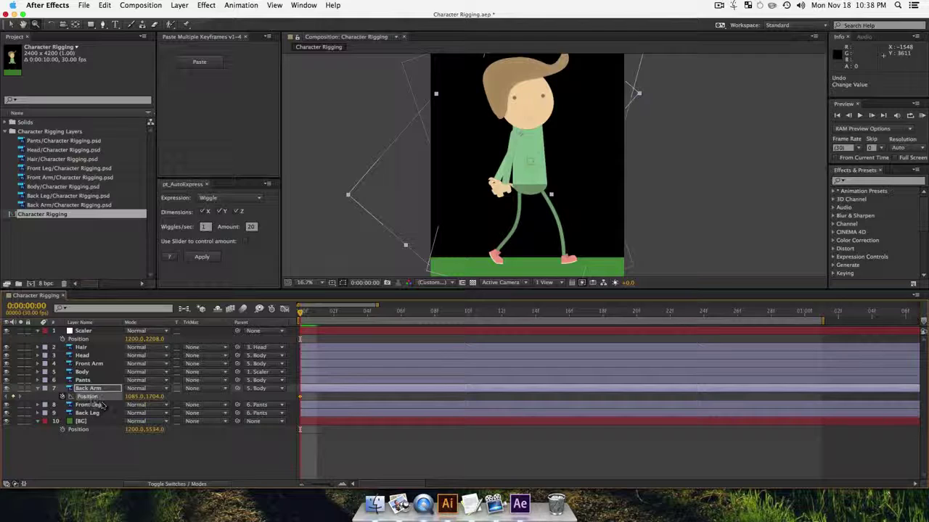
Step: At 0:00:00:00, move the Front Arm slightly toward the chest and rotate it to -56° so it swings ahead
click(84, 380)
click(89, 364)
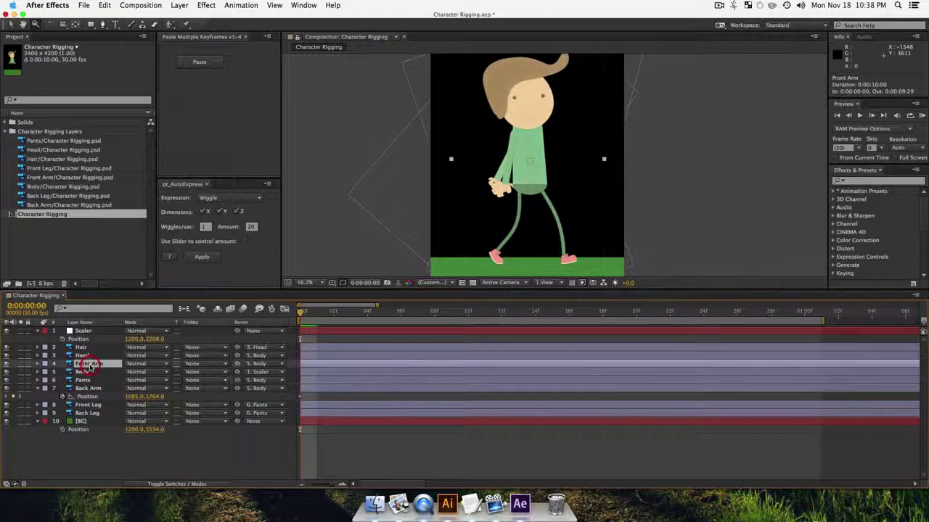
key(p)
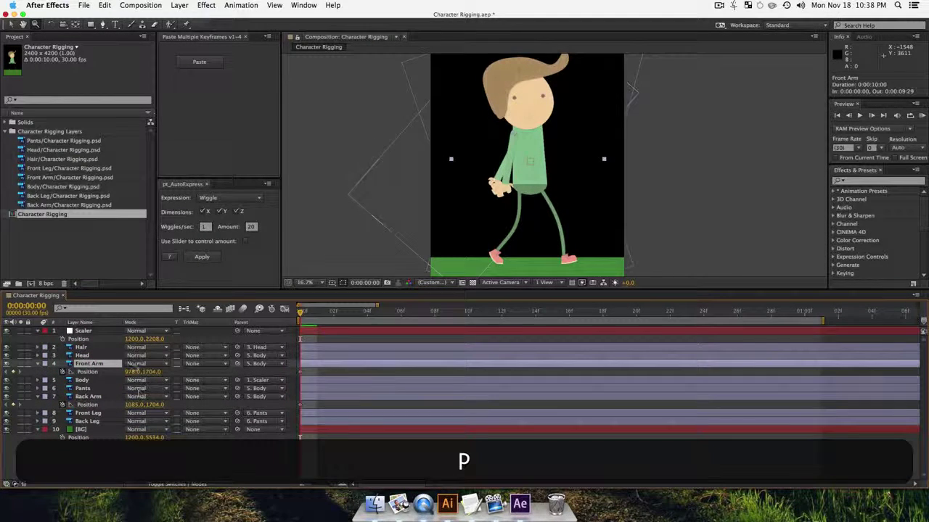
drag(135, 372, 206, 375)
key(r)
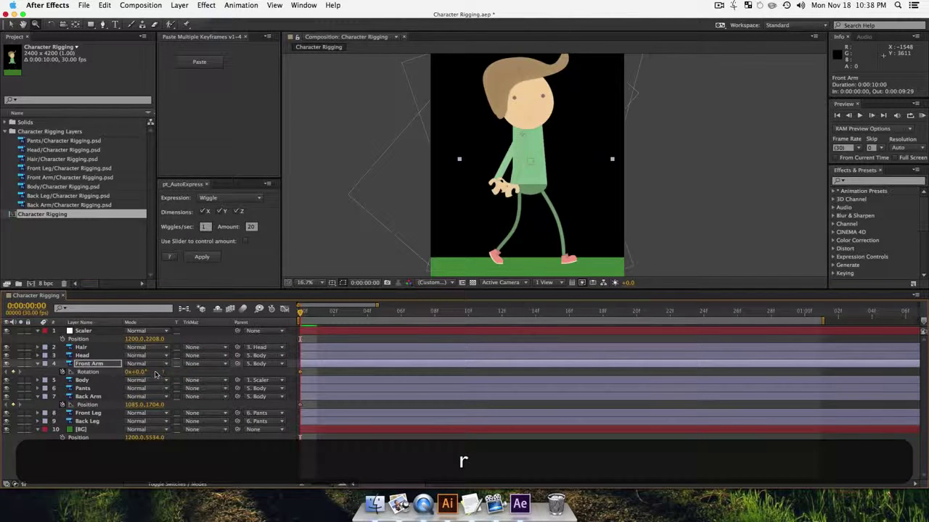
drag(141, 375, 118, 378)
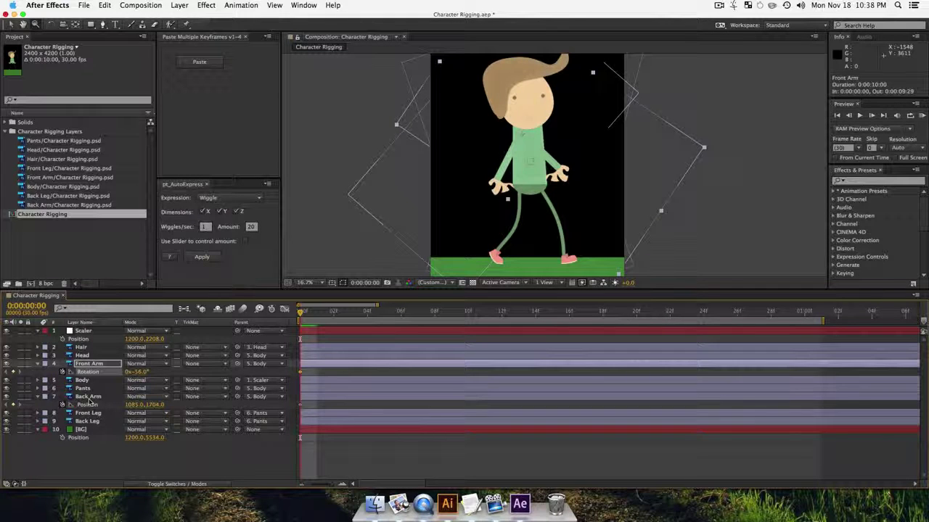
Step: Add puppet pins to the Back Arm at its shoulder, elbow and wrist
click(90, 398)
key(z)
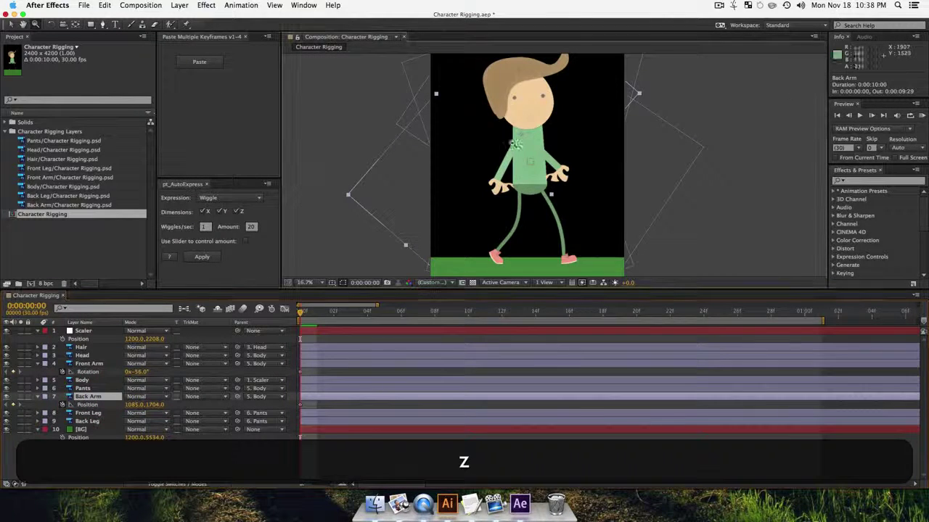
click(511, 144)
key(space)
drag(573, 203, 572, 174)
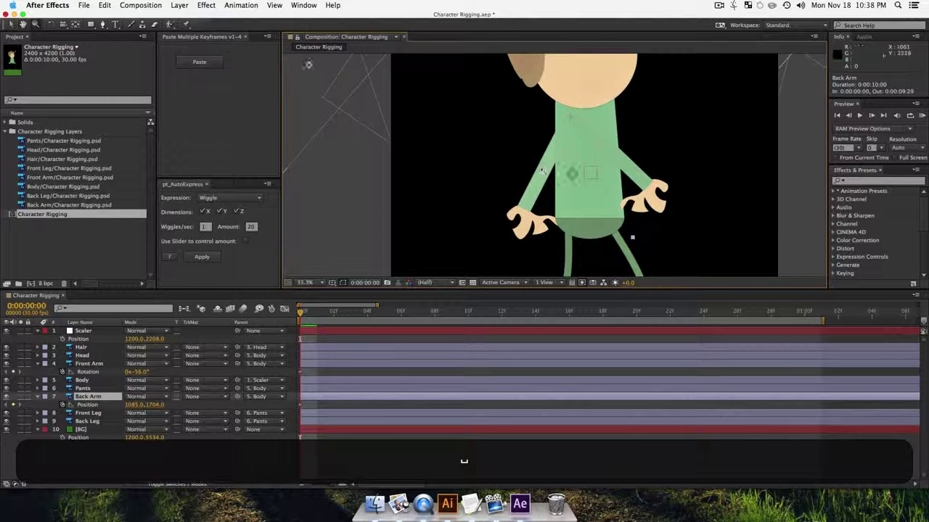
click(185, 25)
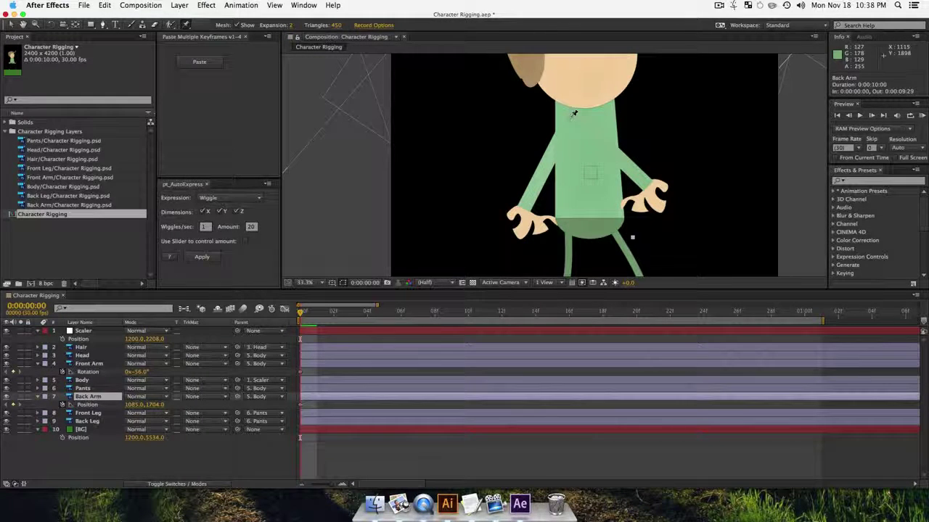
click(572, 115)
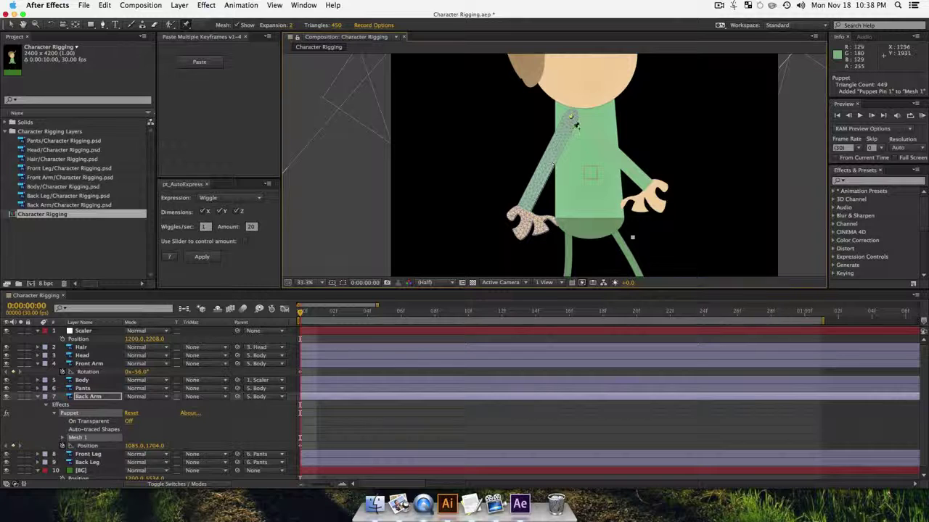
click(547, 161)
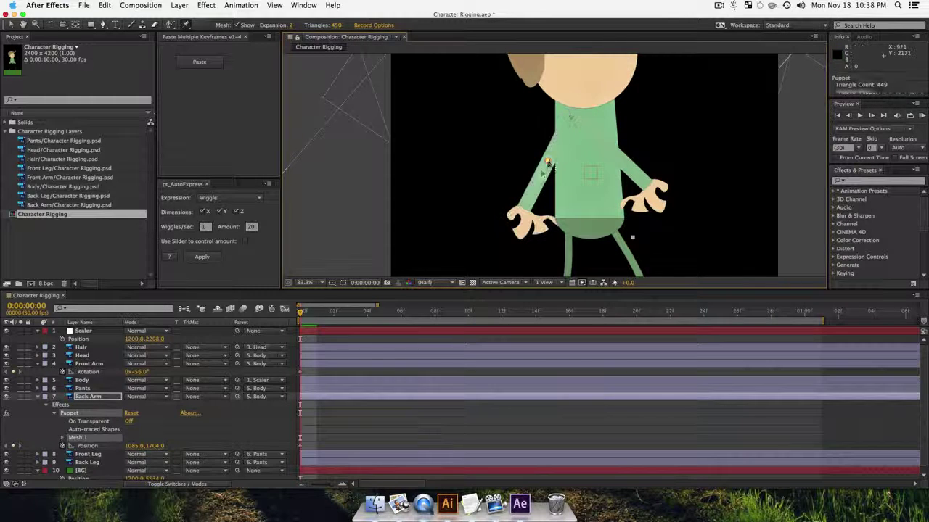
click(524, 208)
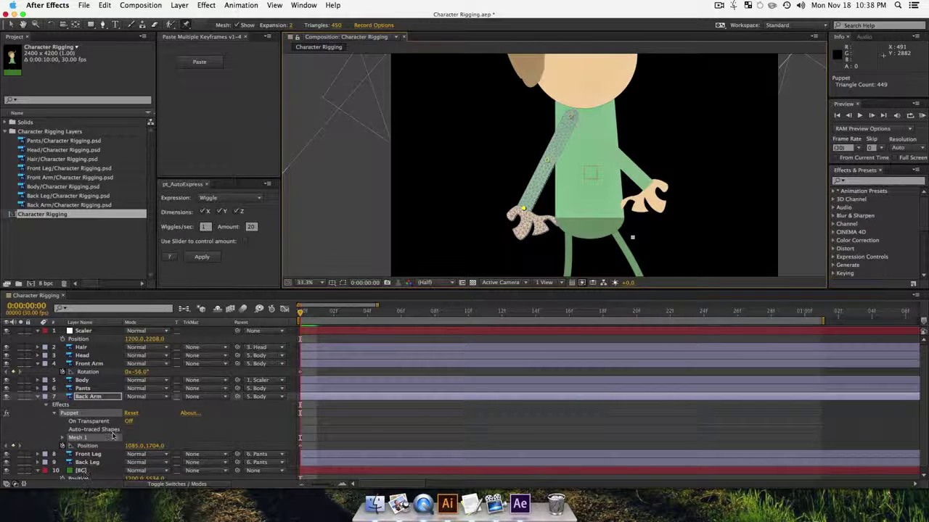
Step: Add puppet pins to the Front Arm at its shoulder, elbow and wrist
click(91, 363)
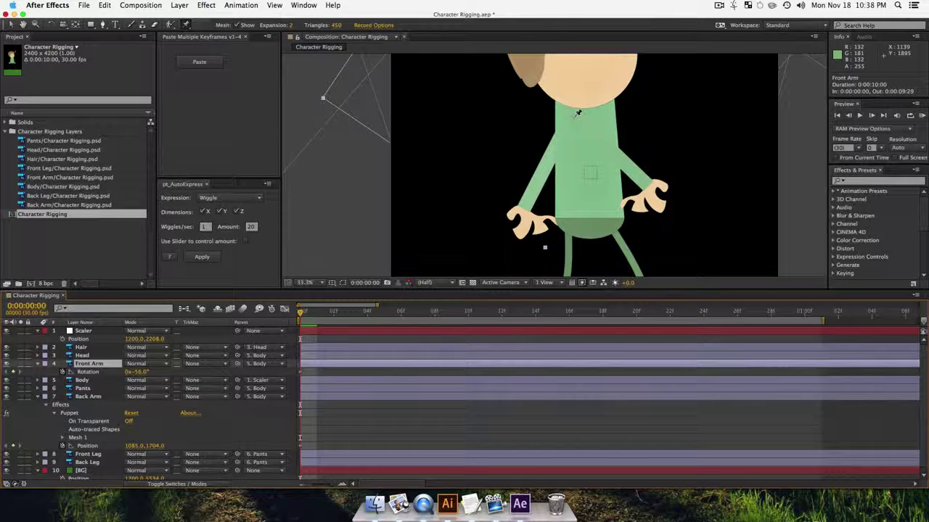
click(575, 114)
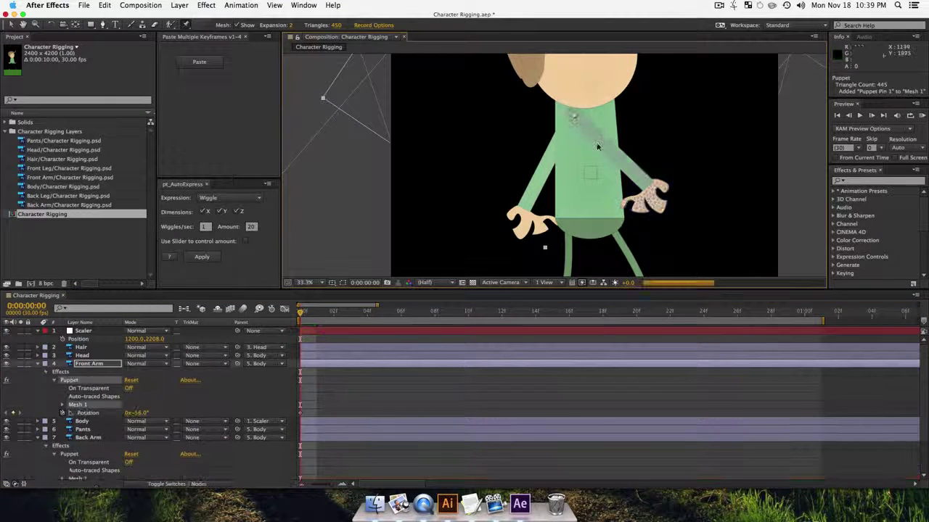
click(608, 146)
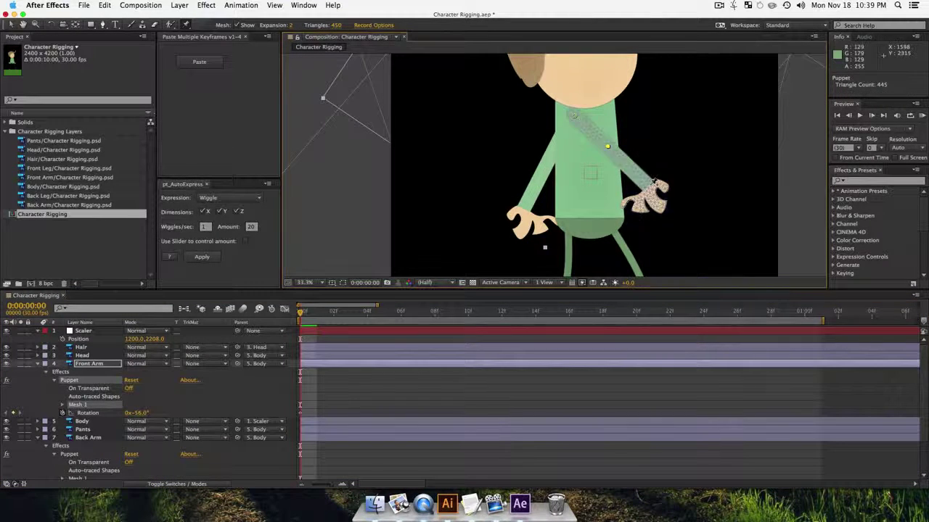
click(650, 187)
Step: Bend the Front Arm at 0:00:00:00 by raising its wrist pin and adjusting its elbow pin
key(v)
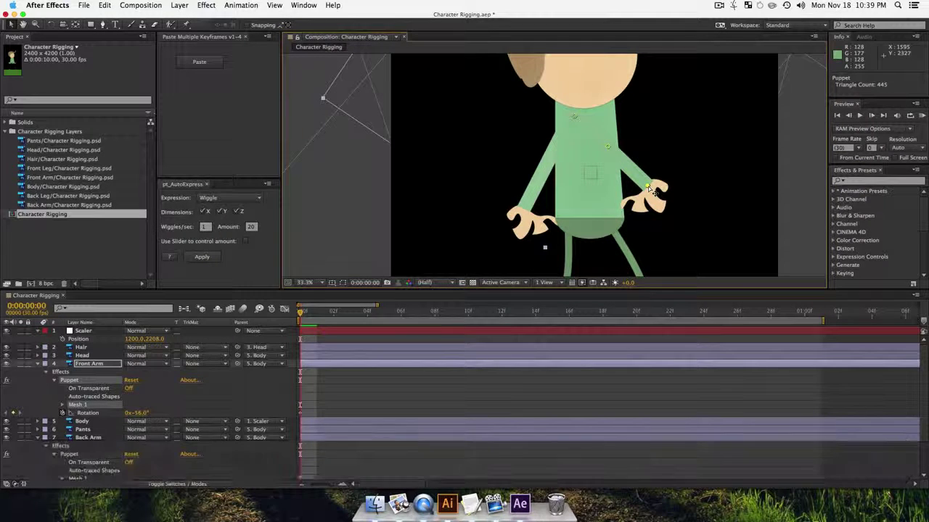
drag(651, 190, 612, 150)
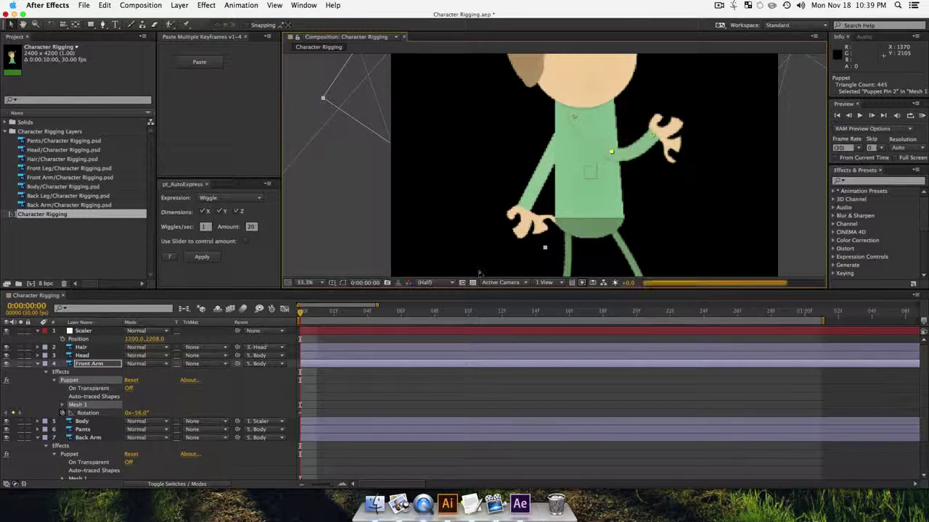
Step: Bend the Back Arm at 0:00:00:00 by pulling its elbow pin outward behind the body and raising its wrist pin
click(76, 456)
drag(548, 161, 518, 136)
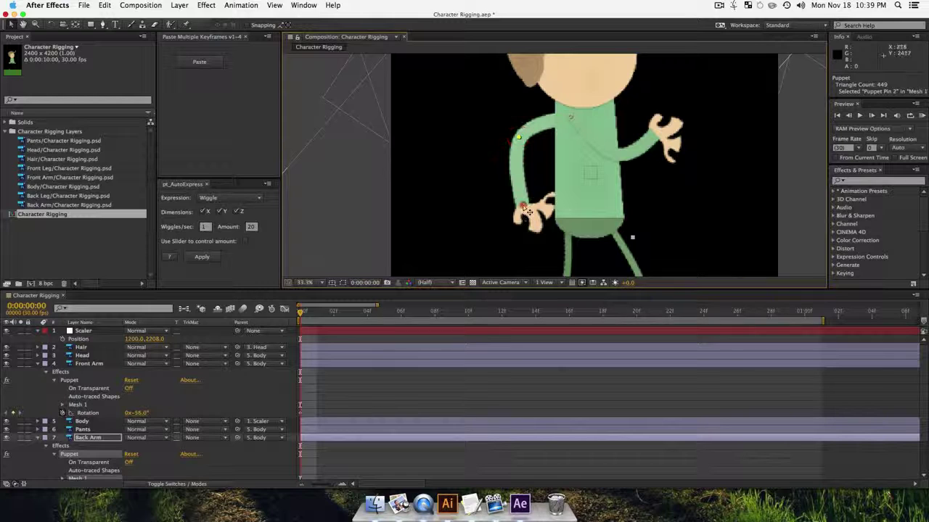
drag(523, 207, 528, 190)
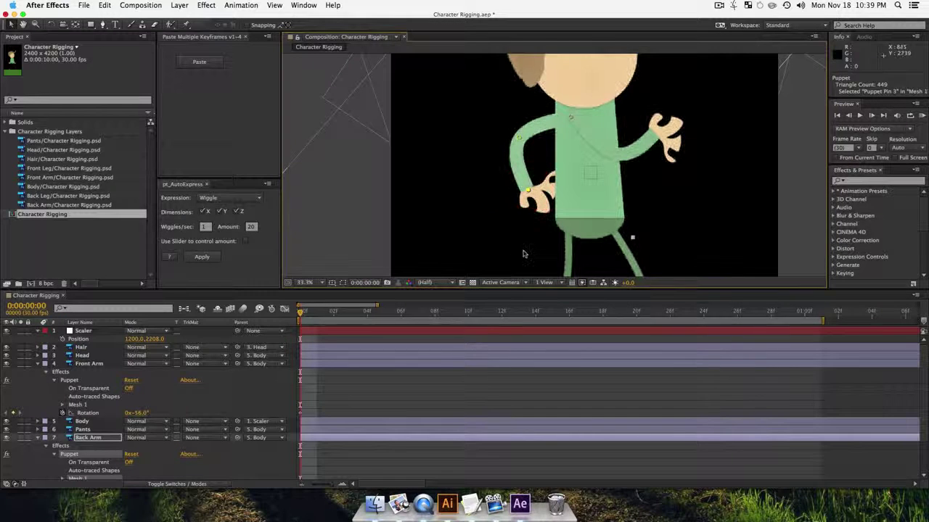
Step: Copy all Front Arm and Back Arm keyframes at 0:00:00:00 and paste them at 0:00:01:00 with Paste Multiple Keyframes
click(77, 363)
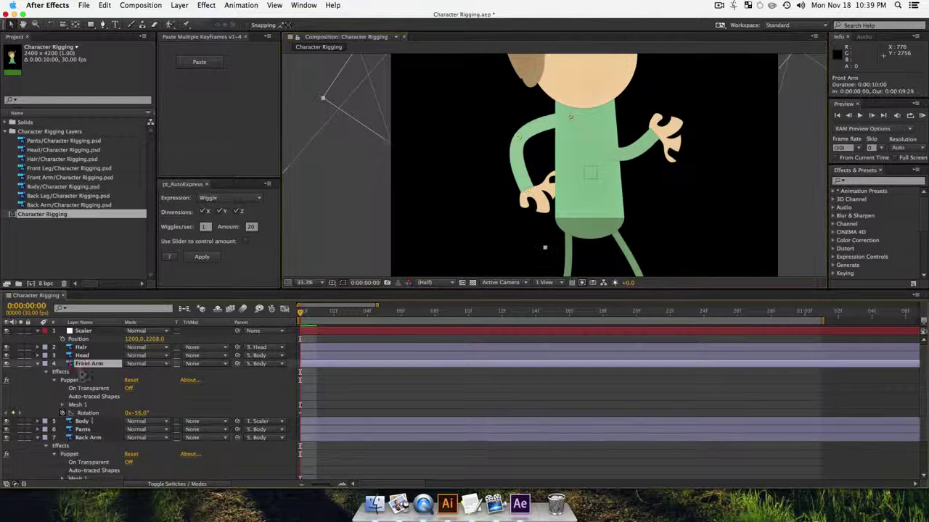
super+click(93, 435)
key(u)
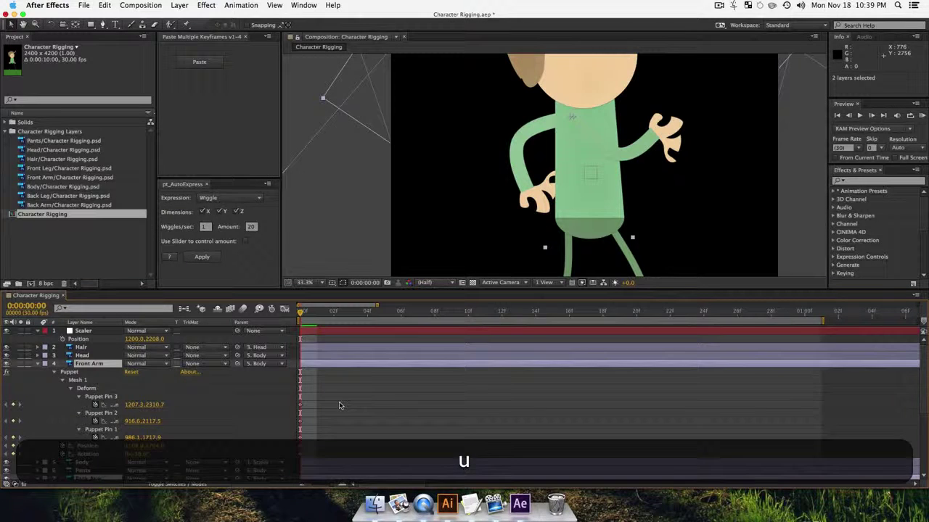
scroll(339, 405, down, 5)
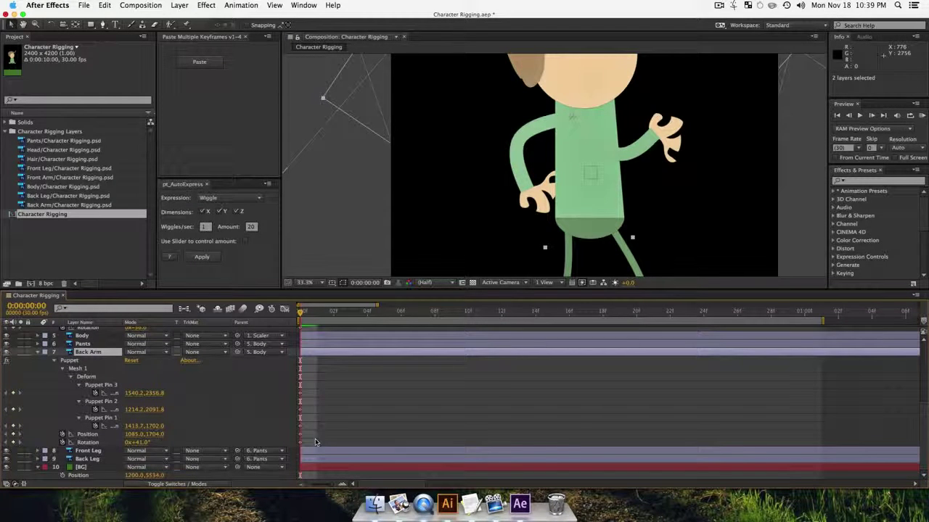
drag(315, 444, 294, 396)
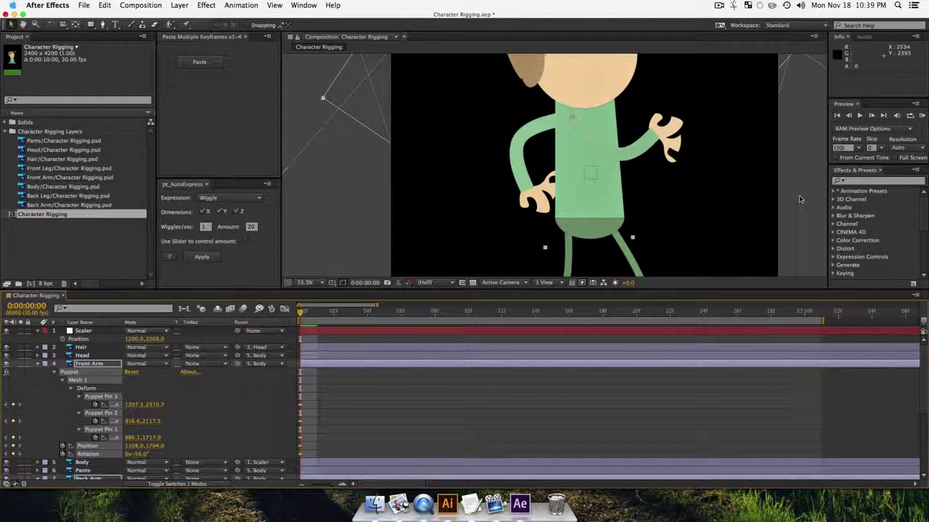
key(super+c)
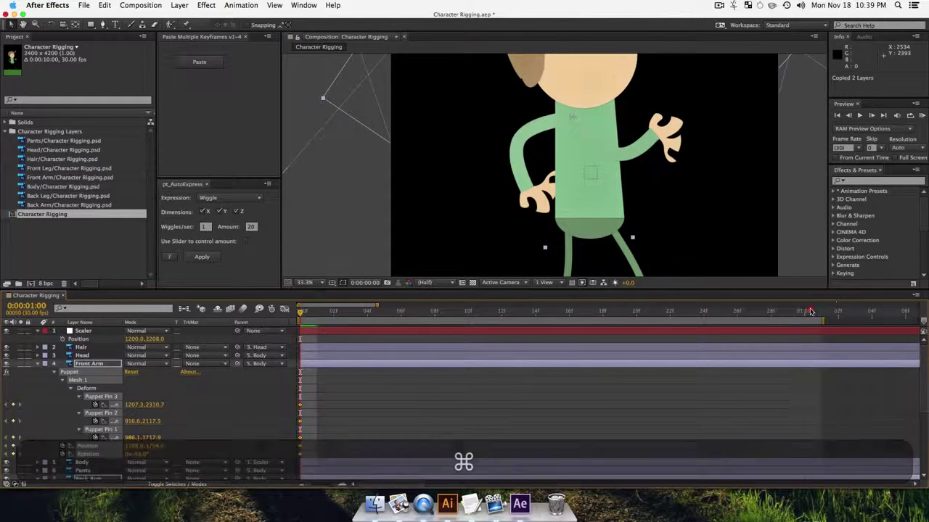
click(805, 311)
key(super+v)
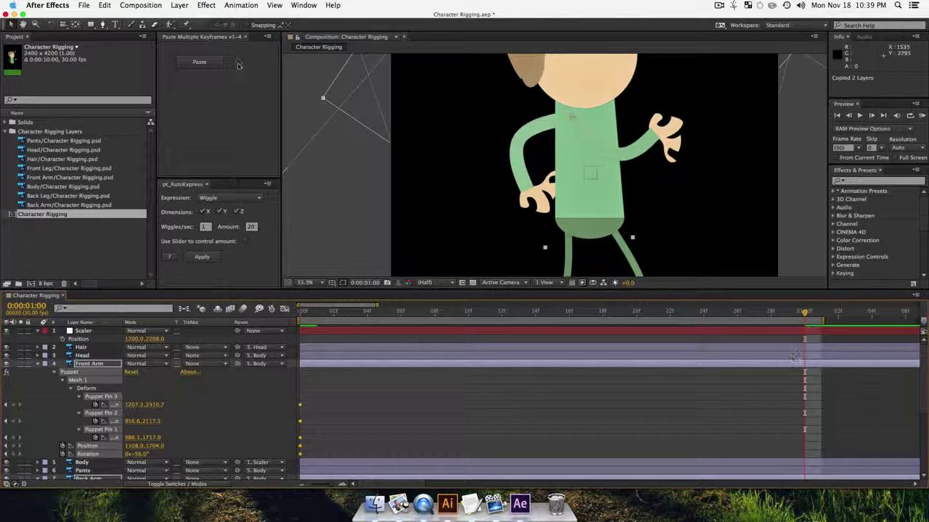
click(193, 63)
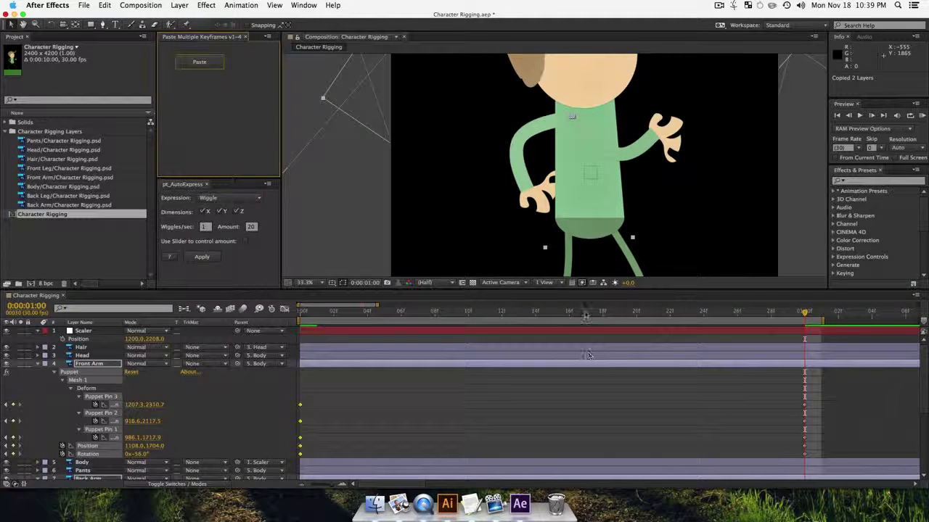
Step: Go to 0:00:00:15 and select only the Front Arm layer for the mid-cycle arm pose
click(552, 312)
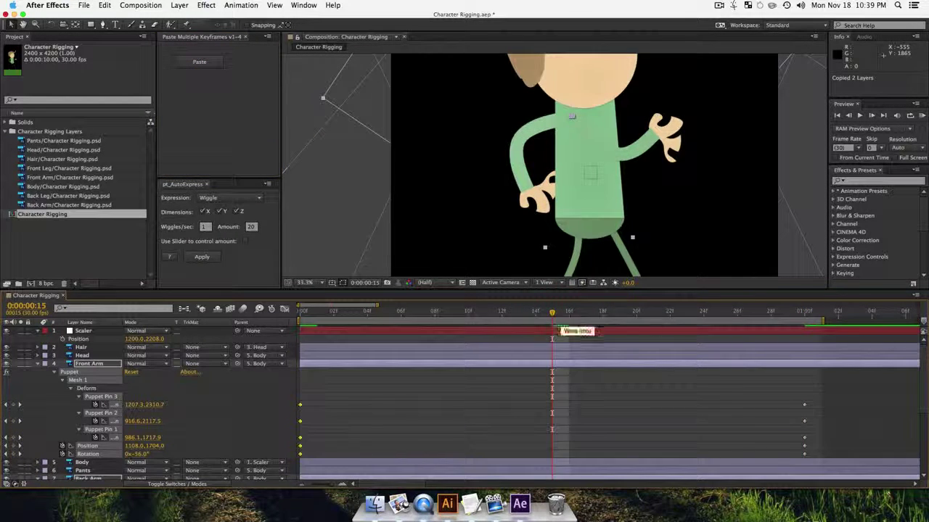
click(87, 364)
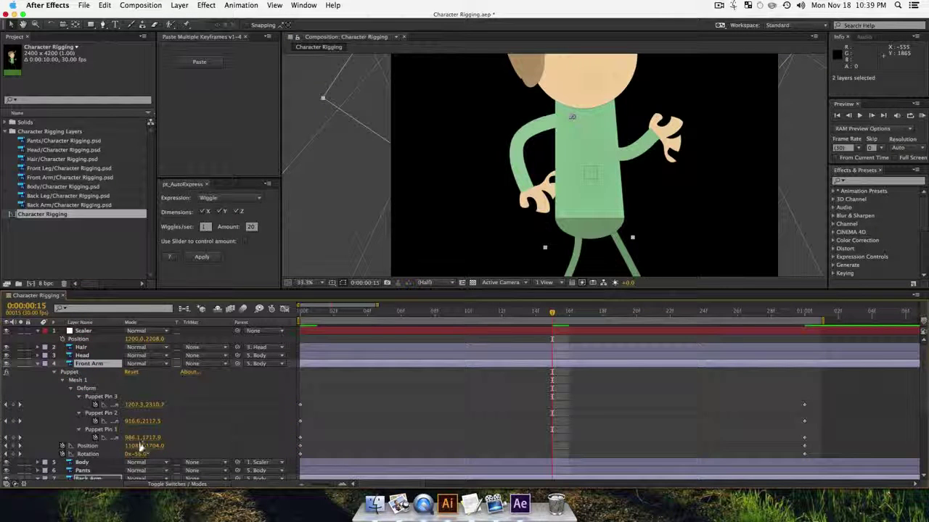
drag(137, 447, 95, 448)
key(super+z)
click(85, 356)
click(89, 364)
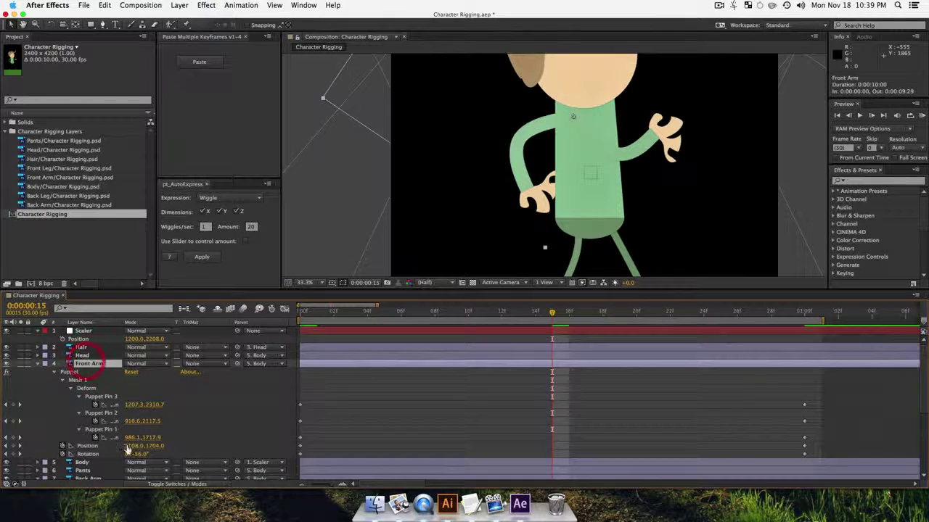
Step: At frame 15, key the Front Arm at position 1038, 1704 and rotation 43°, and the Back Arm at position 1356, 1704 and rotation -57°
drag(134, 451, 191, 472)
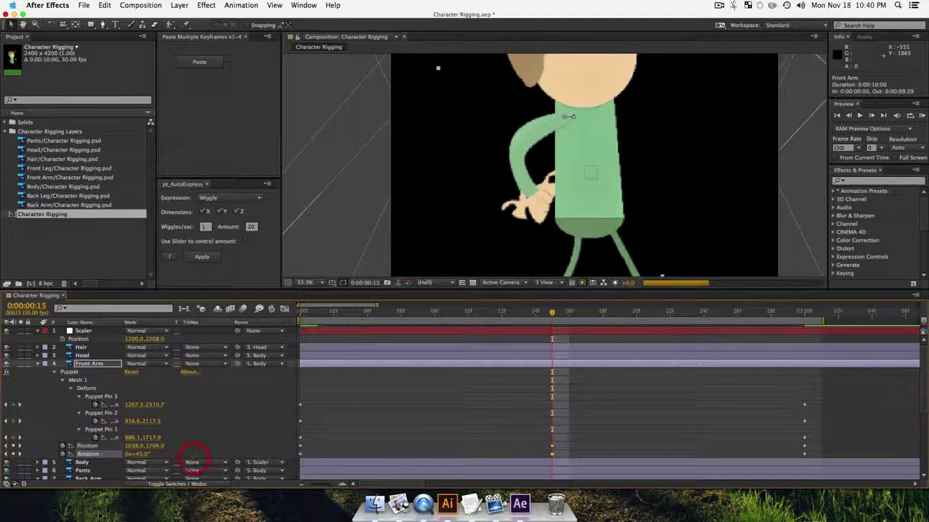
scroll(114, 461, down, 5)
scroll(109, 457, down, 2)
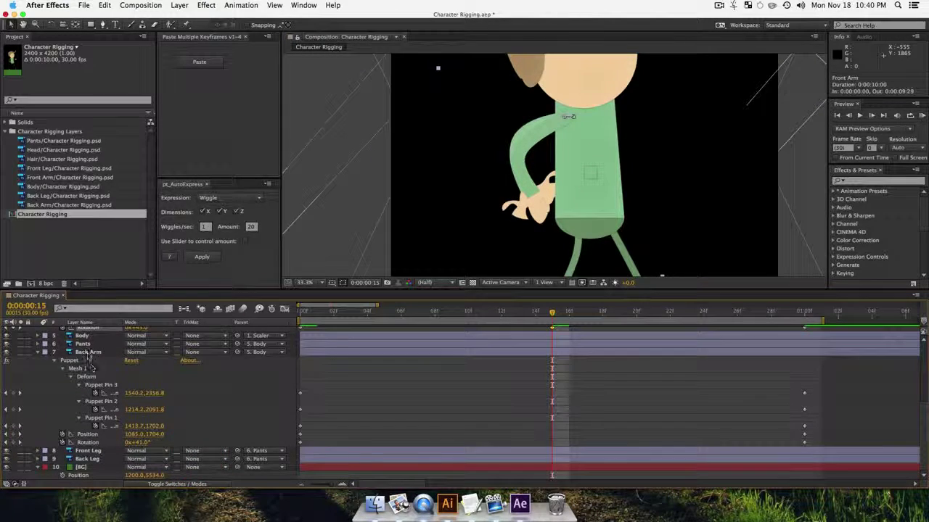
click(88, 351)
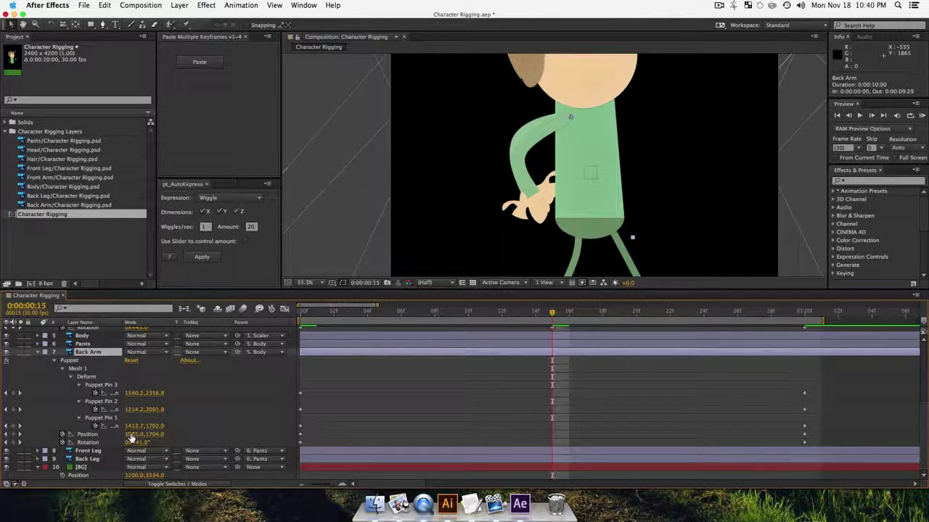
drag(130, 436, 252, 425)
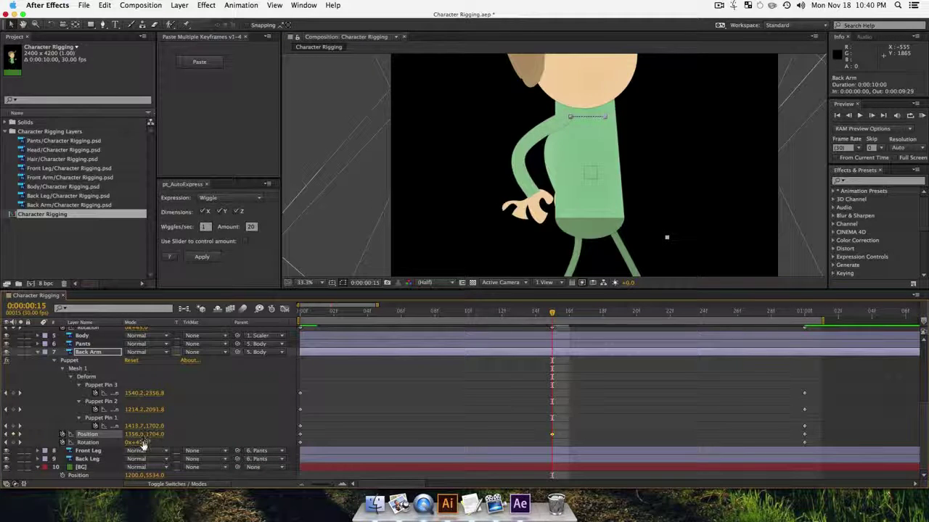
drag(144, 444, 71, 444)
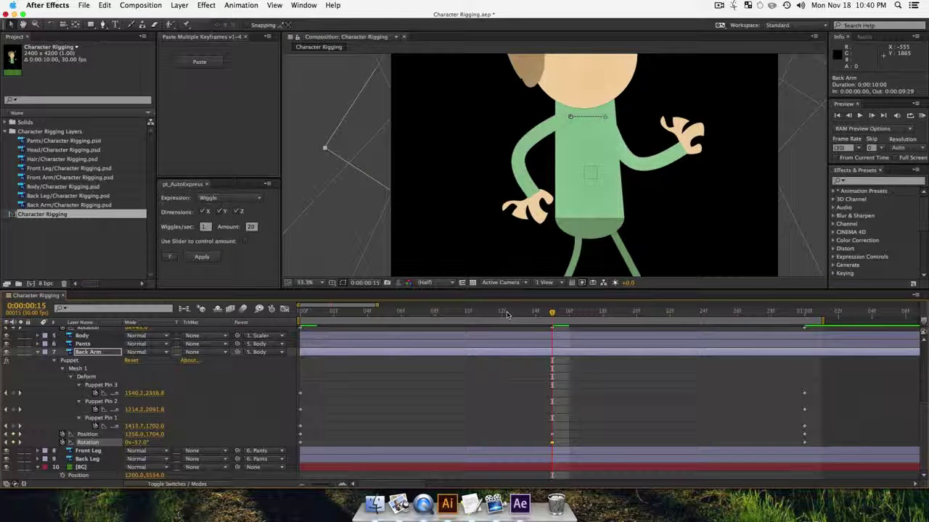
Step: At frame 10, move the Back Arm's Puppet Pin 3 to about 1735, 2166 and Puppet Pin 2 to about 1276, 2157
drag(506, 313, 468, 313)
click(82, 353)
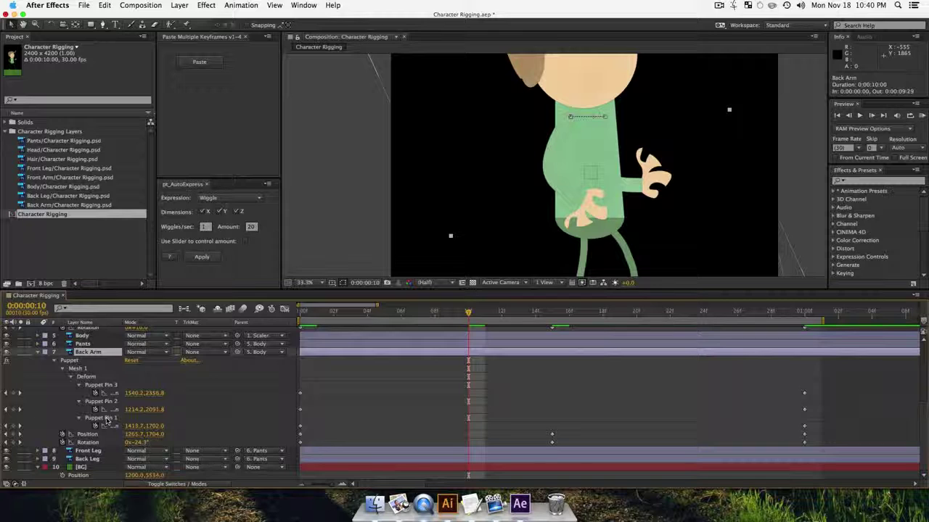
click(69, 360)
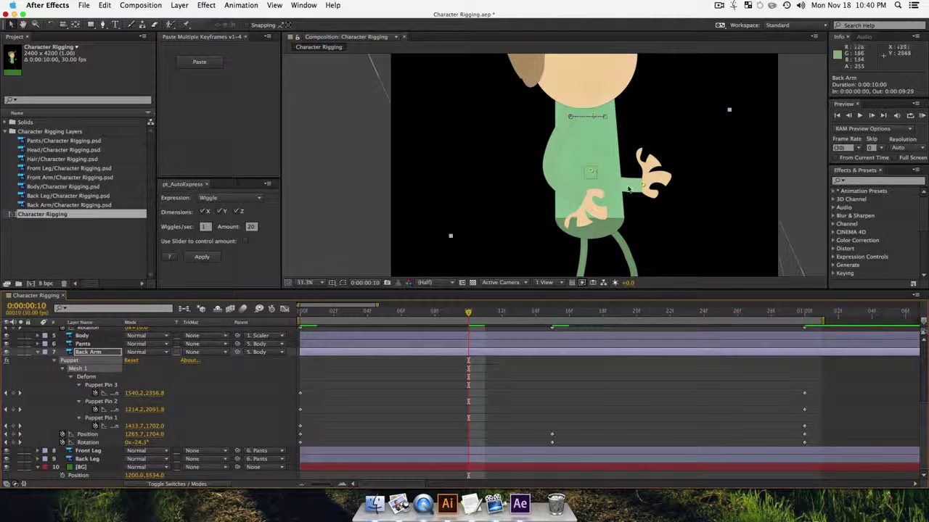
drag(643, 190, 645, 154)
drag(589, 173, 602, 176)
drag(647, 154, 655, 152)
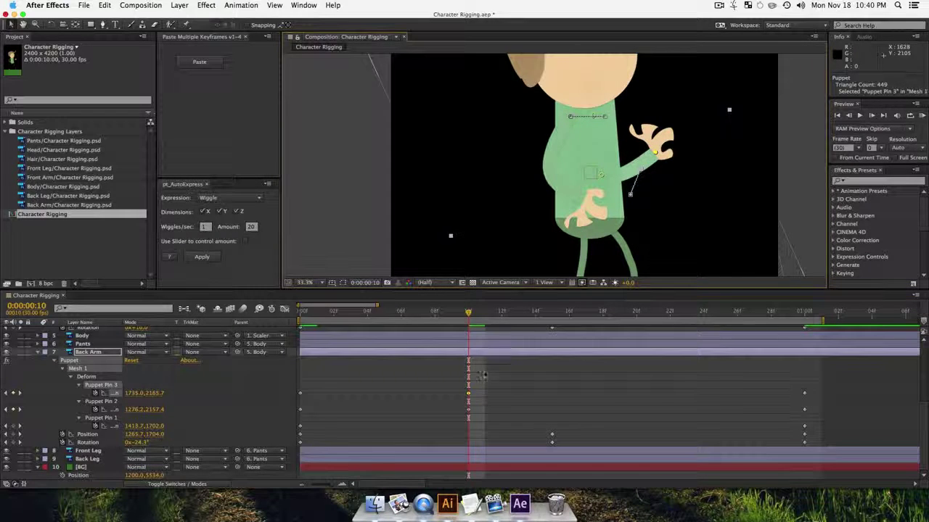
Step: At frame 10, bend the Front Arm by moving Puppet Pin 3 to about 987, 2353 and Puppet Pin 2 to about 754, 2027
scroll(389, 412, up, 4)
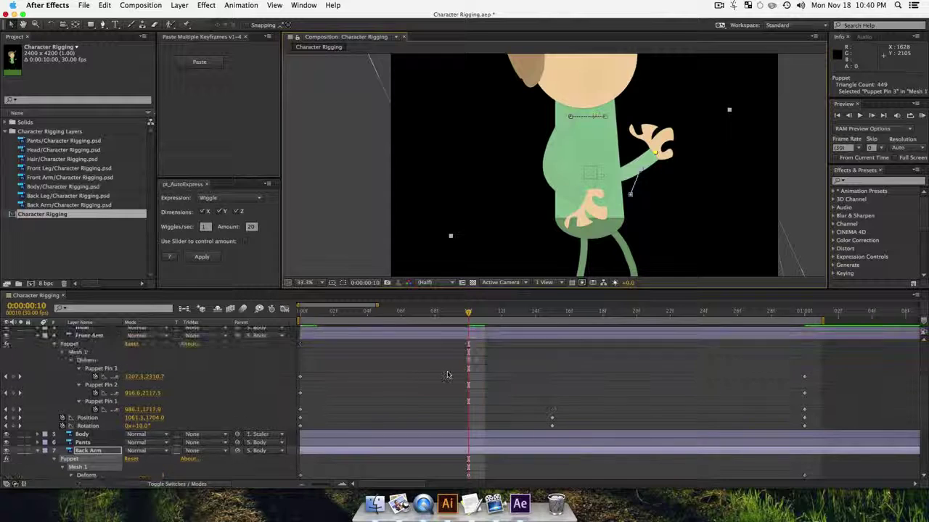
click(79, 338)
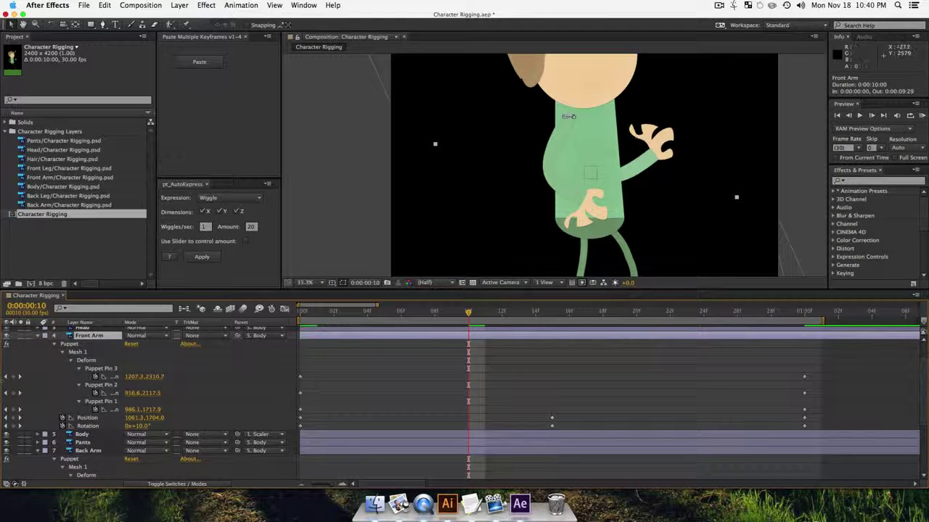
click(72, 346)
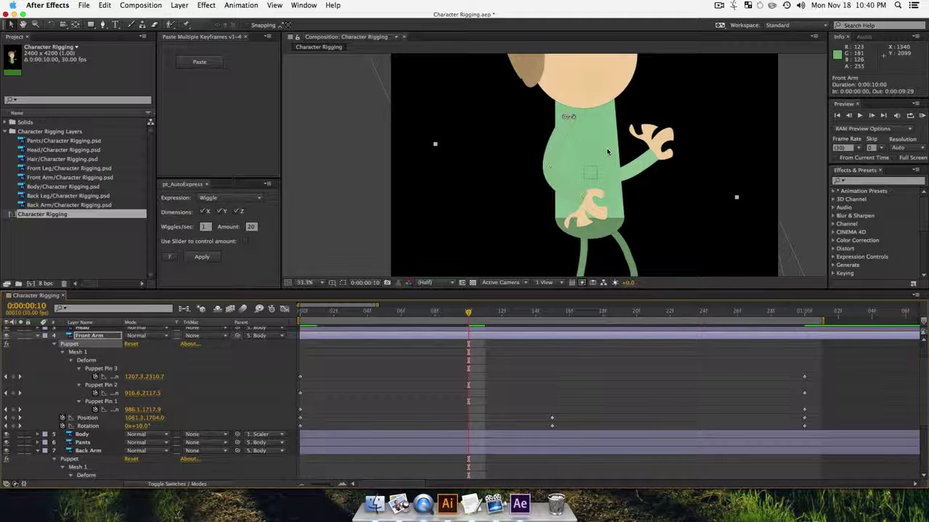
drag(553, 172, 537, 142)
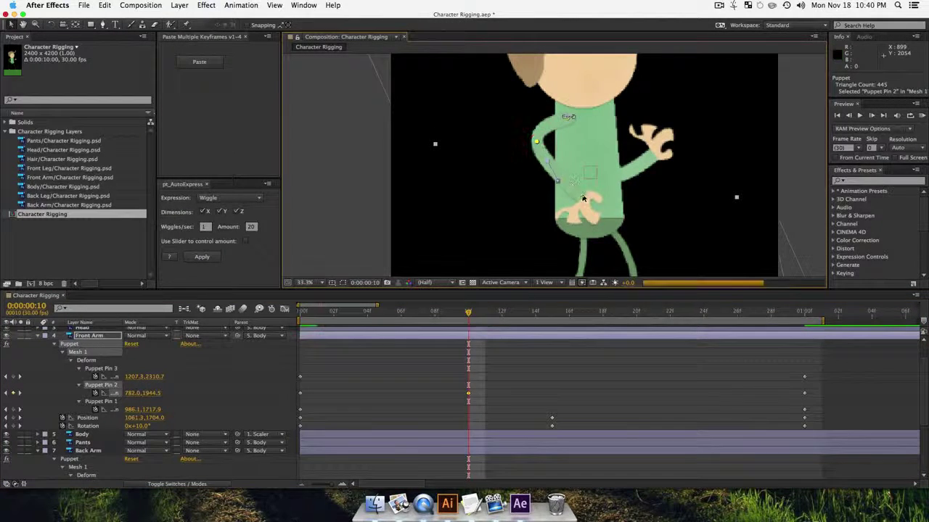
drag(581, 197, 553, 198)
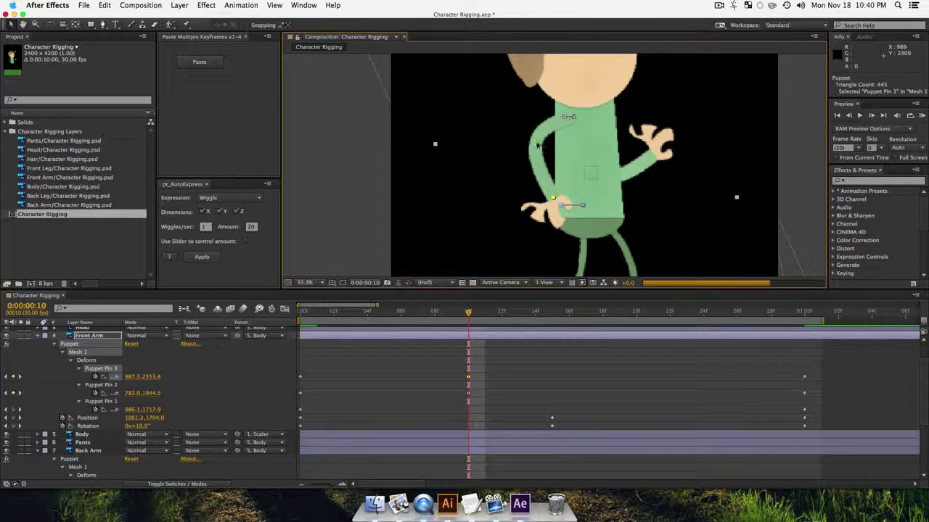
drag(536, 141, 529, 151)
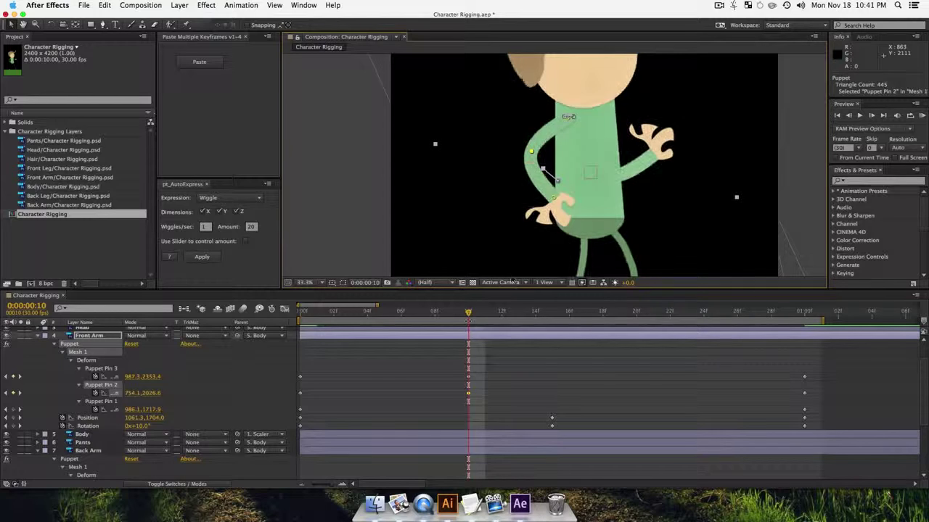
Step: At frame 20, move the Front Arm's Puppet Pin 3 to about 1153, 2496 and Puppet Pin 2 to about 950, 2044
drag(468, 316, 632, 313)
drag(571, 204, 571, 219)
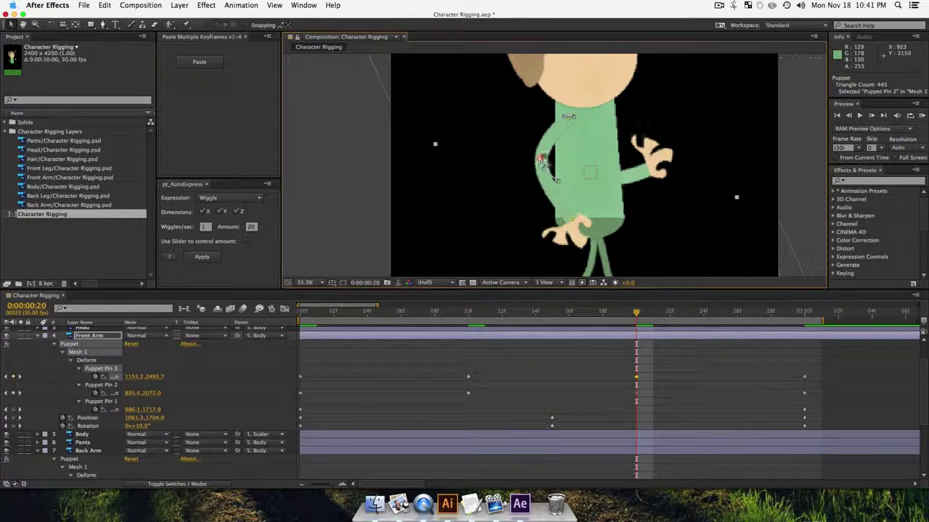
drag(561, 164, 558, 160)
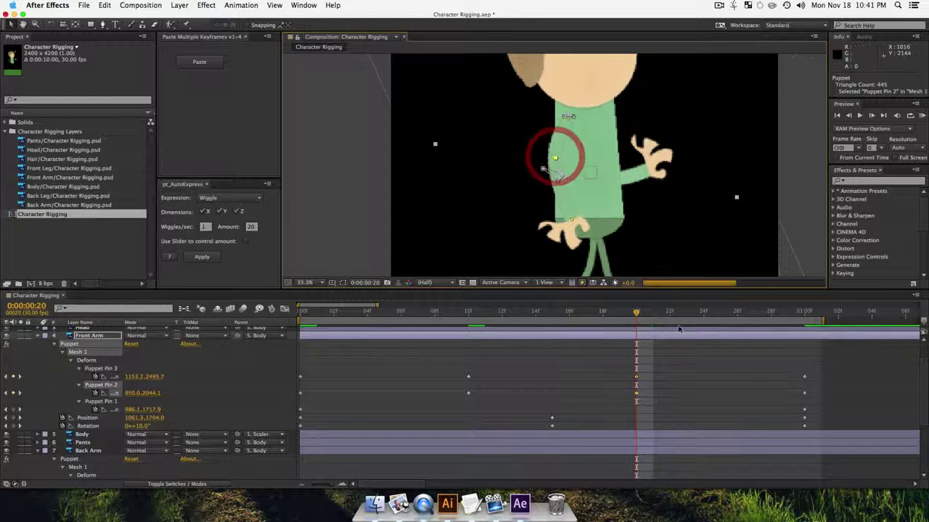
Step: At frame 26, move the Front Arm's Puppet Pin 3 to about 1322, 2171 and Pin 2 to about 985, 2144, and play the motion
drag(641, 313, 726, 318)
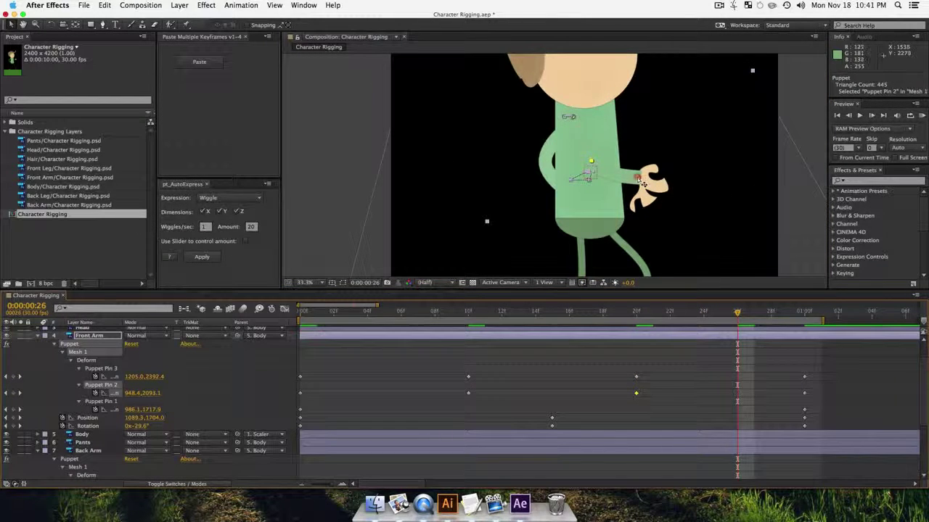
drag(641, 184, 598, 165)
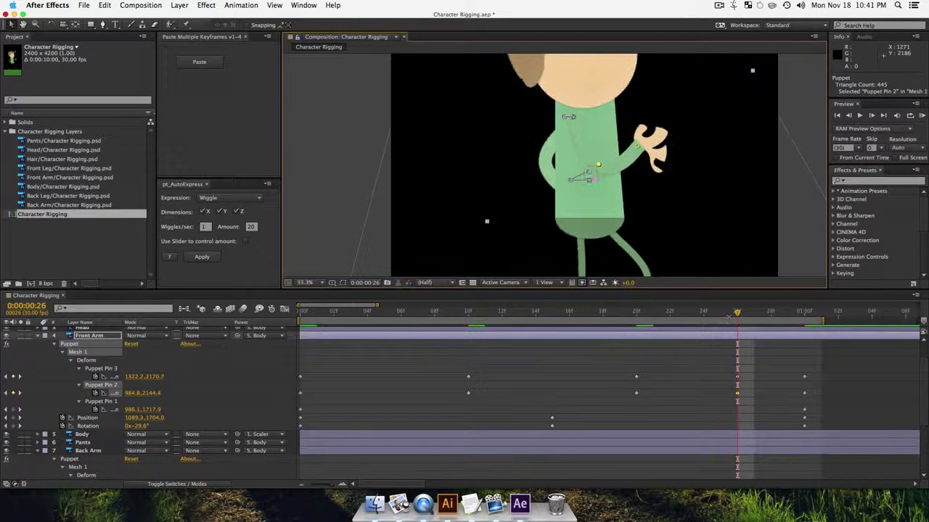
key(space)
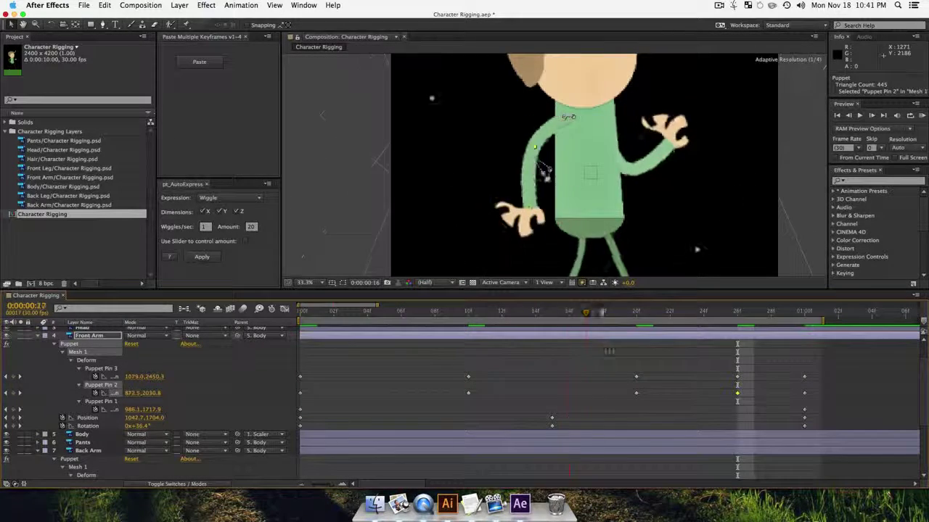
key(space)
Step: At frame 22, move the Back Arm's Puppet Pin 3 to about 1235, 2433 and Puppet Pin 2 to about 1217, 1954
key(Page_Down)
scroll(651, 349, down, 4)
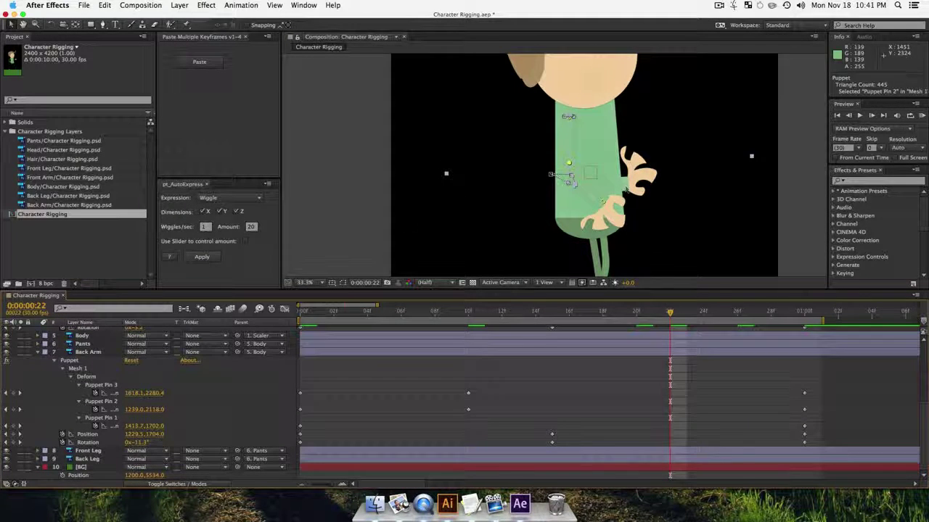
click(87, 352)
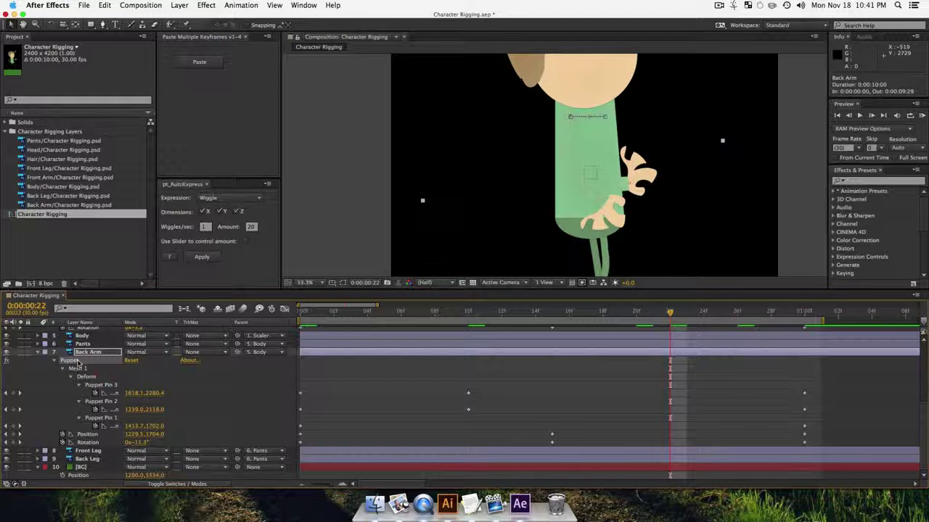
drag(633, 185, 584, 212)
drag(578, 172, 573, 156)
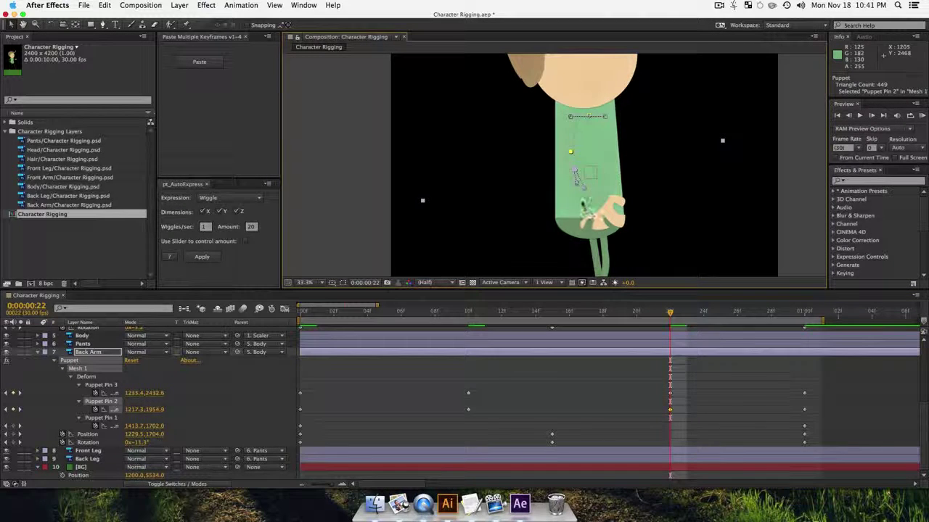
Step: At frame 28, try moving the Back Arm's Puppet Pin 3, undo that move, and nudge Puppet Pin 2 slightly outward instead
drag(669, 310, 772, 342)
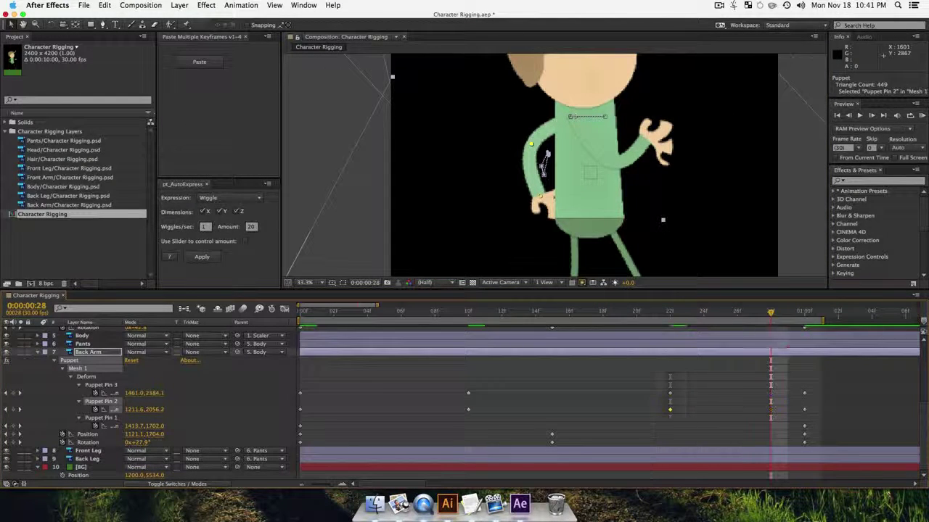
drag(539, 198, 513, 202)
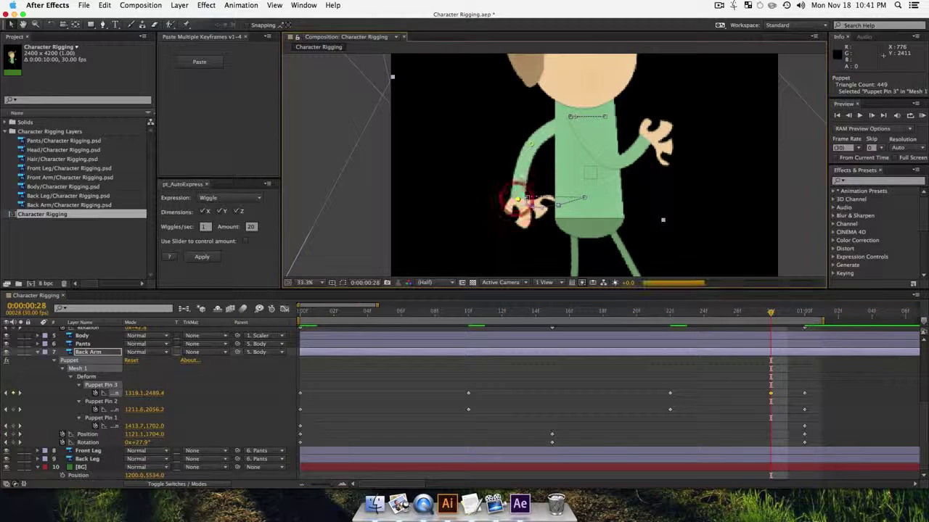
click(802, 313)
key(super+z)
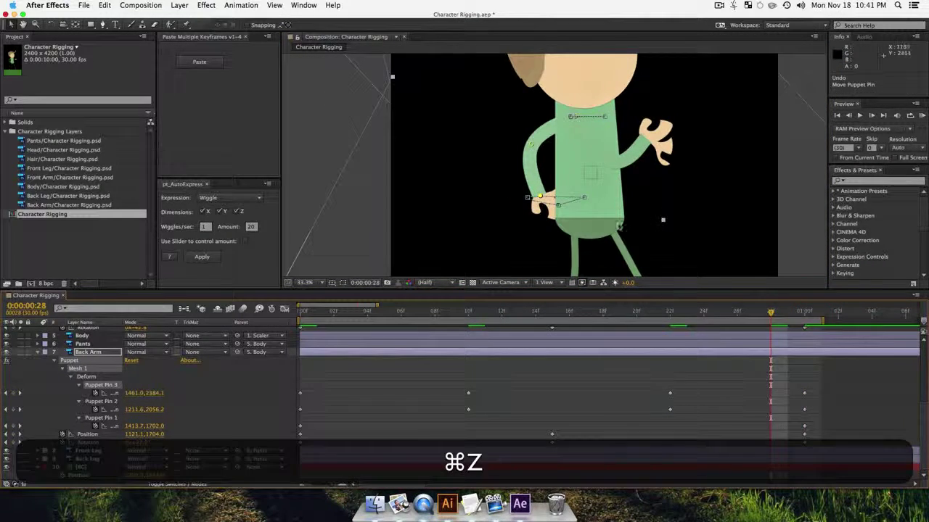
drag(532, 146, 528, 149)
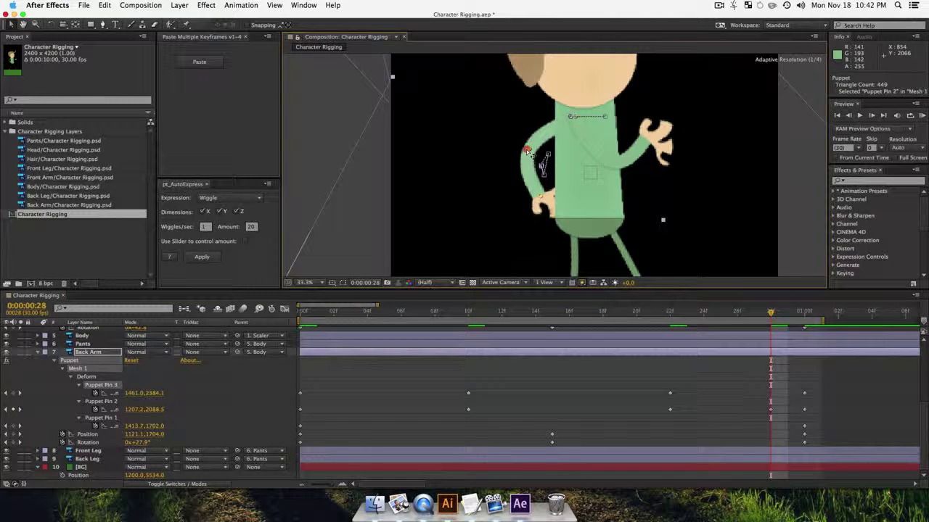
click(789, 315)
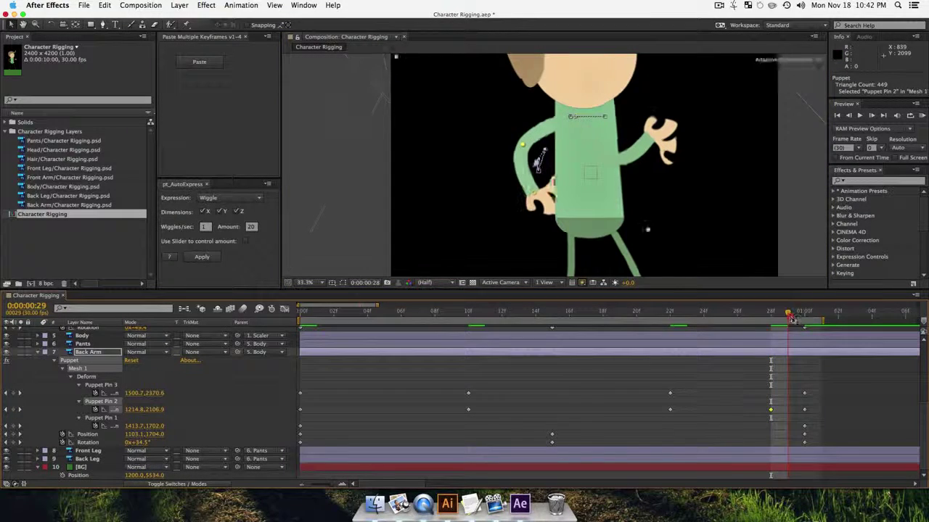
Step: Show the whole character in the composition view and preview the walk cycle from the first frame
drag(791, 319, 456, 345)
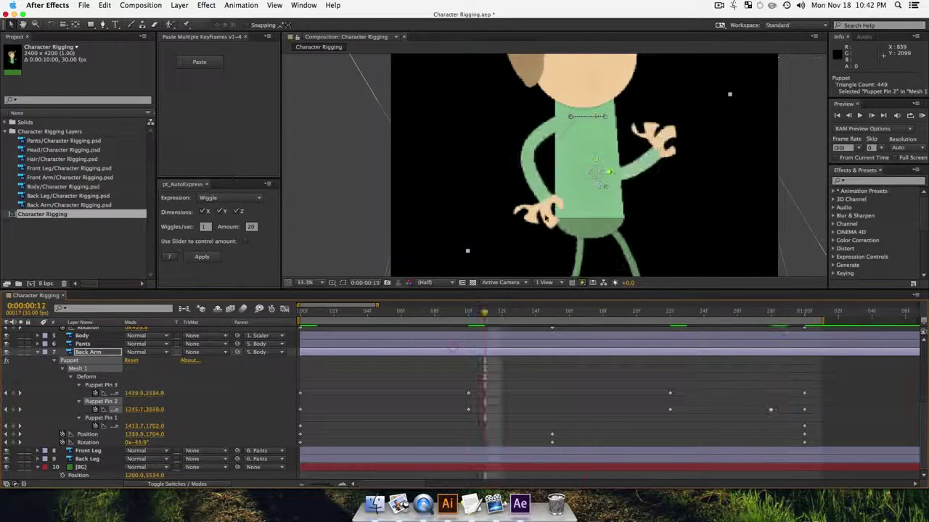
key(alt+z)
alt+click(586, 177)
key(alt+space)
mouse_move(569, 175)
mouse_down()
mouse_move(584, 197)
mouse_move(583, 178)
mouse_up()
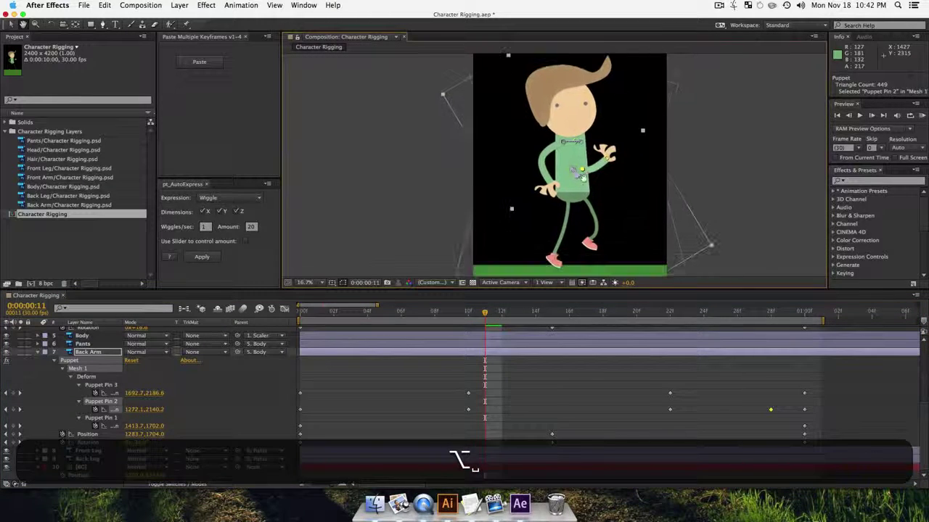
key(Home)
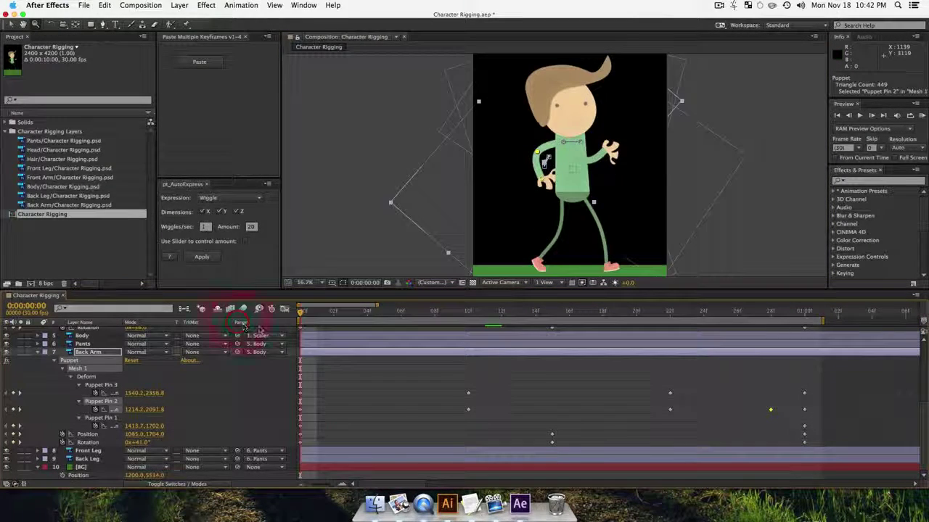
key(F2)
key(space)
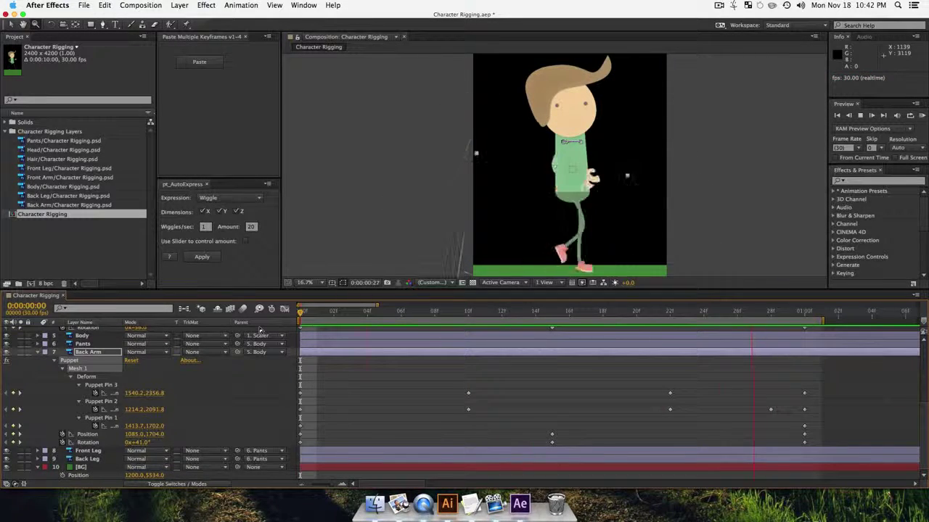
Step: Collapse the keyframed properties of the Back Arm and Front Arm layers
click(85, 361)
key(u)
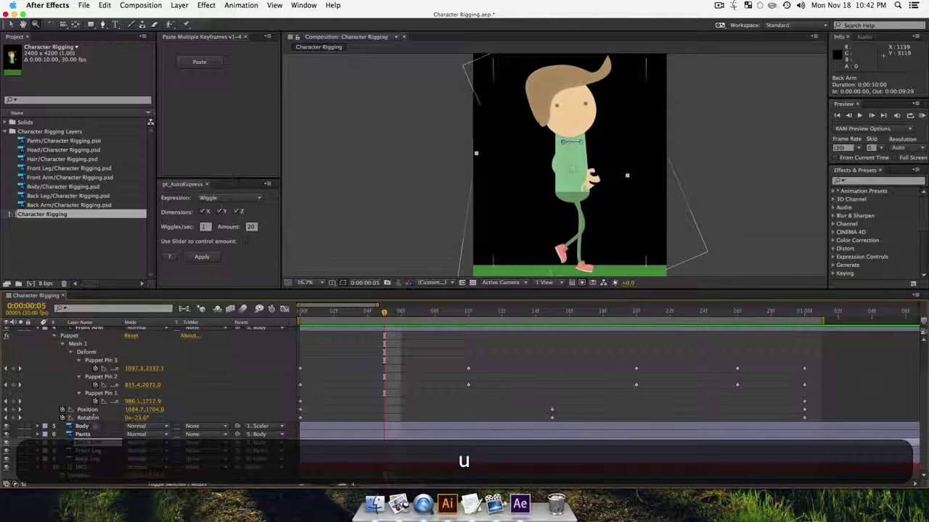
click(85, 327)
key(u)
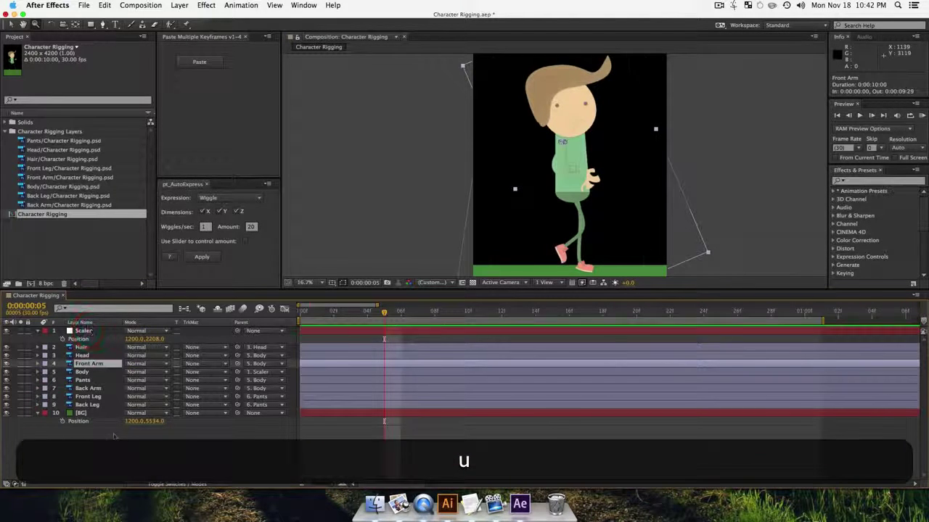
Step: Set the Head layer's rotation to -7° at the first frame and add a matching rotation keyframe at 1 second
click(81, 356)
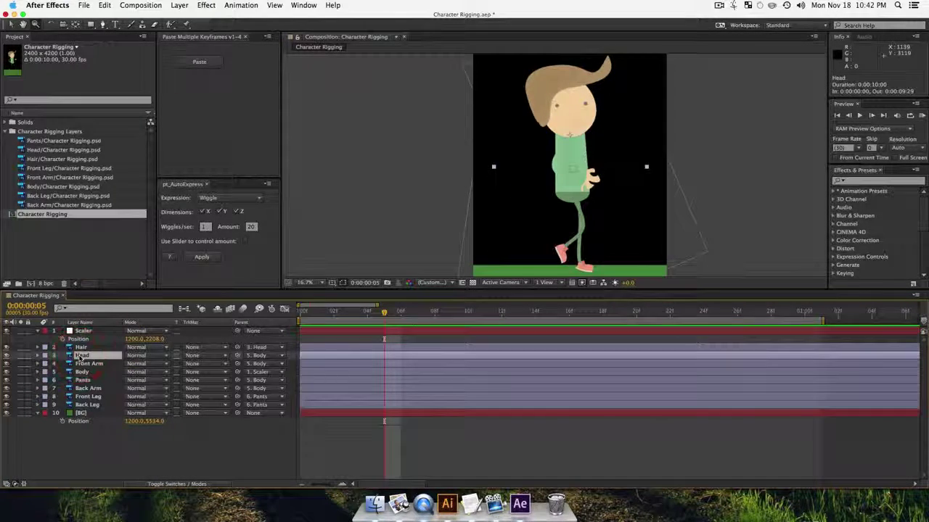
key(r)
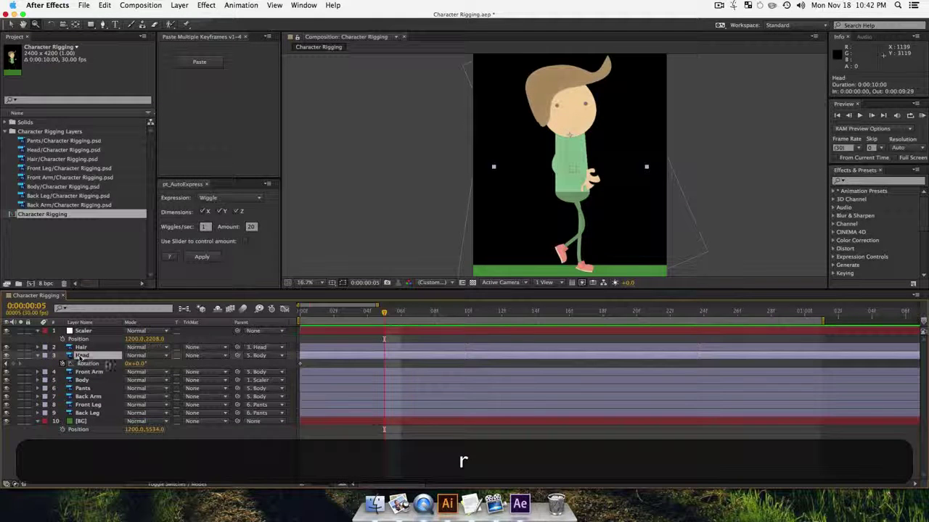
key(Home)
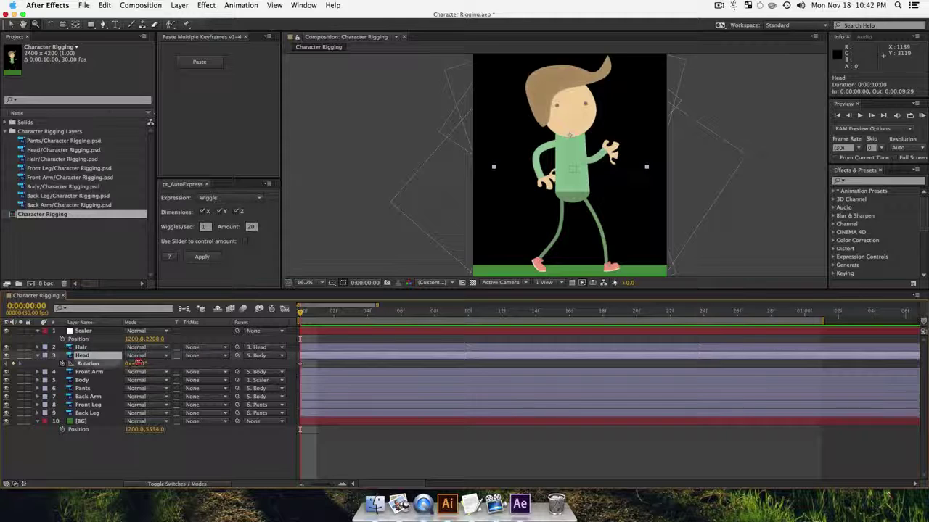
drag(137, 363, 135, 363)
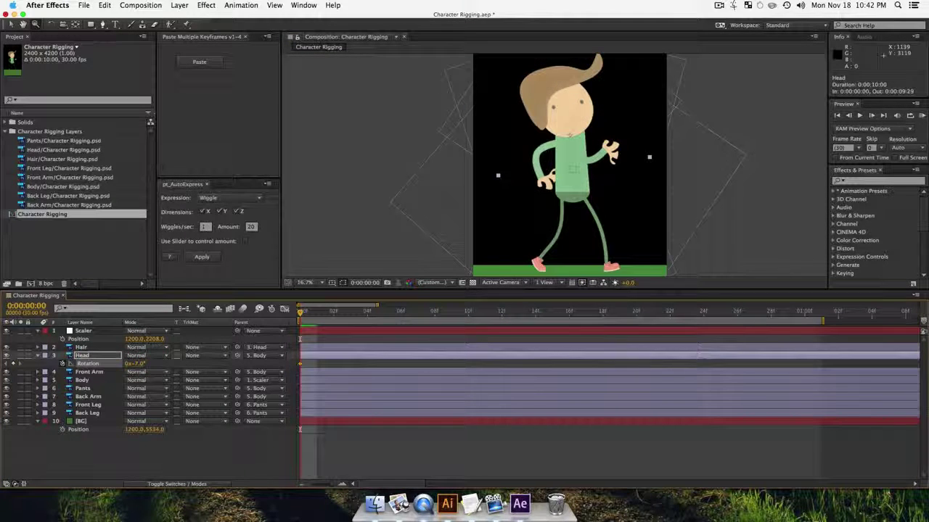
click(85, 355)
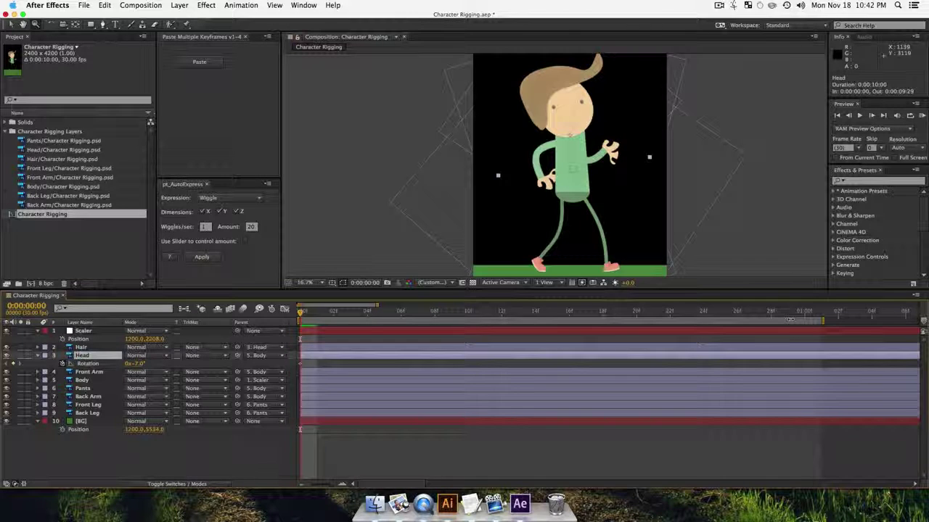
click(804, 312)
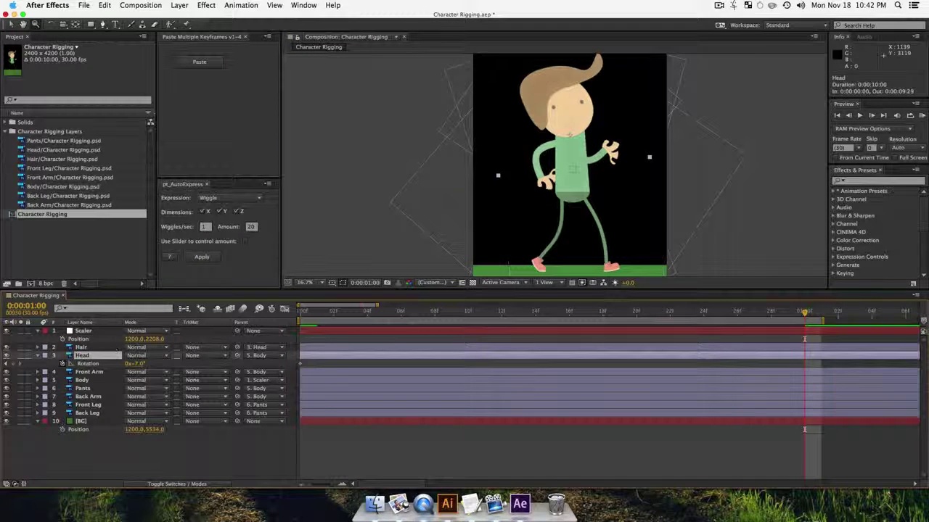
click(16, 363)
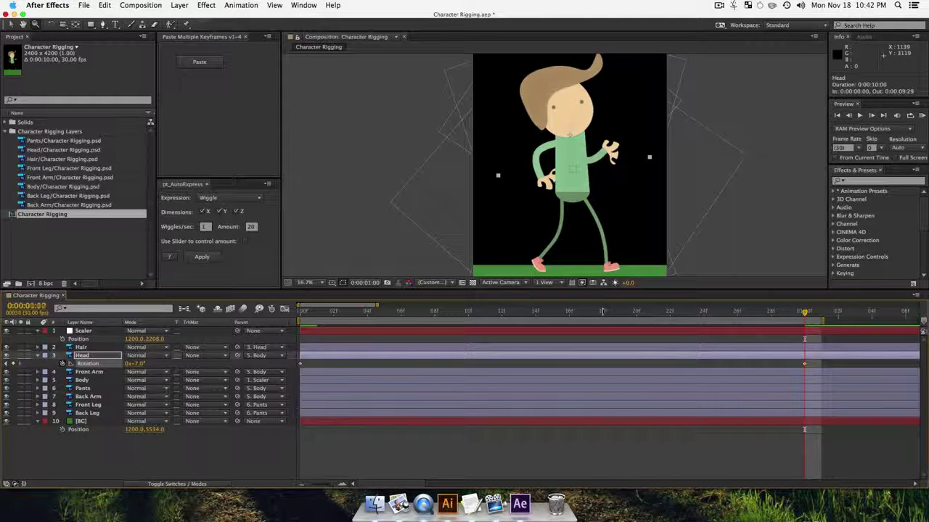
Step: Set the Head's rotation to +5° at frame 15 and scrub through the head motion
click(551, 312)
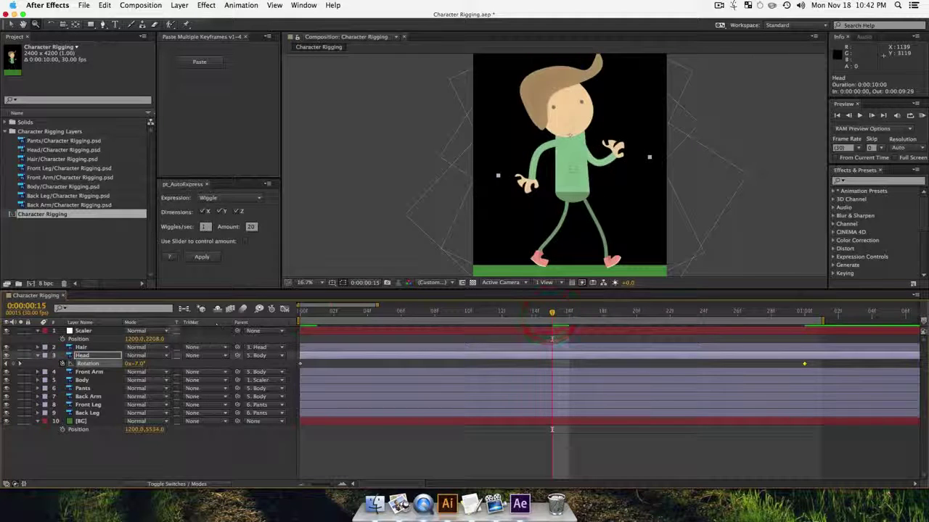
drag(144, 363, 148, 363)
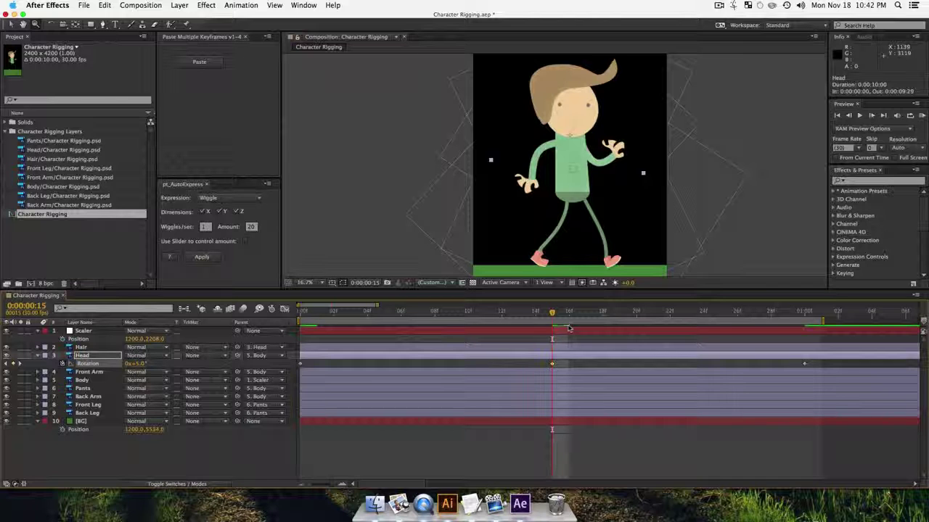
drag(551, 316, 481, 318)
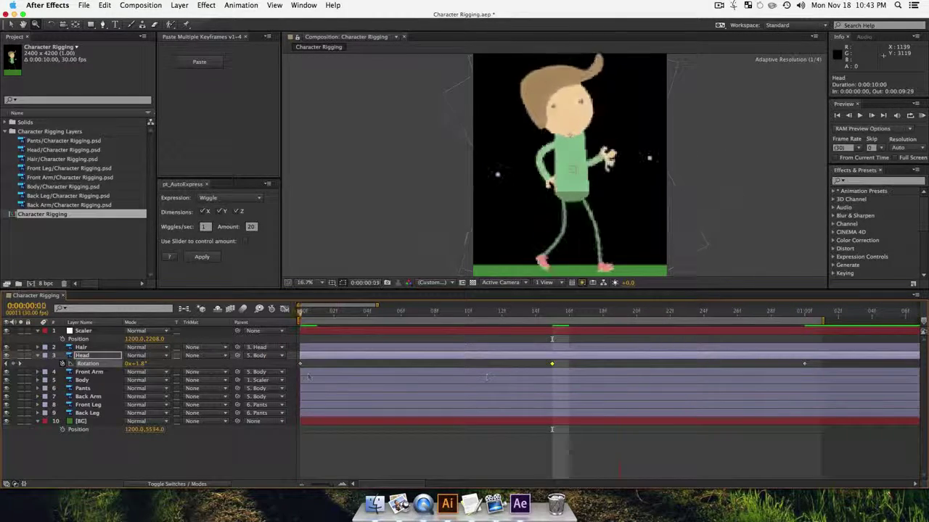
key(Home)
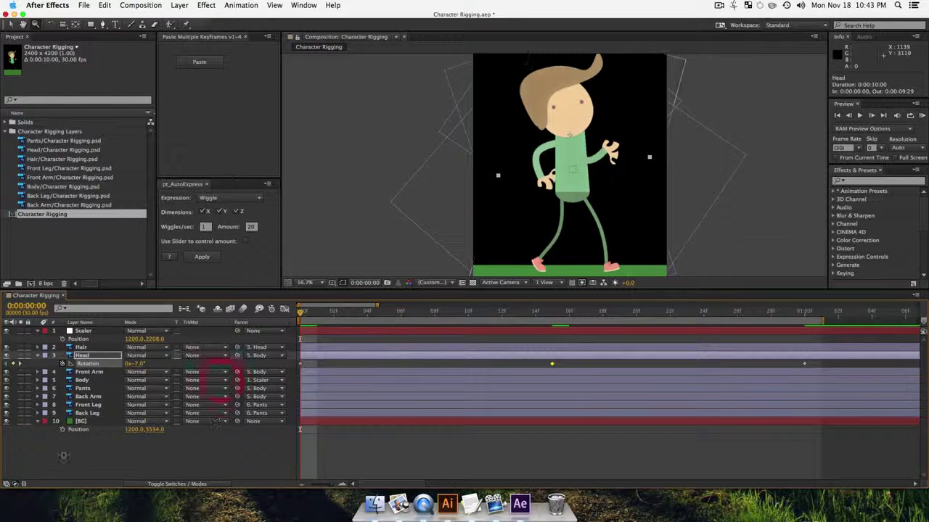
Step: Turn the BG layer into a guide layer
click(62, 455)
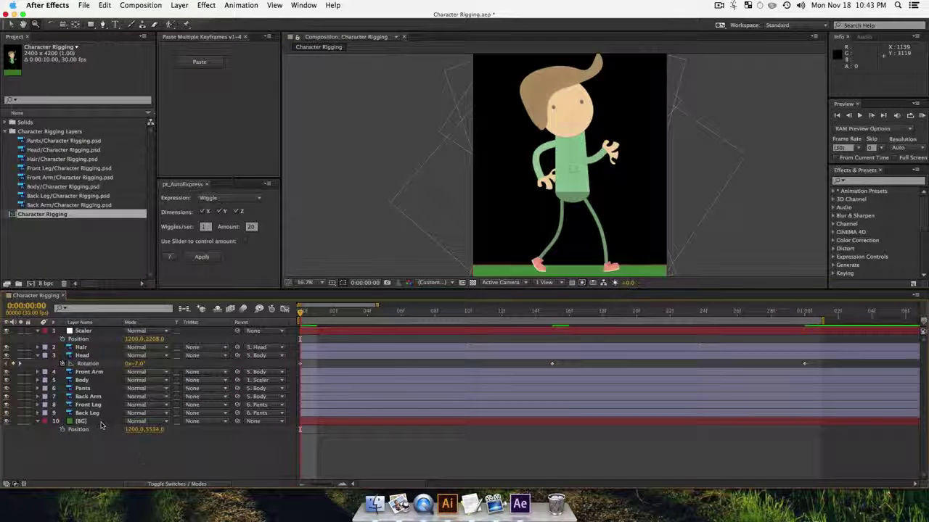
click(81, 420)
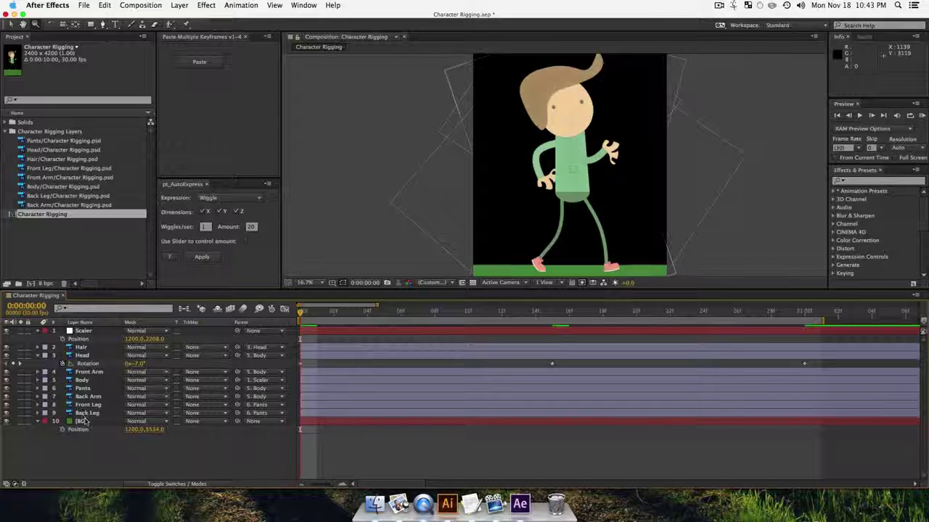
right_click(84, 421)
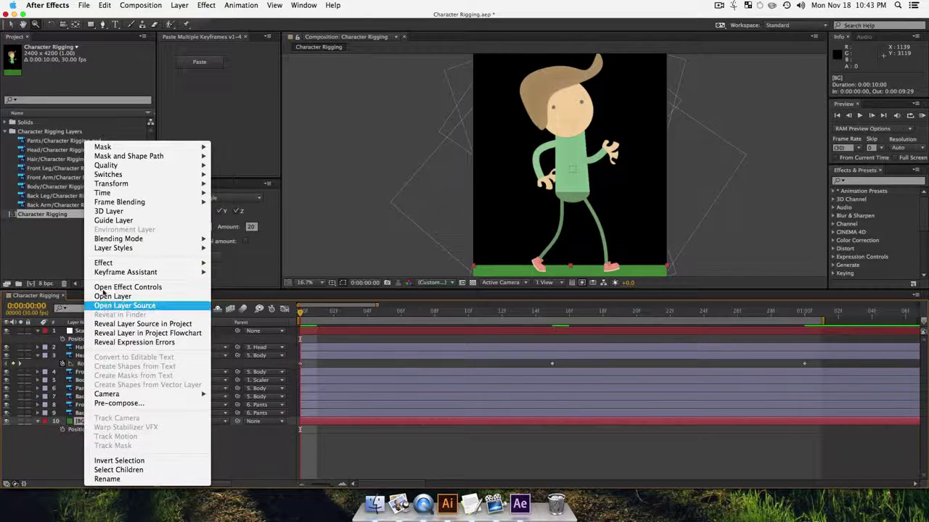
click(112, 220)
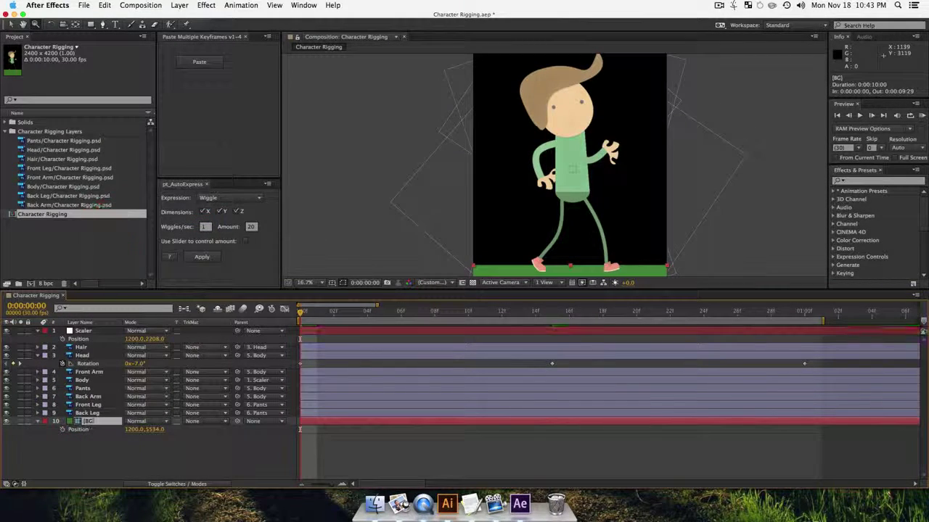
click(96, 447)
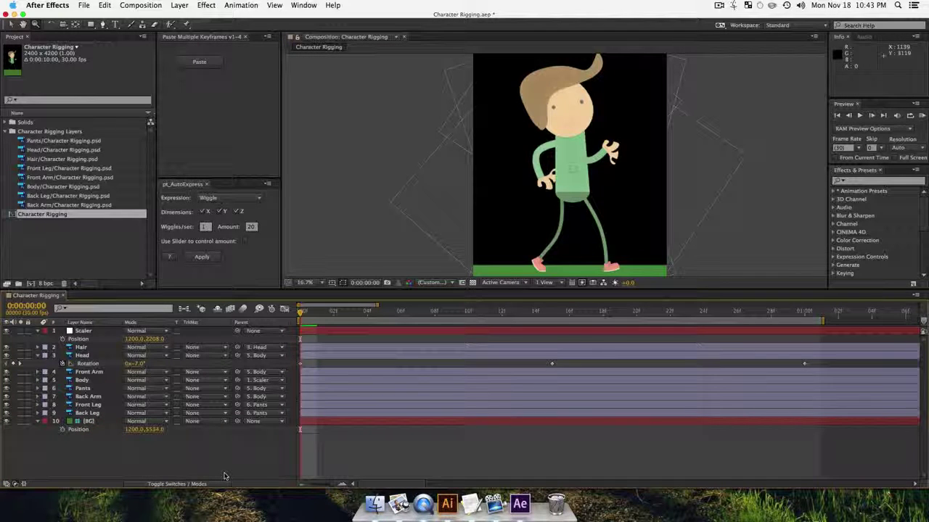
click(95, 453)
key(space)
drag(528, 215, 524, 168)
click(115, 502)
click(85, 417)
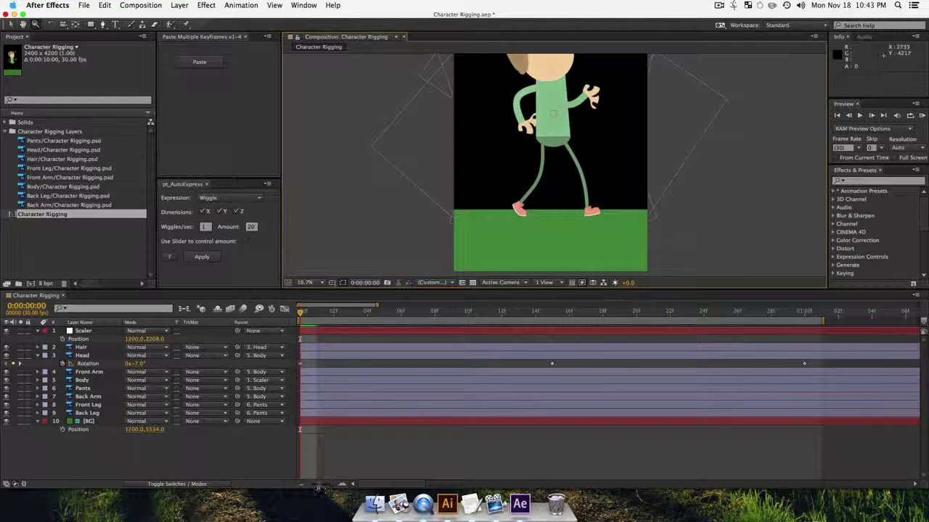
Step: Show the full composition duration in the timeline and reveal the keyframed properties of all layers from Hair through Back Leg
drag(318, 487, 305, 488)
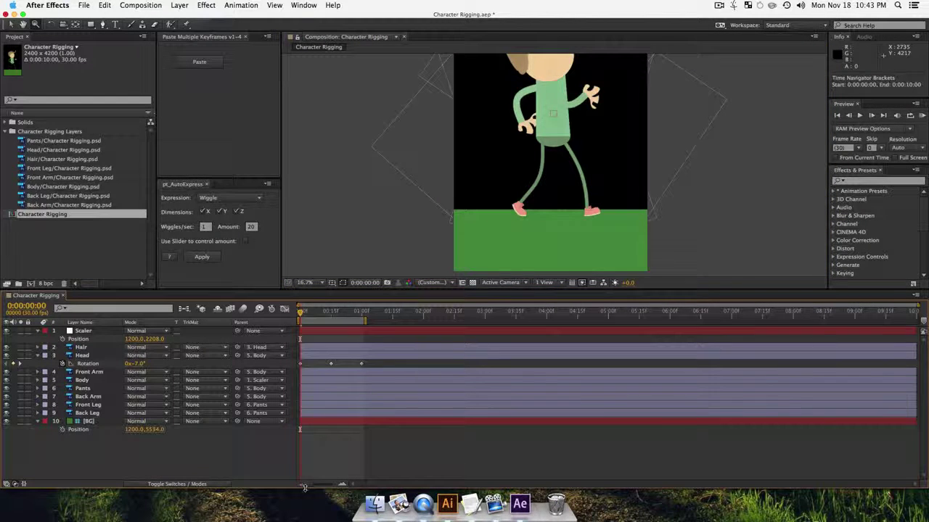
click(81, 348)
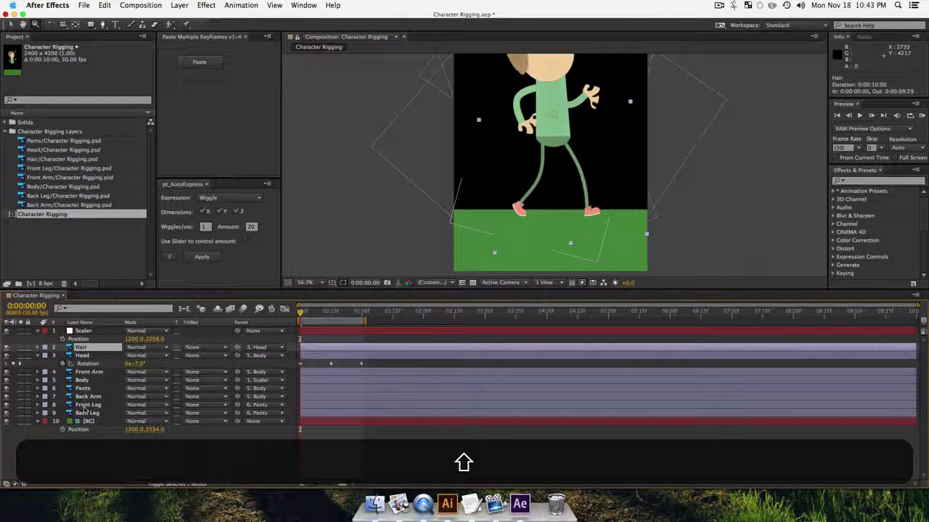
shift+click(85, 412)
key(u)
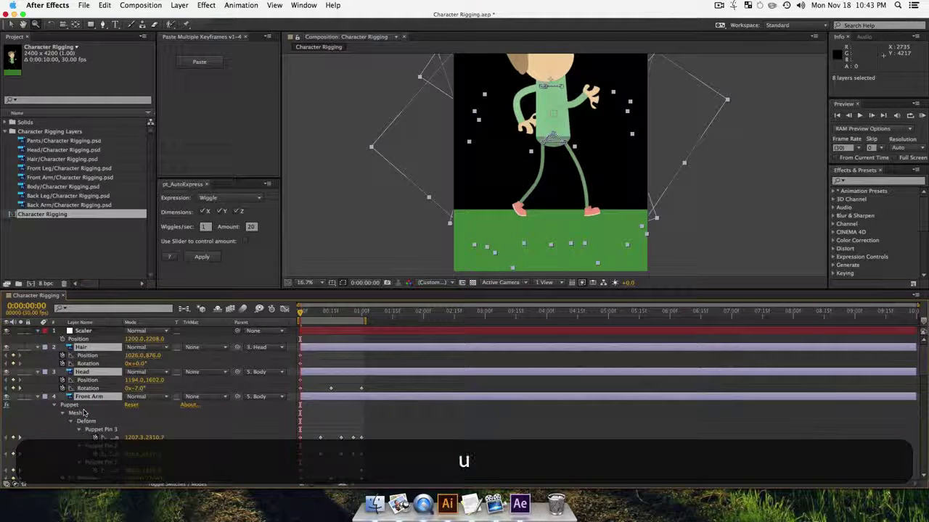
scroll(336, 407, down, 10)
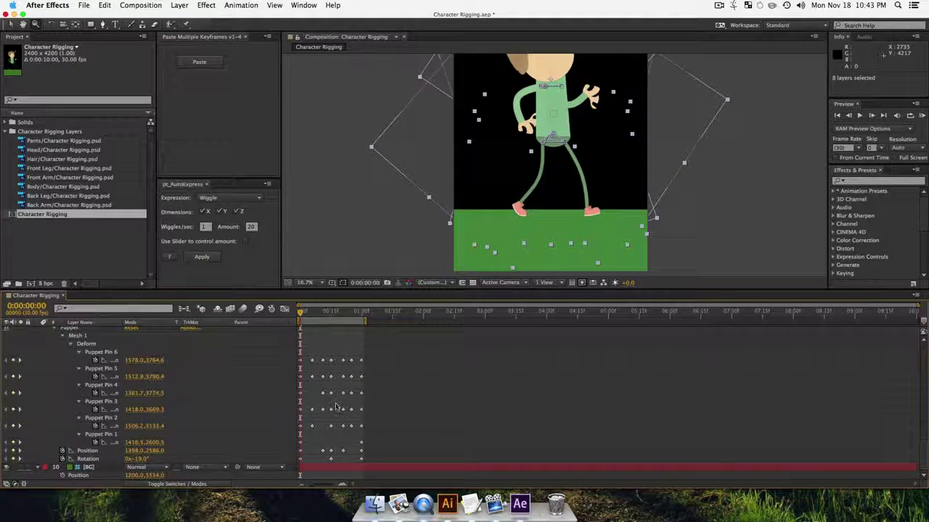
scroll(336, 409, up, 5)
scroll(340, 409, down, 5)
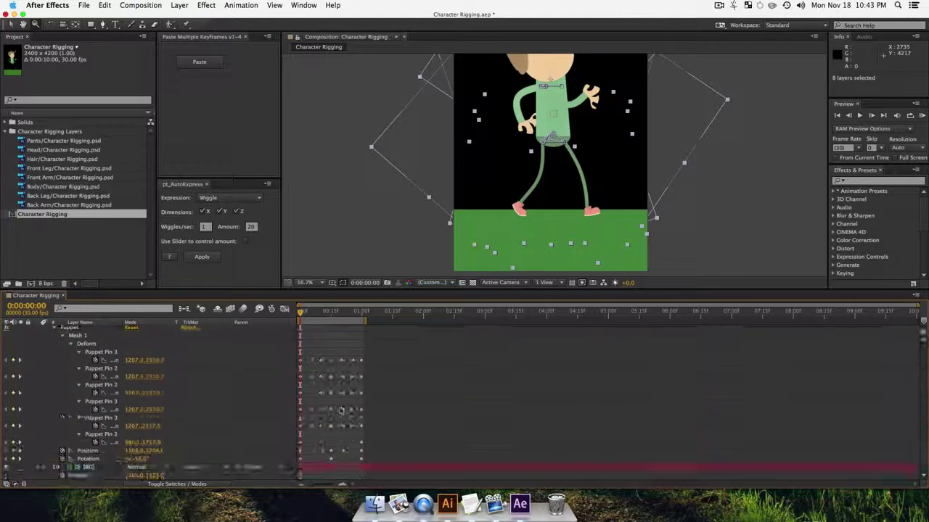
Step: Select all the keyframes of the character layers, from Back Leg up to Hair
drag(376, 465, 296, 348)
scroll(334, 370, down, 10)
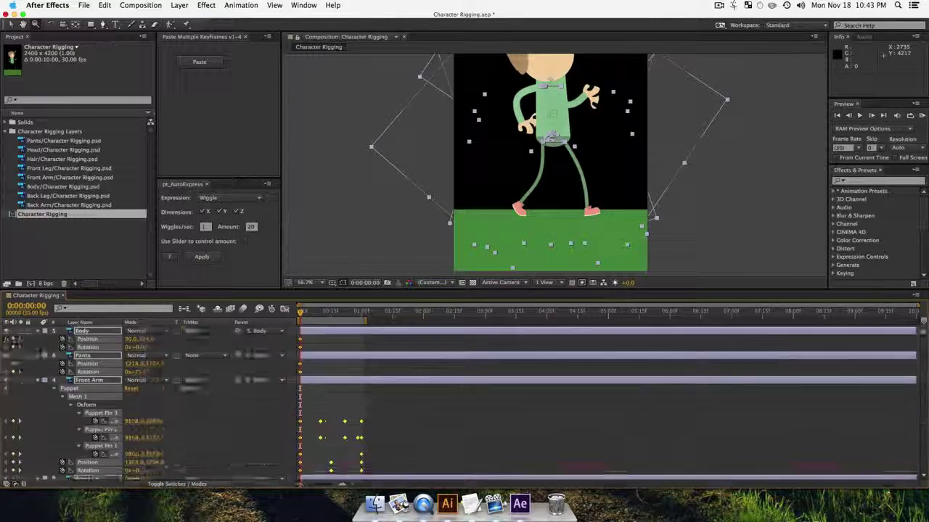
scroll(321, 438, up, 15)
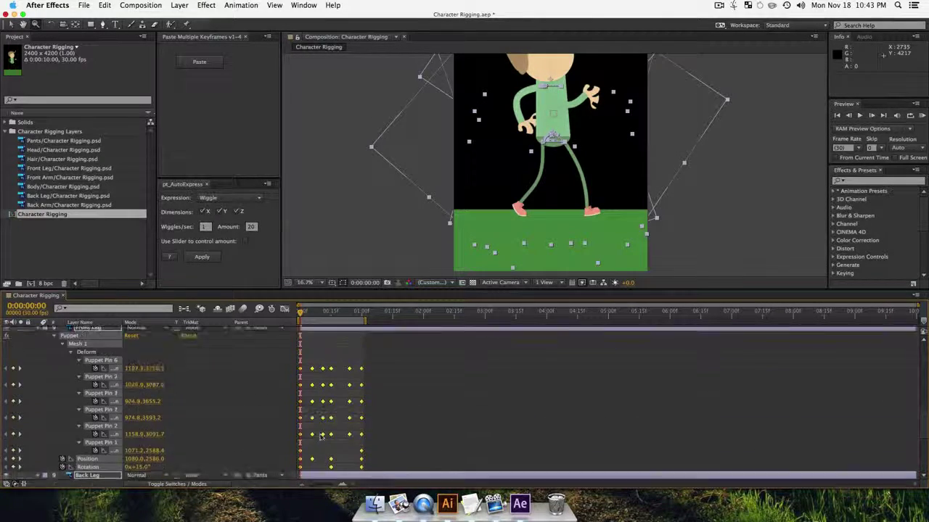
scroll(320, 423, up, 10)
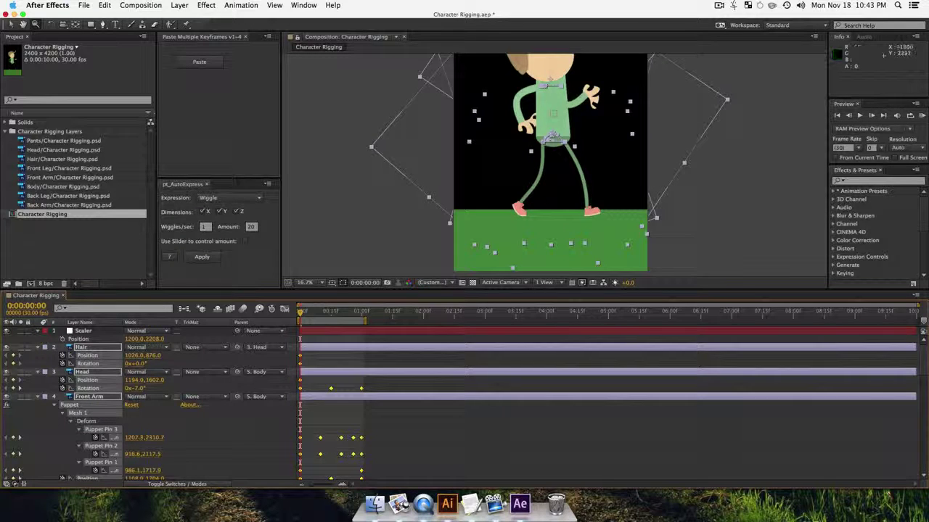
Step: Apply a Loop expression to the selected properties, with continue before the keys and cycle after the keys
click(260, 200)
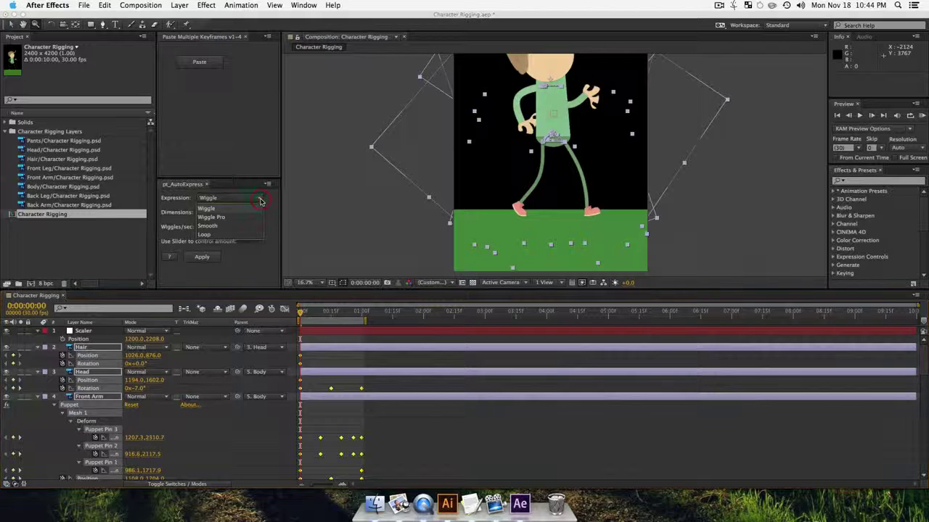
click(205, 235)
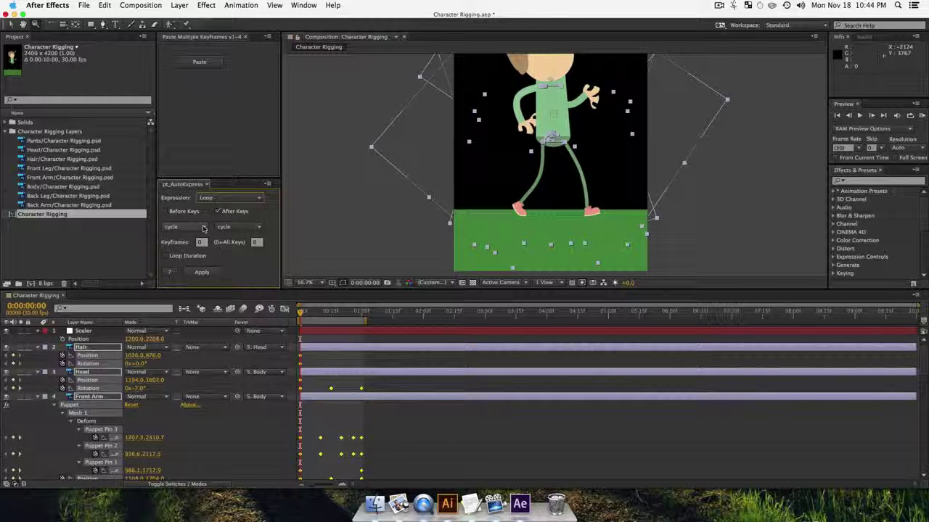
click(204, 228)
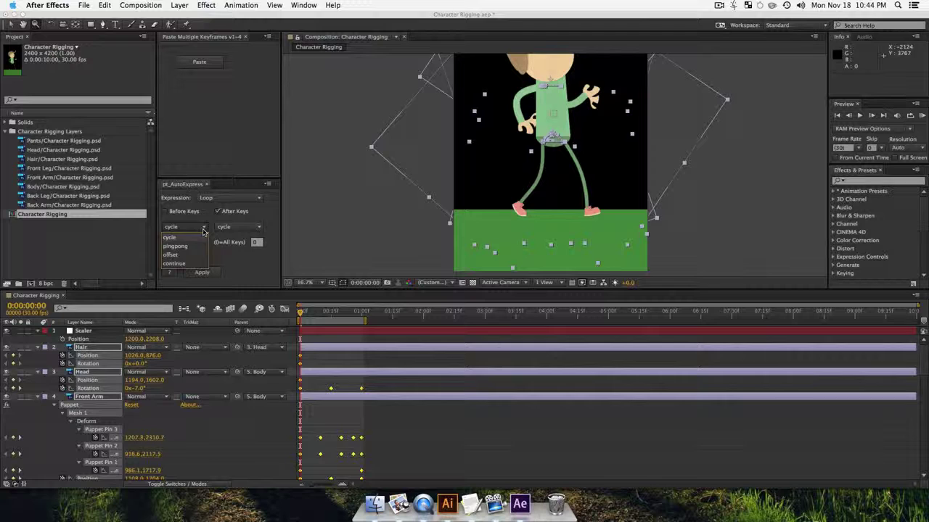
click(174, 264)
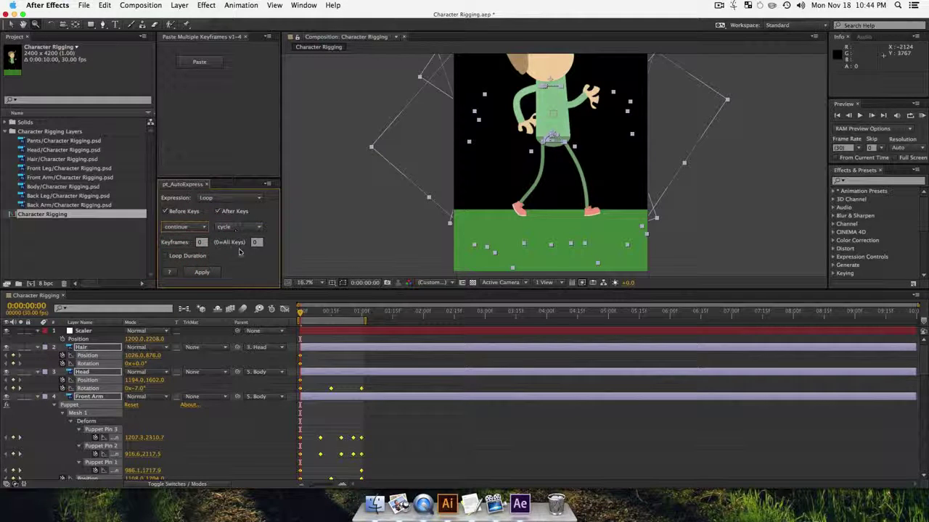
click(202, 274)
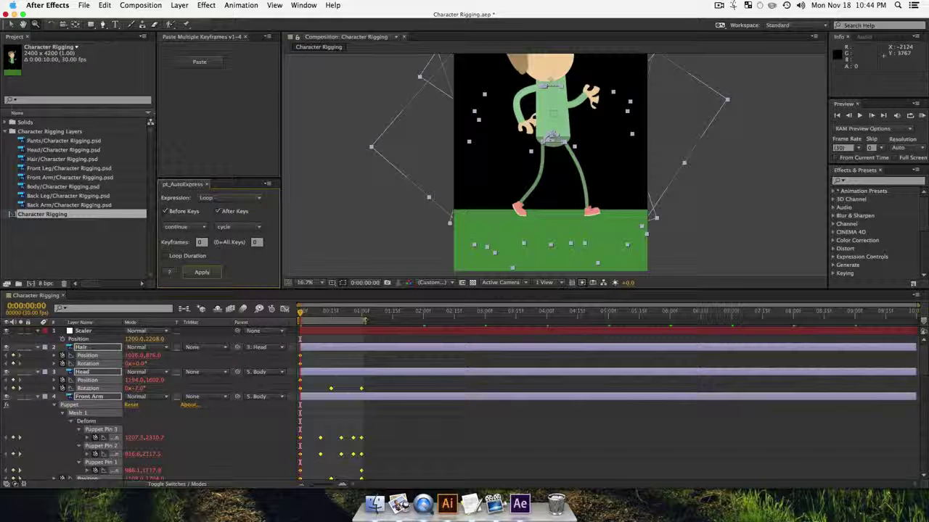
Step: Extend the work area to the end of the composition and preview the looping walk cycle from the start
drag(364, 319, 915, 312)
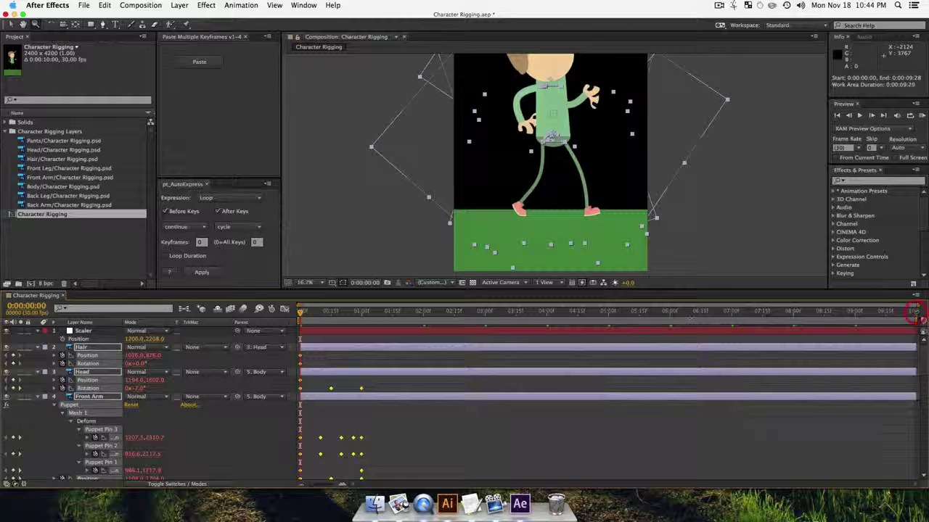
click(301, 318)
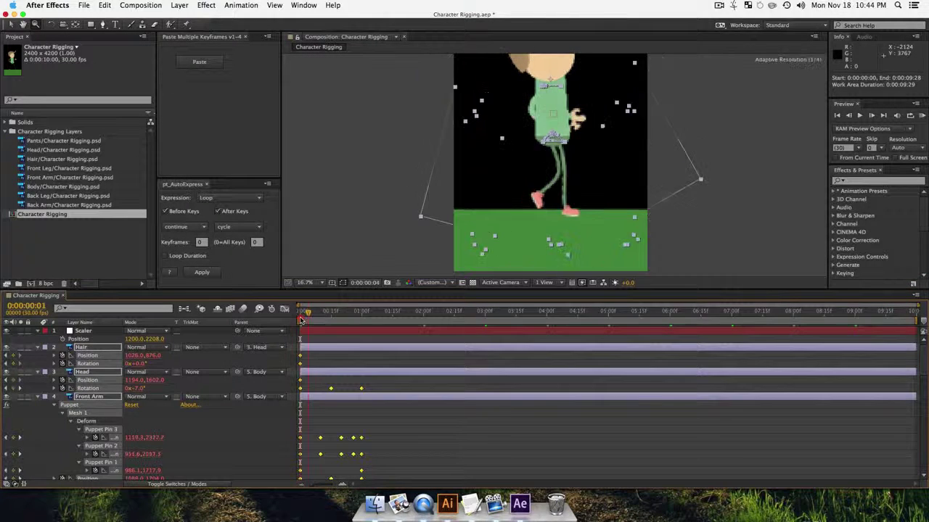
key(KP_0)
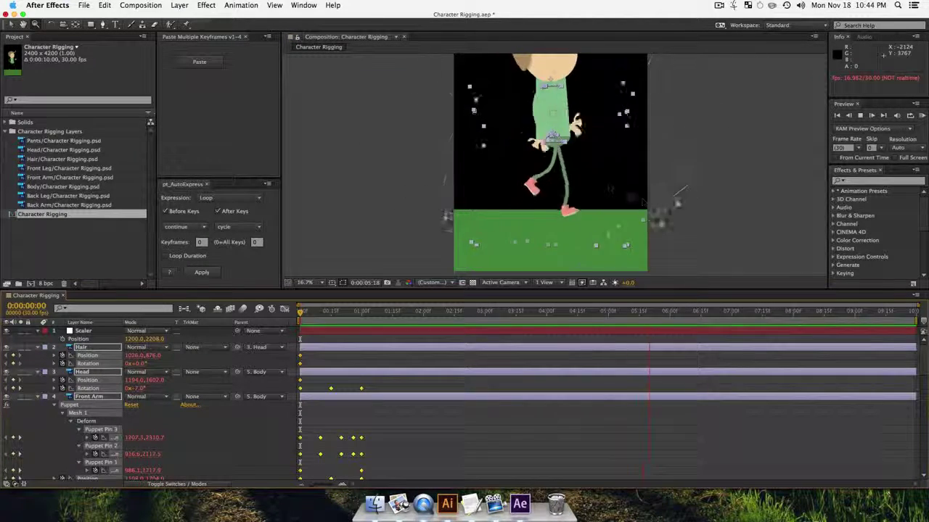
key(space)
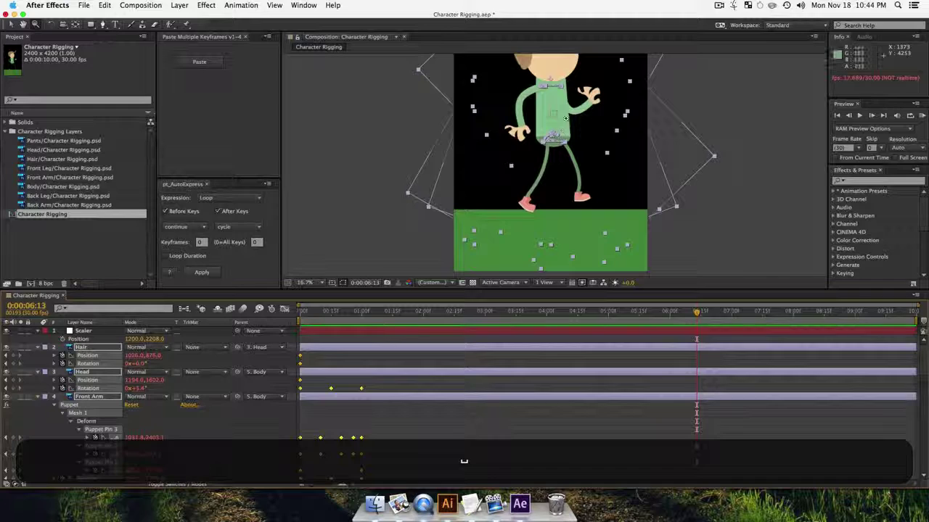
key(v)
key(space)
drag(565, 80, 559, 121)
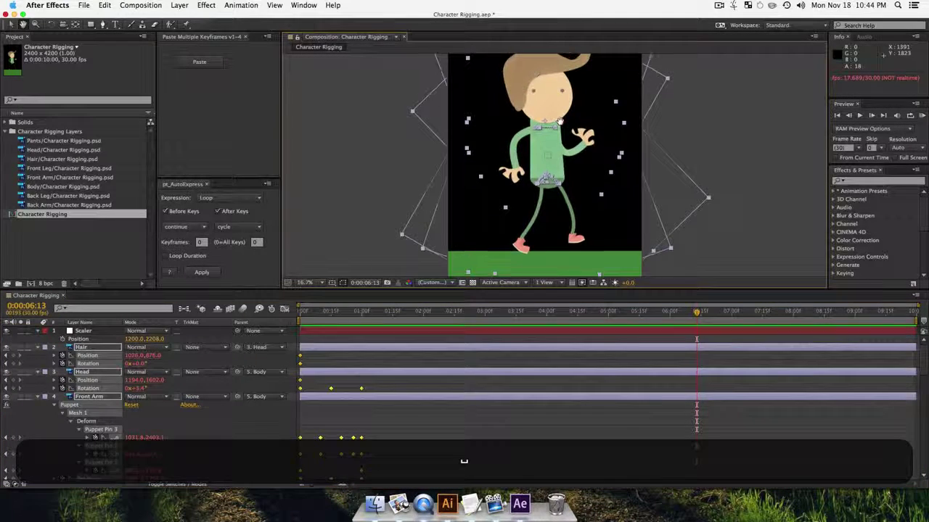
Step: Return to the start of the composition and preview the looping walk cycle with the whole character in view
key(z)
click(541, 134)
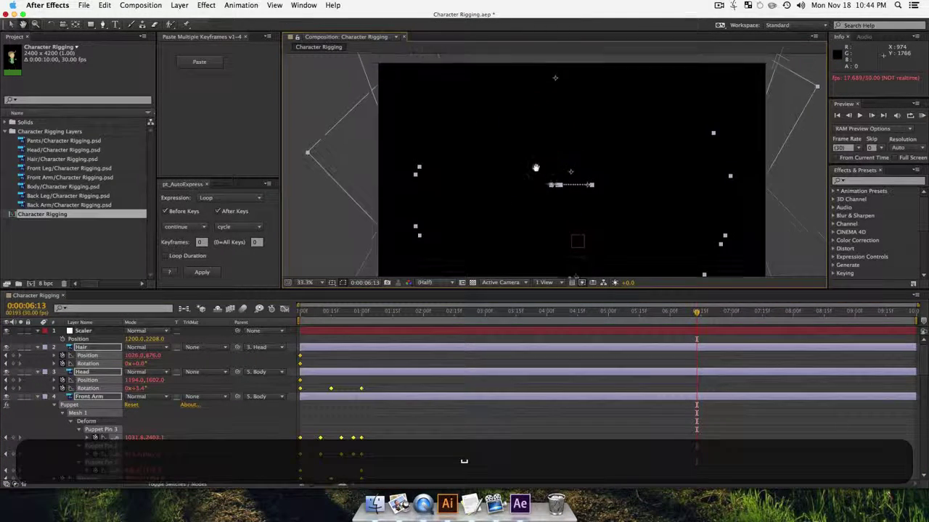
drag(535, 167, 530, 130)
key(z)
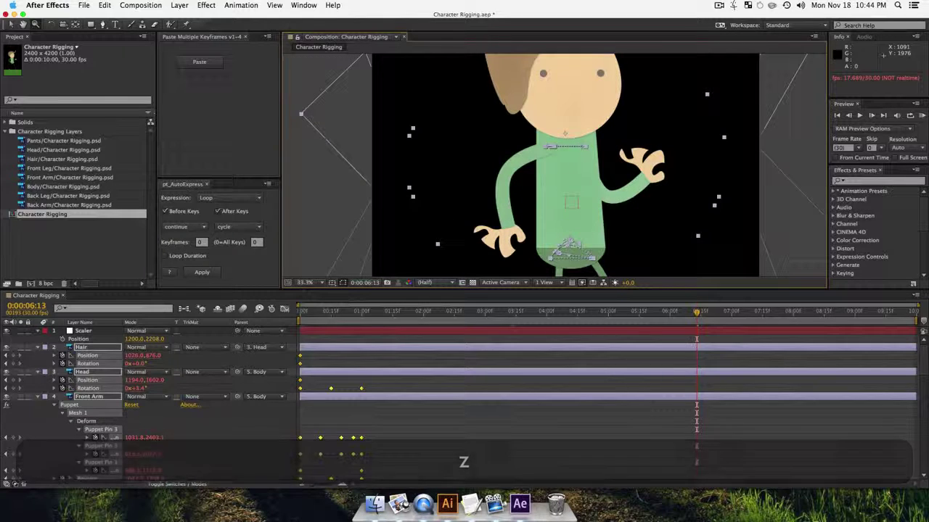
alt+click(540, 172)
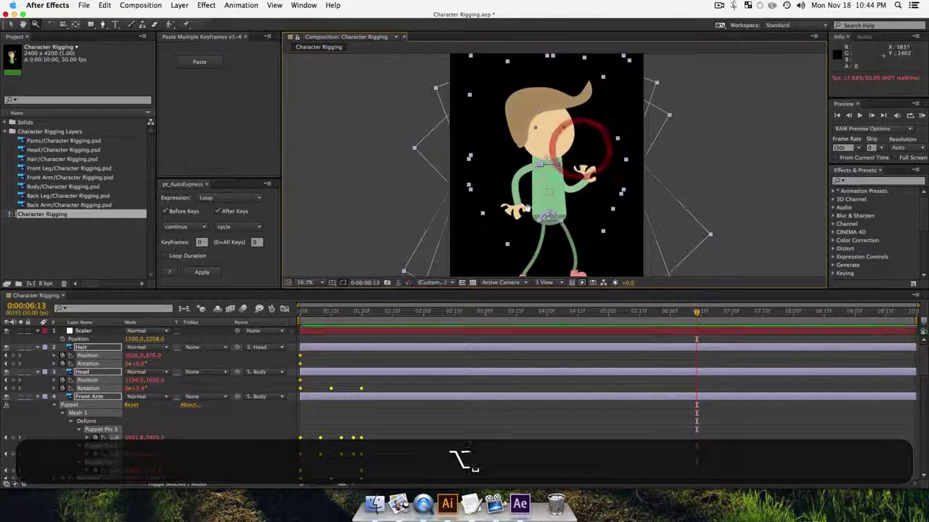
key(v)
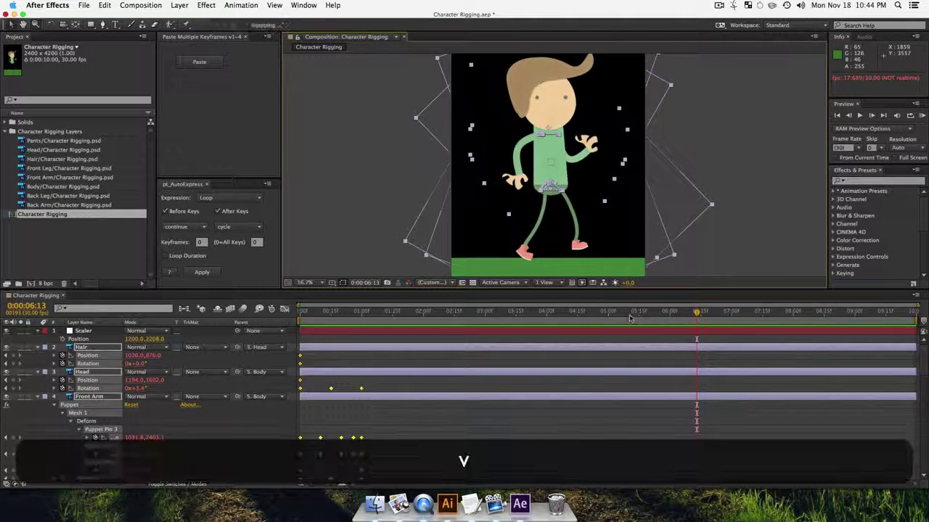
drag(689, 314, 241, 321)
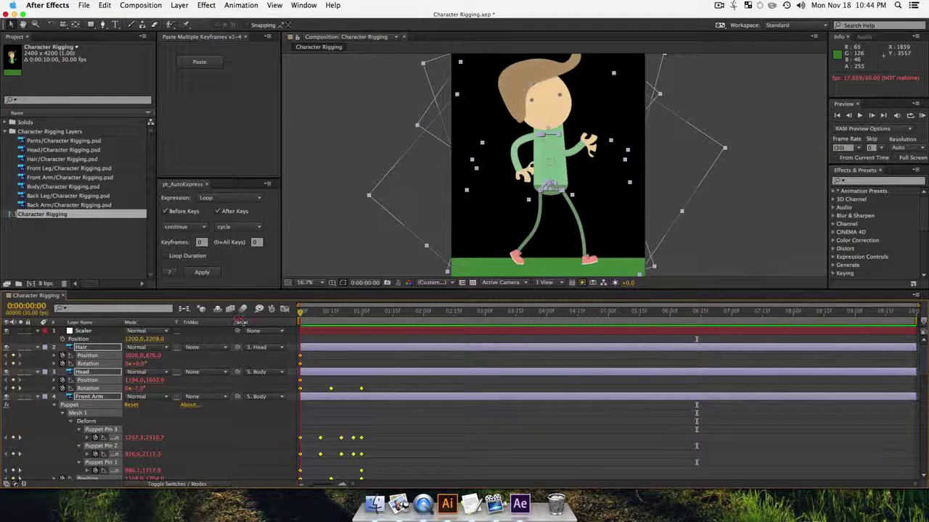
key(space)
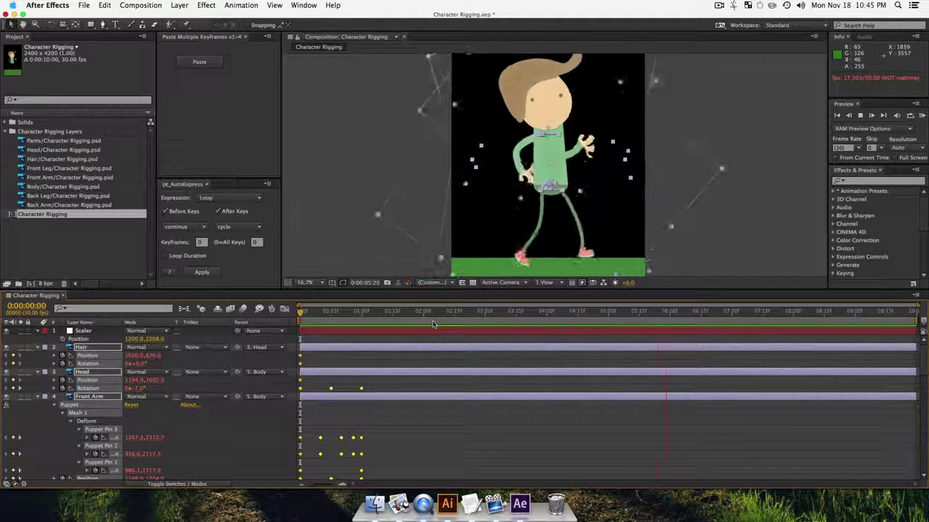
key(space)
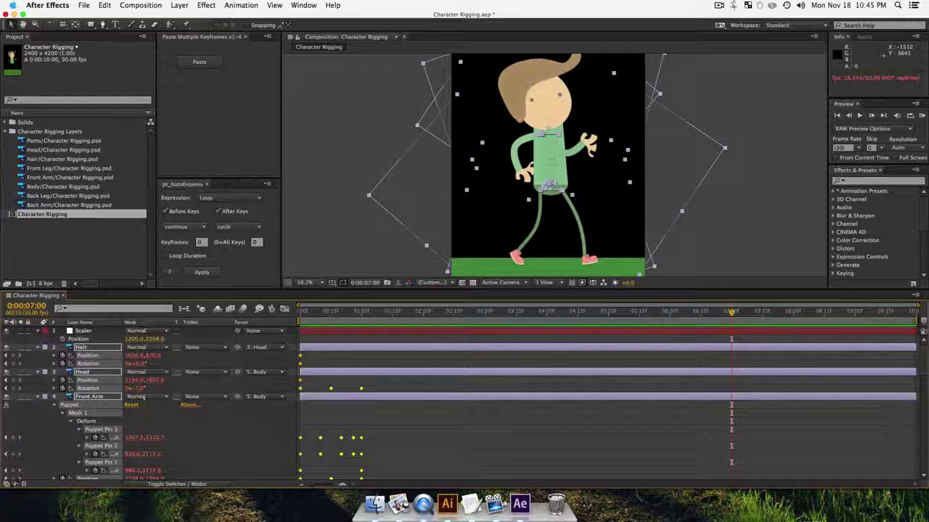
Step: Collapse the keyframed properties of all layers, deselect them and preview the walk cycle without layer outlines
click(90, 348)
key(alt+super+a)
key(super+a)
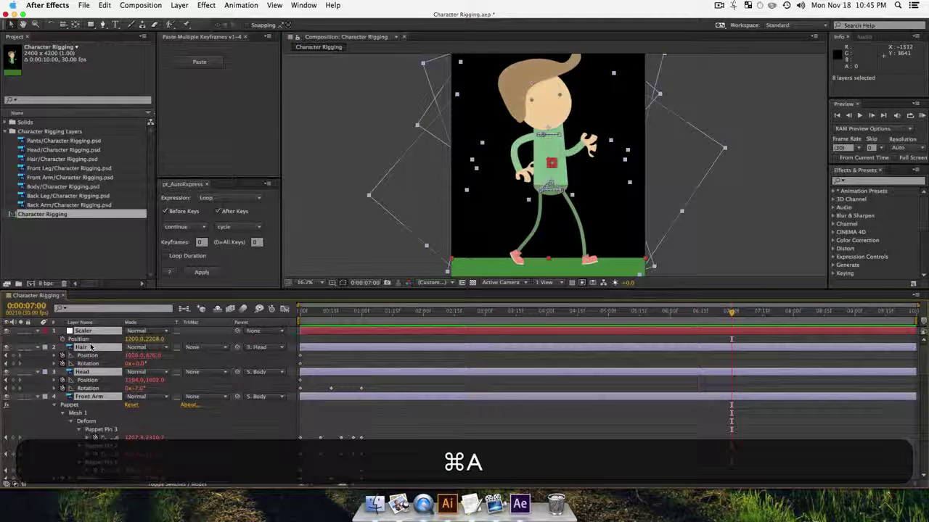
key(u)
click(157, 436)
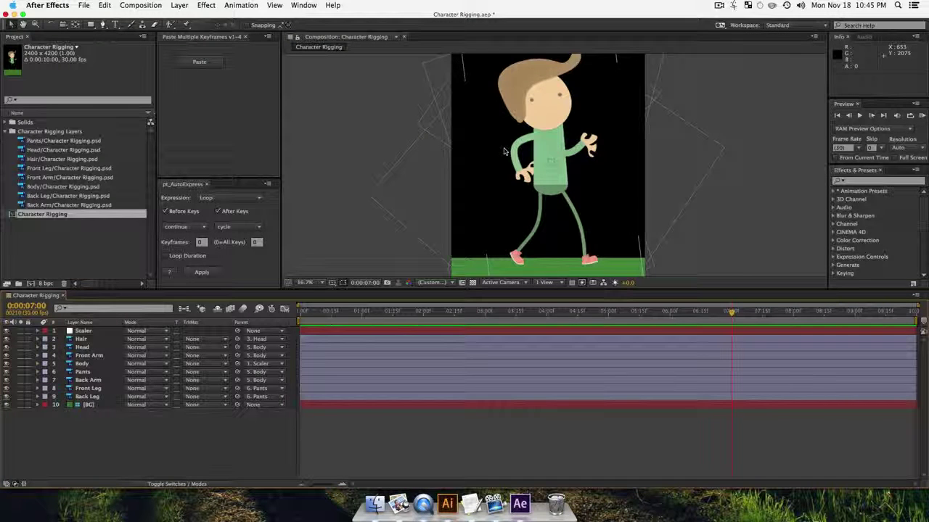
key(space)
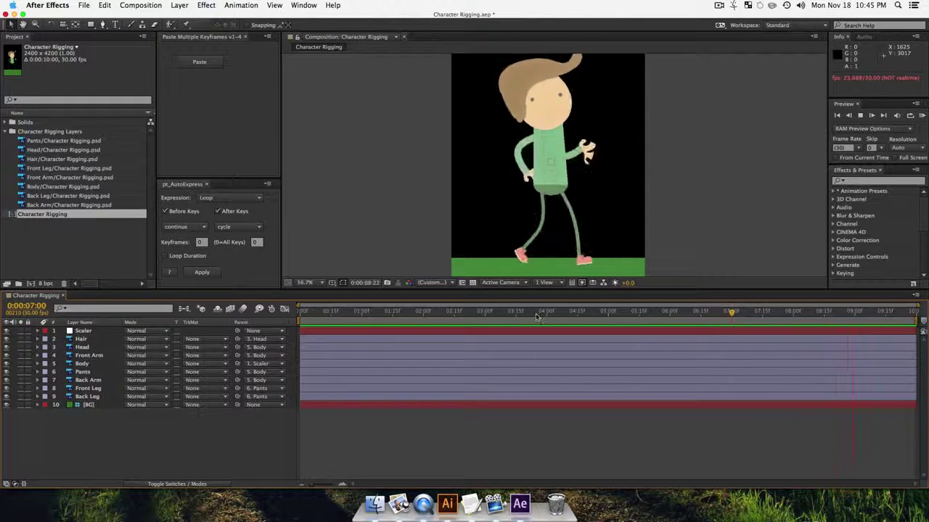
key(space)
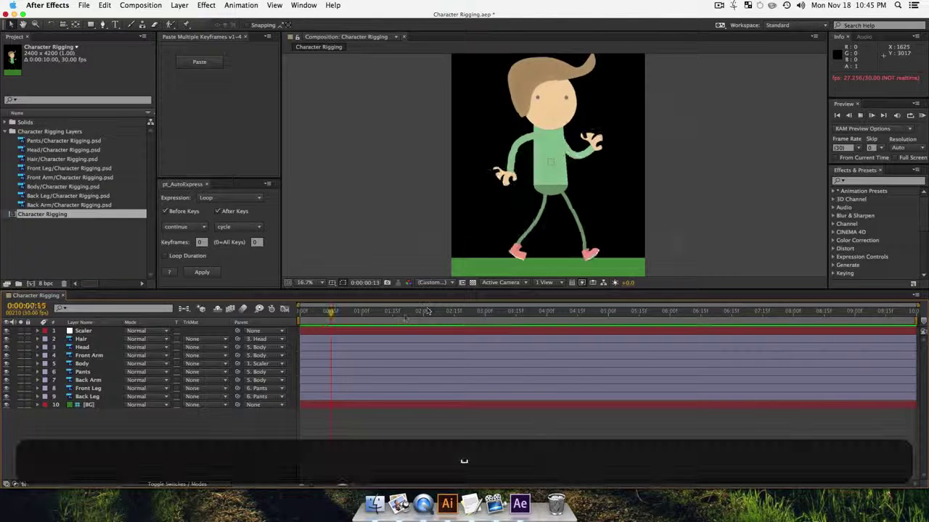
Step: With no layer selected, draw a flat dark ellipse on the ground across both feet as a new shape layer
click(91, 426)
click(80, 397)
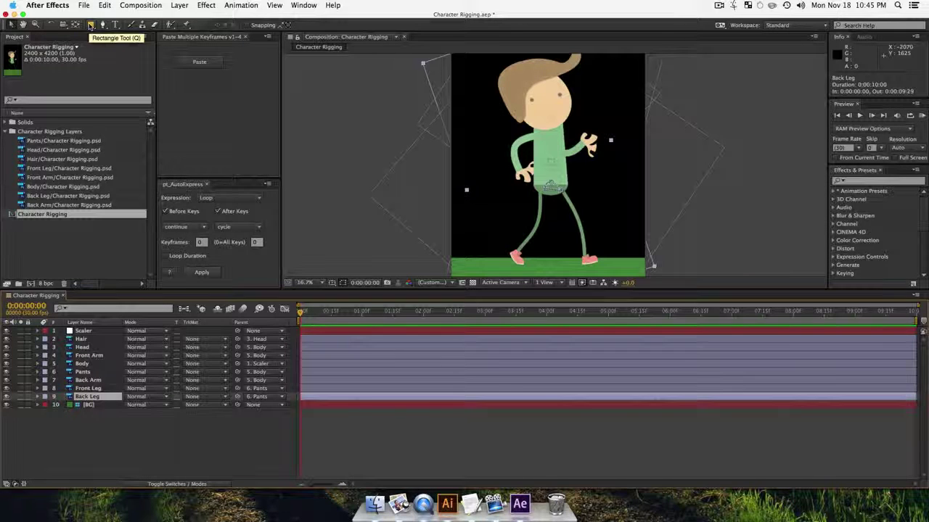
click(91, 24)
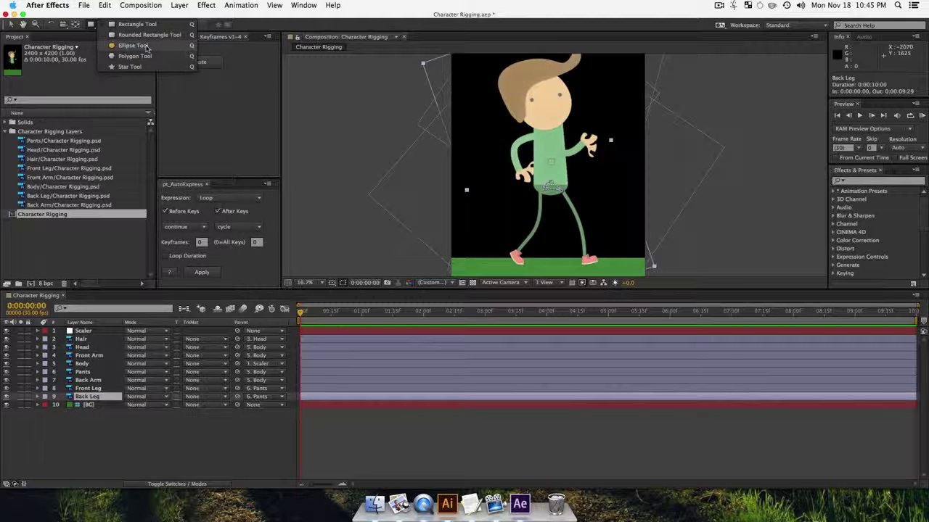
click(145, 46)
drag(497, 254, 589, 259)
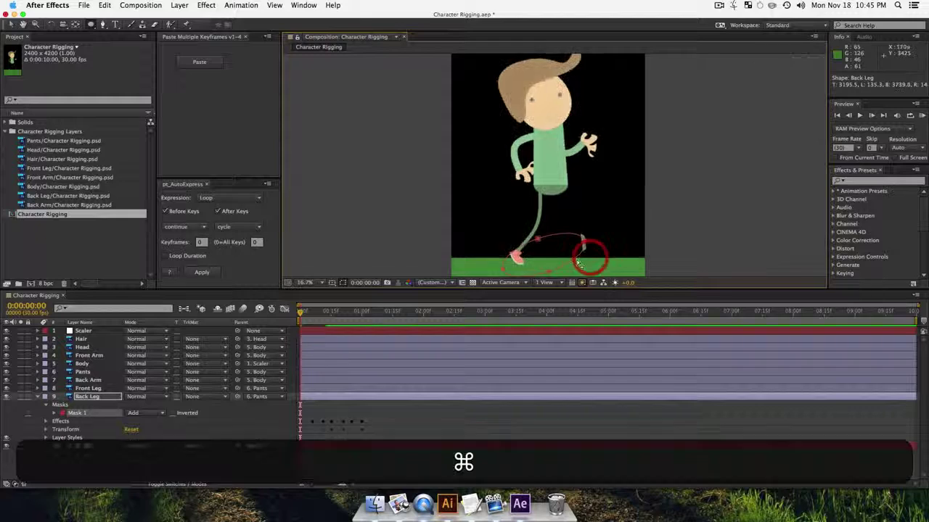
key(super+z)
click(557, 459)
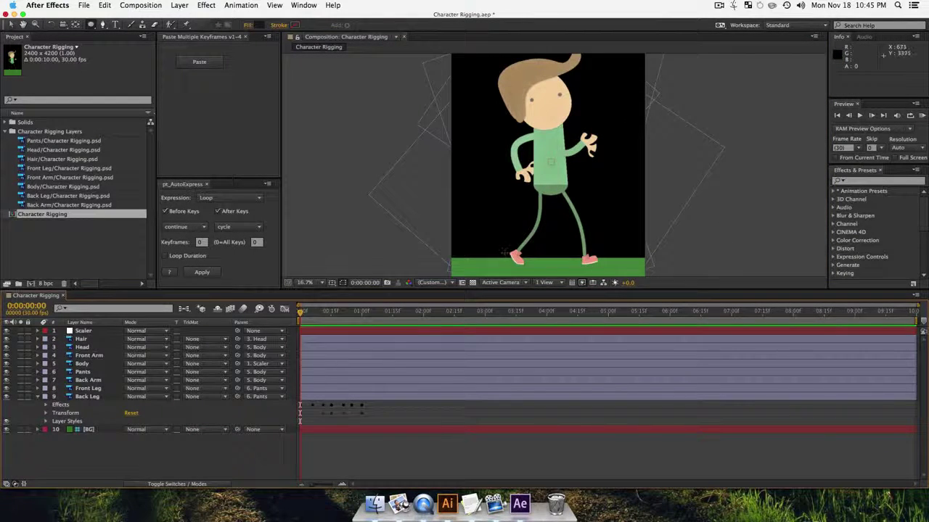
drag(503, 254, 597, 271)
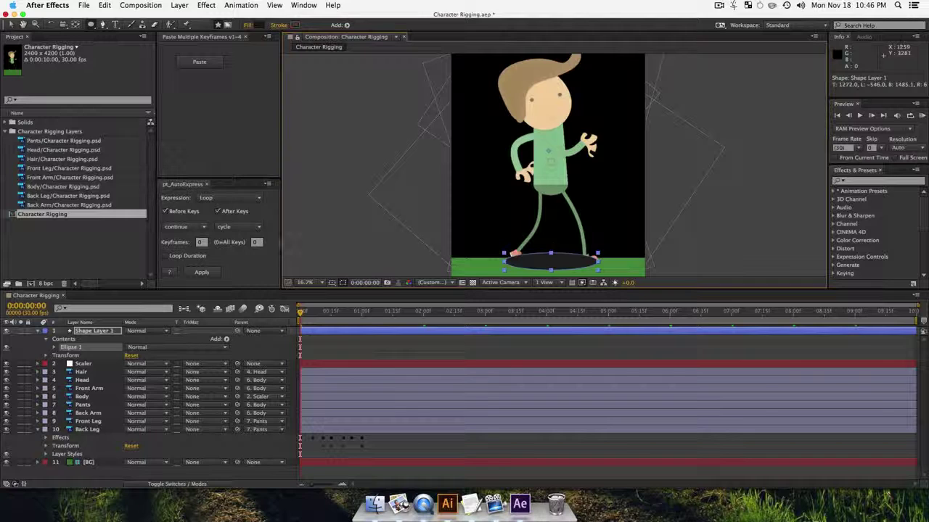
Step: Apply Gaussian Blur to the ellipse's shape layer with a blurriness of 78.3
click(863, 182)
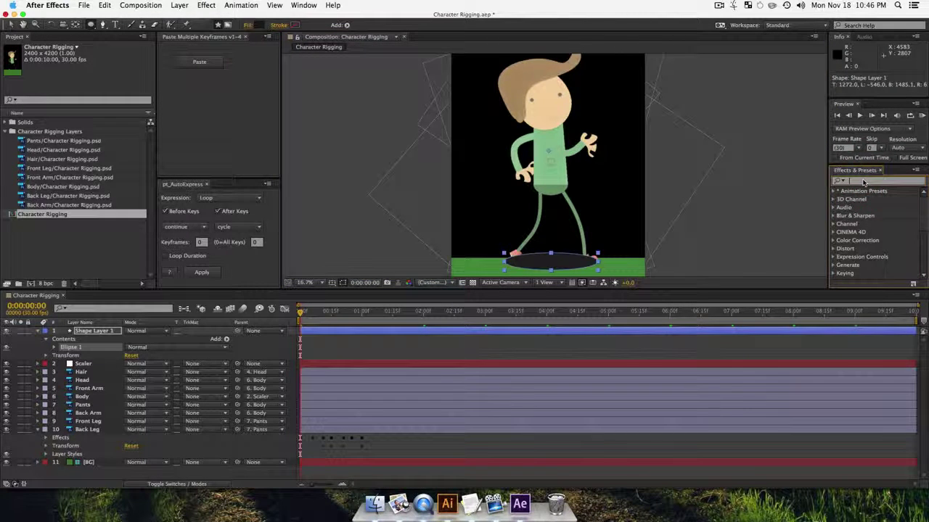
text(gaus)
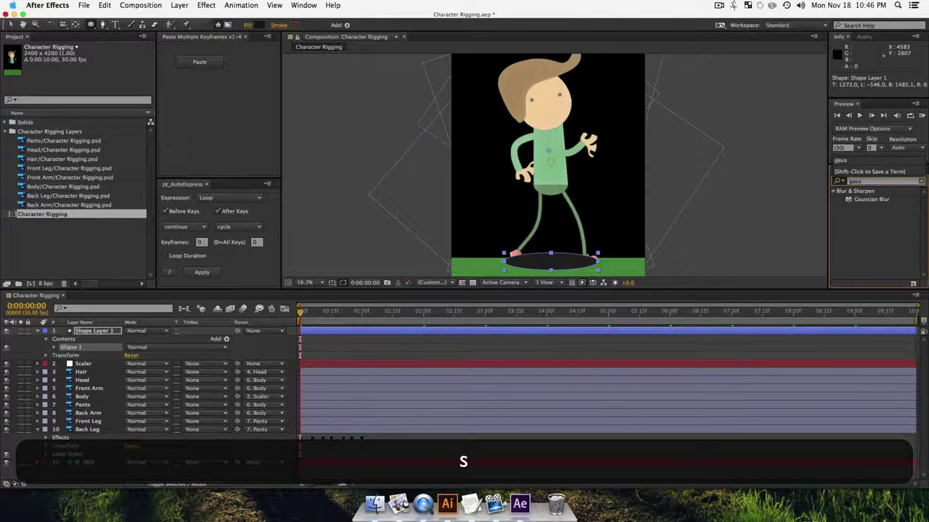
drag(871, 199, 103, 335)
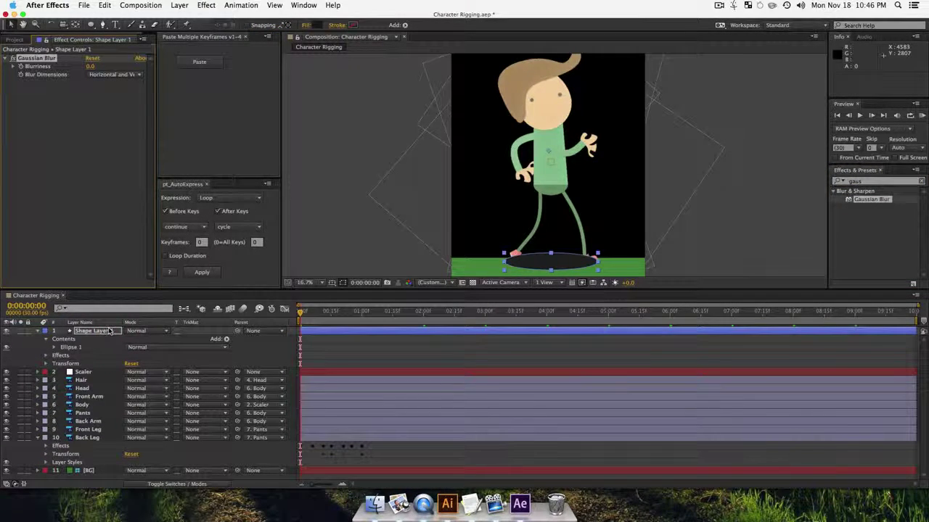
drag(90, 66, 116, 67)
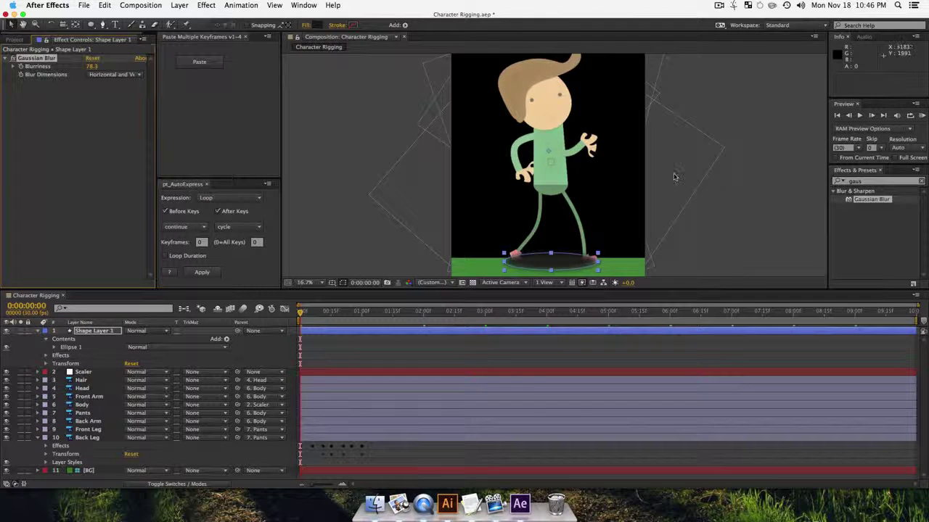
Step: Set the ellipse layer's opacity to 17% and place it between the Back Leg and BG layers
key(z)
click(511, 263)
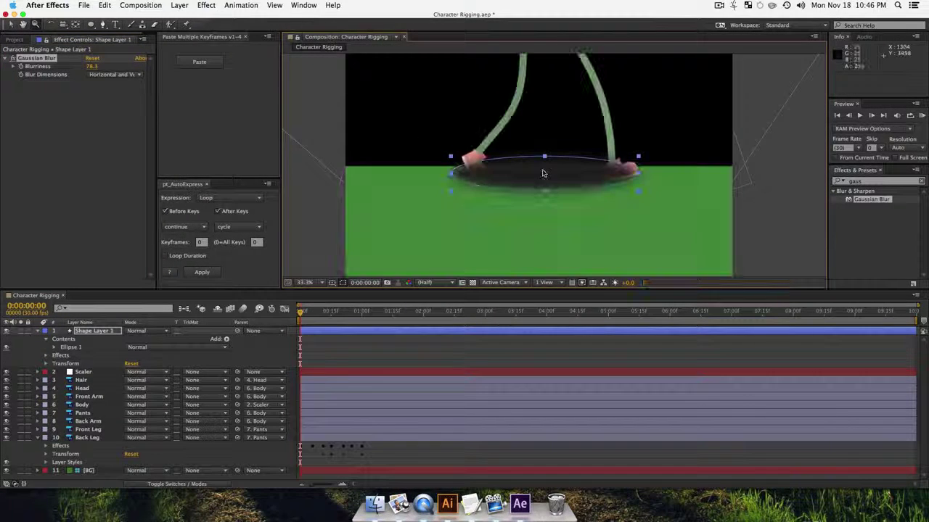
click(93, 331)
key(t)
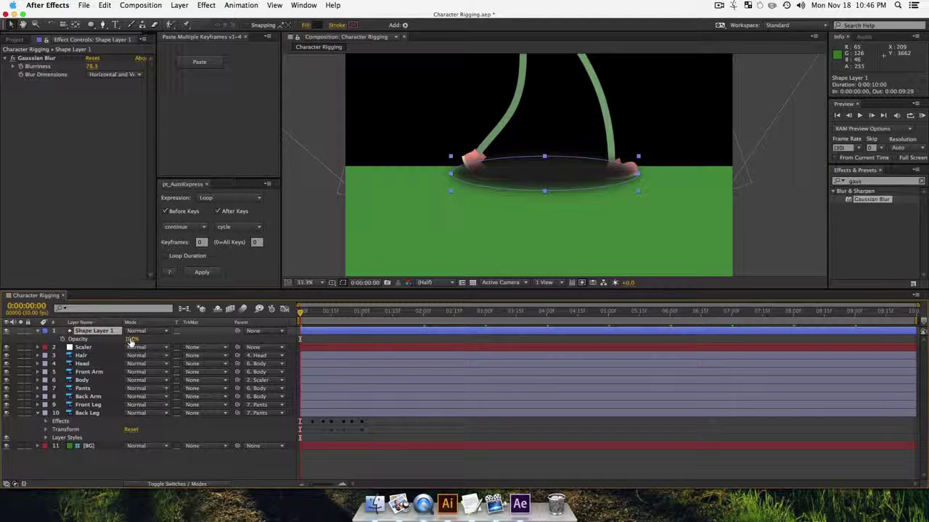
drag(131, 339, 94, 430)
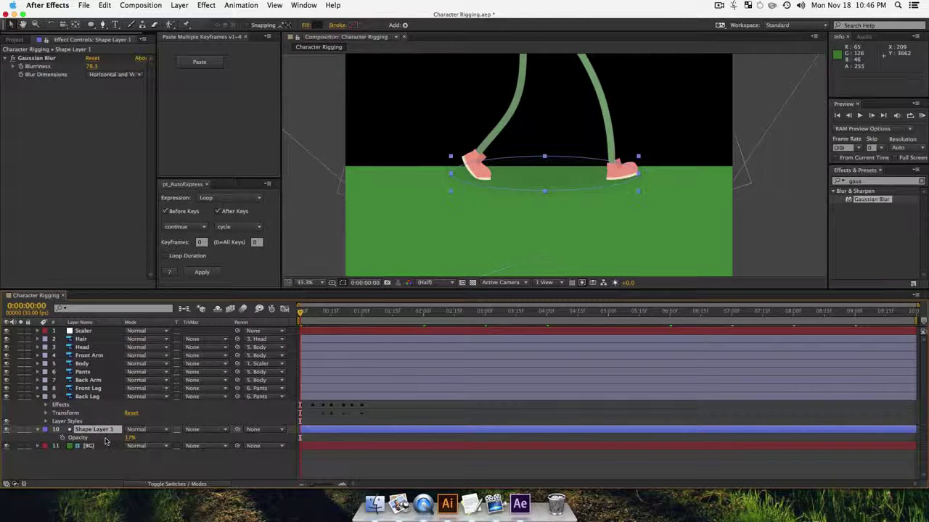
Step: Rename the ellipse's shape layer as Shadow
key(Return)
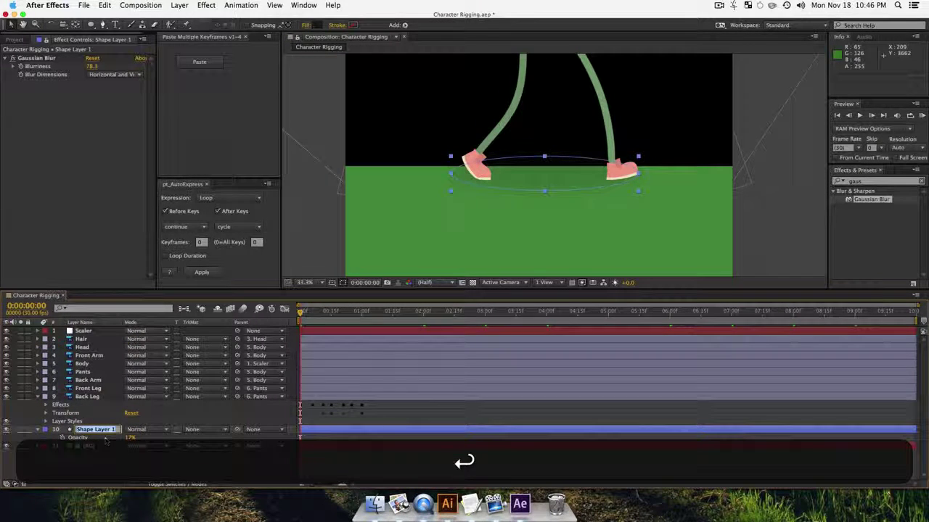
text(Shadow)
key(Return)
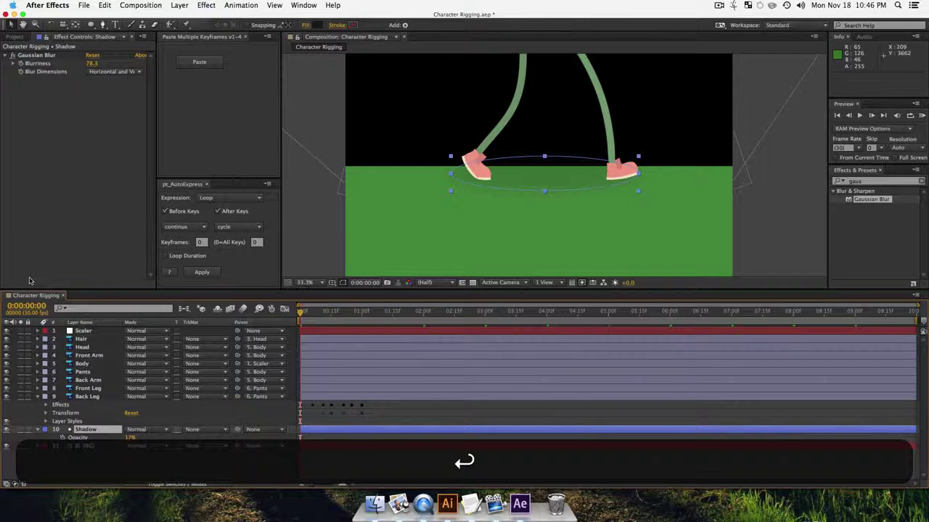
Step: Add scale keyframes of 100% to the Shadow layer at 0:00:00:00 and 0:00:01:00
key(s)
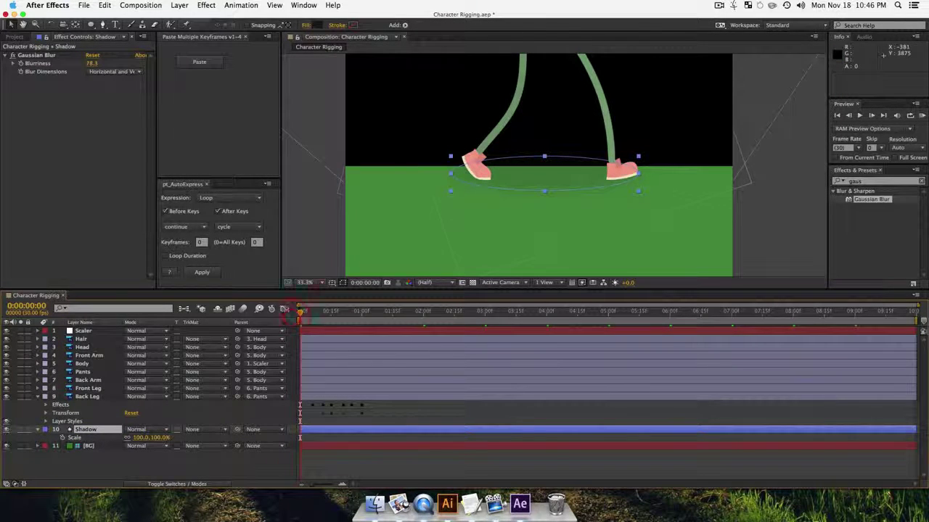
click(62, 438)
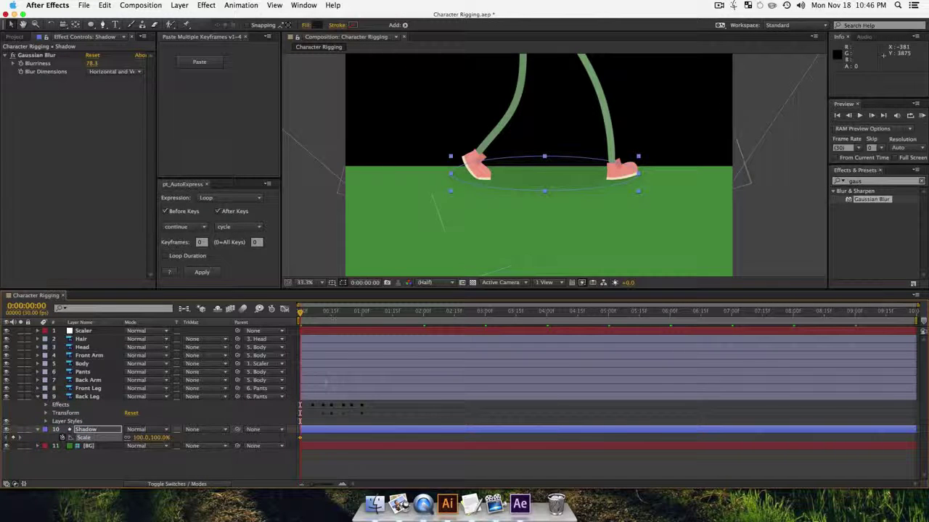
drag(300, 312, 362, 316)
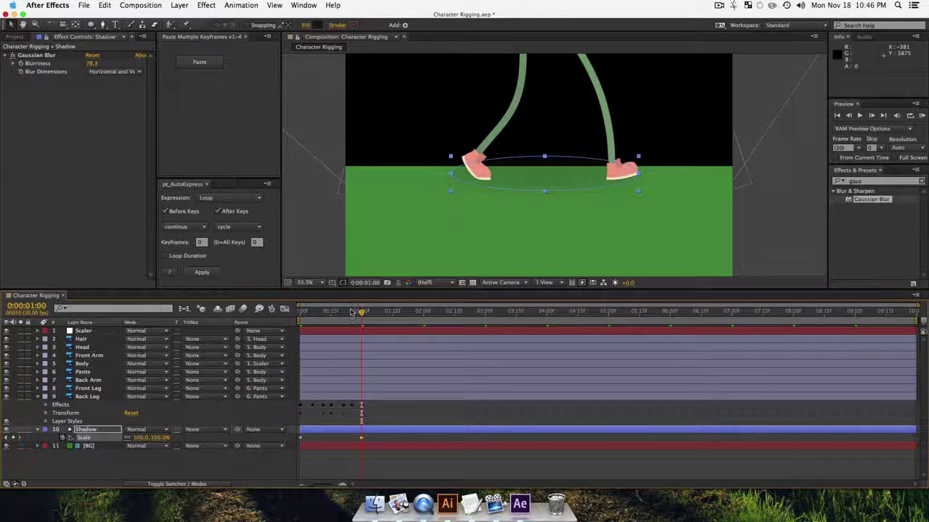
Step: Try changing the Shadow layer's scale at 0:00:00:17, and undo that change and the accidental move of the Hair layer
drag(352, 312, 335, 312)
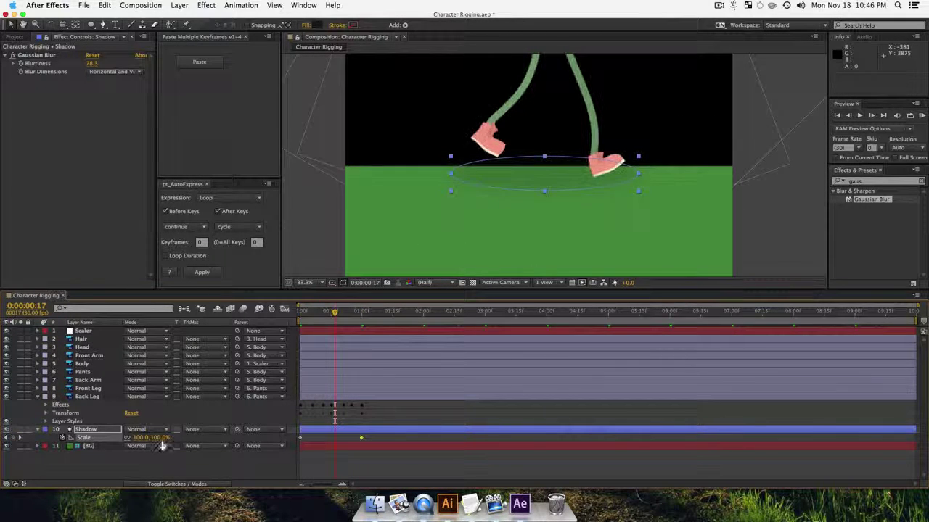
key(super+z)
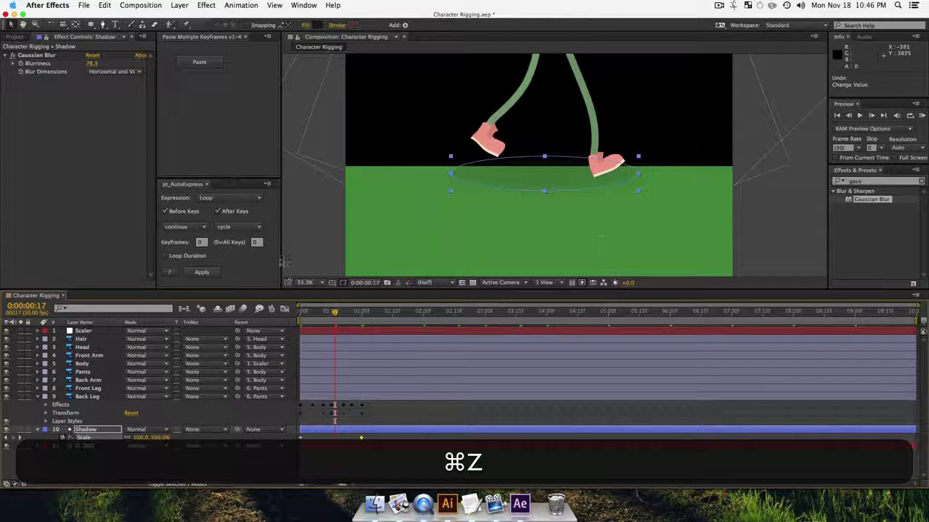
click(585, 241)
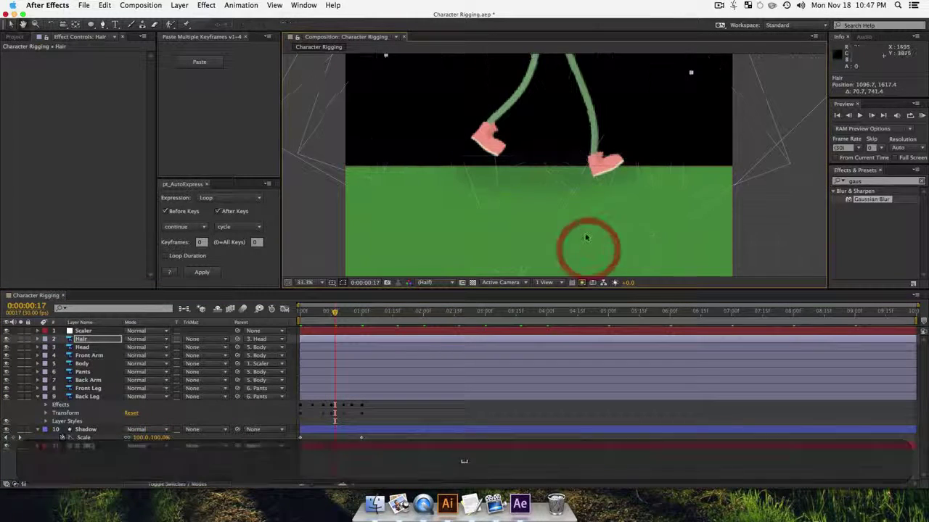
key(super+z)
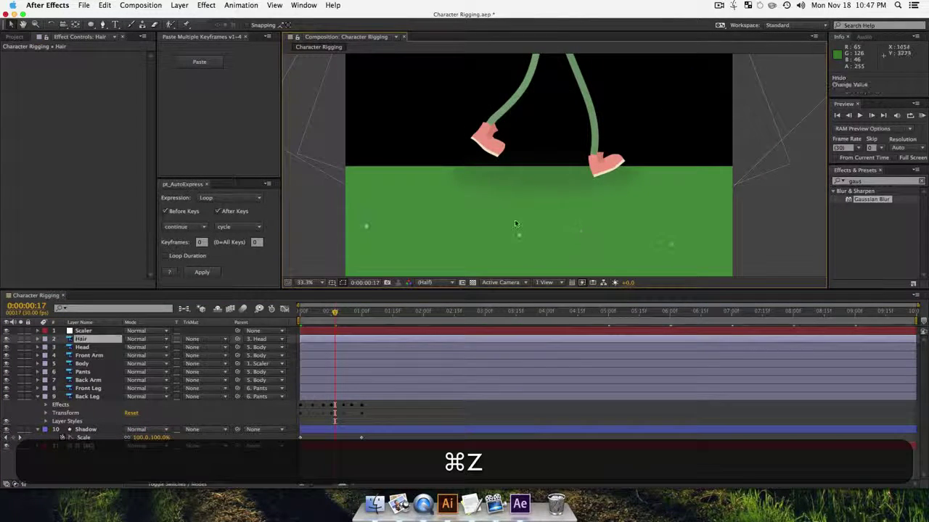
Step: Select the Shadow layer and move its anchor point from the character's chest down onto the shadow ellipse
key(z)
alt+click(547, 164)
key(space)
drag(548, 136, 534, 187)
click(499, 216)
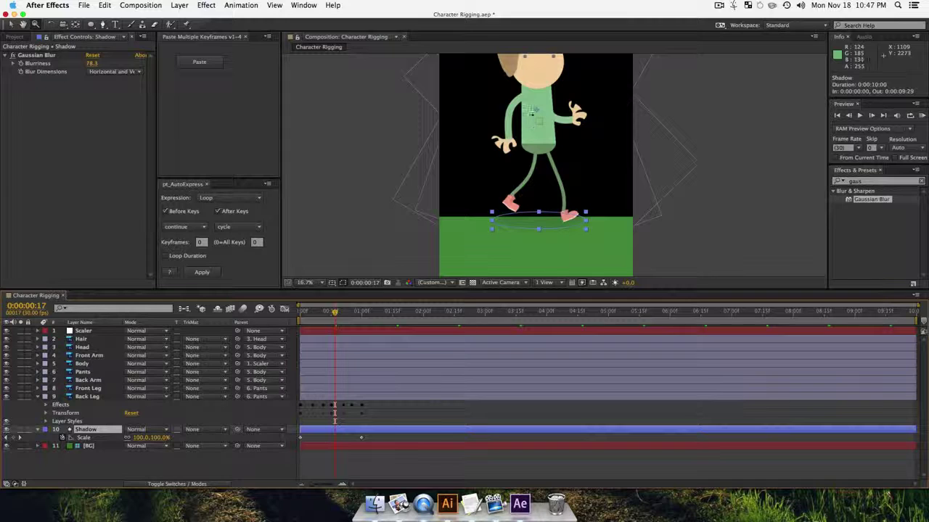
key(y)
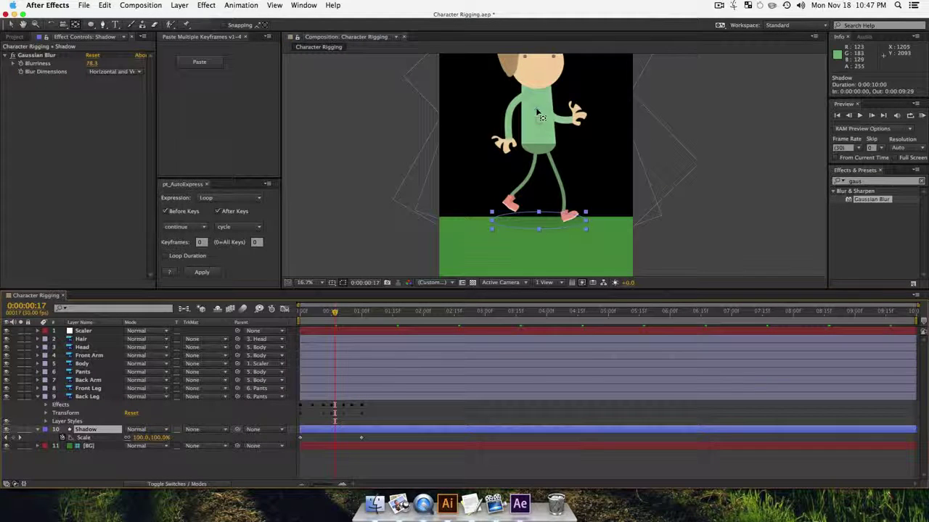
drag(538, 113, 538, 229)
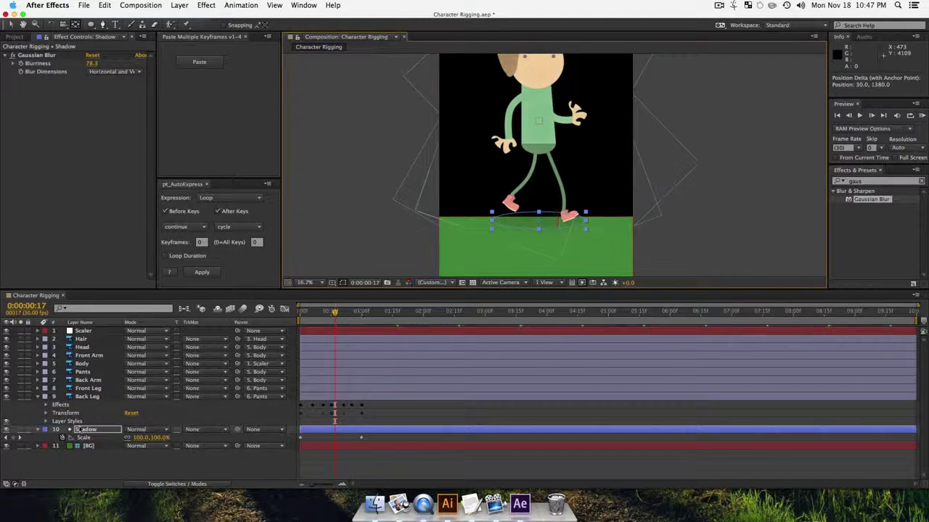
Step: Set the Shadow layer's scale to 79% at 0:00:00:17 and check the scaling over the first steps
click(91, 432)
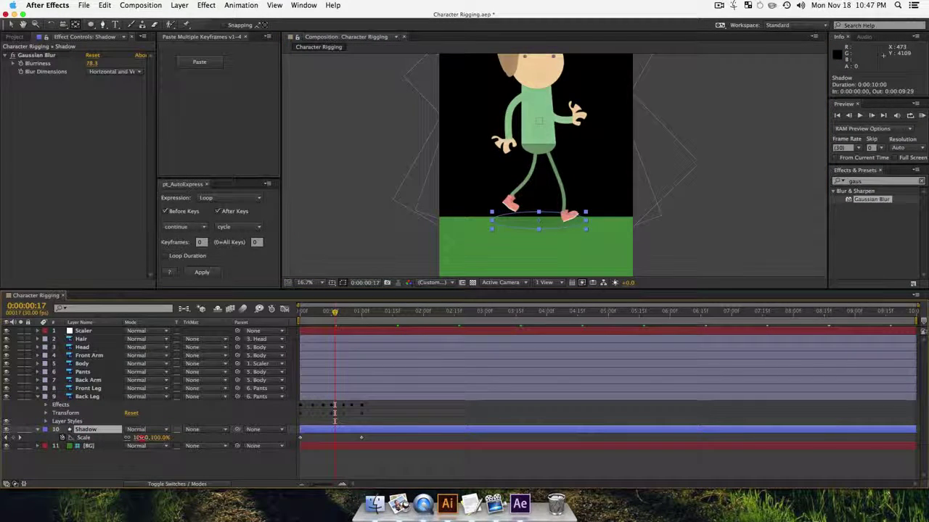
drag(141, 439, 131, 440)
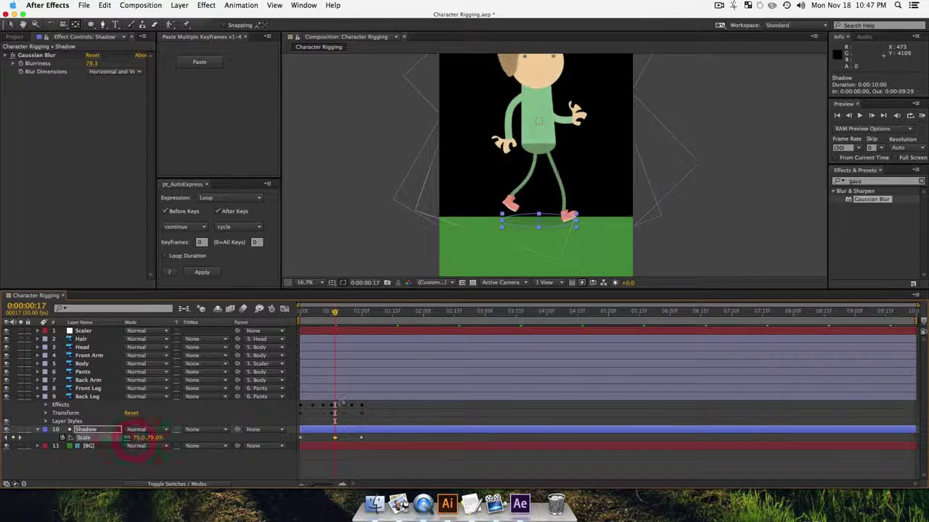
drag(334, 312, 312, 342)
Step: Apply a cycle loop expression to all of the Shadow layer's scale keyframes, looping only after the keys
drag(372, 442, 284, 429)
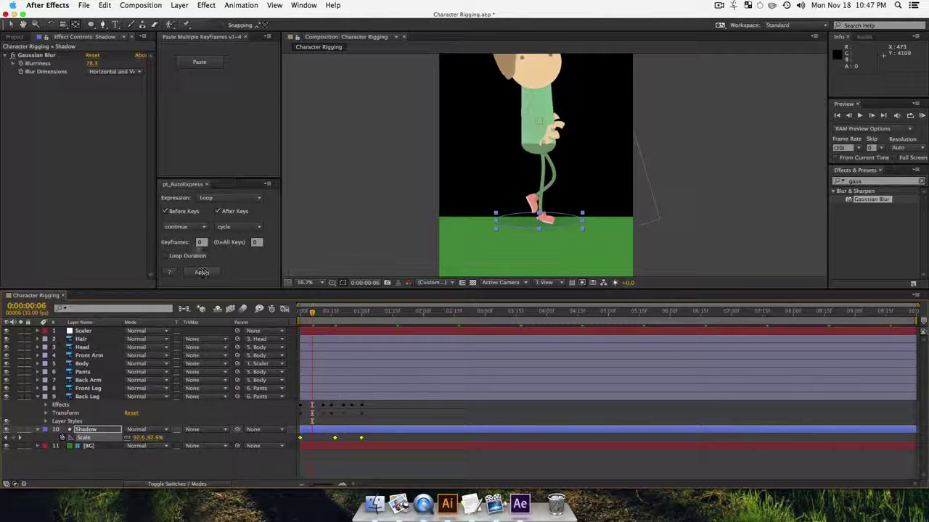
click(183, 212)
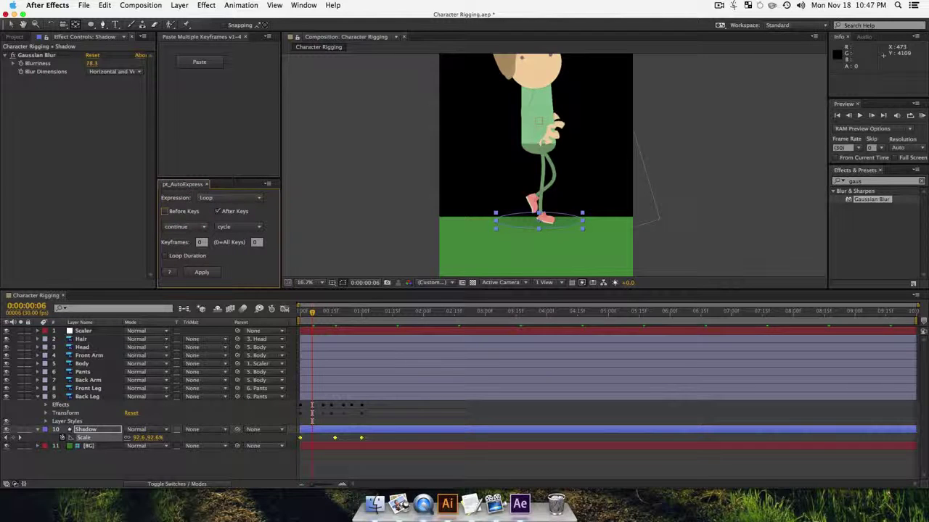
click(203, 273)
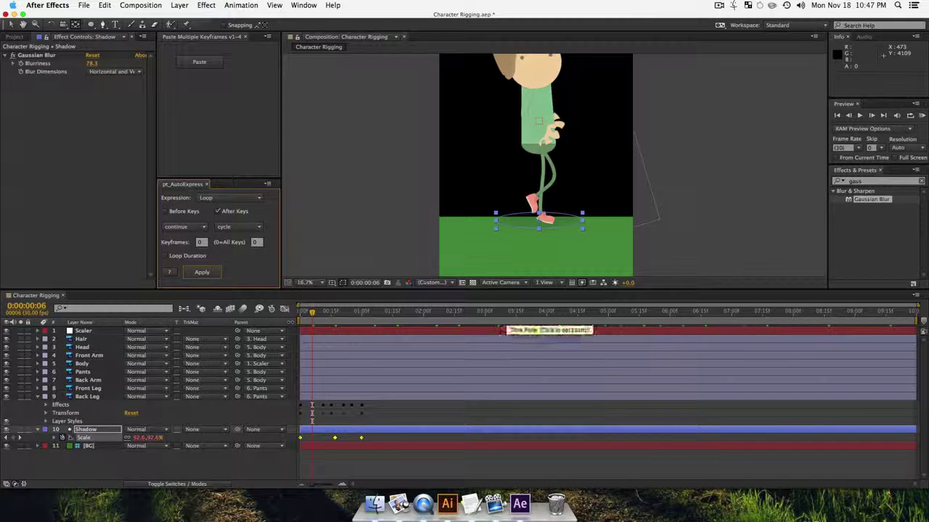
drag(305, 317, 296, 344)
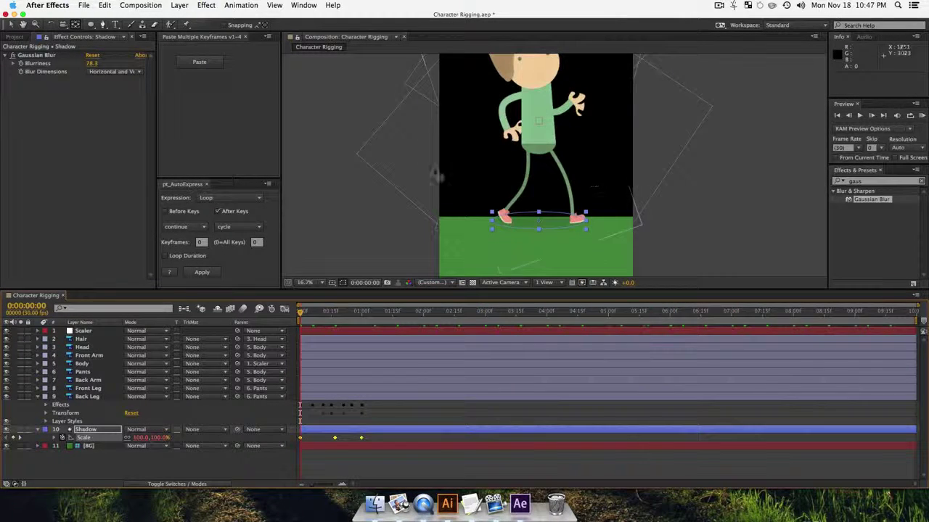
Step: Collapse the open properties of all layers, save the project and return to the Selection tool
click(120, 469)
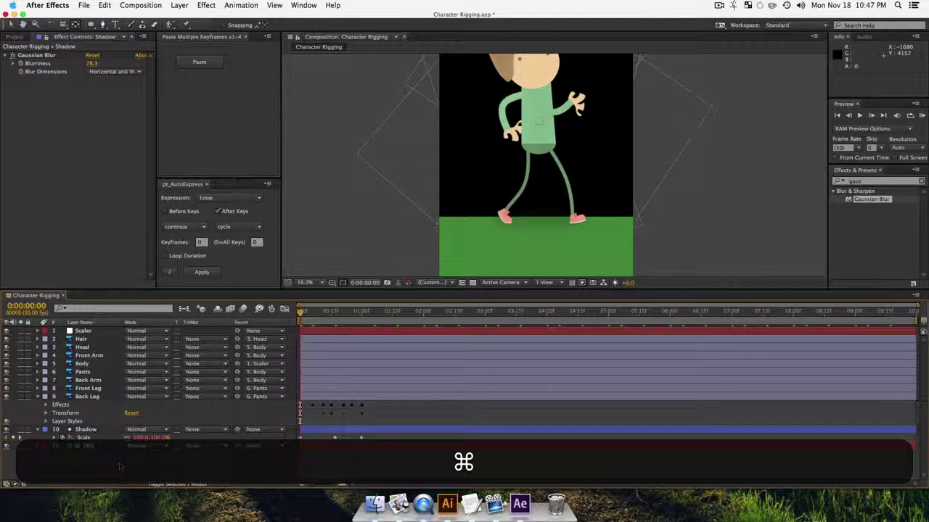
key(super+a)
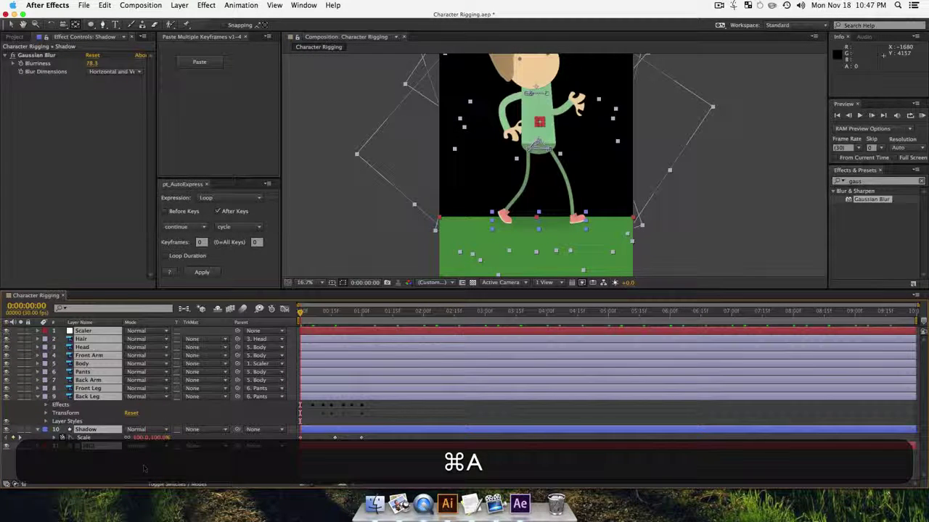
key(u)
key(u)
click(143, 451)
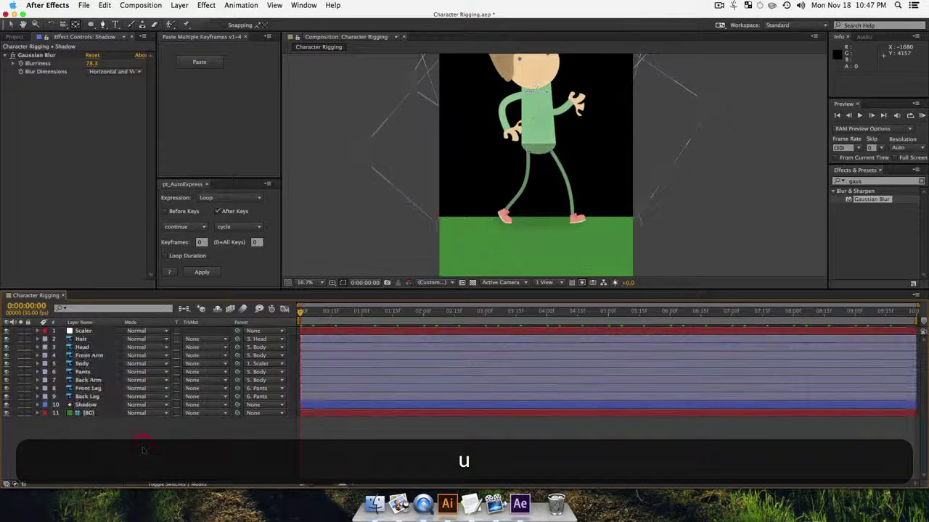
key(super+s)
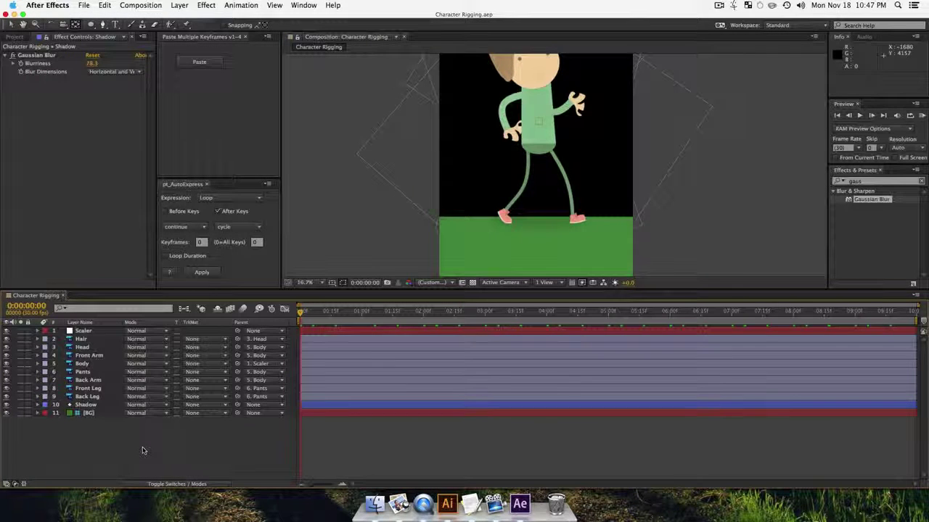
key(v)
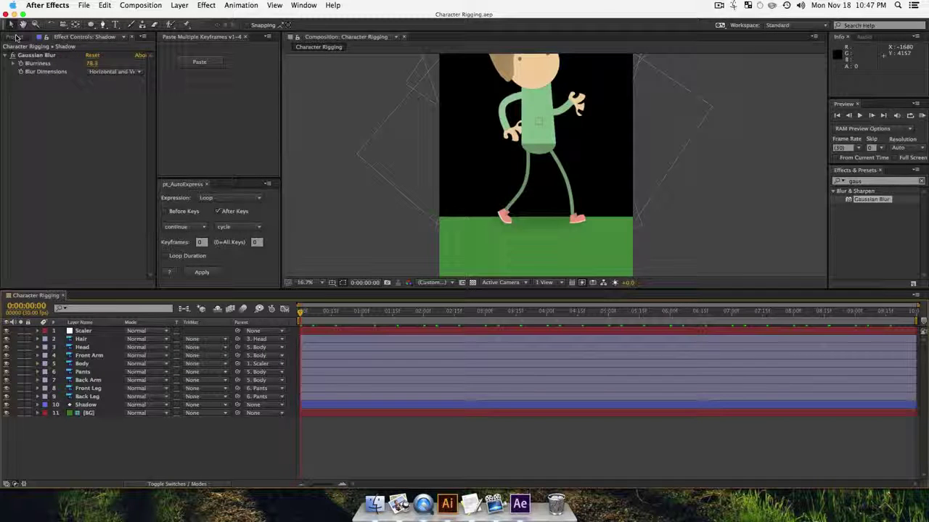
Step: Start a new composition and name it Final Walk Cycle
click(15, 37)
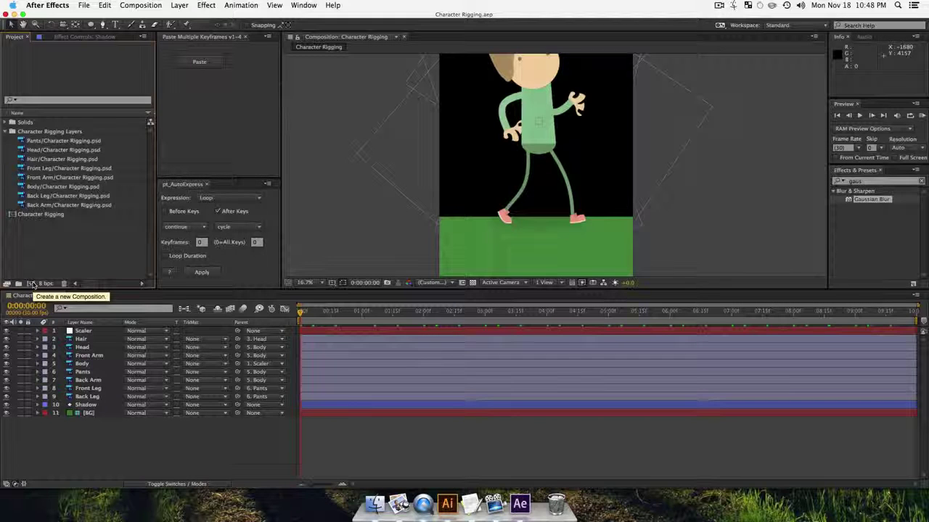
key(super+n)
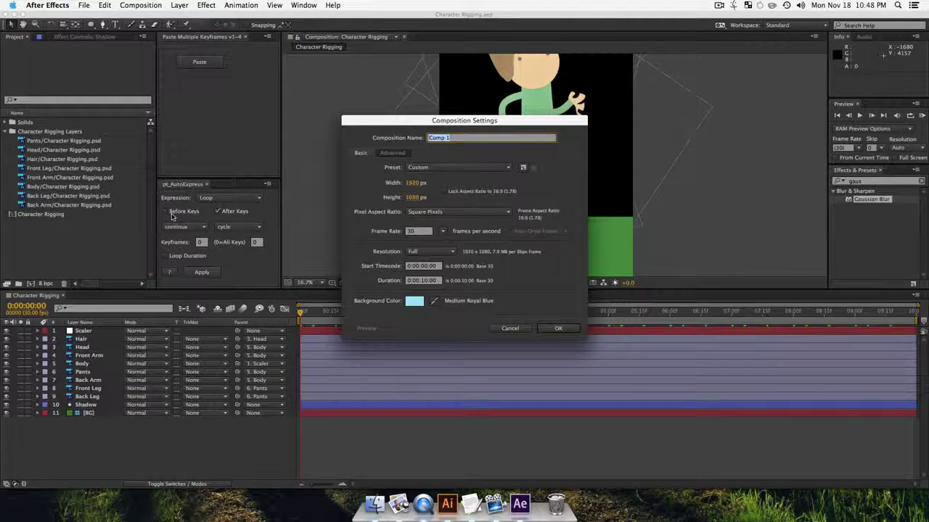
text(Final Co)
key(BackSpace)
key(BackSpace)
text(Walk Cycle)
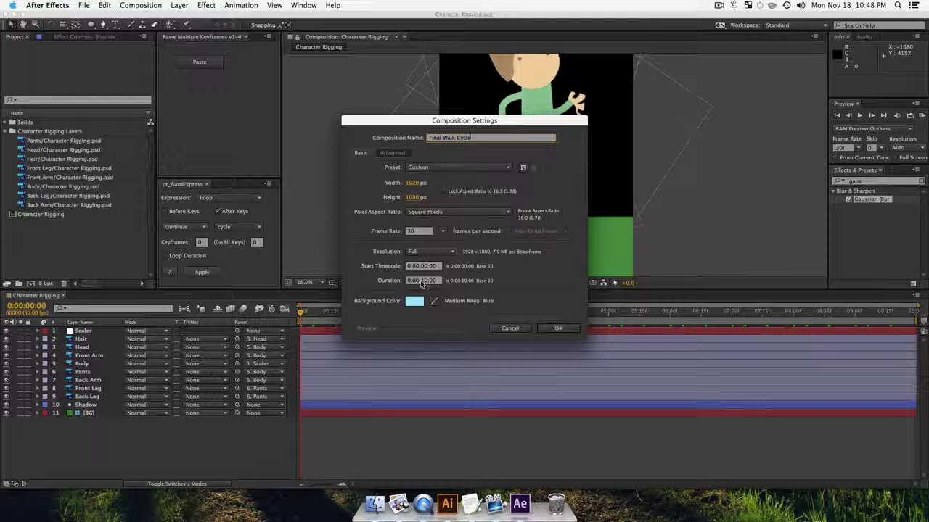
Step: Lock the new composition's aspect ratio to 16:9, give it a slightly more saturated light-blue background and create it
click(444, 190)
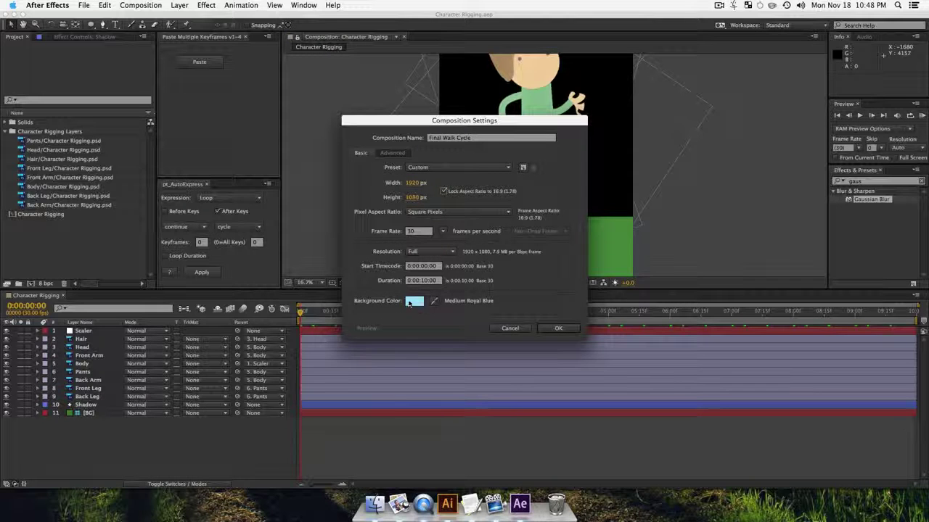
click(417, 303)
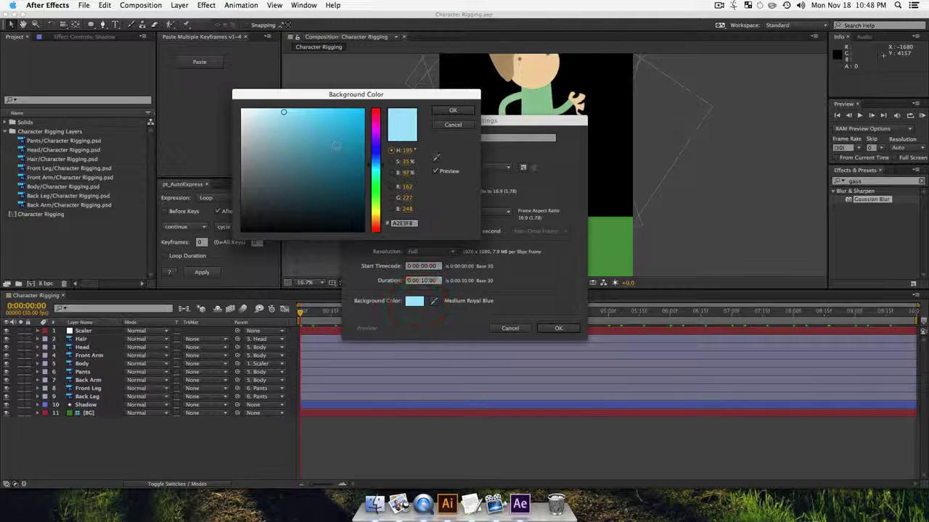
drag(283, 111, 293, 112)
click(452, 112)
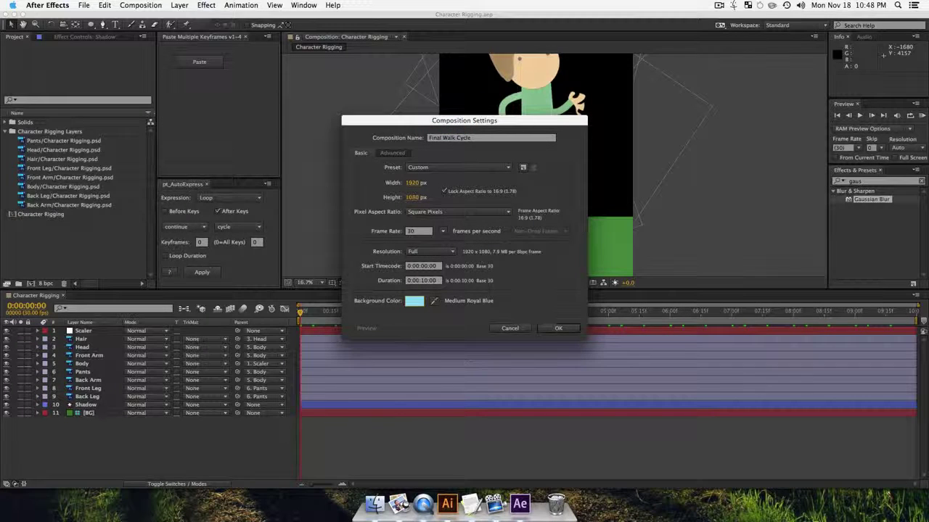
click(558, 328)
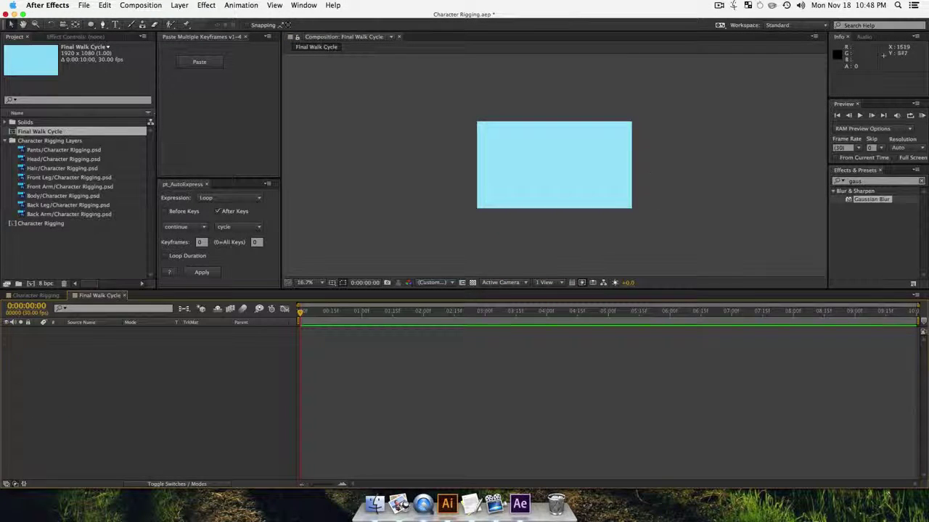
Step: Add the Character Rigging composition as a layer in the Final Walk Cycle timeline
key(z)
click(558, 148)
click(526, 135)
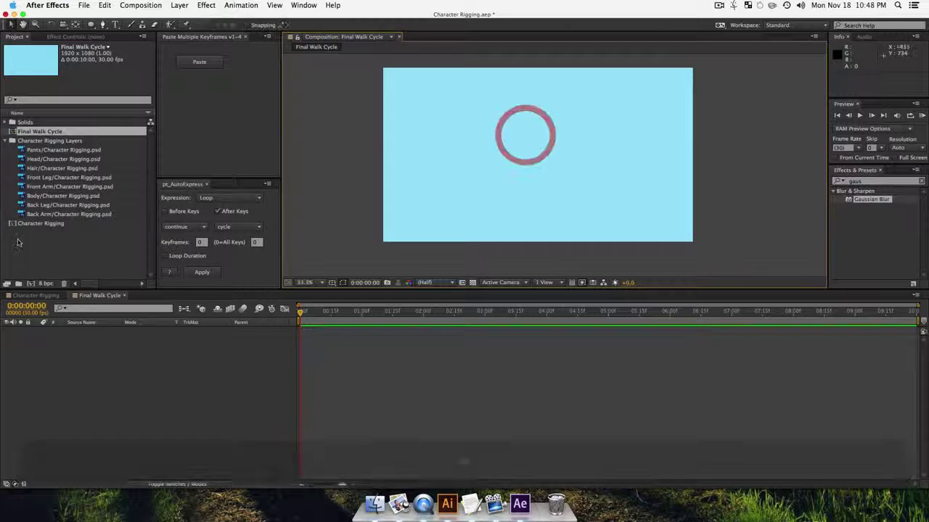
click(16, 224)
drag(16, 223, 92, 395)
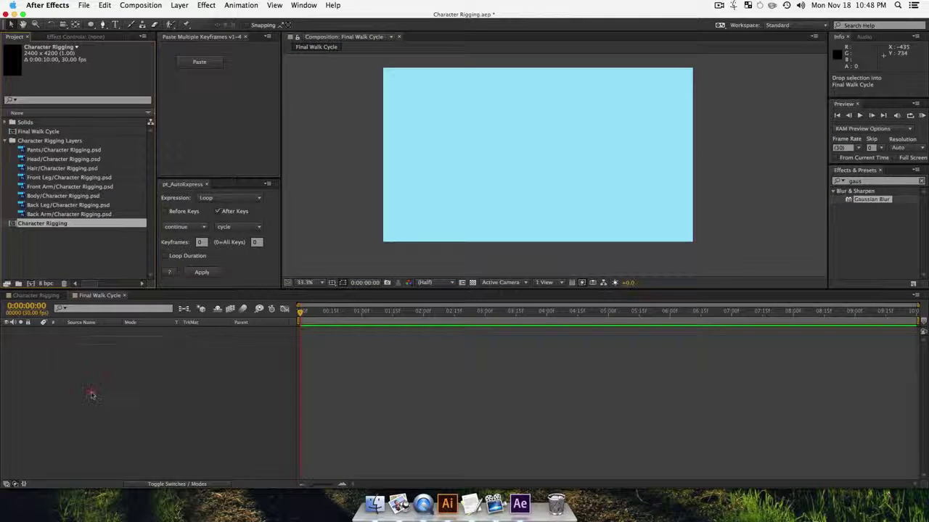
drag(79, 353, 81, 341)
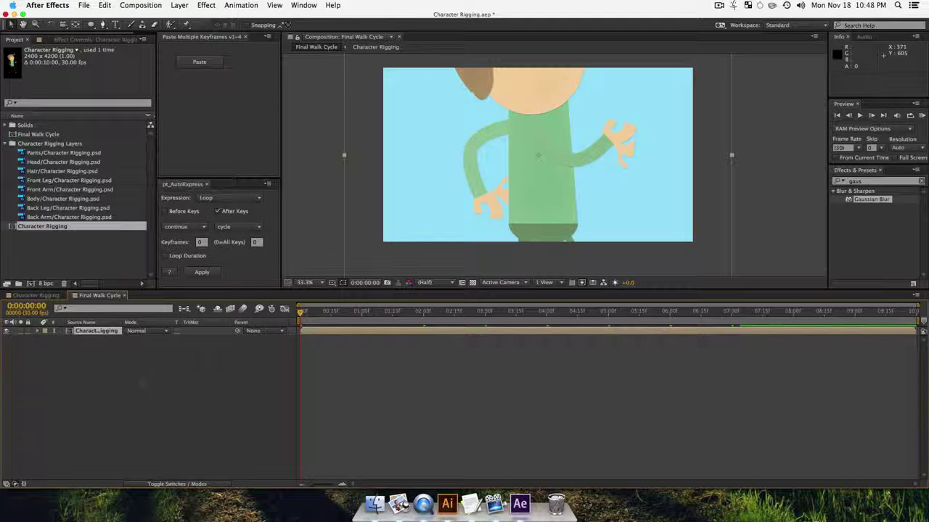
Step: Scale the Character Rigging layer to 21% so the whole character fits the frame, and save the project
key(s)
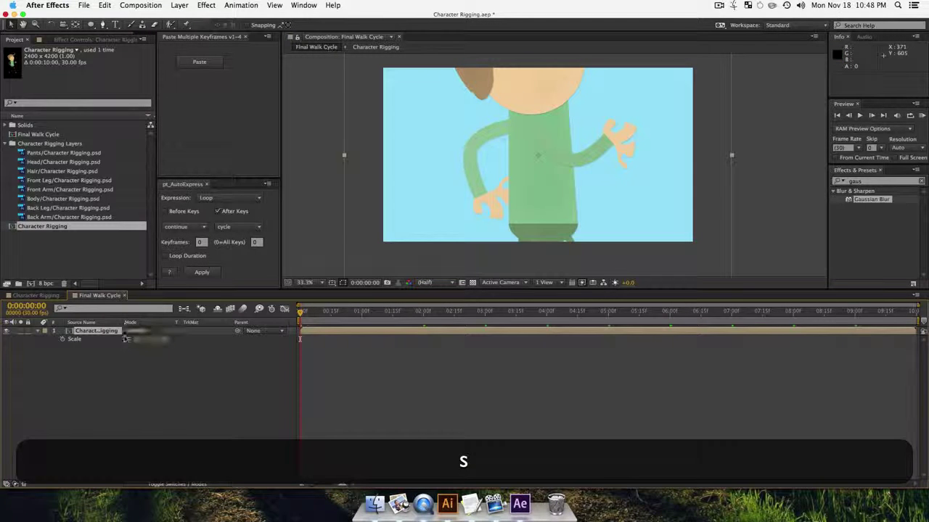
drag(141, 346, 119, 353)
click(156, 421)
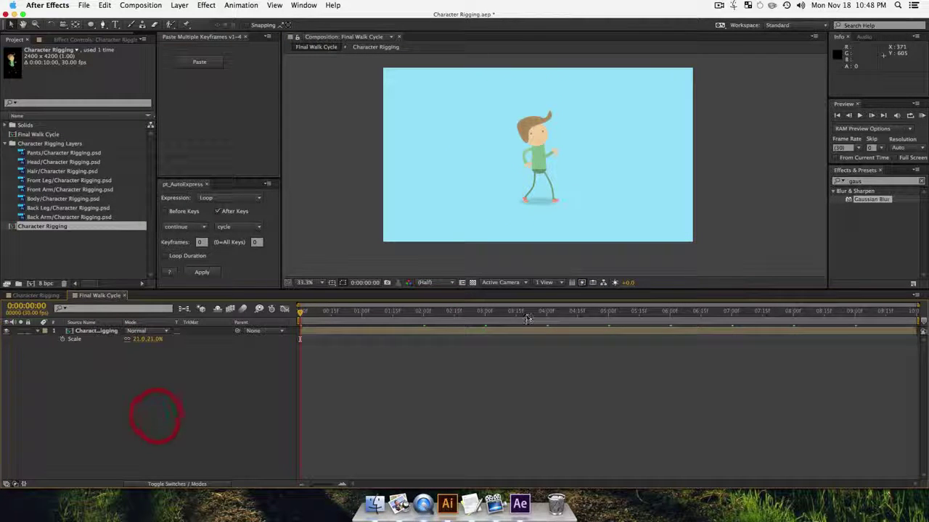
key(Home)
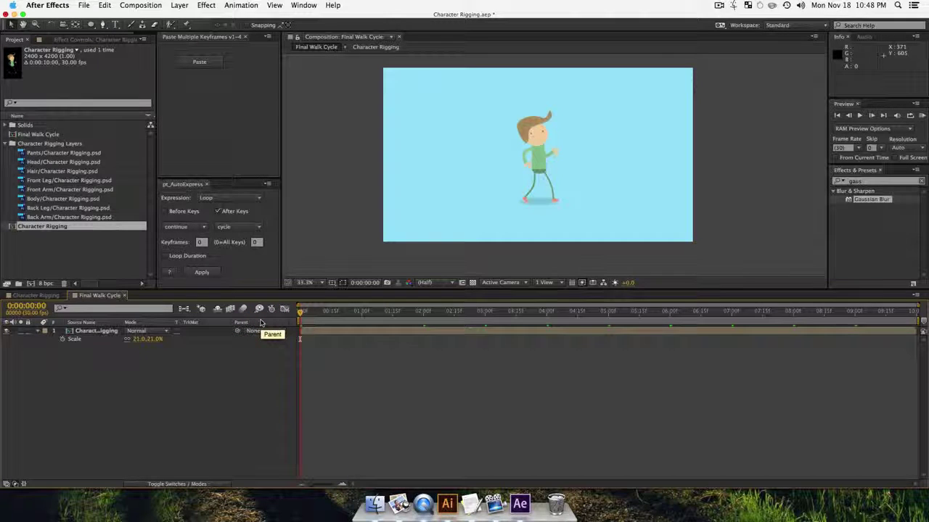
key(super+s)
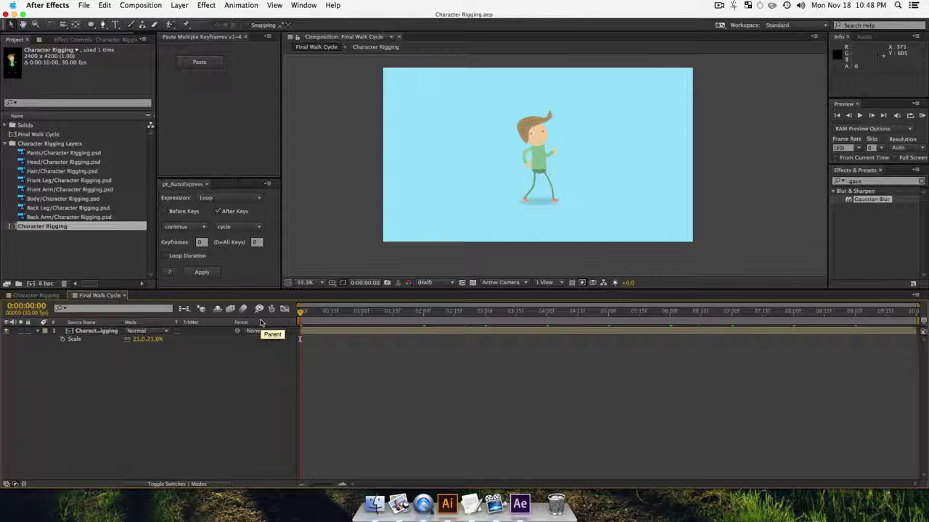
Step: Preview the walk cycle in the Final Walk Cycle composition, return to the first frame and save the project
key(KP_0)
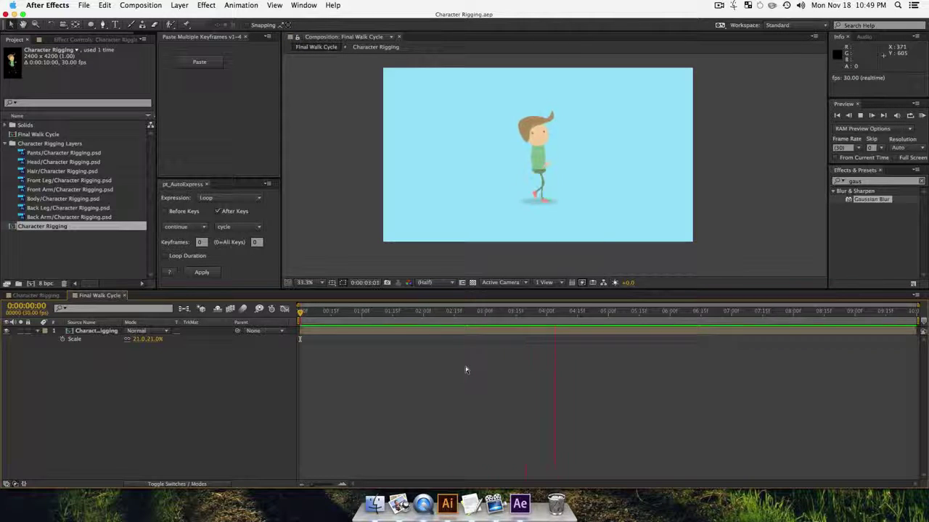
key(space)
drag(570, 313, 234, 312)
click(164, 416)
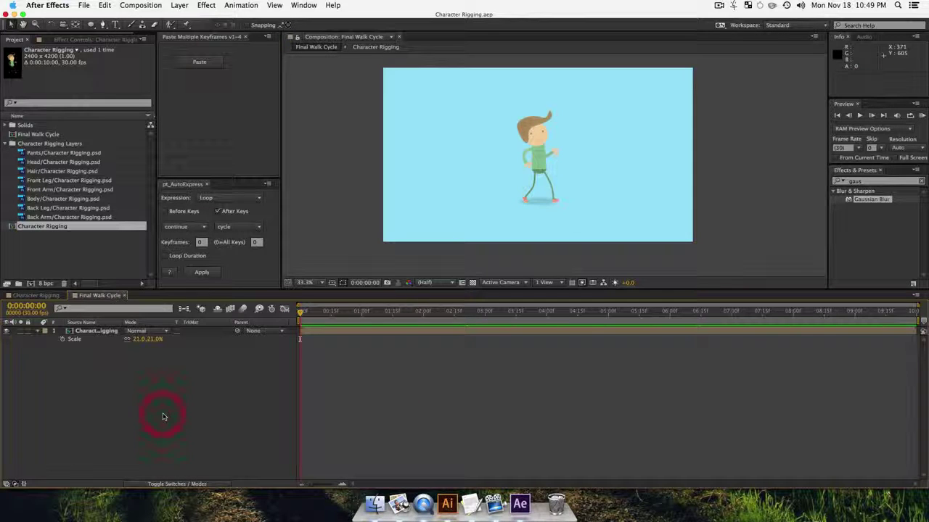
key(super+s)
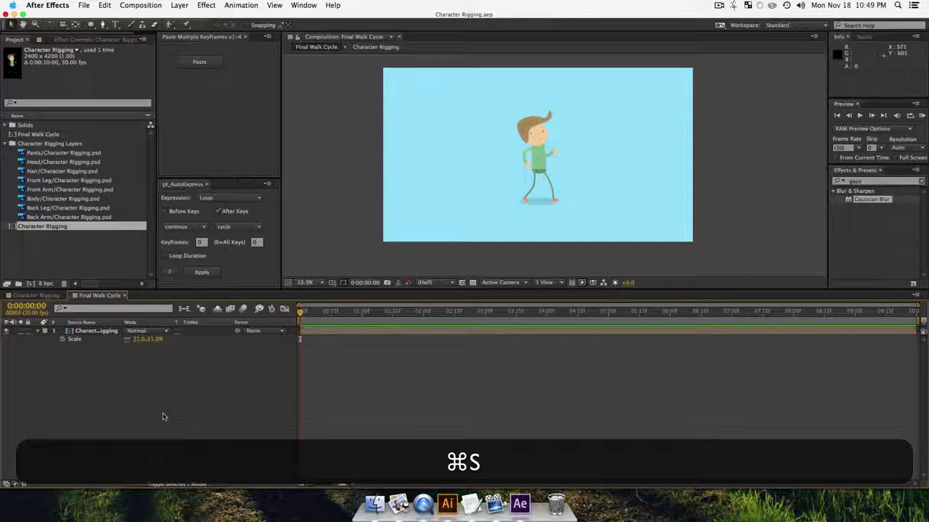
Step: Show the layer switches and make the Character Rigging layer 3D, collapsing its properties
click(120, 386)
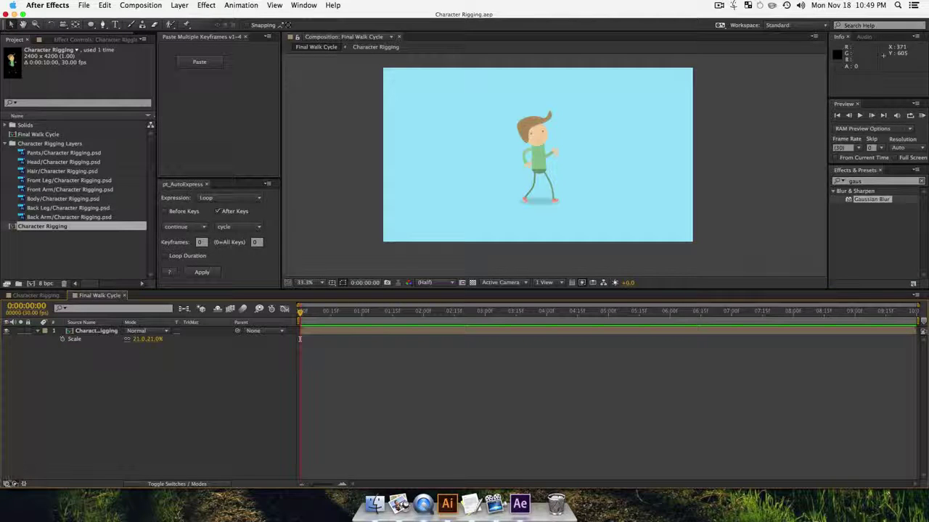
click(14, 484)
click(14, 484)
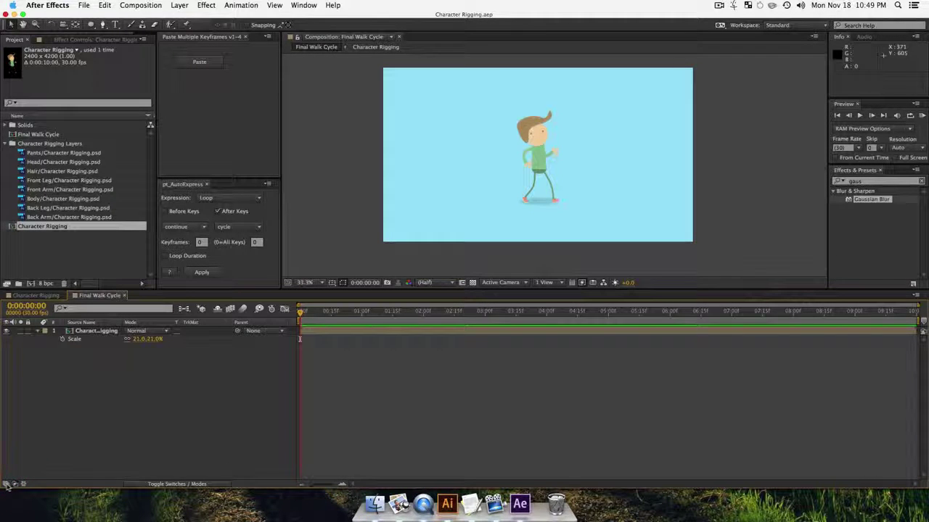
click(6, 485)
click(178, 331)
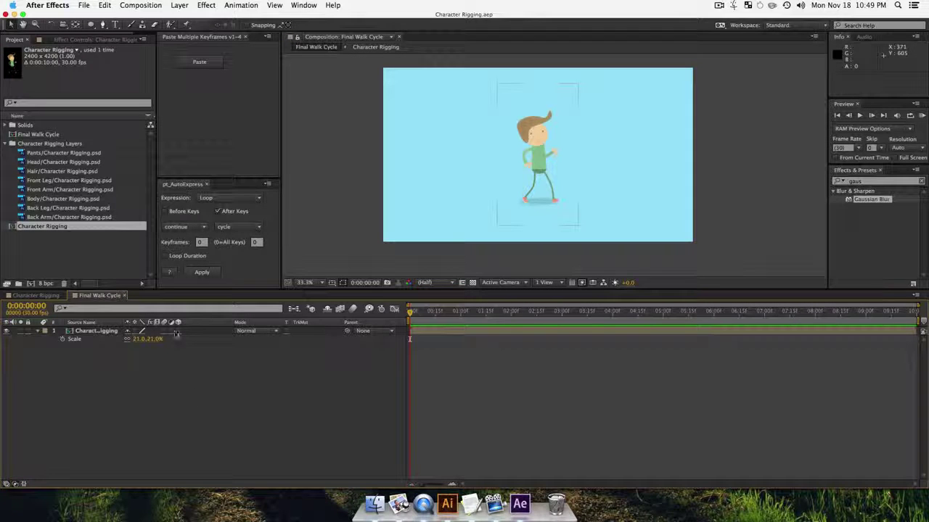
click(178, 332)
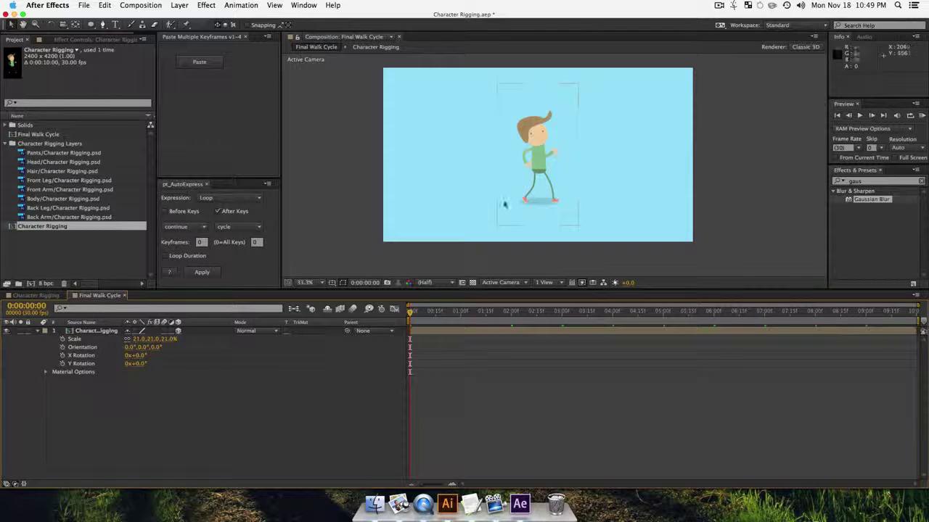
click(36, 331)
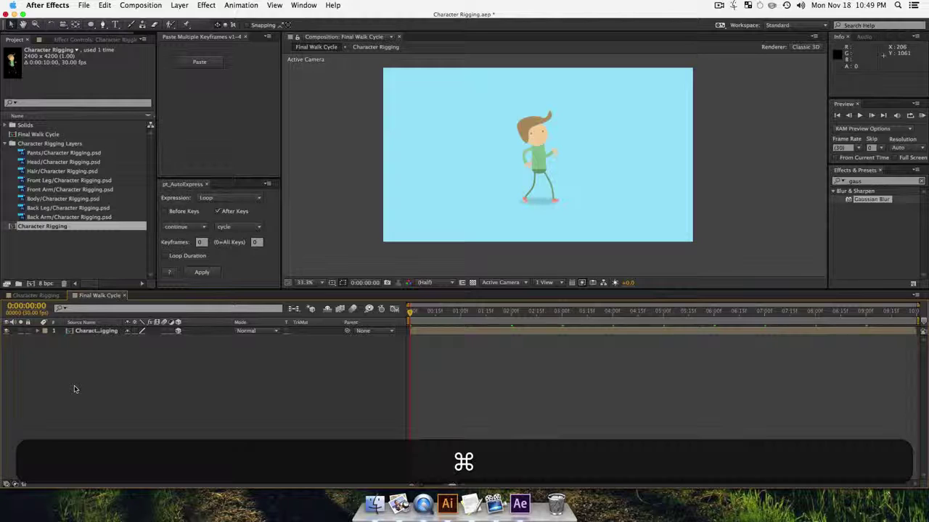
Step: Create a 1920 x 1080 px green solid (#417E2E) named Grass in the Final Walk Cycle composition
key(super+y)
click(621, 294)
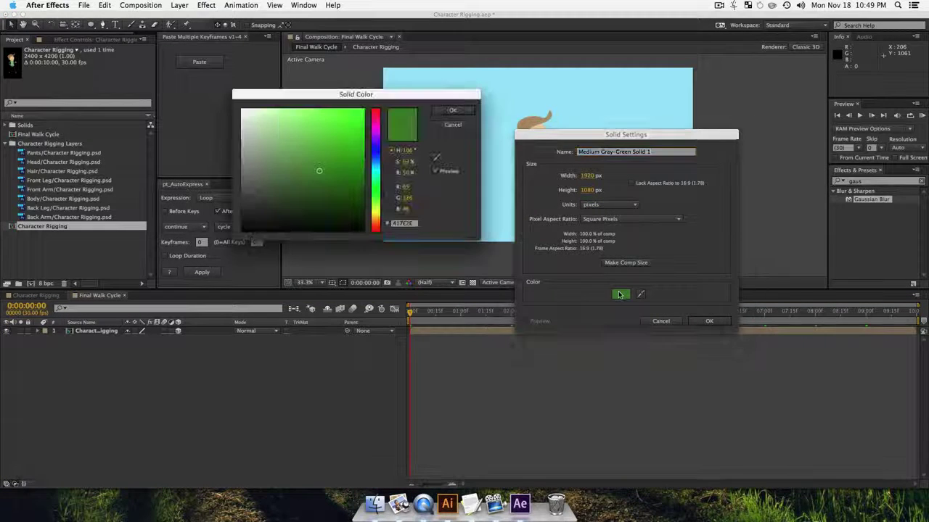
click(454, 111)
text(G)
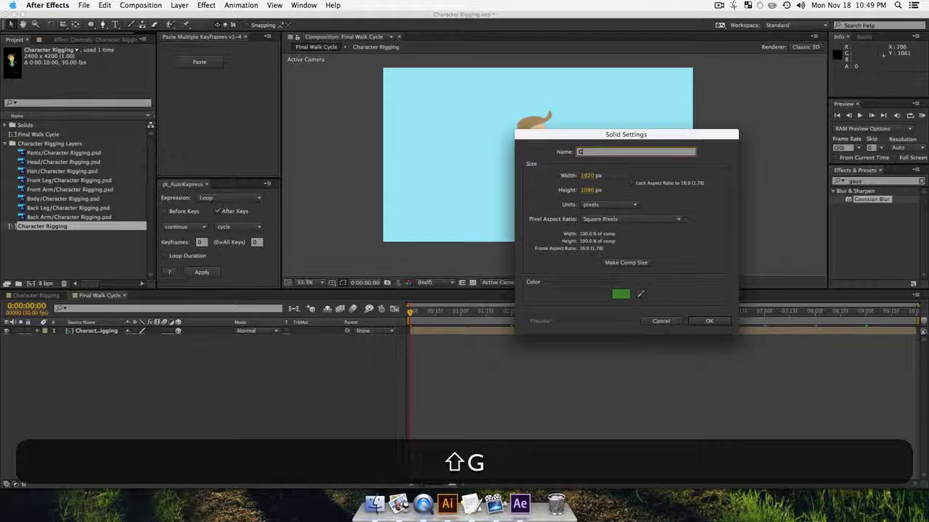
text(rass)
key(Return)
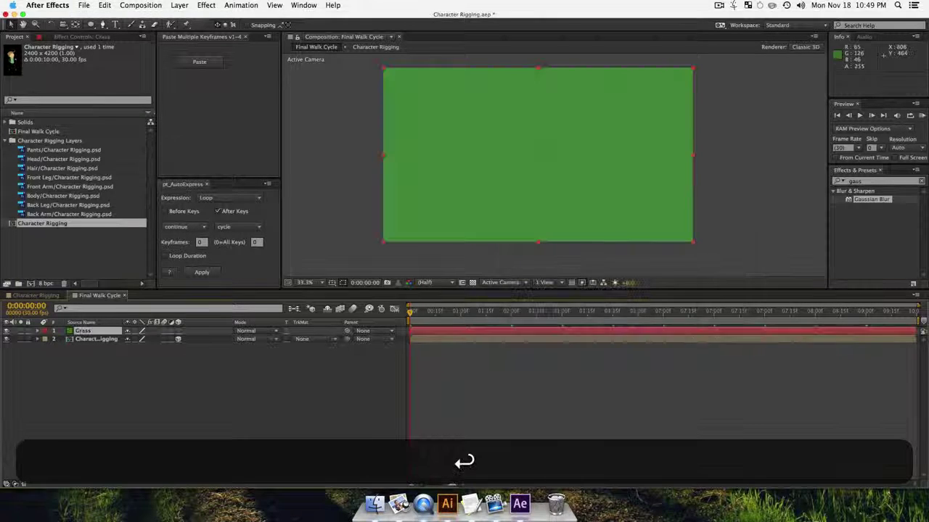
Step: Make the Grass layer 3D, set its Y position to 1335, and place it beneath the Character Rigging layer
key(p)
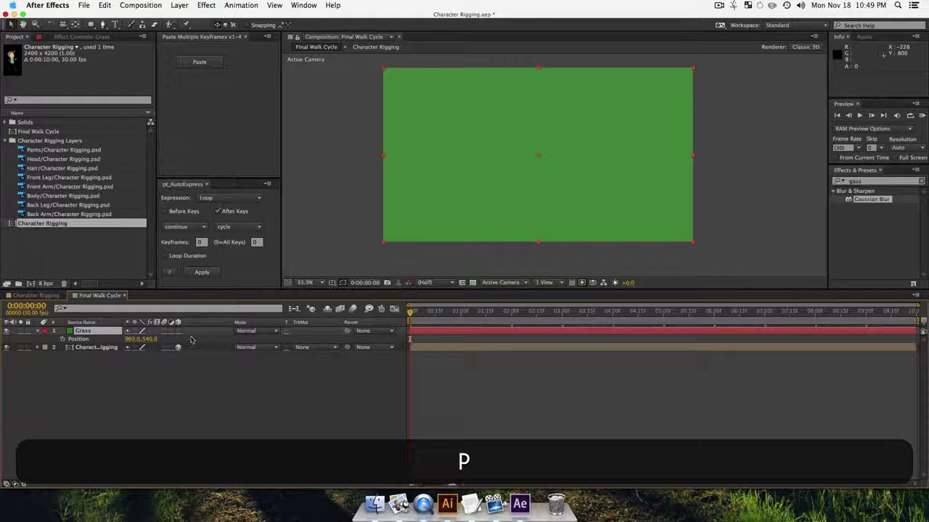
click(179, 331)
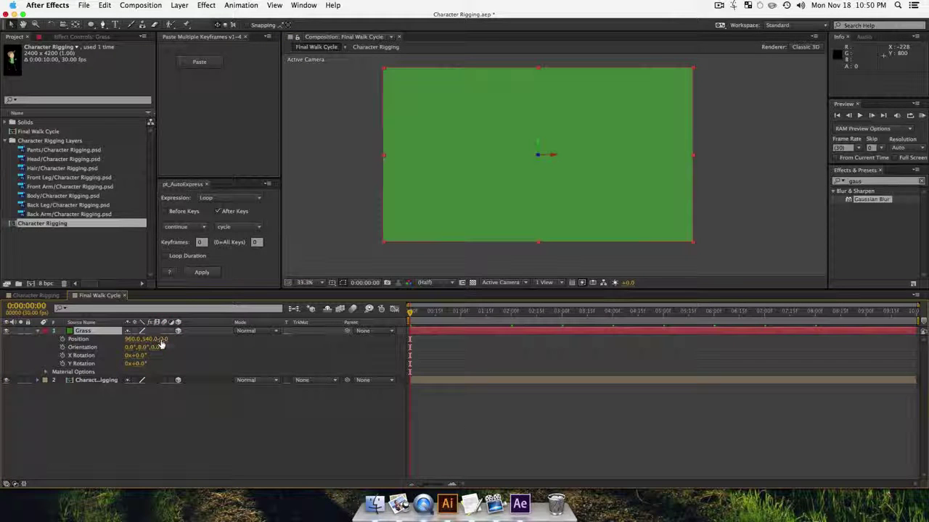
drag(148, 341, 512, 359)
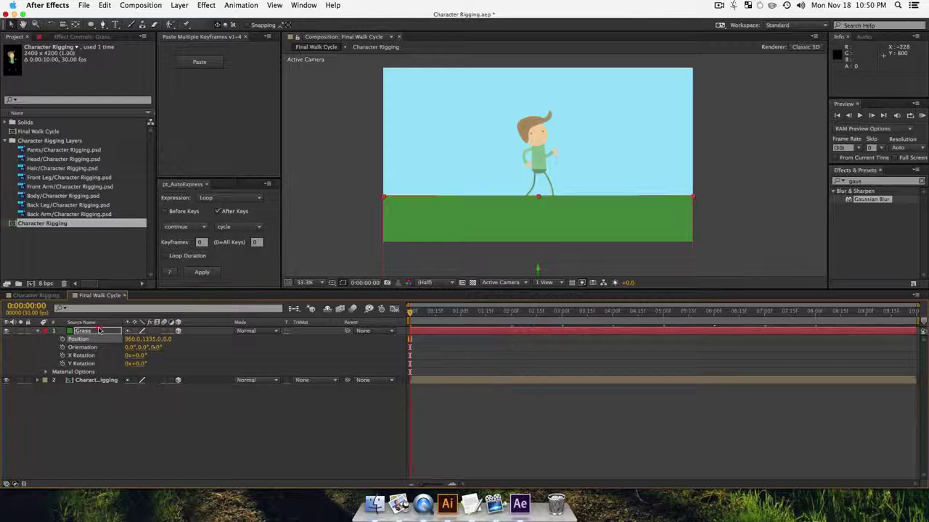
drag(95, 332, 96, 411)
click(201, 429)
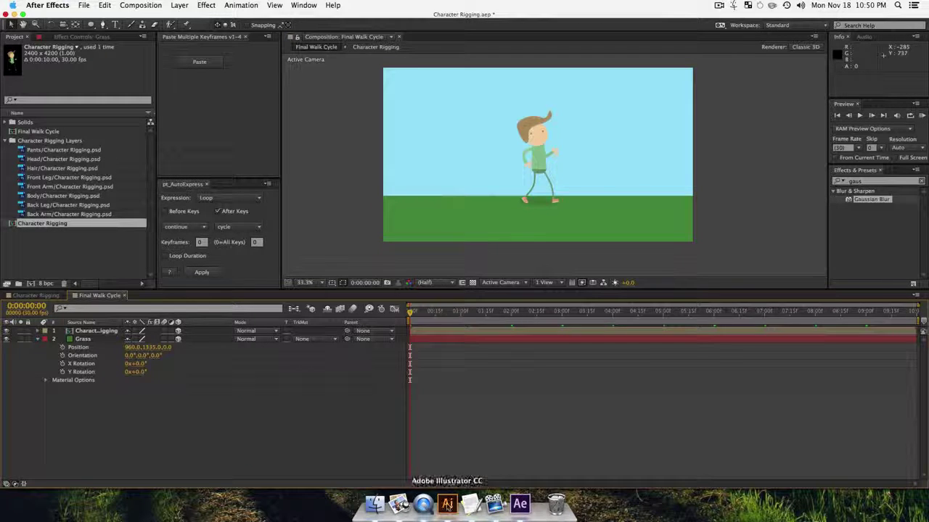
Step: Switch to Illustrator and create a 1920 x 1080 px document named Trees
click(448, 505)
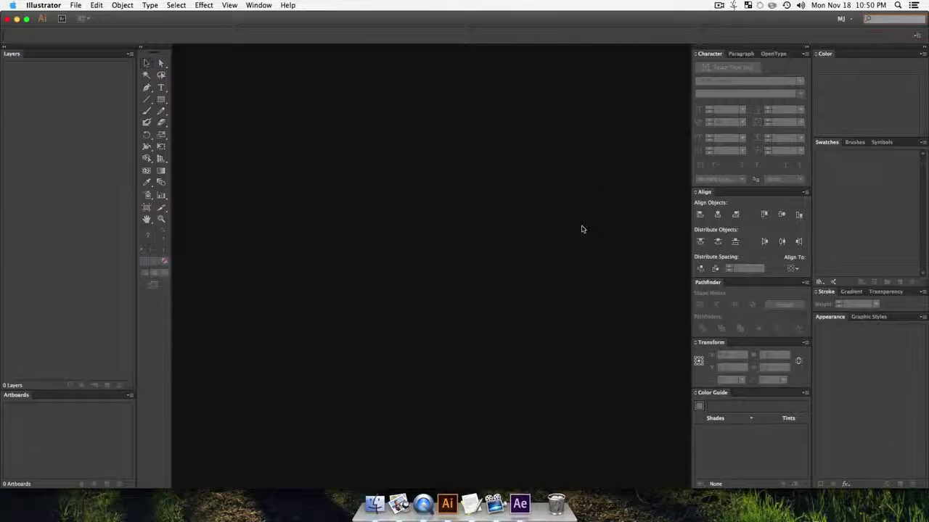
key(super)
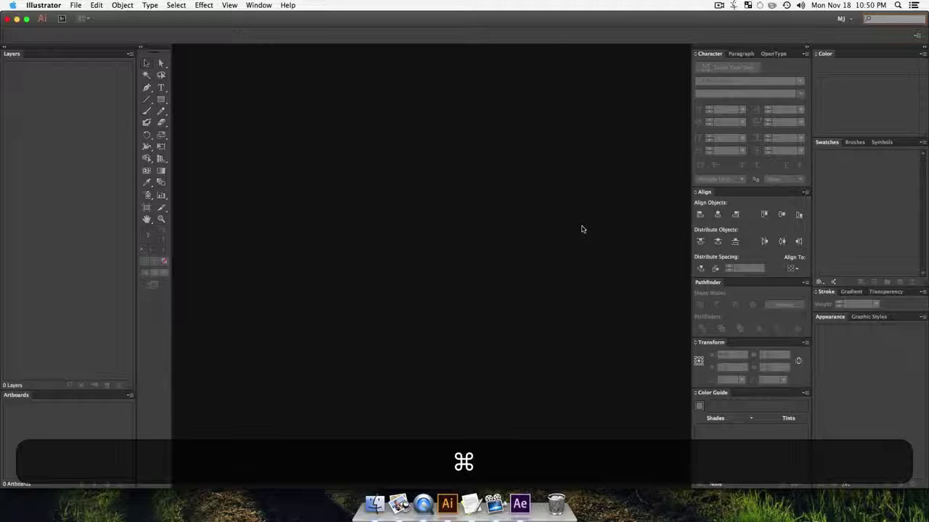
key(super+n)
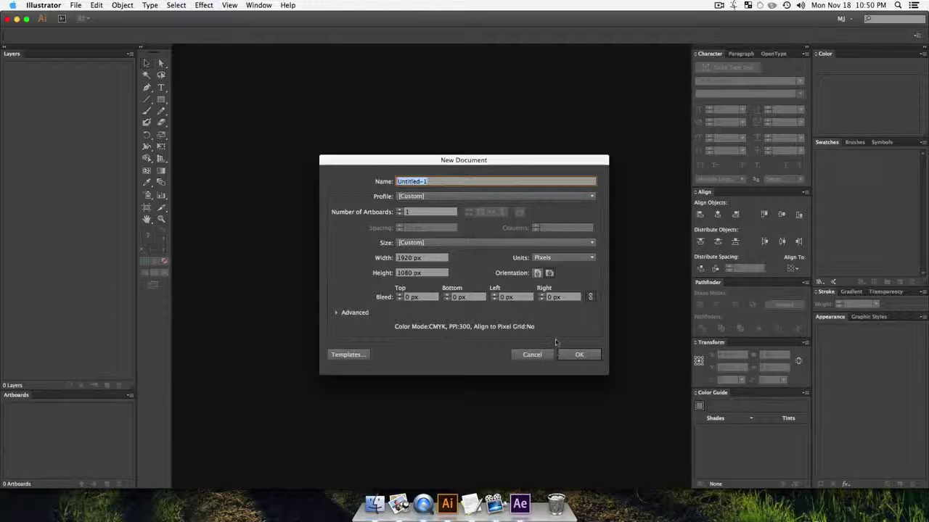
text(Trees)
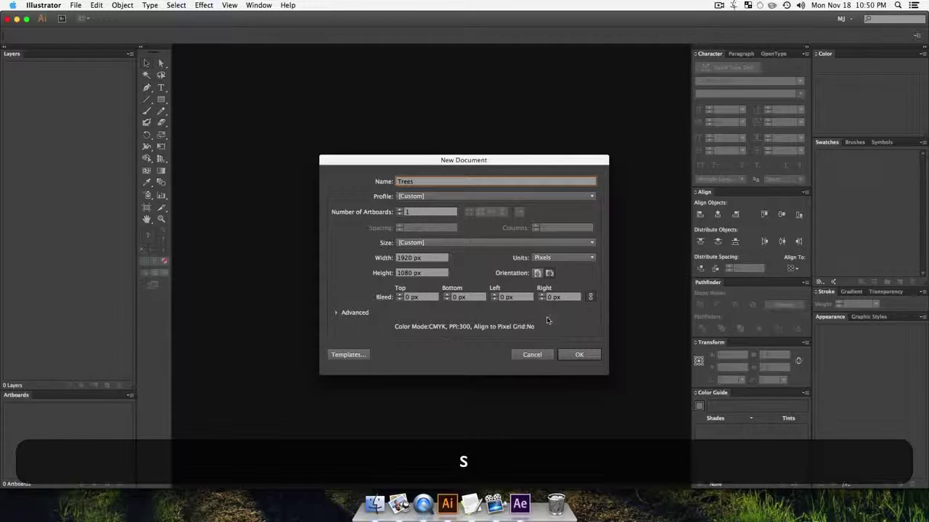
click(568, 353)
click(330, 258)
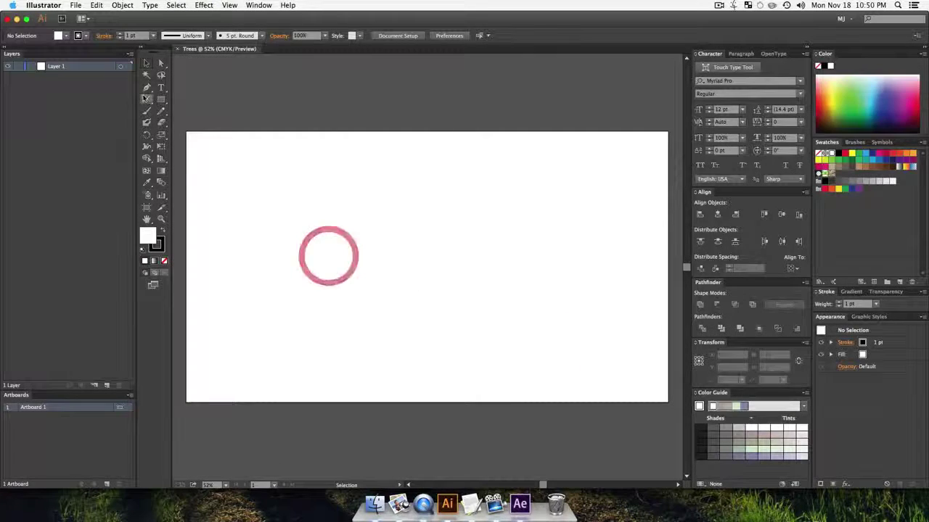
Step: Draw a square, rotate it into a diamond, and subtract a rectangle from its lower half to leave a triangle about 305 px wide
drag(161, 100, 200, 104)
drag(274, 195, 328, 251)
key(v)
drag(332, 191, 251, 223)
key(shift+v)
click(161, 99)
key(v)
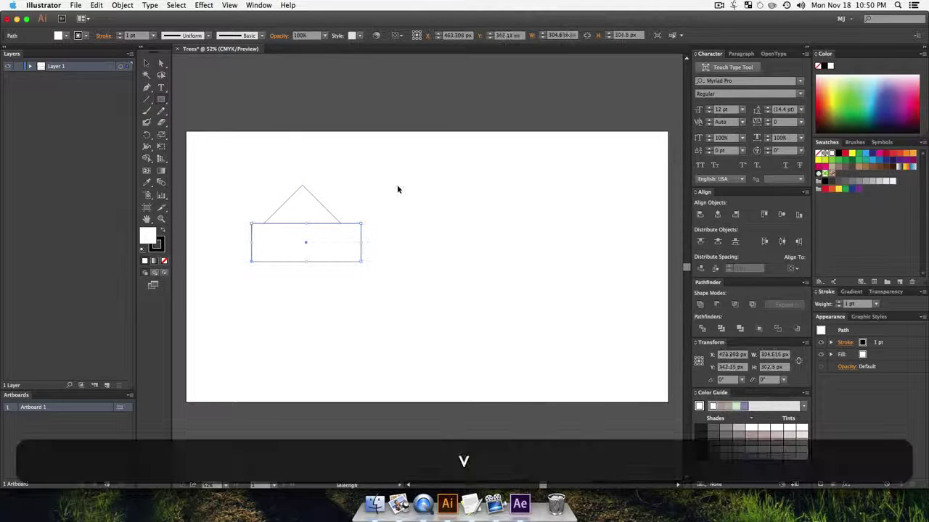
drag(367, 197, 263, 249)
click(717, 304)
click(408, 246)
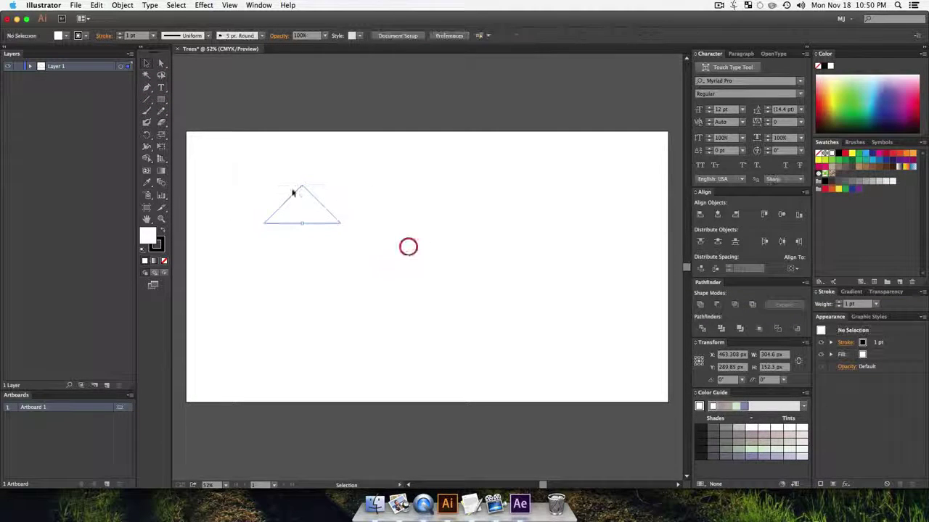
Step: Narrow the triangle and stack two progressively larger copies below it, overlapping like the tiers of a pine tree
click(302, 214)
click(338, 204)
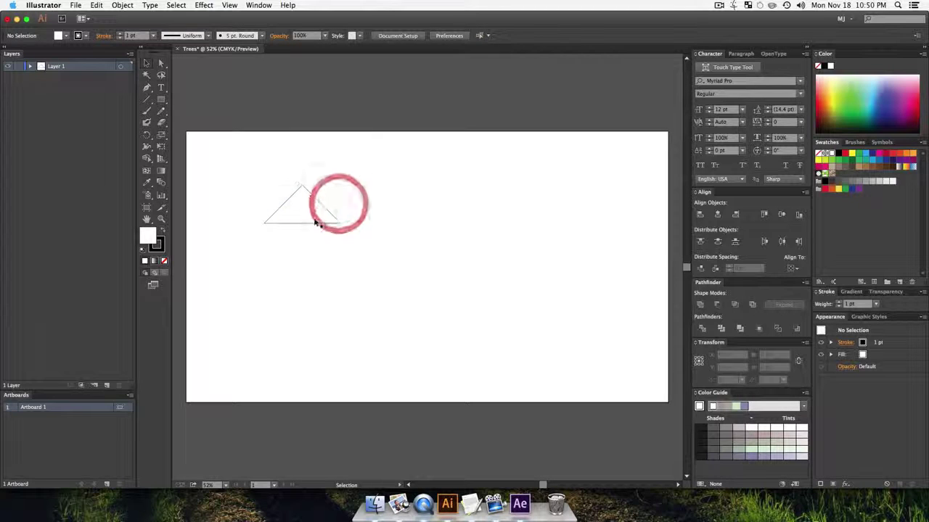
click(314, 219)
mouse_move(341, 203)
mouse_down()
mouse_move(312, 202)
mouse_move(320, 203)
mouse_move(311, 230)
mouse_move(305, 214)
mouse_move(328, 195)
mouse_move(297, 239)
mouse_move(325, 191)
mouse_move(336, 214)
mouse_up()
key(alt)
key(shift)
key(shift)
click(269, 181)
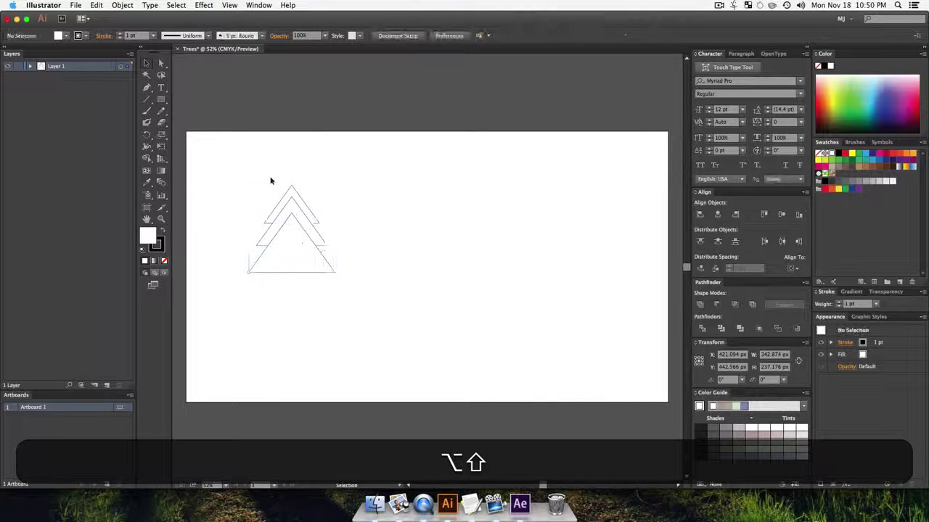
Step: Unite the three overlapping triangles into a single tree shape
click(699, 305)
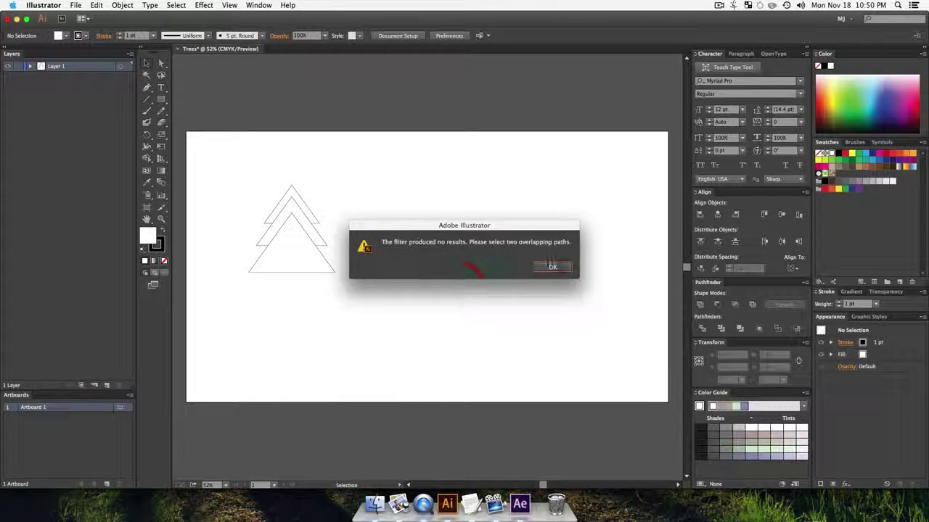
click(552, 265)
drag(239, 174, 337, 274)
click(699, 305)
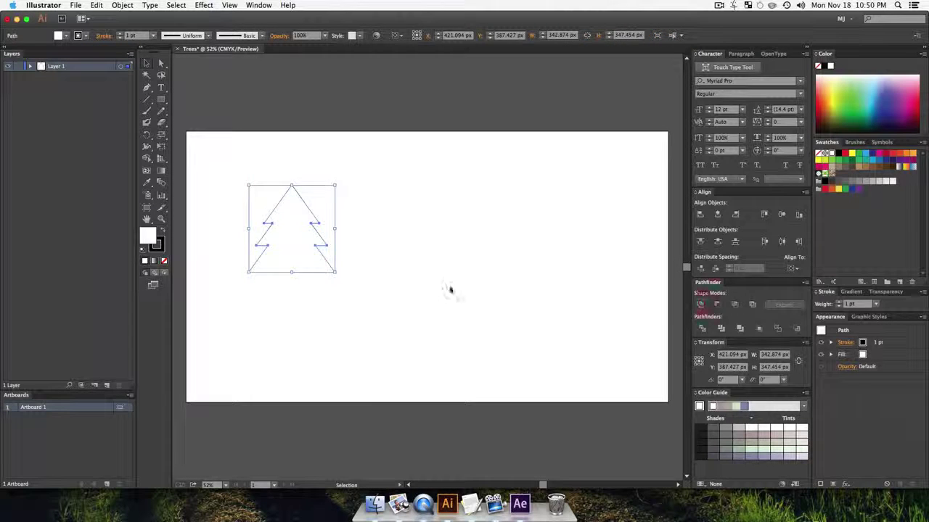
click(358, 253)
Step: Fill the tree shape with bright green and remove its stroke
click(265, 239)
click(847, 105)
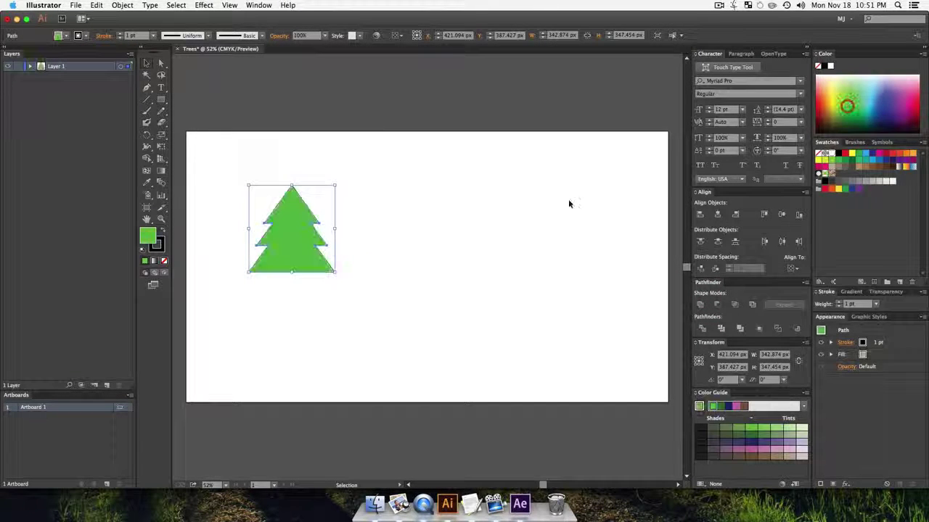
click(159, 248)
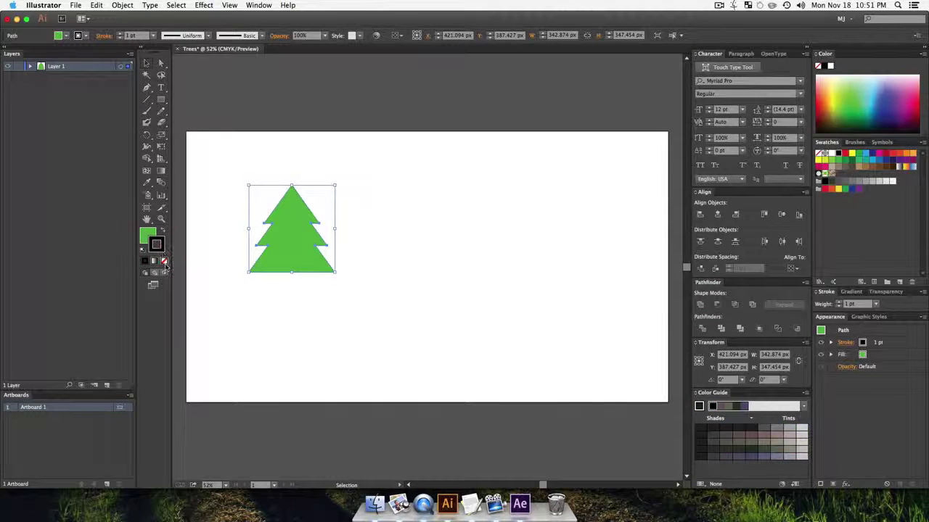
click(164, 262)
click(424, 266)
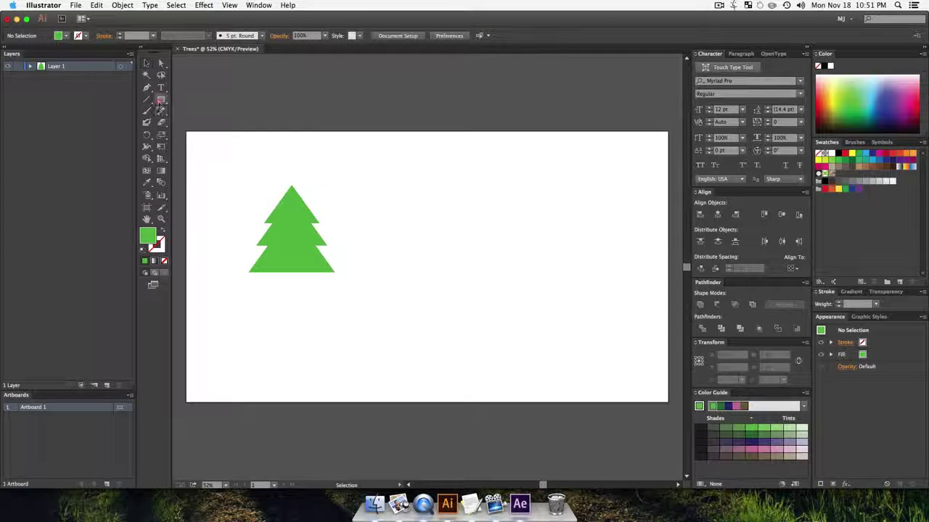
Step: Draw a trunk rectangle about 42 x 113 px centred under the tree, send it to the back, and fill it brown
drag(159, 101, 186, 100)
mouse_move(341, 250)
mouse_down()
mouse_move(345, 259)
mouse_move(365, 249)
mouse_move(360, 259)
mouse_move(290, 277)
mouse_move(297, 288)
mouse_up()
key(super+z)
key(v)
key(shift+super+bracketleft)
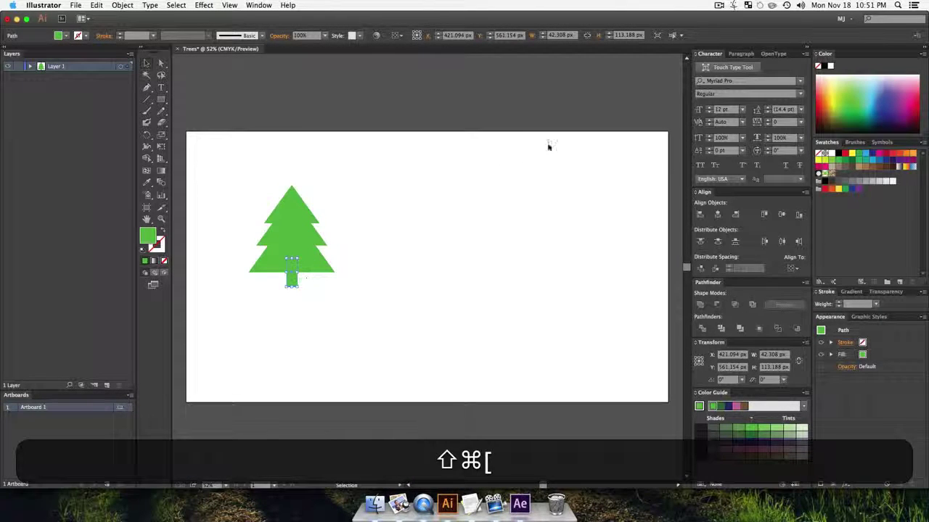
click(871, 169)
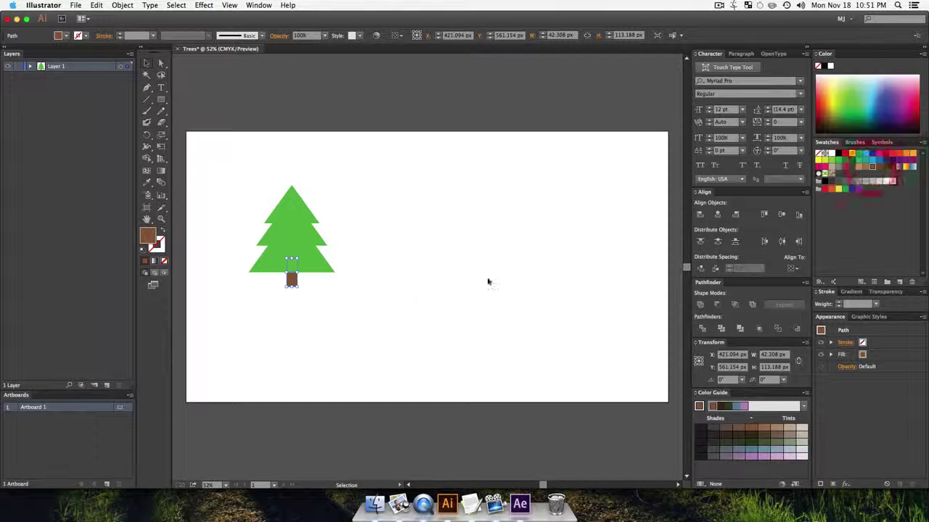
Step: Lengthen the trunk downward and move the whole tree toward the artboard's left edge
key(v)
drag(291, 286, 291, 316)
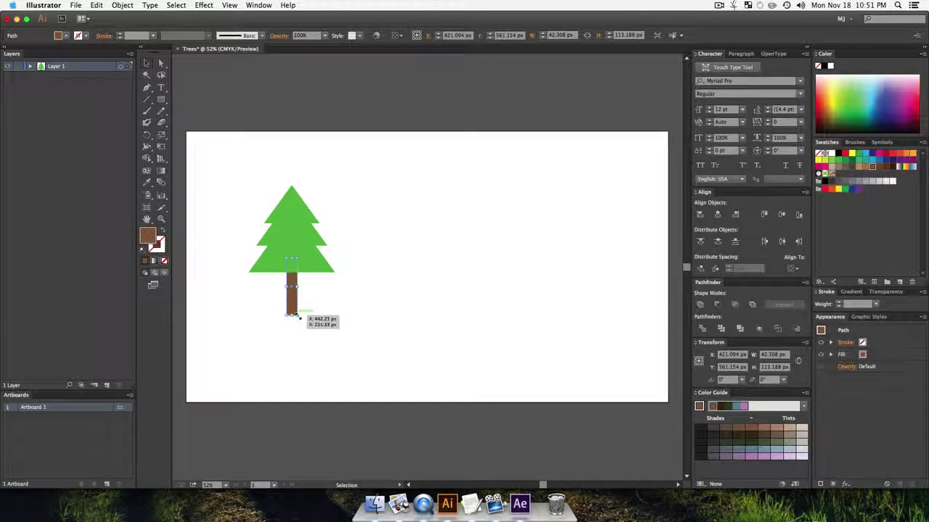
click(359, 315)
drag(431, 326, 257, 225)
drag(310, 256, 267, 256)
click(321, 297)
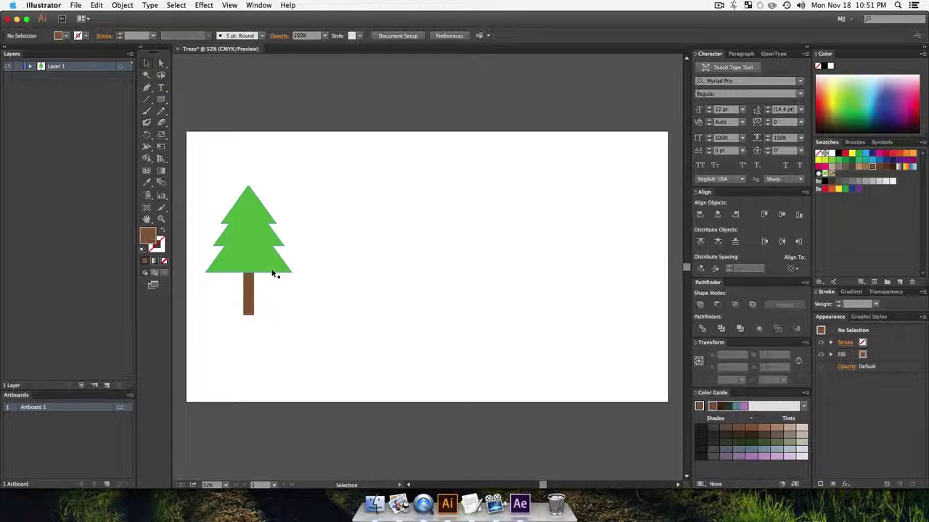
Step: Group the foliage and trunk, and duplicate the tree across the artboard to form a row of five
drag(321, 291, 247, 230)
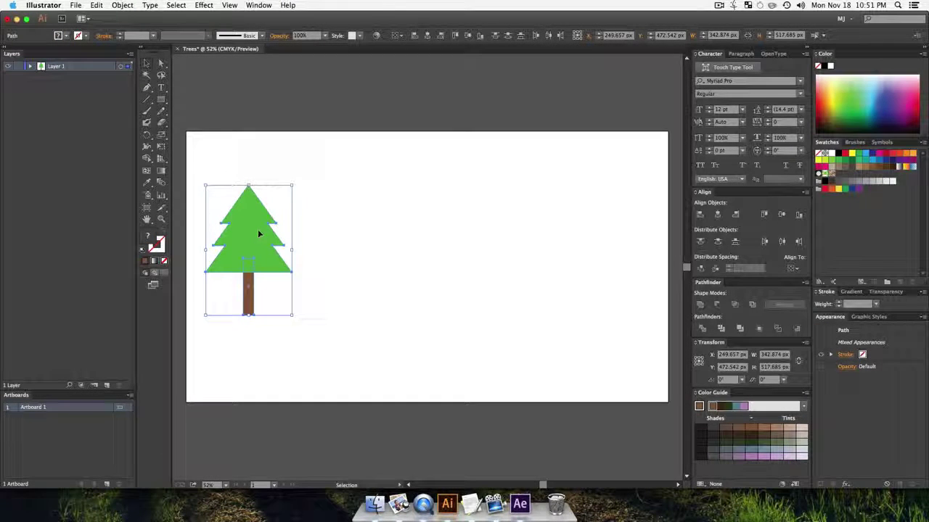
key(super+g)
drag(256, 241, 603, 256)
click(576, 352)
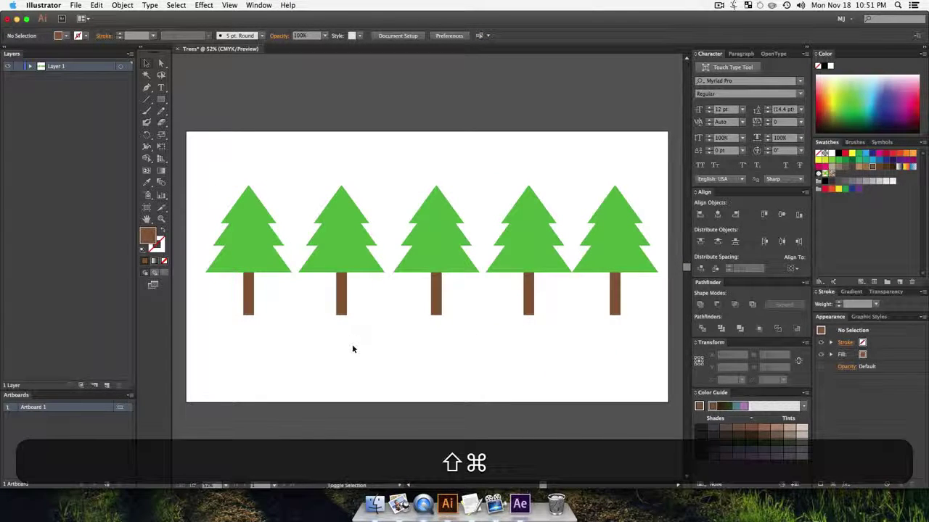
Step: Save the artwork to the Desktop as Trees.ai with the default Illustrator CC options
key(super+shift+s)
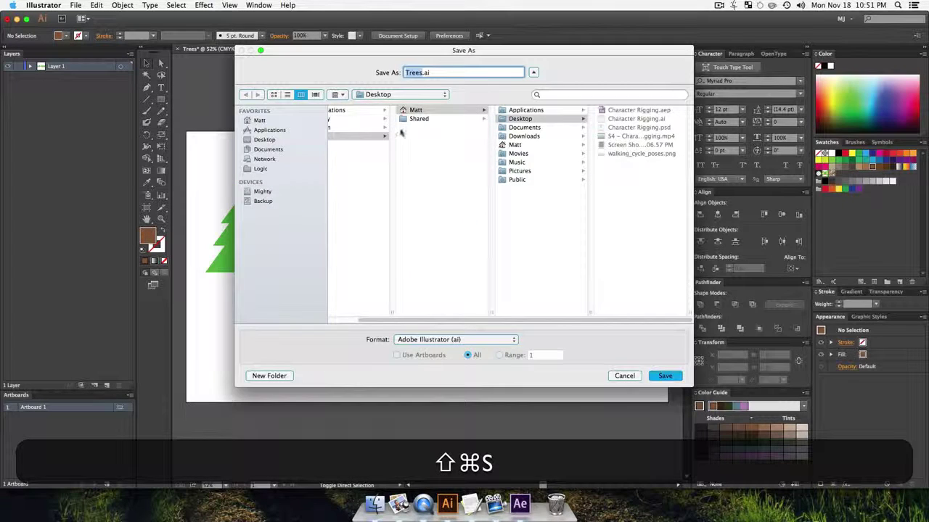
key(super+d)
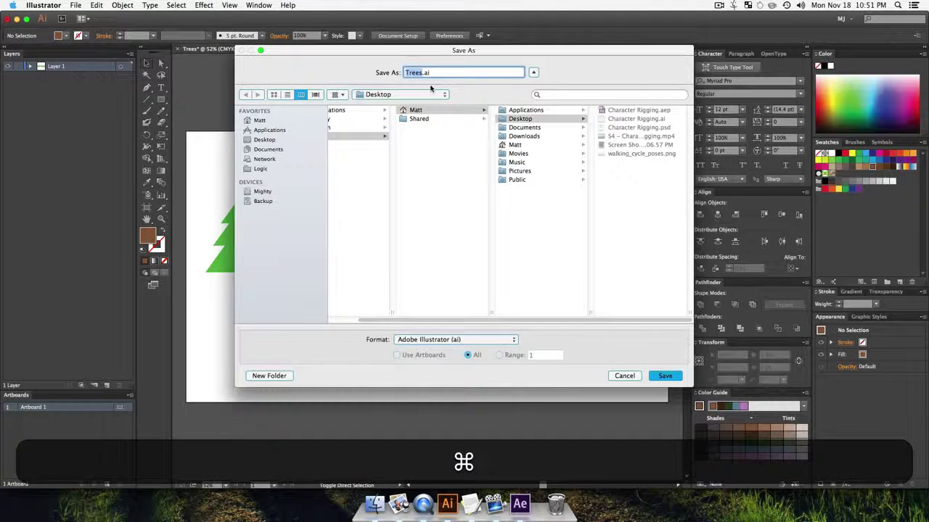
click(675, 376)
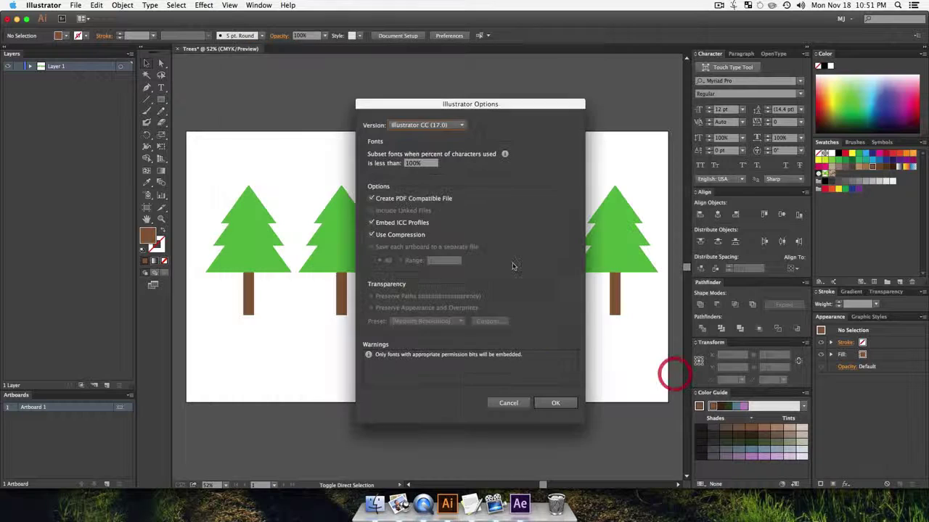
click(556, 404)
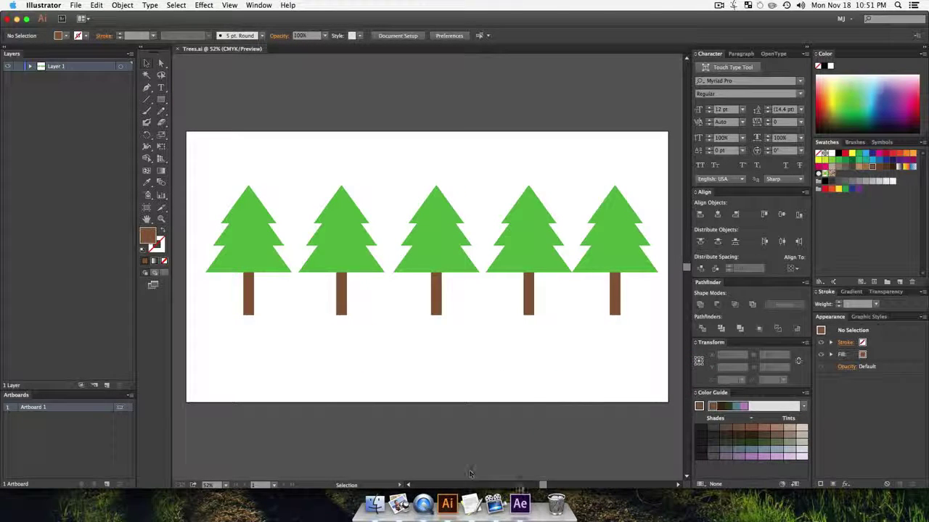
Step: Switch back to After Effects and import Trees.ai from the desktop into the project, shrinking the window for access and widening it again
click(527, 503)
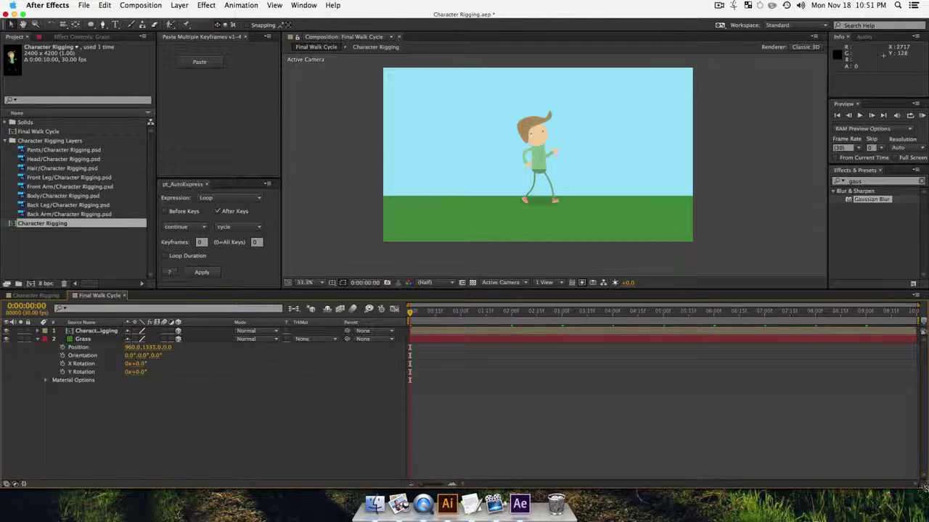
drag(925, 488, 804, 488)
double_click(810, 16)
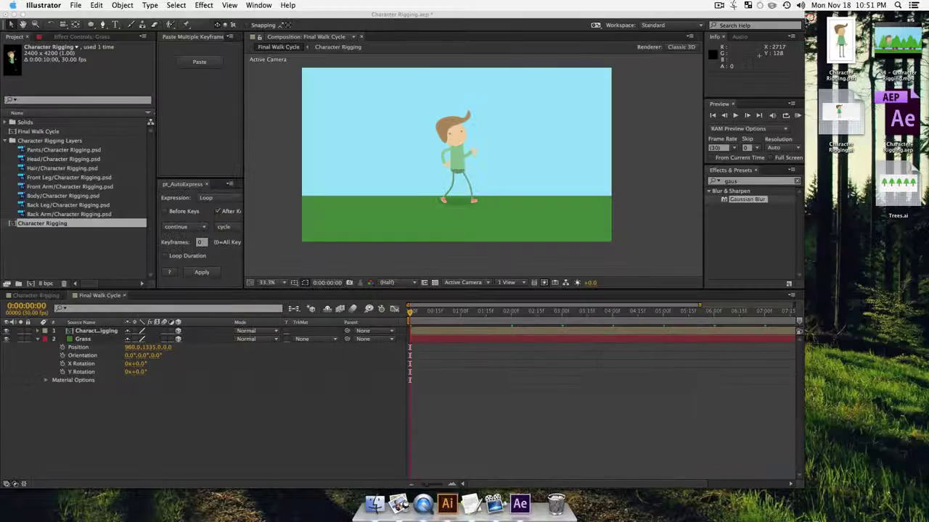
drag(897, 187, 72, 246)
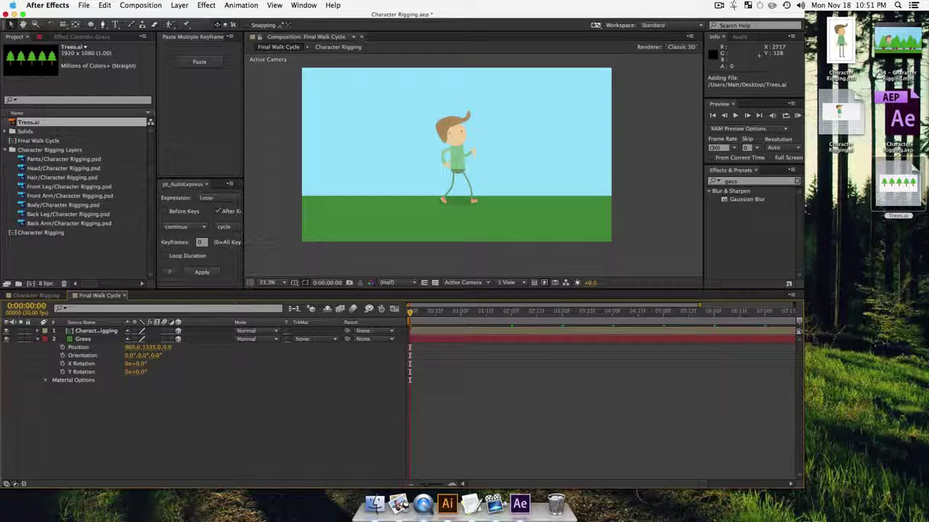
drag(803, 319, 919, 326)
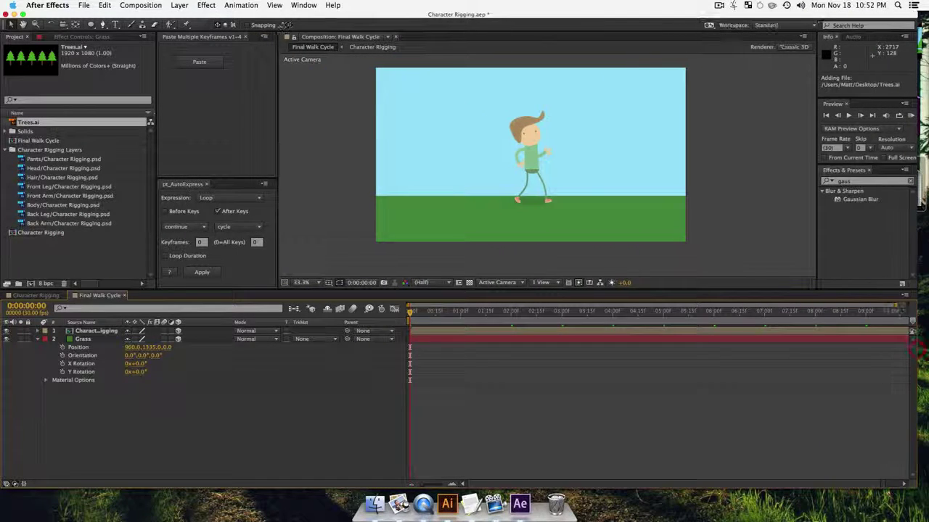
Step: Add Trees.ai to the Final Walk Cycle composition between the character and Grass layers, and pre-compose it as Trees
click(23, 14)
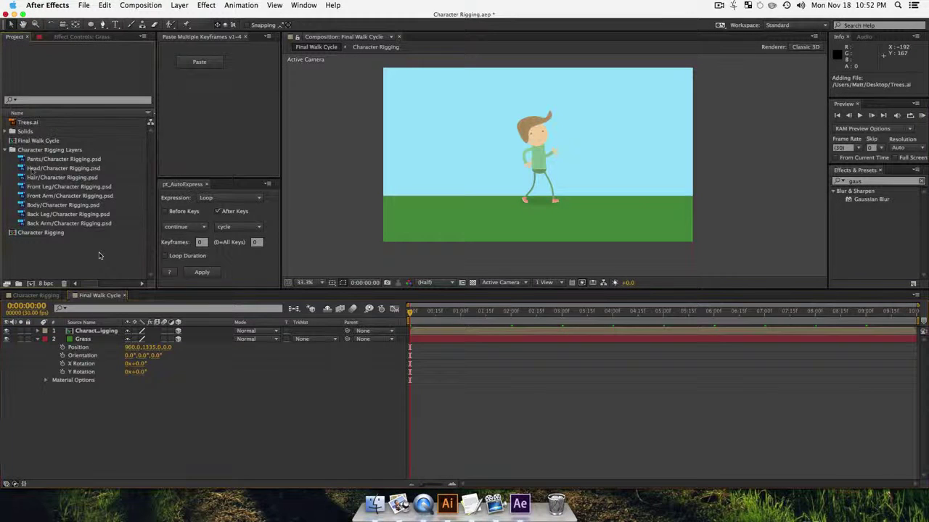
drag(30, 125, 75, 338)
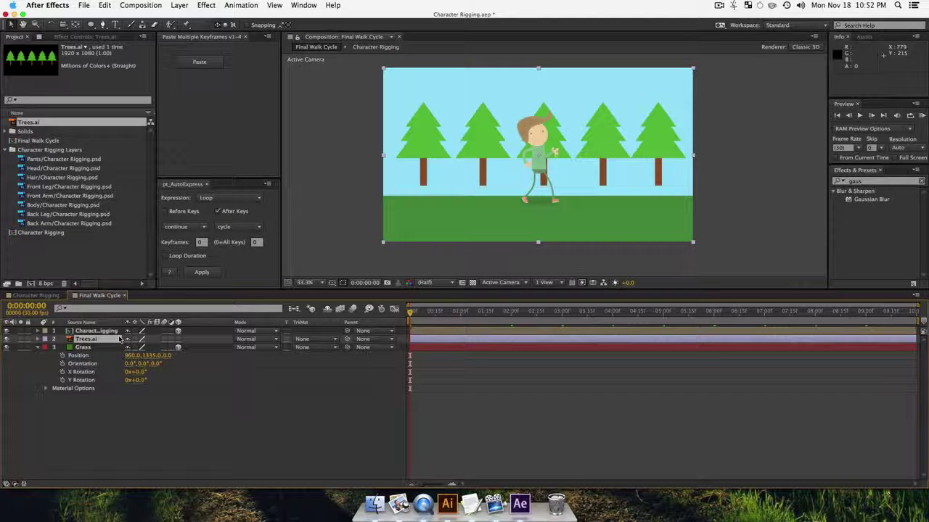
key(shift+super+c)
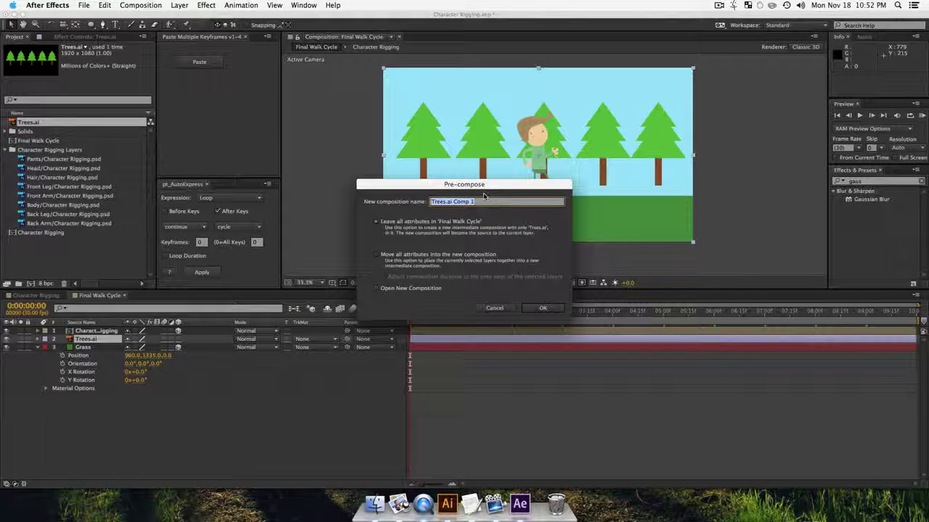
text(Trees)
key(Return)
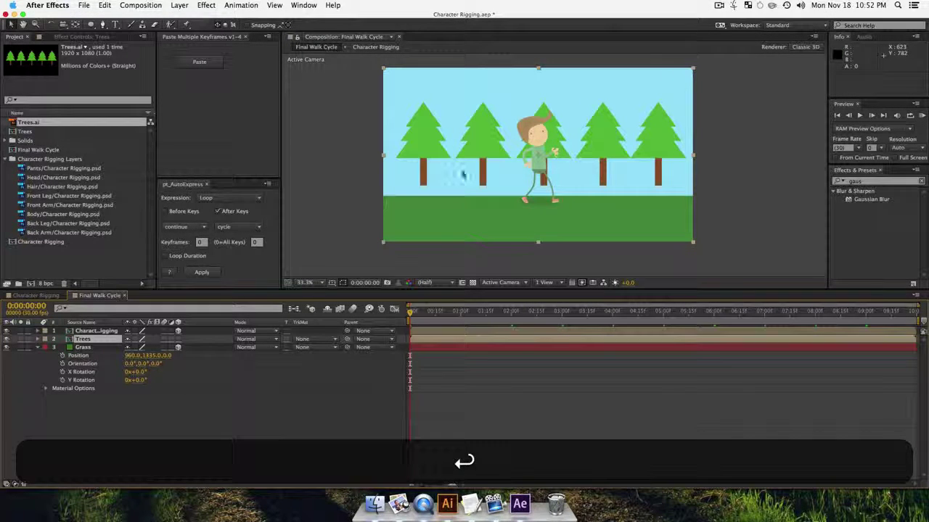
Step: Open the Trees composition and double its width to 3840 px with the aspect ratio locked
click(71, 428)
double_click(67, 339)
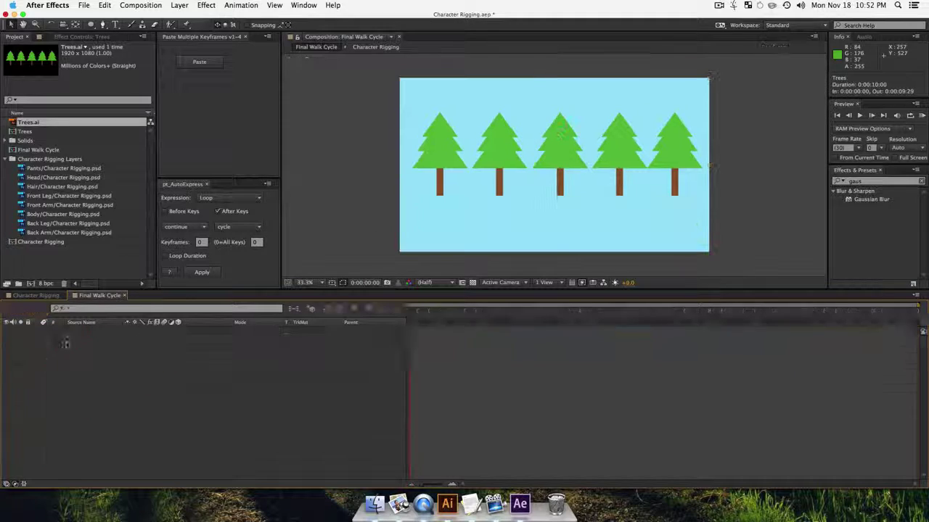
click(218, 422)
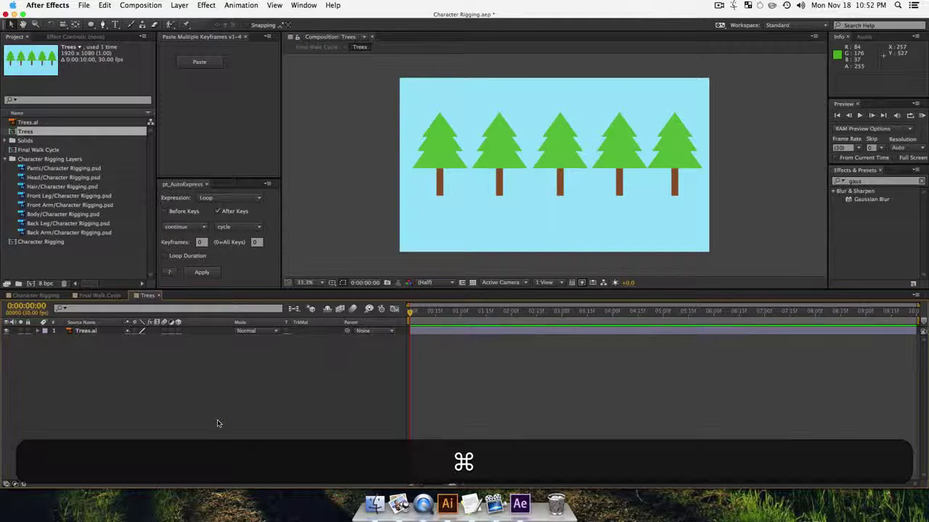
key(super+k)
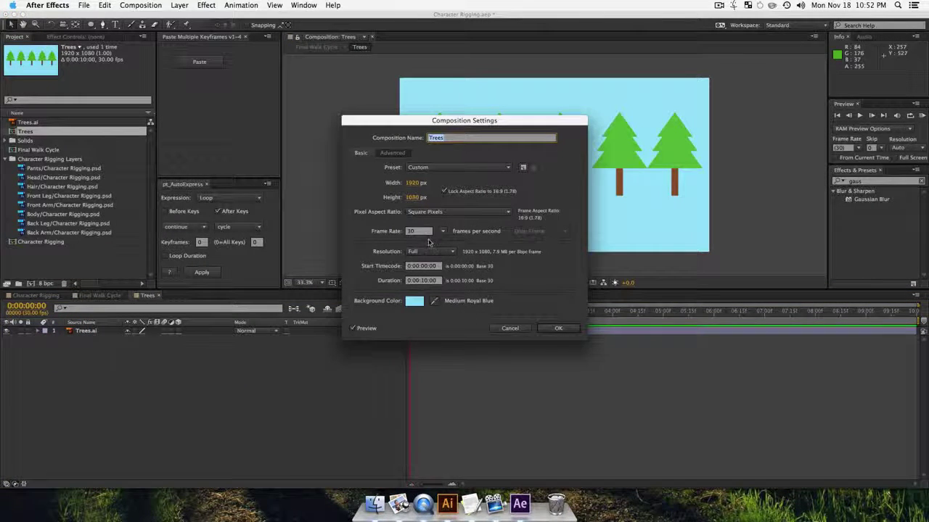
click(419, 184)
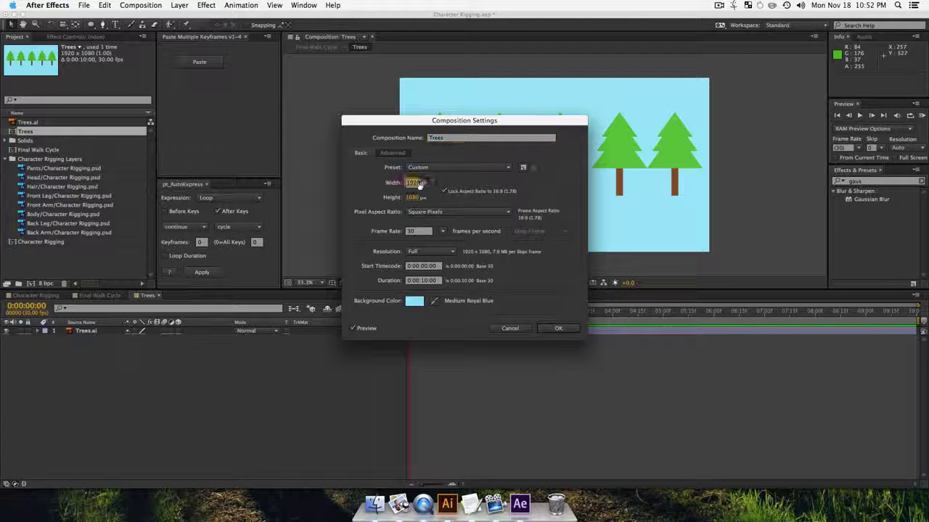
key(Right)
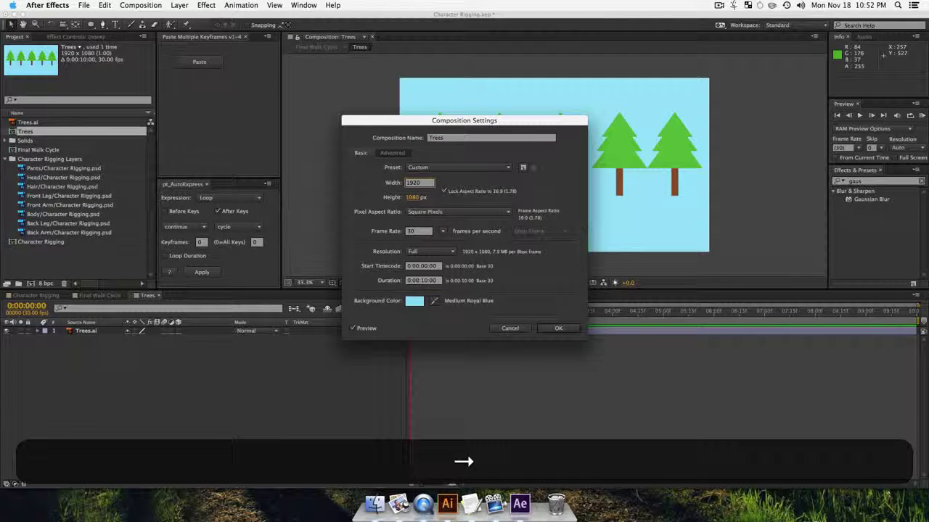
key(shift)
text(*2)
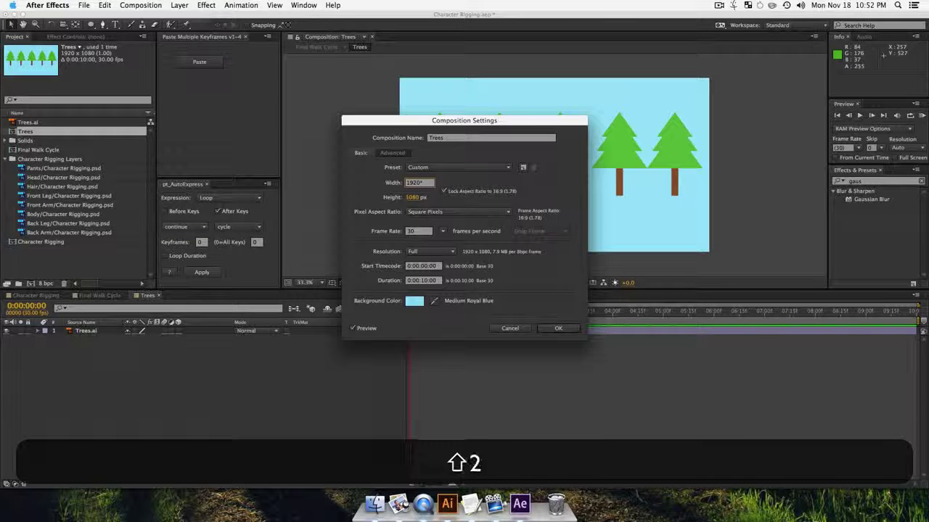
click(557, 331)
Step: Move the row of five trees toward the left edge of the enlarged composition
key(z)
alt+click(552, 173)
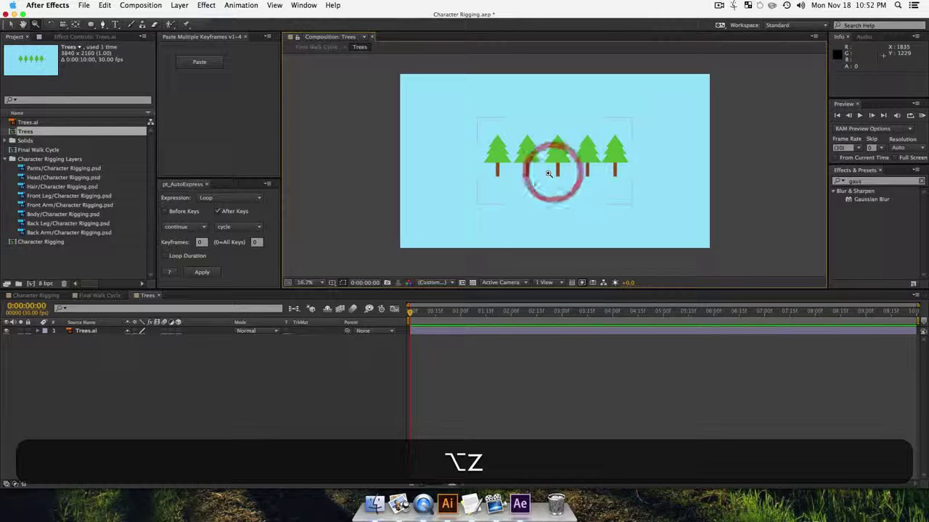
key(v)
click(519, 196)
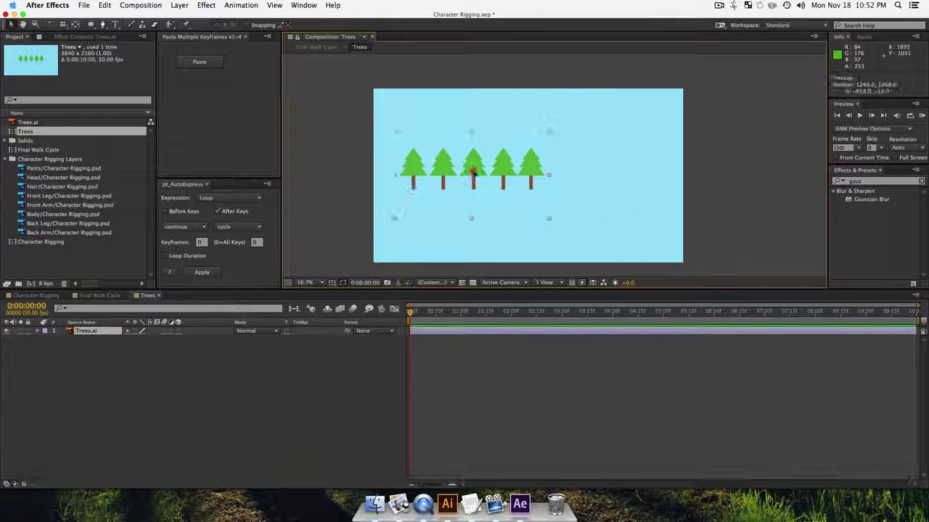
drag(472, 172, 458, 169)
click(221, 390)
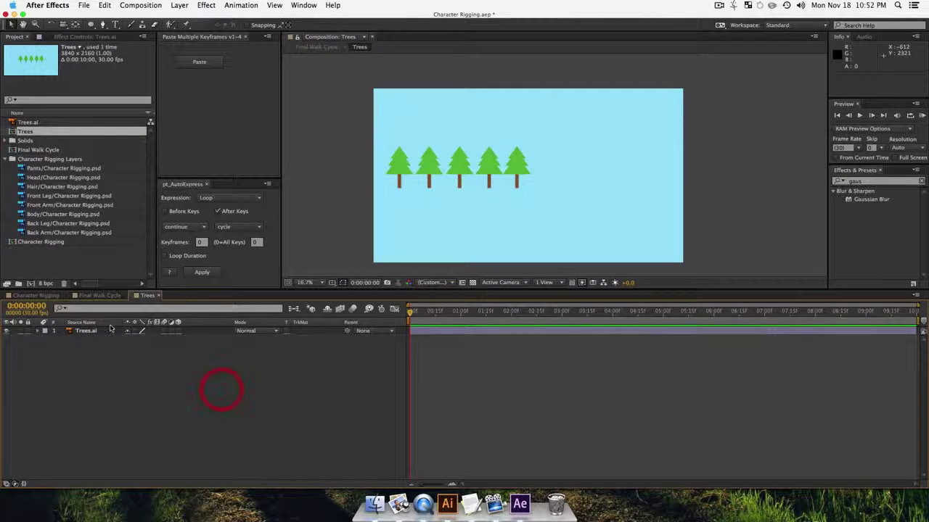
Step: Duplicate the tree row, place the copy level beside the original as a row of ten, and nudge the original row slightly left
click(105, 332)
key(super+d)
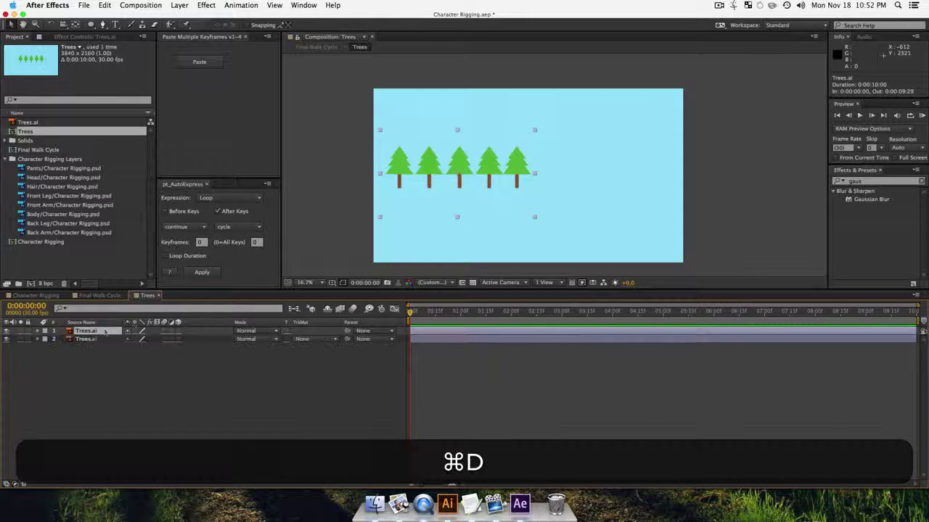
drag(430, 163, 575, 169)
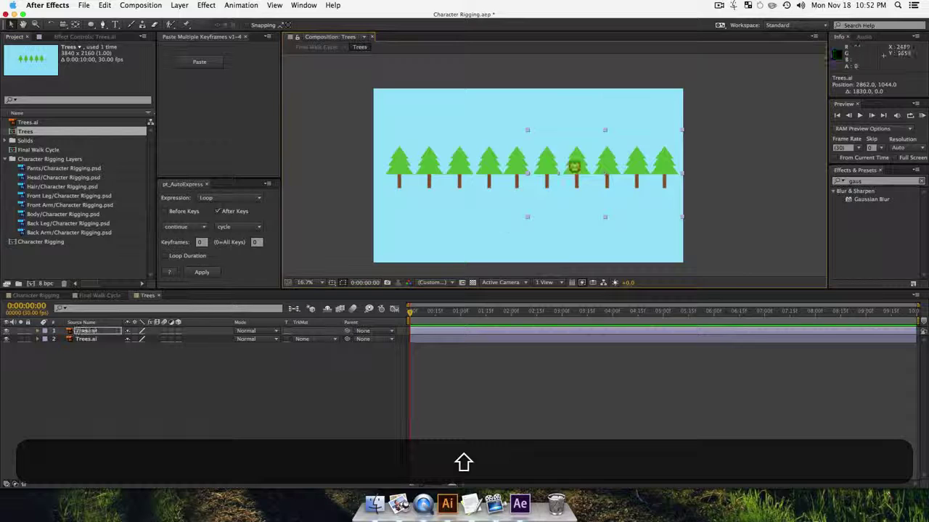
click(573, 388)
click(452, 156)
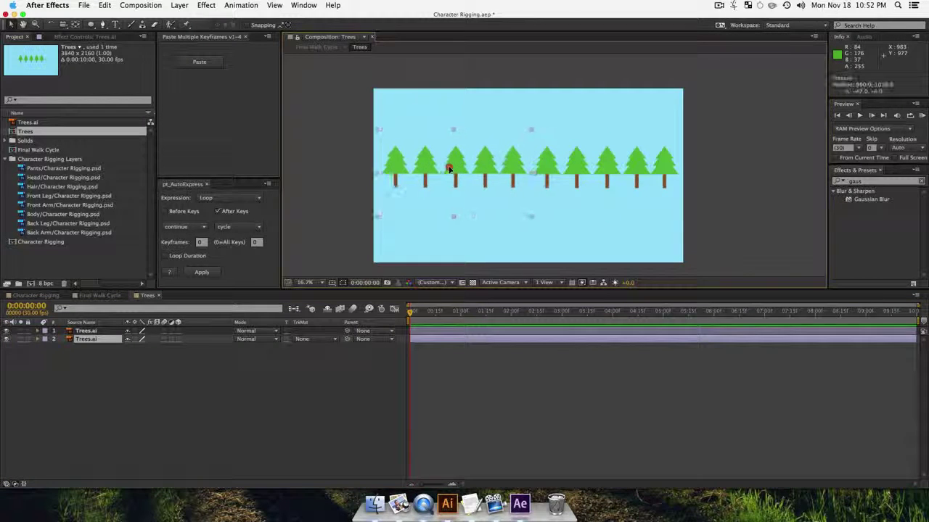
drag(451, 164, 445, 167)
click(171, 420)
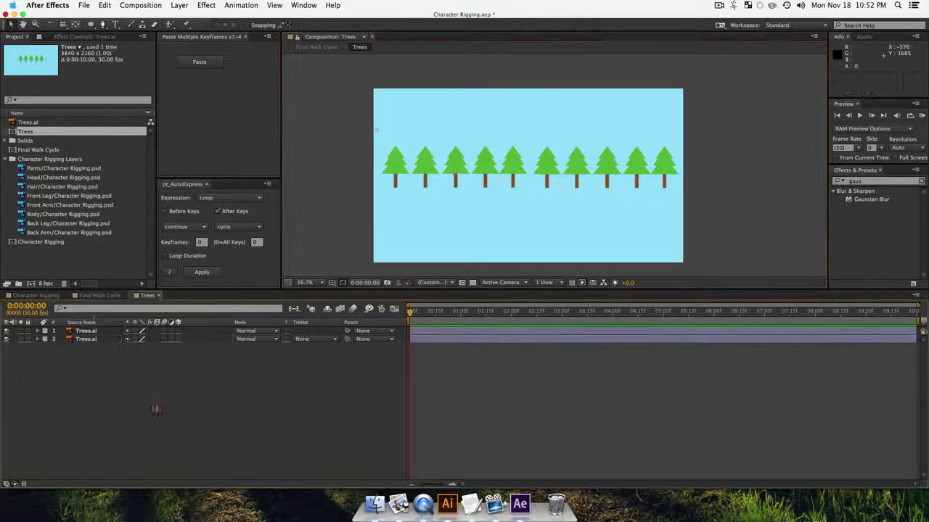
Step: Return to the Final Walk Cycle composition, make the Trees layer 3D, and lower it to a Y position of 709
click(94, 296)
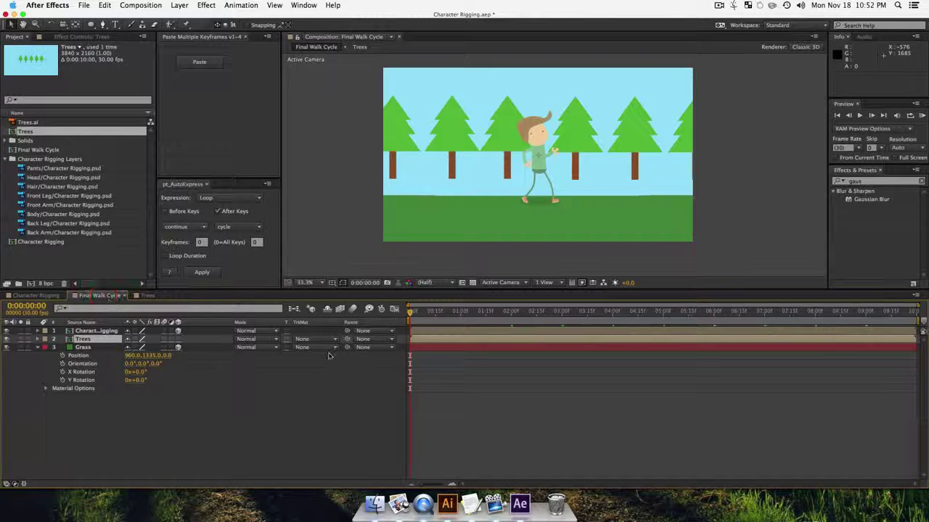
click(160, 423)
click(88, 340)
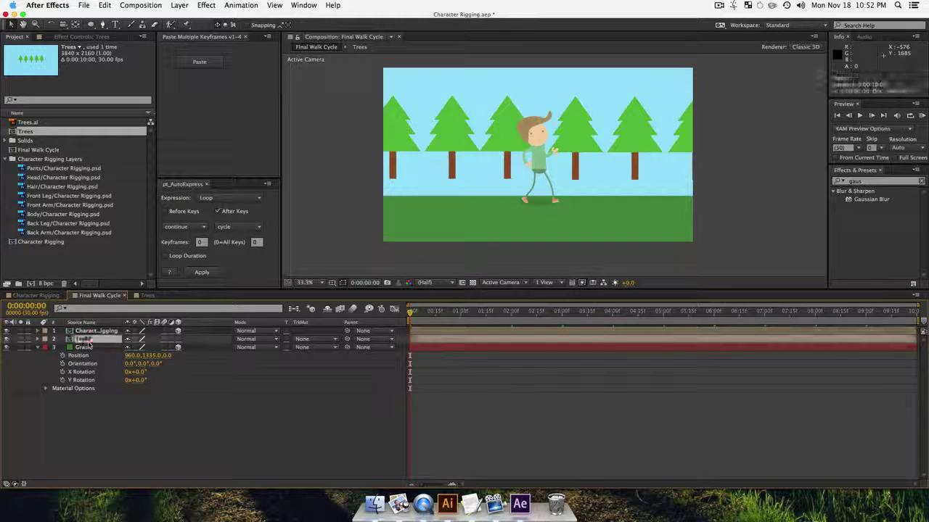
key(p)
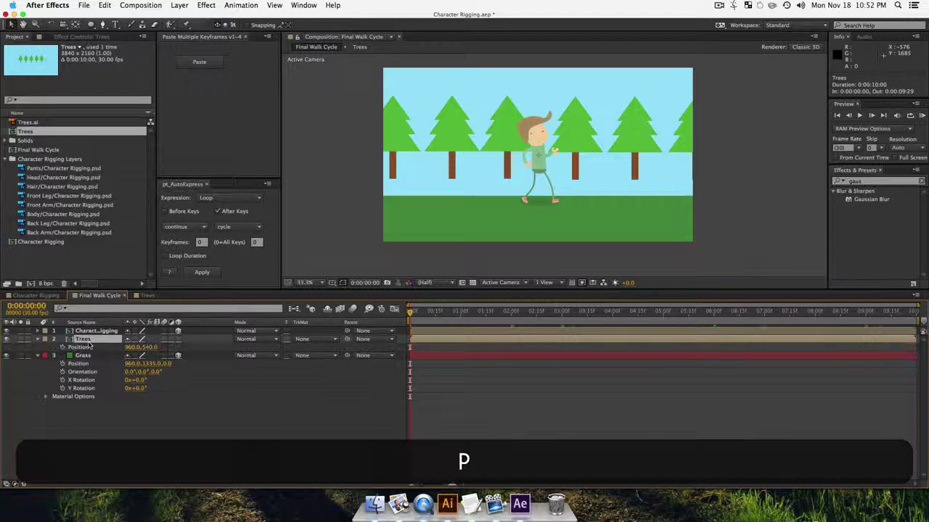
click(177, 340)
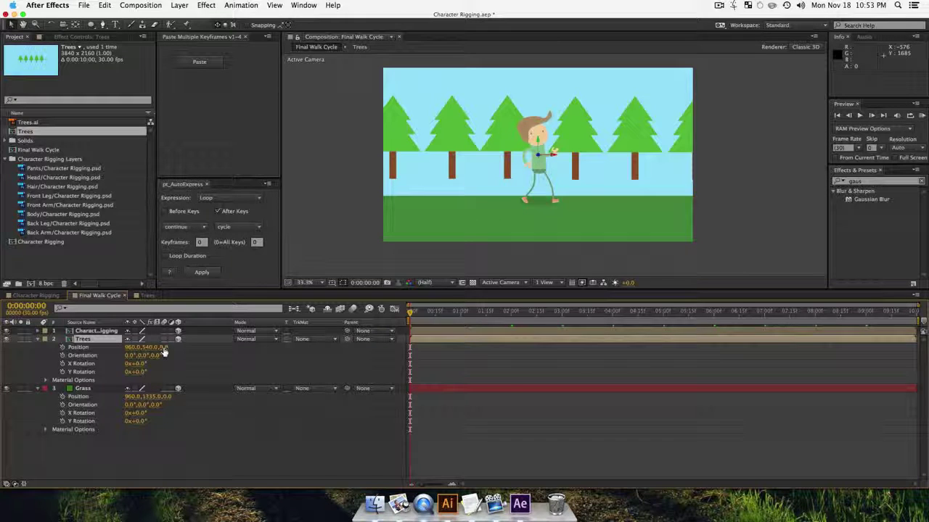
drag(149, 346, 221, 356)
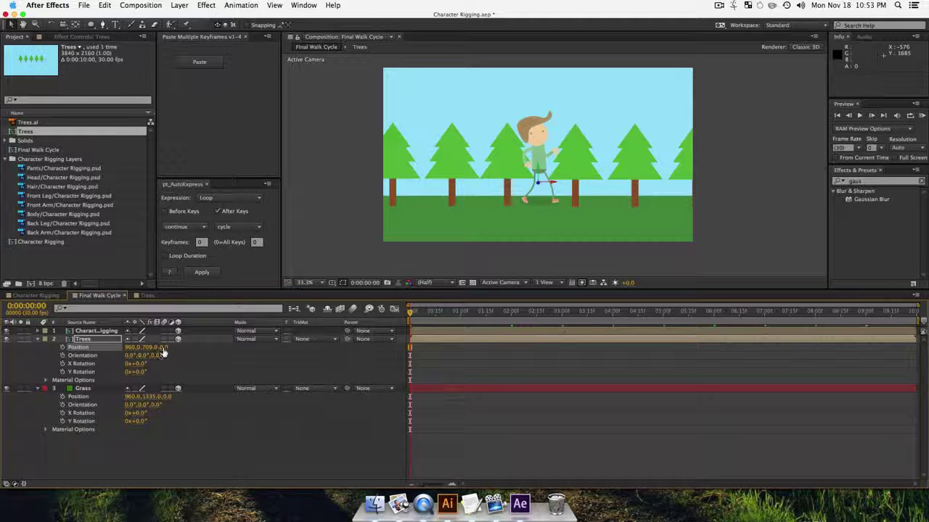
Step: Move the Trees layer below the Grass layer so the trunks stand behind the grass
drag(85, 338, 91, 459)
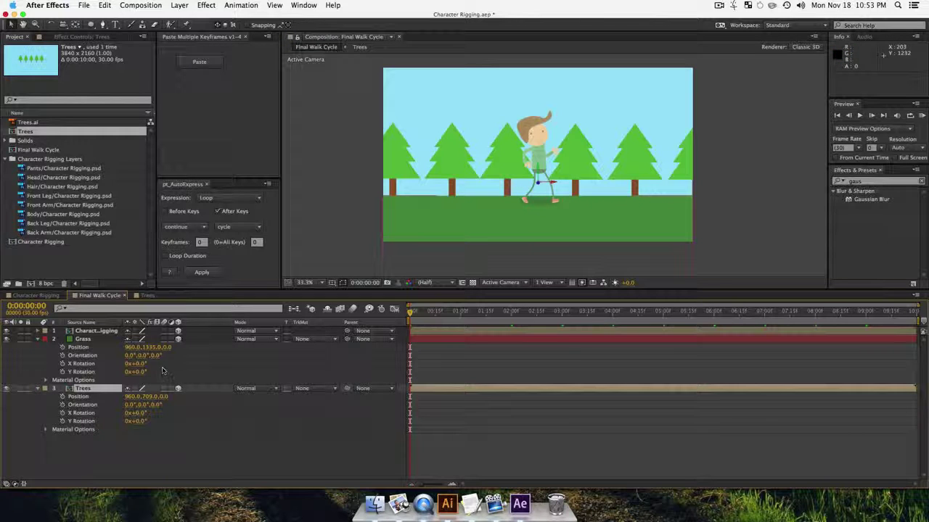
click(86, 391)
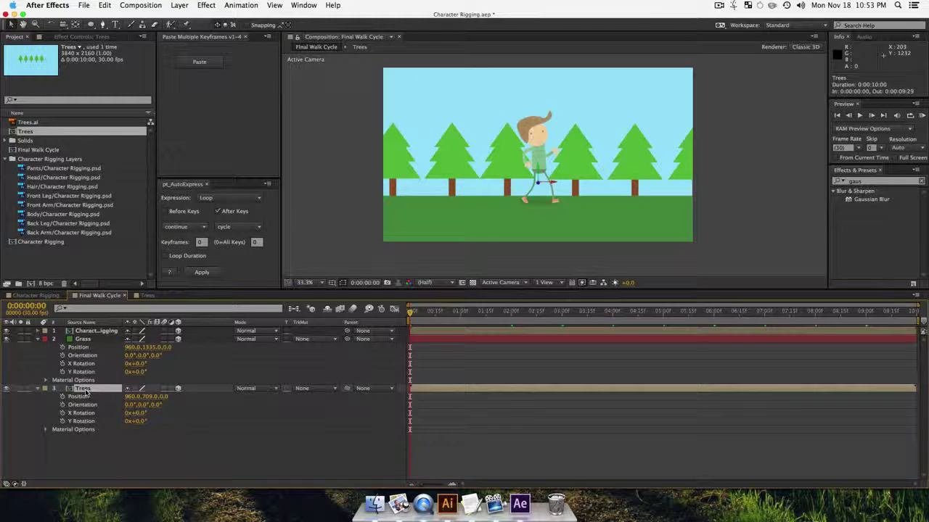
click(142, 457)
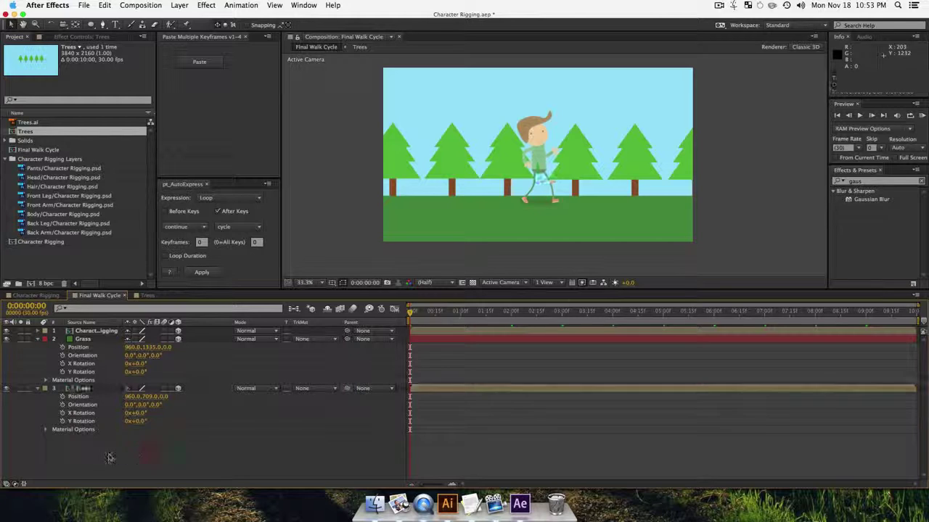
right_click(109, 457)
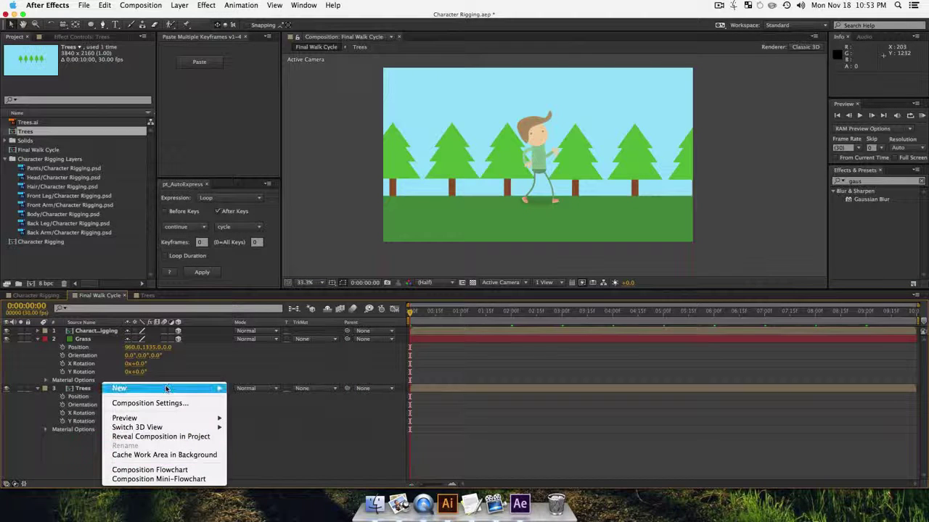
mouse_move(166, 389)
click(50, 453)
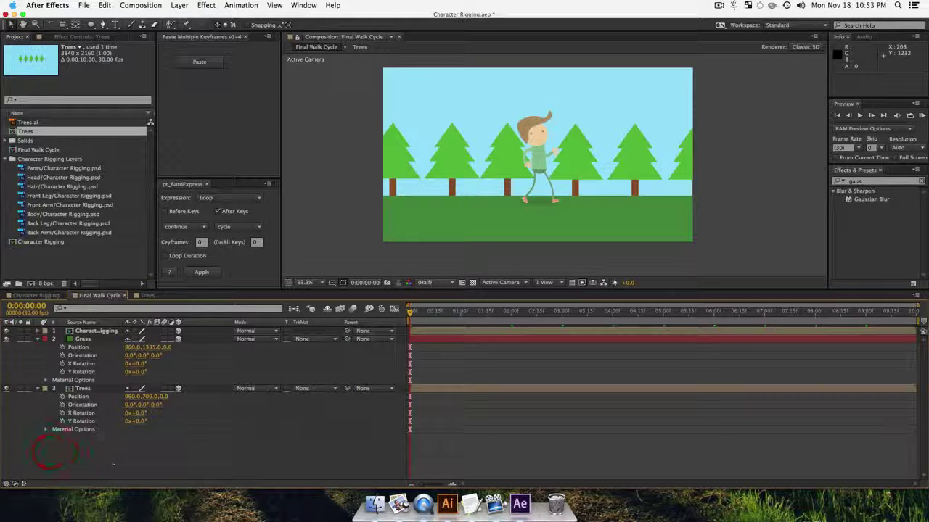
Step: Create a two-node 50mm camera named Camera 1 with depth of field turned off
right_click(151, 385)
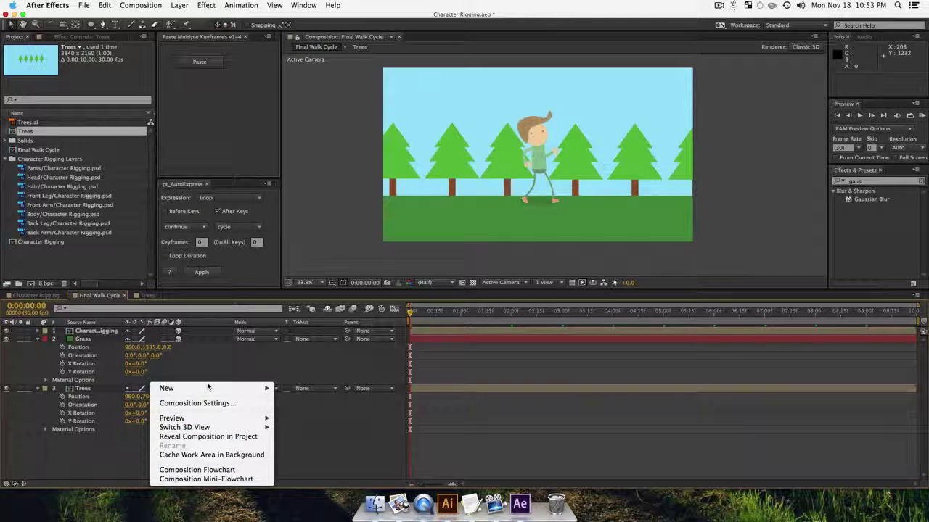
mouse_move(210, 392)
click(305, 431)
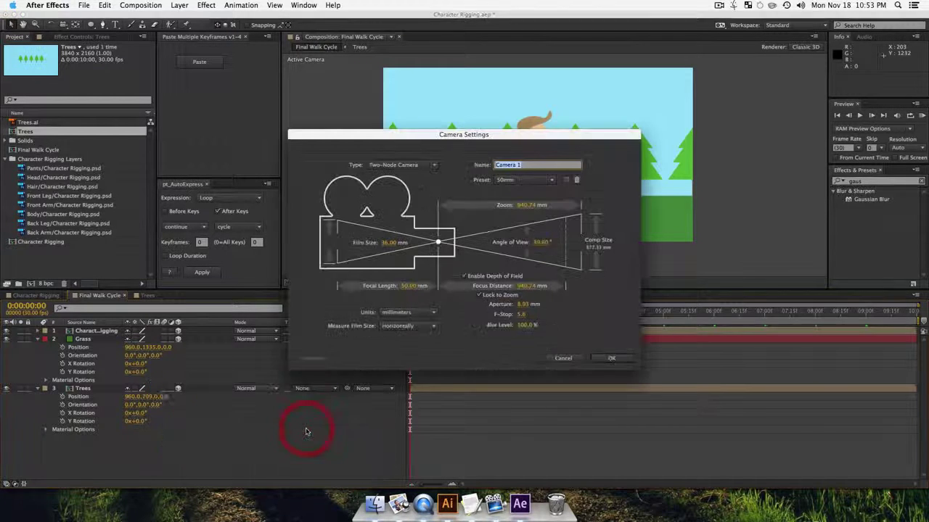
click(464, 277)
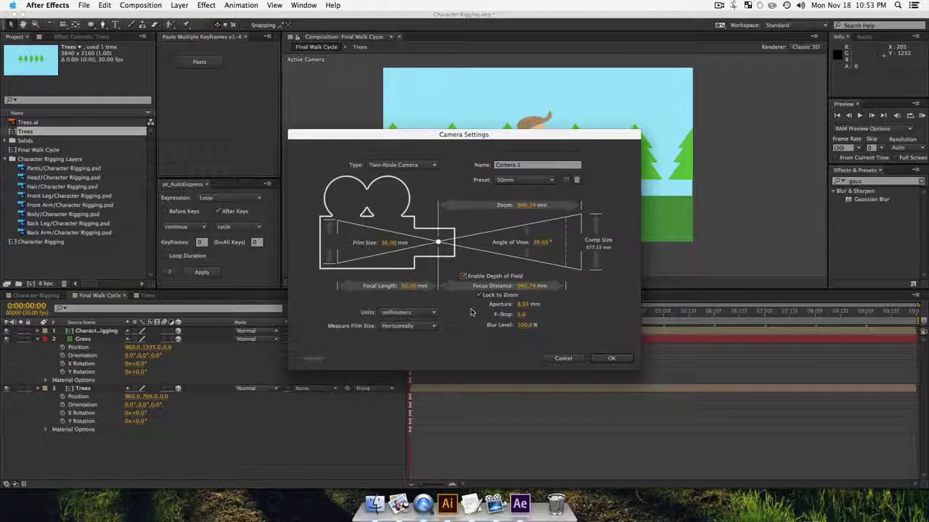
click(611, 359)
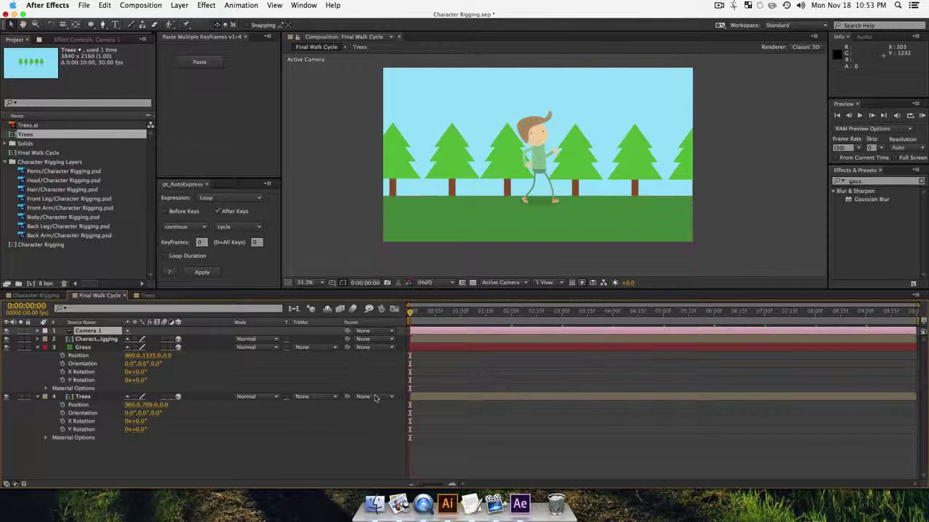
Step: Add a null object above Camera 1 in the Final Walk Cycle composition
click(211, 452)
click(93, 339)
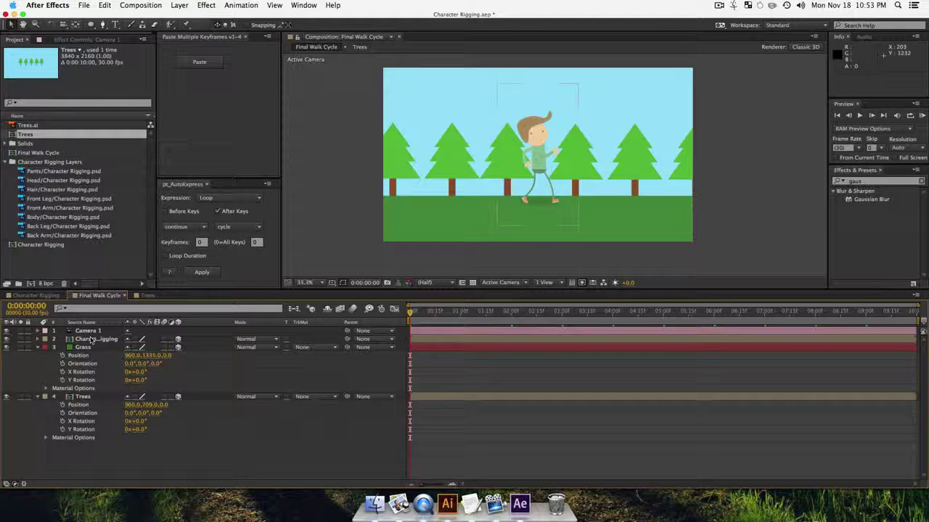
right_click(111, 451)
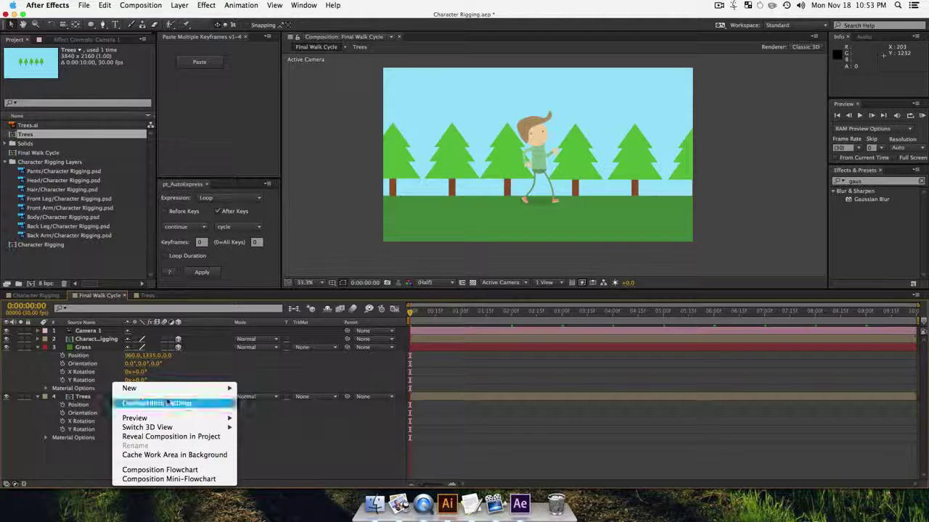
mouse_move(164, 391)
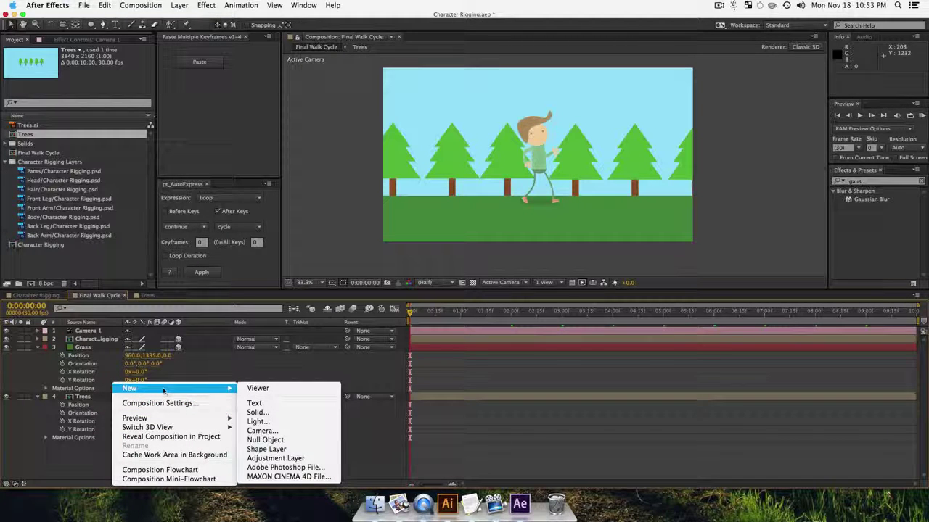
click(266, 440)
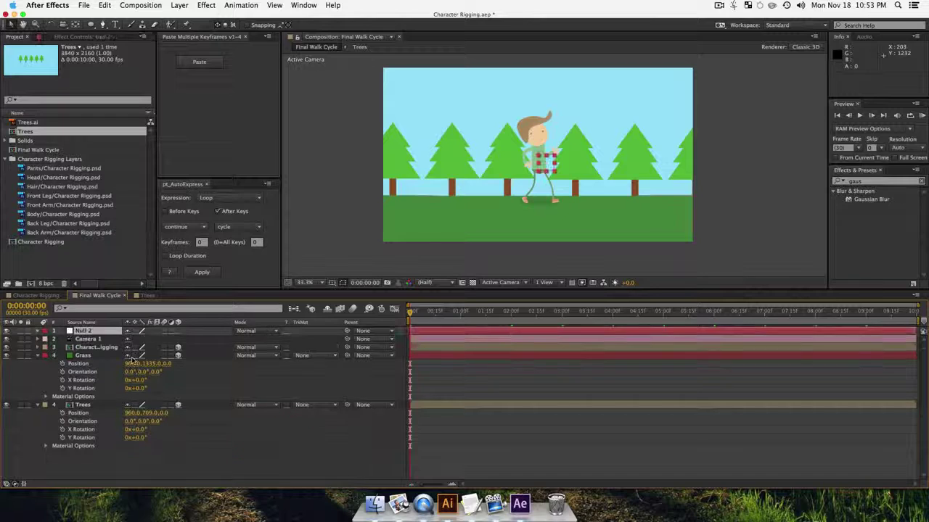
Step: Rename the new null object as Camera Mover
key(Return)
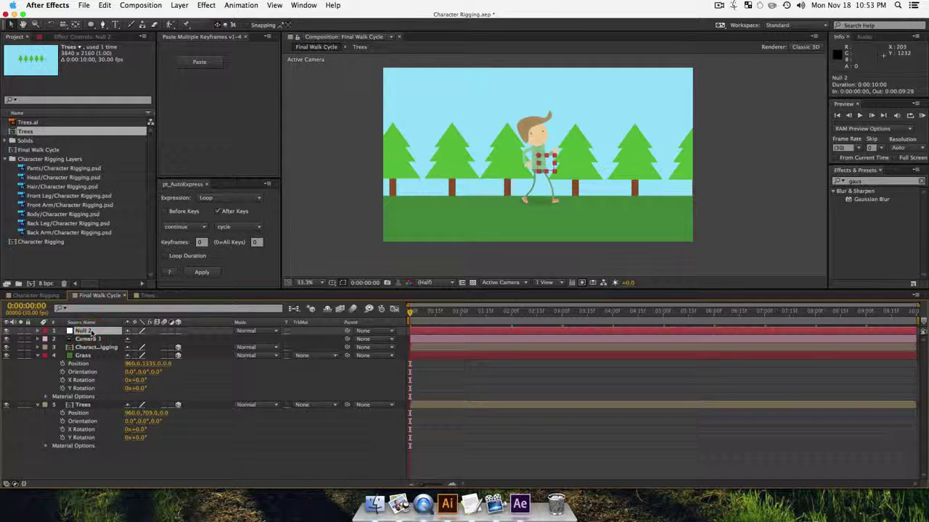
text(Camera Mover)
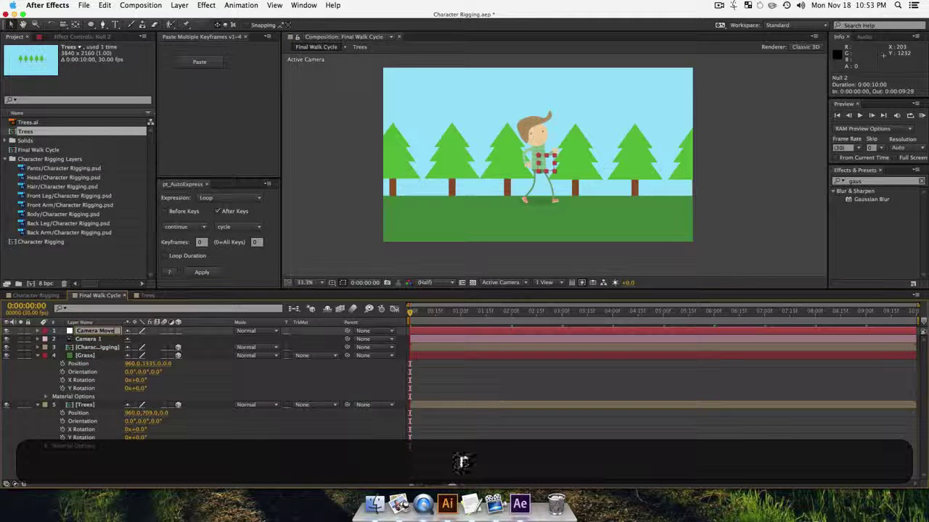
key(Return)
Step: Try moving Camera 1 by changing its own position values, and undo the changes
click(94, 347)
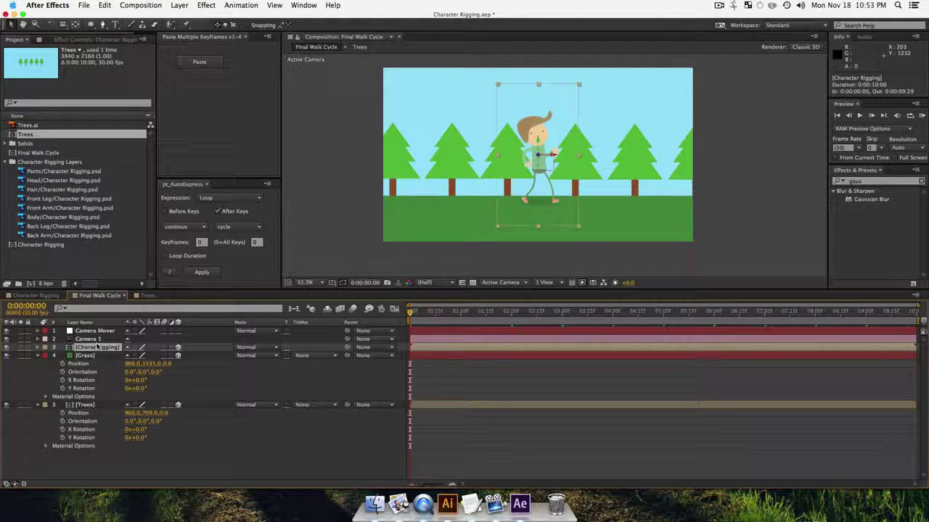
click(96, 339)
key(p)
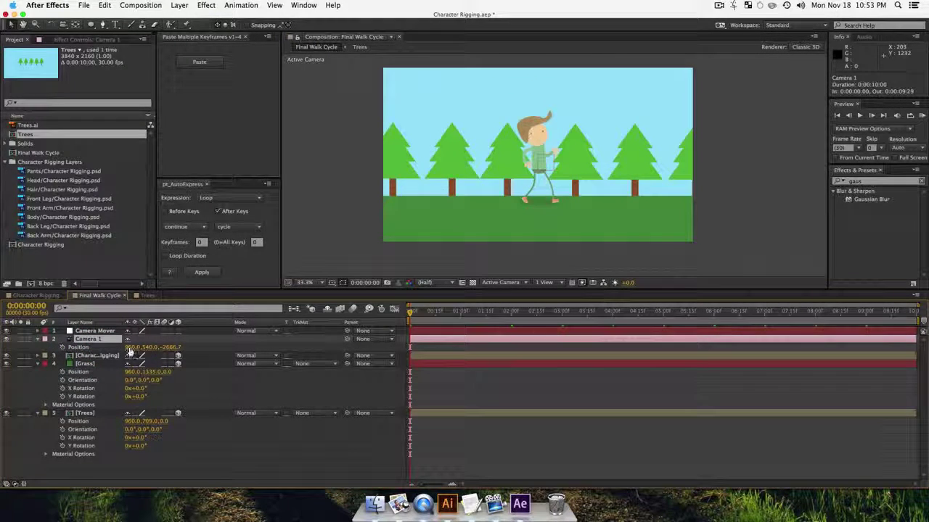
drag(137, 348, 923, 338)
key(super+z)
key(super+z)
Step: Make the Camera Mover null a 3D layer and parent Camera 1 to it
drag(347, 339, 93, 334)
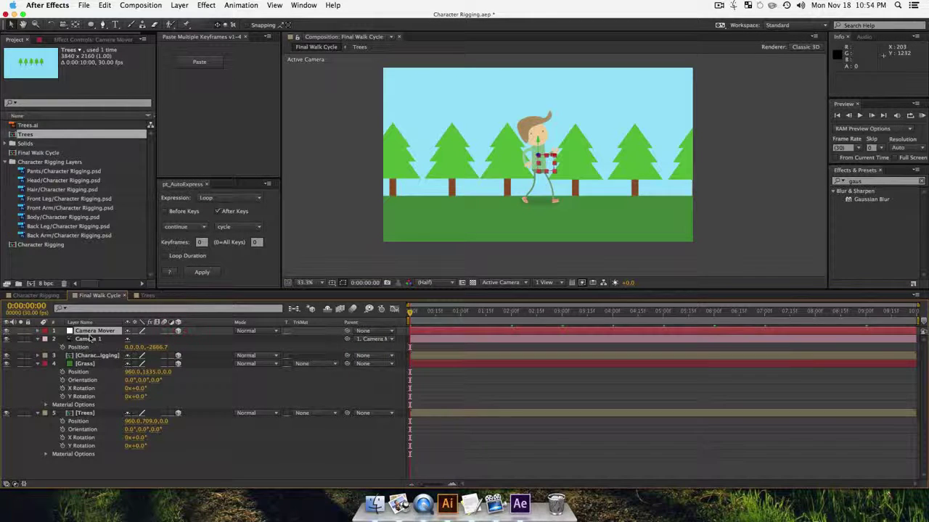
Step: Try shifting the Camera Mover null along X to test the camera link, and undo the move
key(p)
mouse_move(132, 341)
mouse_down()
mouse_move(148, 340)
mouse_move(127, 340)
mouse_up()
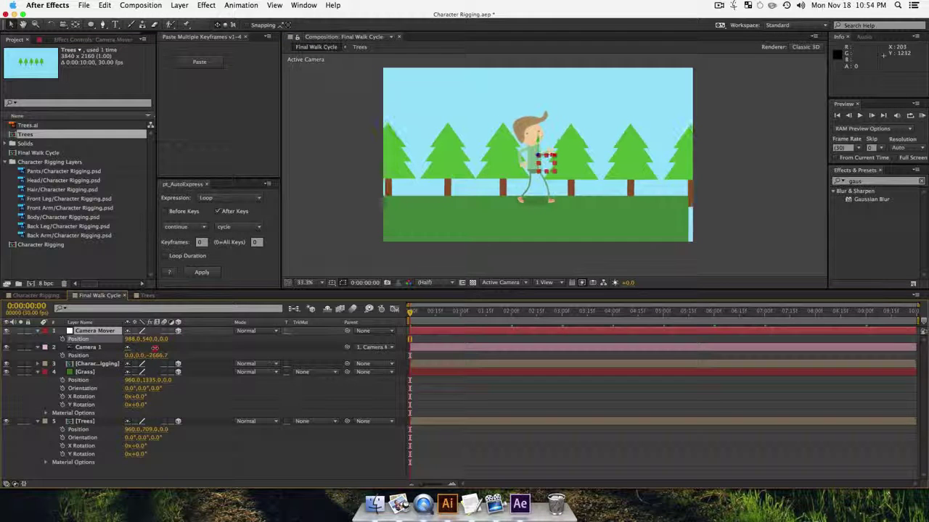
key(super+z)
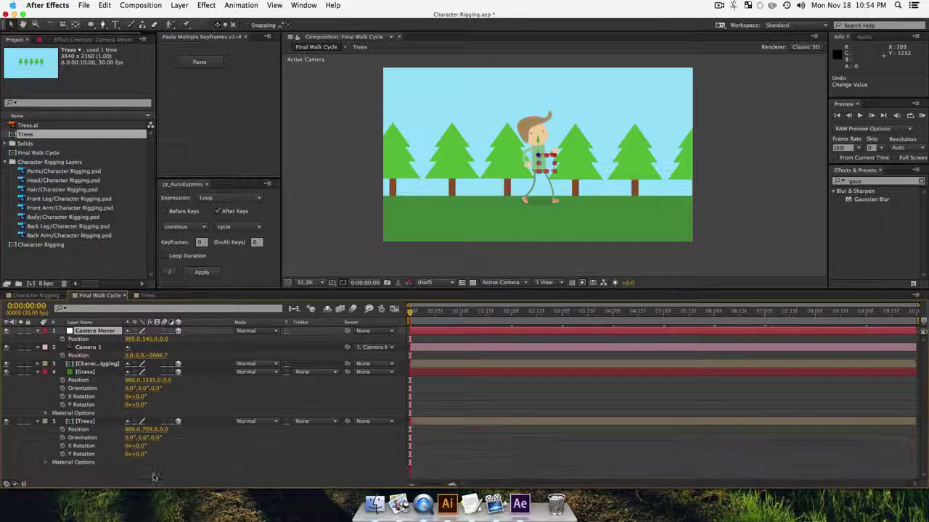
click(156, 473)
Step: Scale the Character Rigging layer to 9% and move it onto the grass at about X 528, Y 705
click(91, 364)
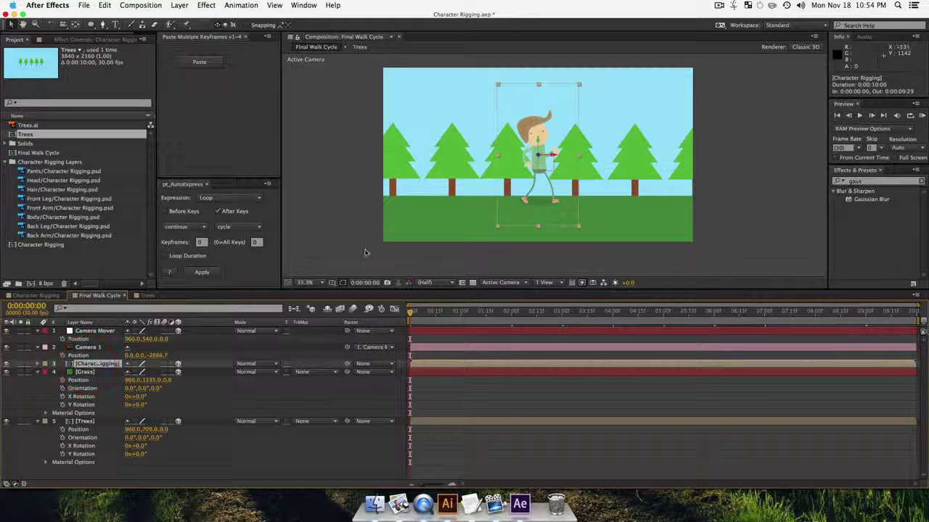
key(s)
drag(142, 374, 137, 374)
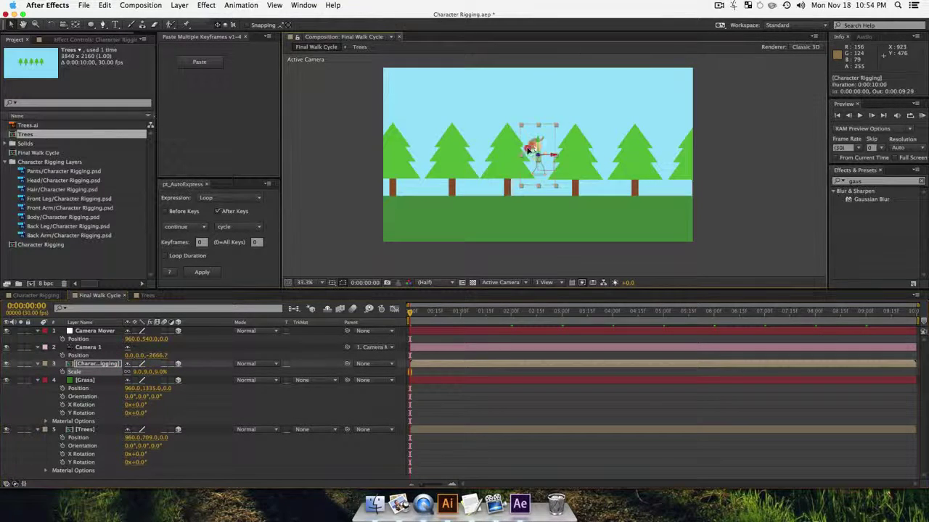
drag(533, 149, 458, 177)
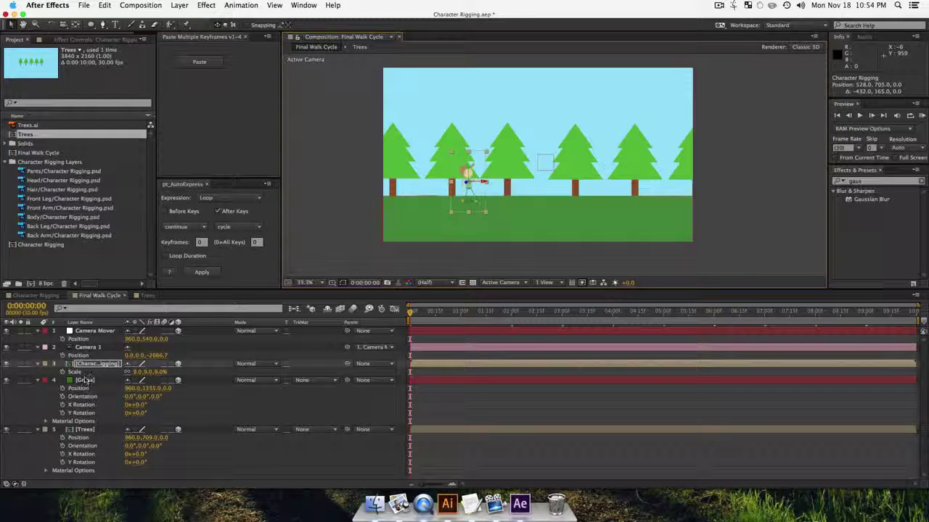
Step: Scale the Trees layer to 71% and lower it slightly so the trunks meet the grass
click(100, 431)
key(s)
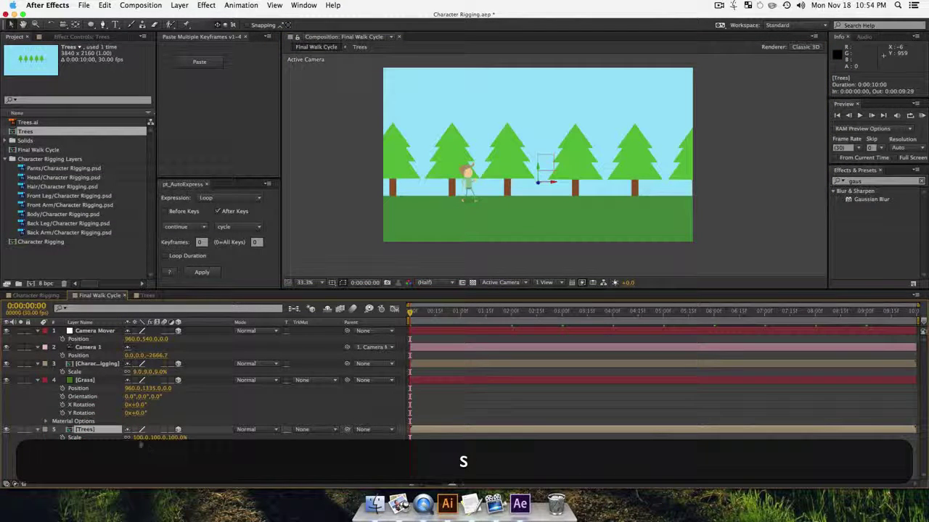
drag(149, 437, 118, 439)
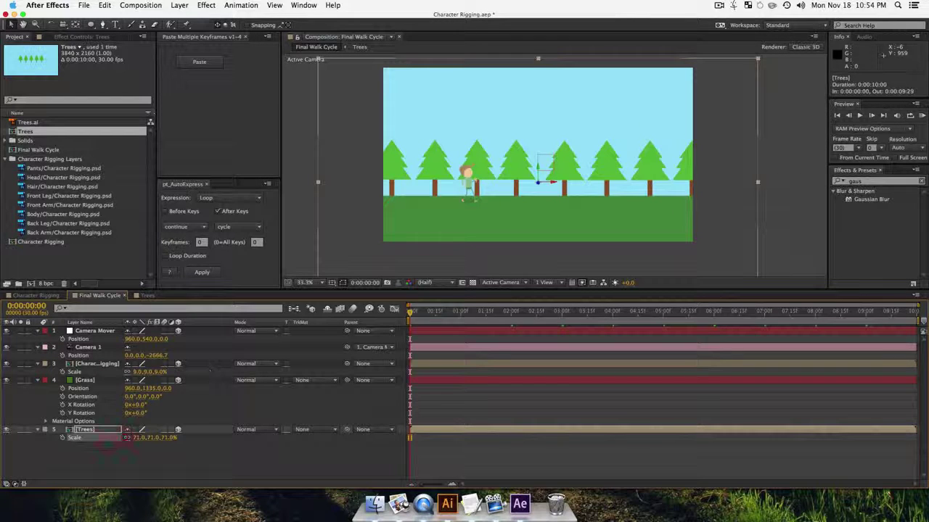
drag(581, 163, 574, 170)
click(250, 458)
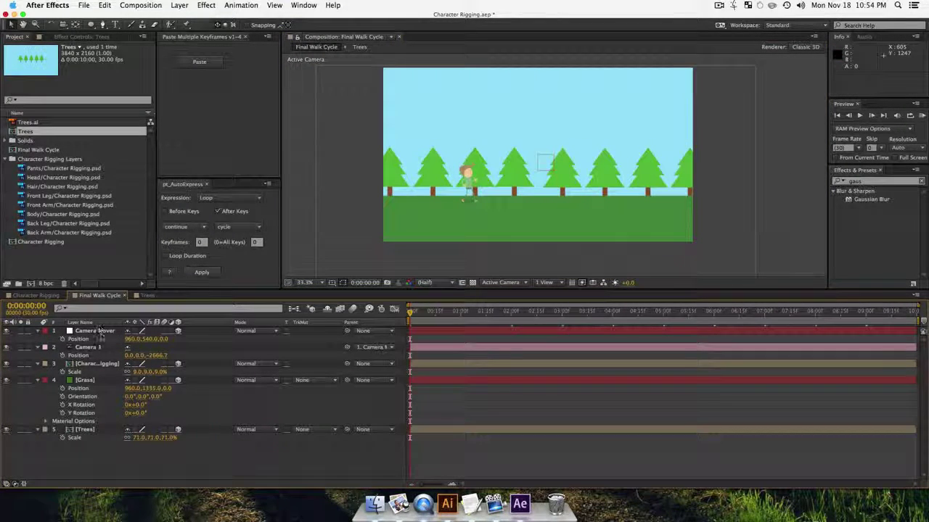
Step: Move the Camera Mover null to about 713, 665, 1383 so the camera frames the walking character closely
click(92, 348)
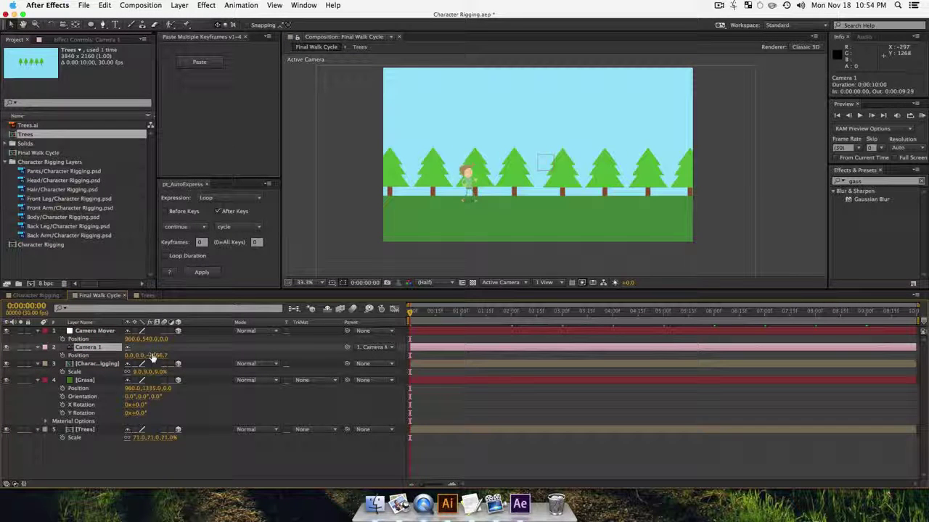
drag(166, 339, 718, 270)
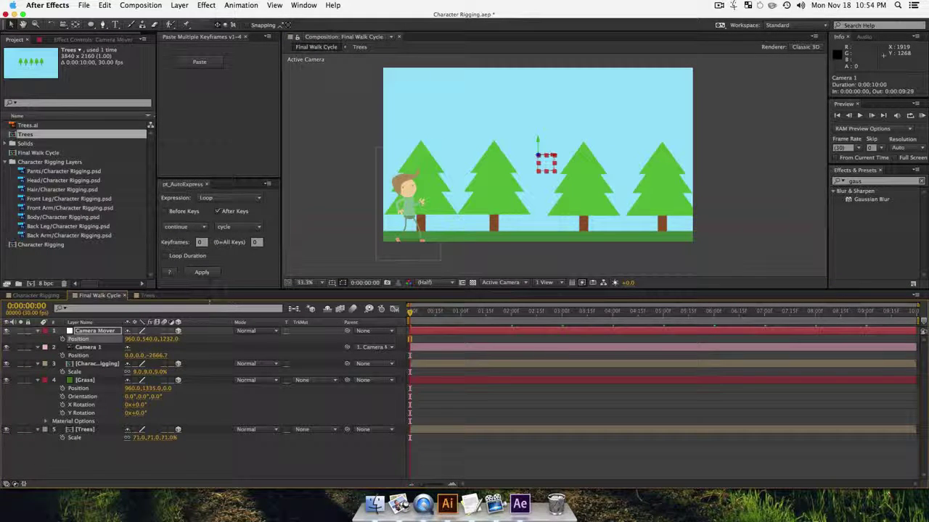
drag(167, 339, 212, 332)
drag(130, 339, 29, 340)
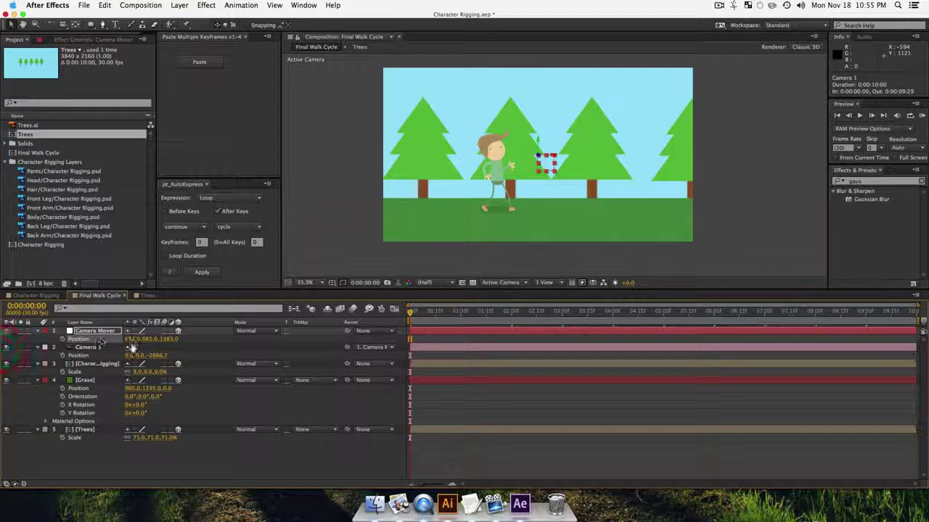
drag(134, 346, 158, 348)
drag(172, 349, 173, 350)
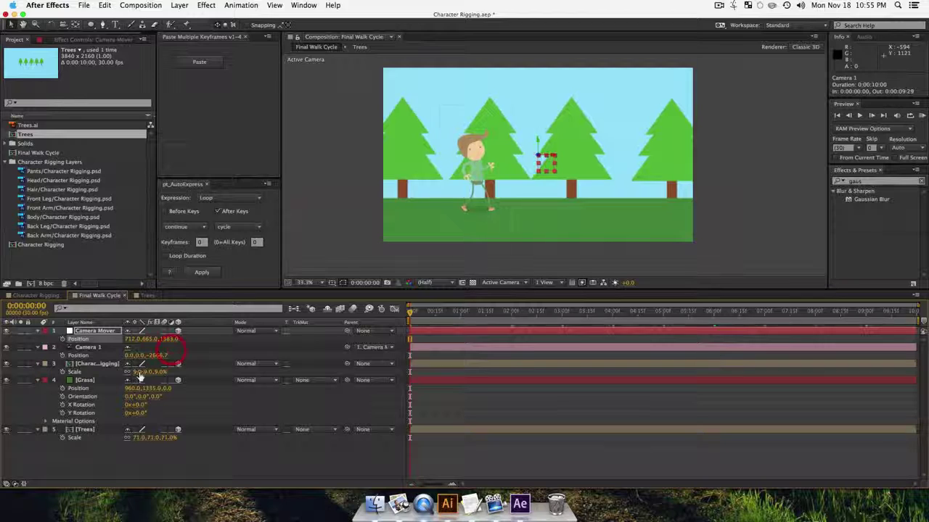
Step: Parent the Camera Mover null to the Character Rigging layer
click(98, 332)
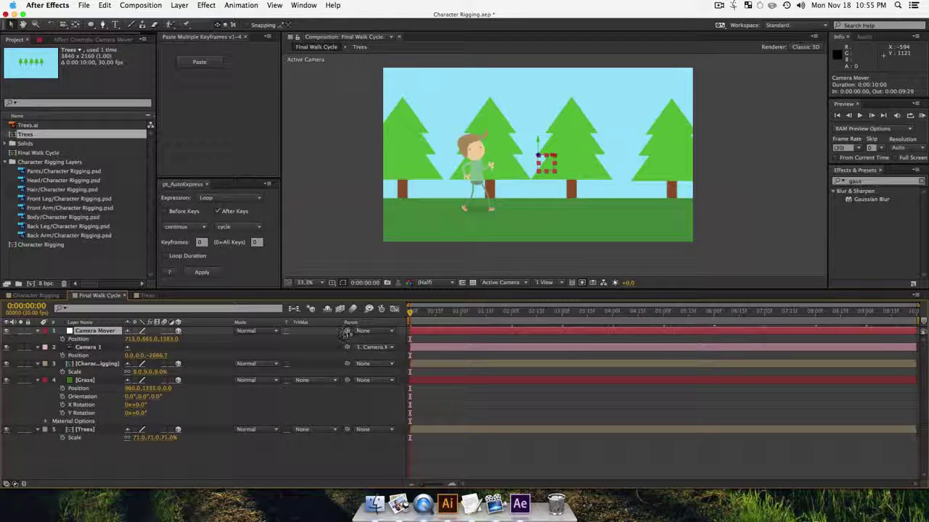
drag(346, 332, 113, 367)
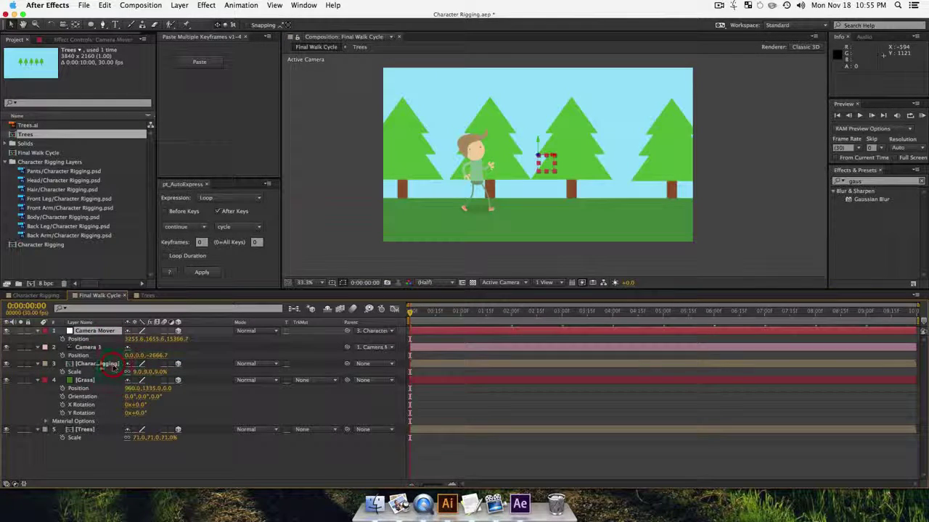
click(113, 365)
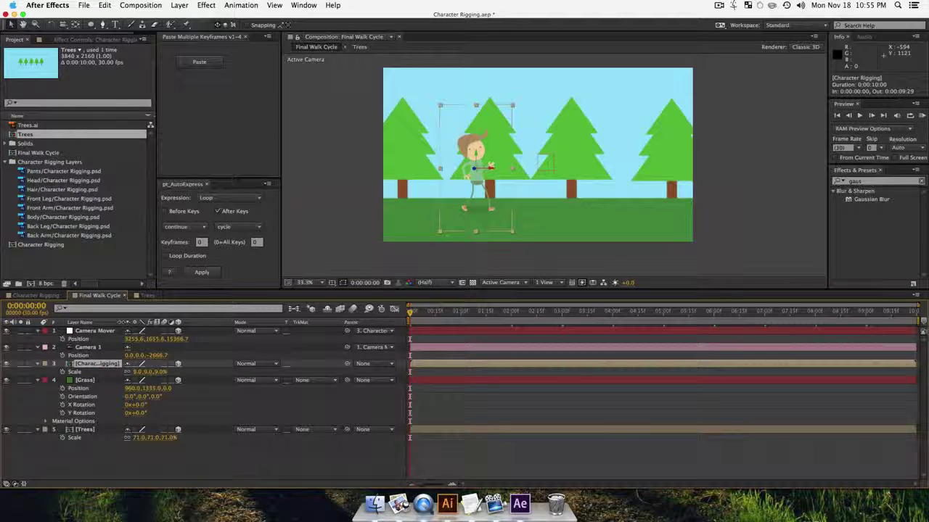
Step: Widen the layer name column to show full names and preview the walk cycle
drag(122, 322, 160, 321)
key(space)
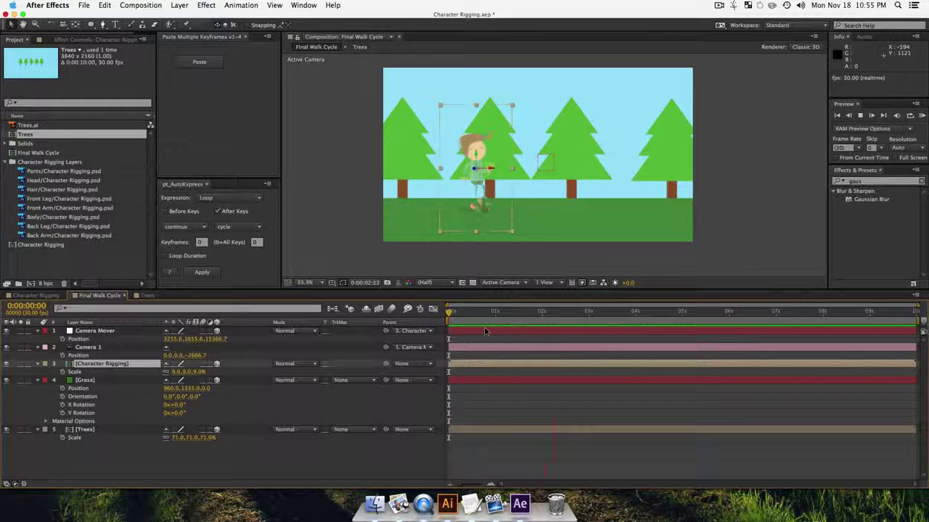
key(space)
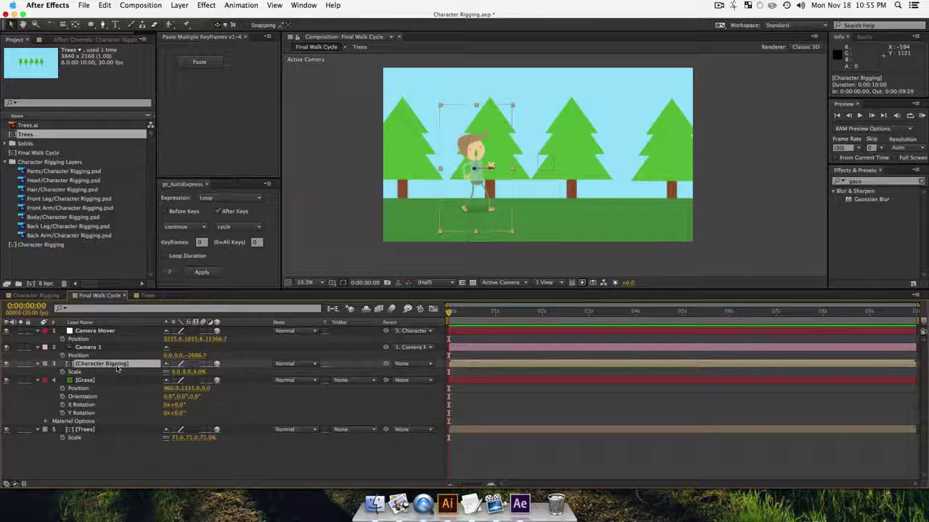
Step: Animate the Character Rigging layer's Position from its current spot at 0:00:00:00 to X 1249 at 0:00:09:29
key(p)
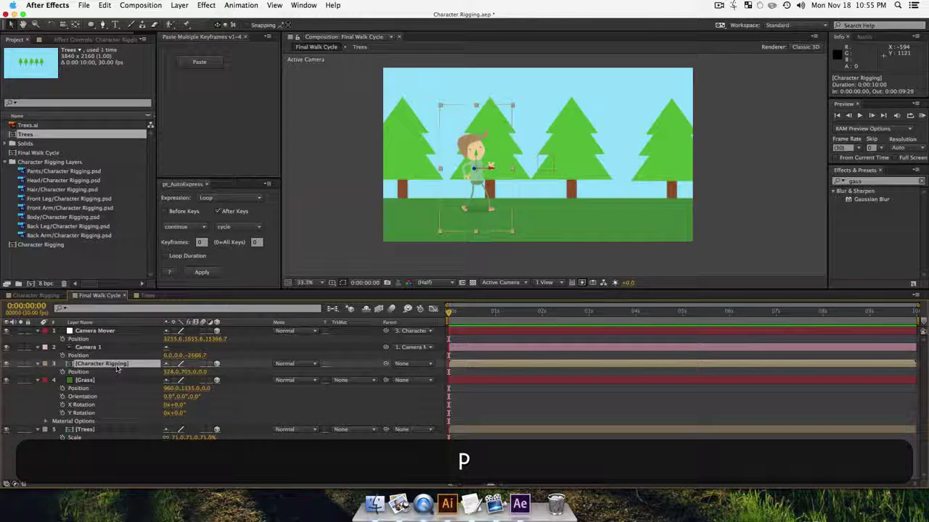
click(62, 371)
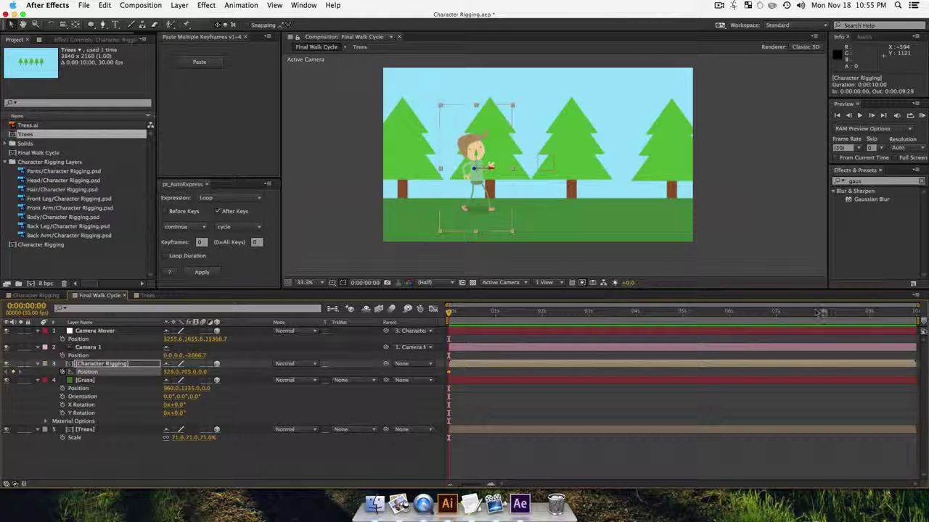
click(911, 318)
drag(912, 319, 915, 318)
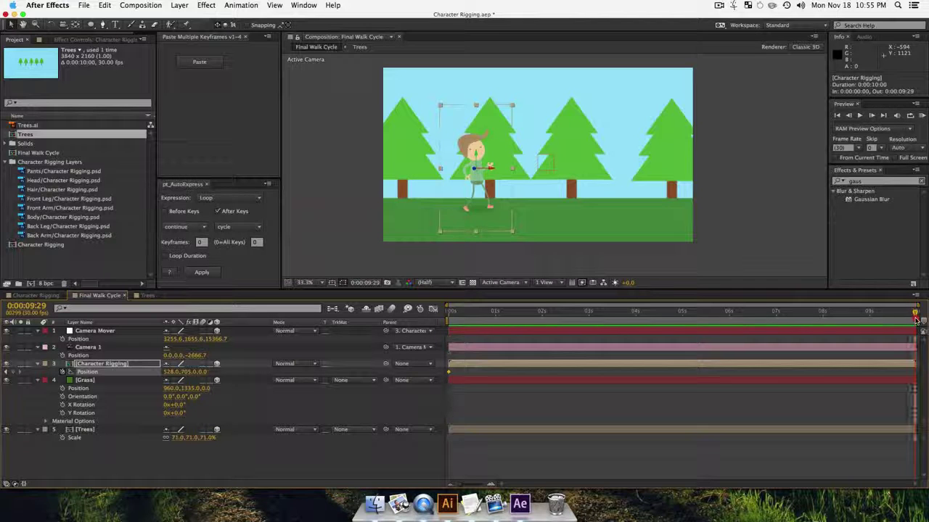
drag(169, 373, 526, 379)
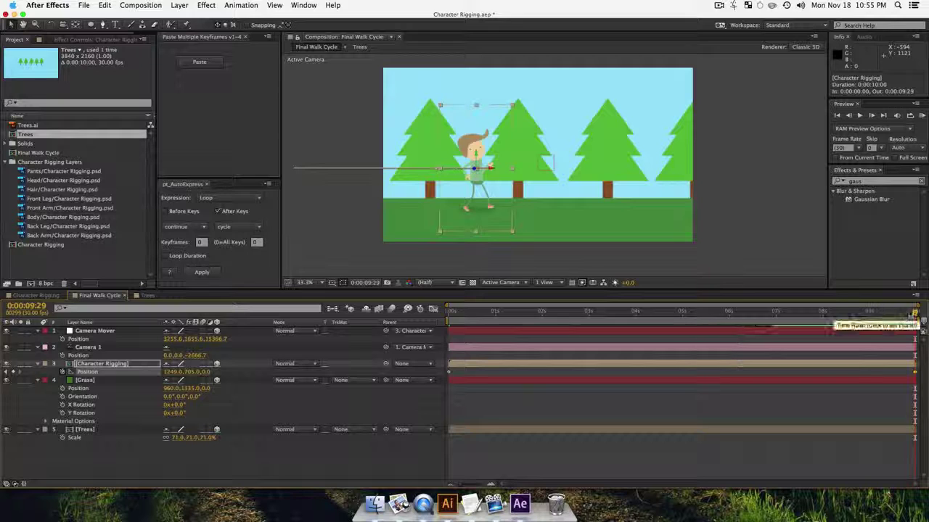
Step: Preview the animation from the first frame to check the camera following the walking character
drag(914, 312, 424, 341)
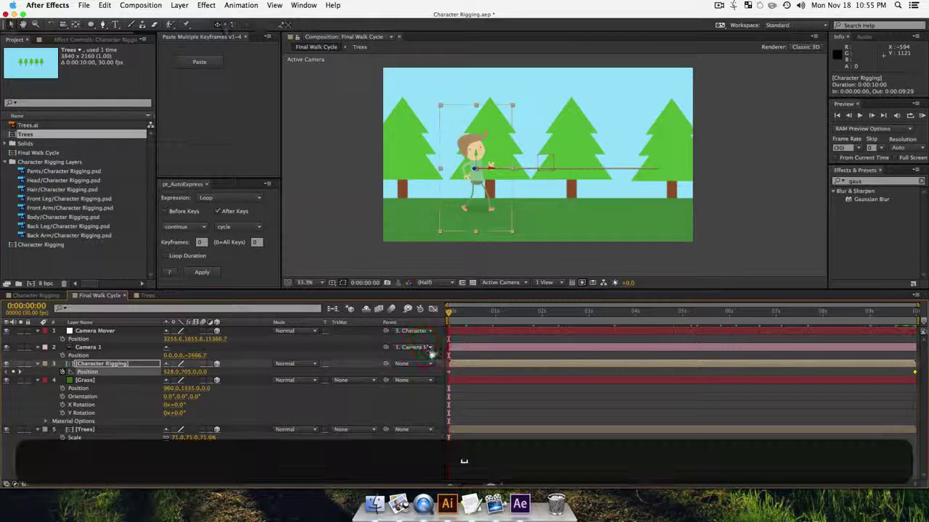
key(space)
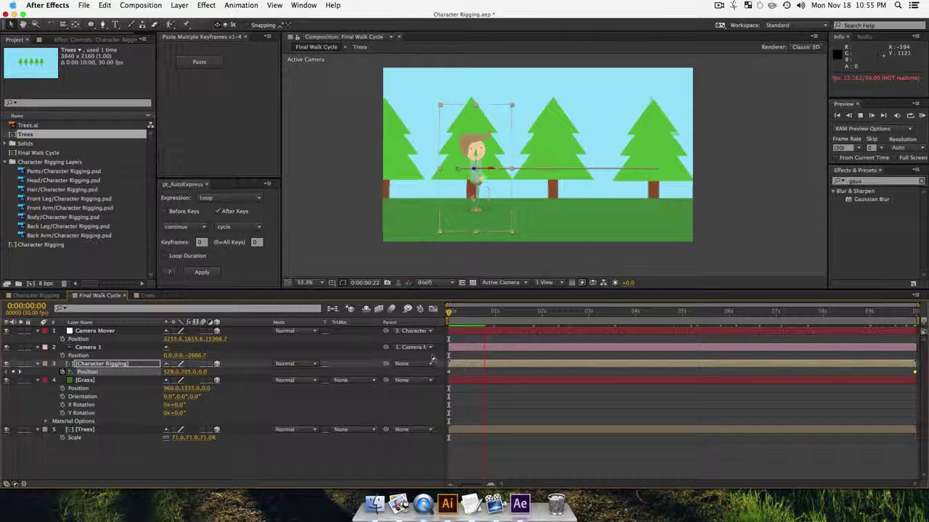
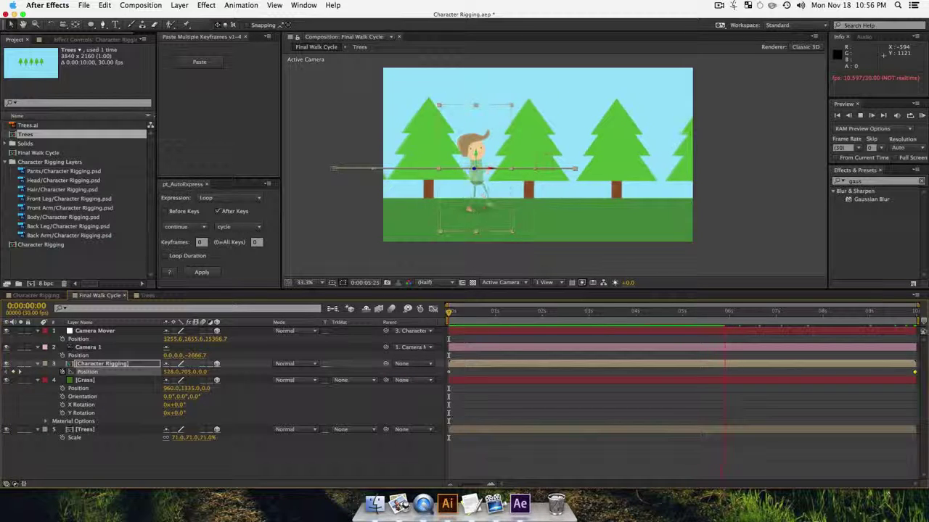
key(space)
click(246, 460)
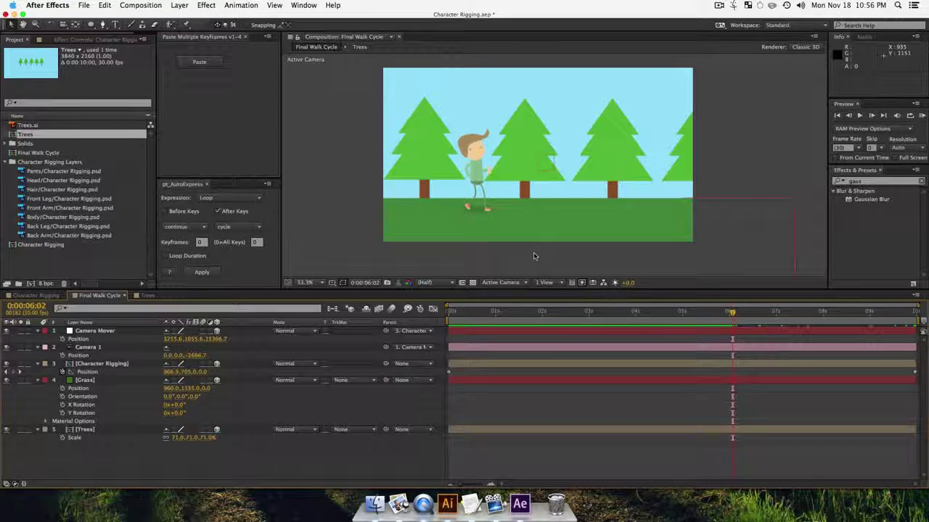
click(719, 6)
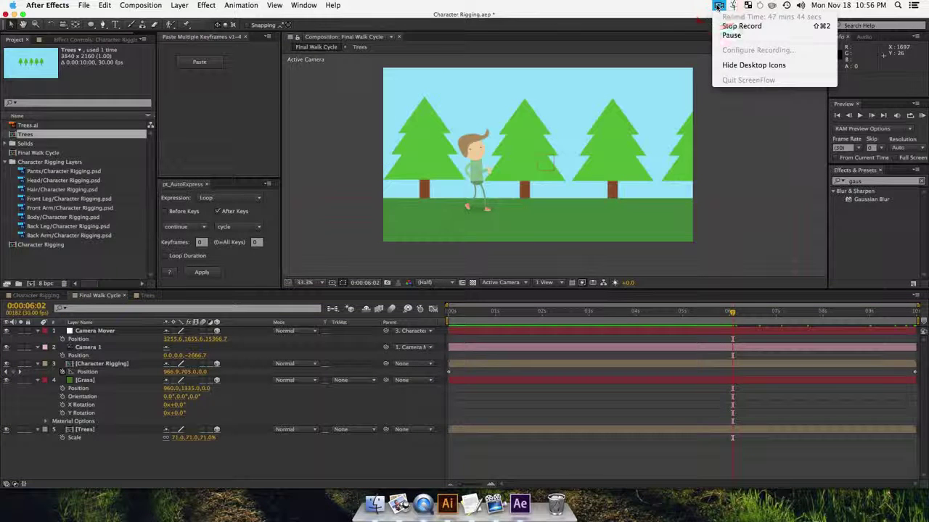
click(731, 35)
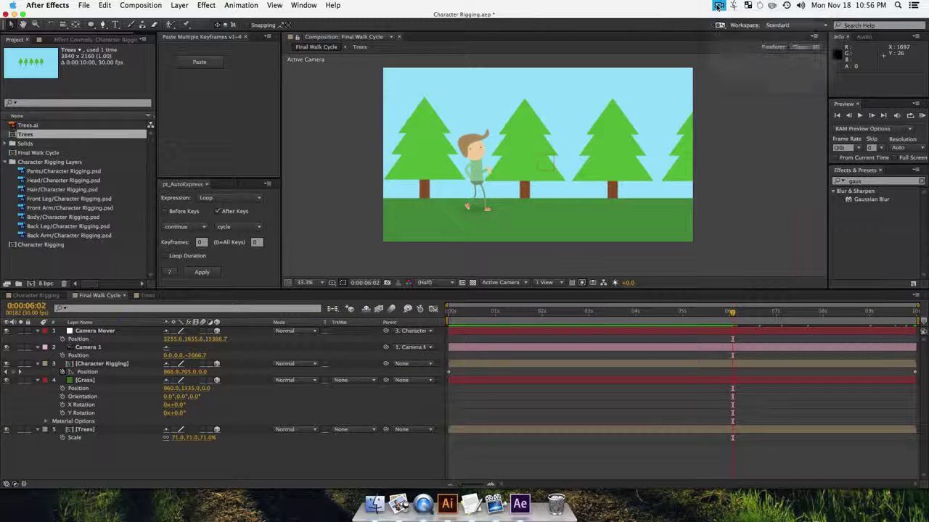
Step: Switch the composition viewer to two horizontal views and make the Top view active
click(552, 283)
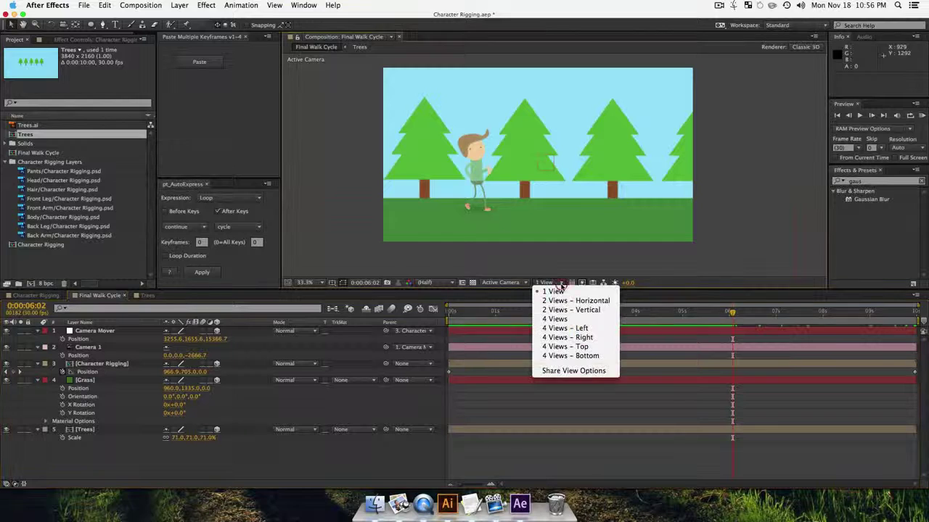
click(573, 300)
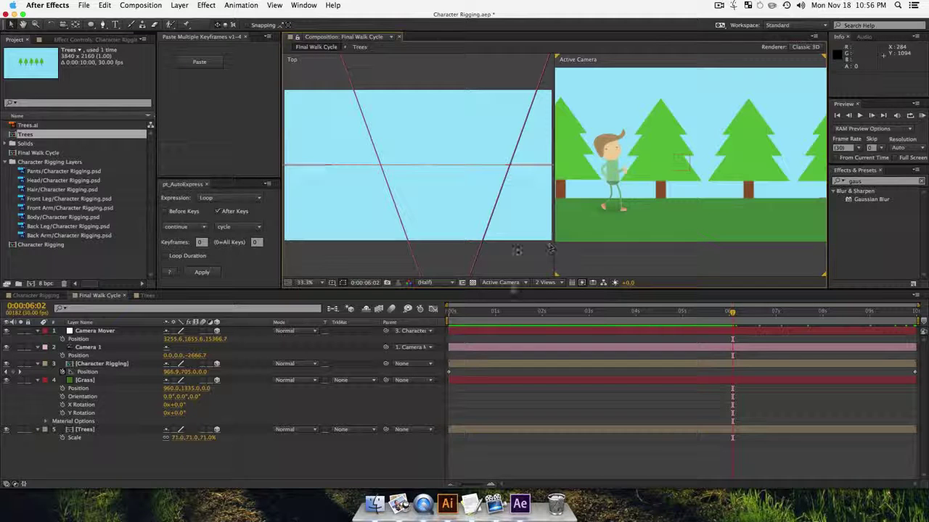
click(347, 255)
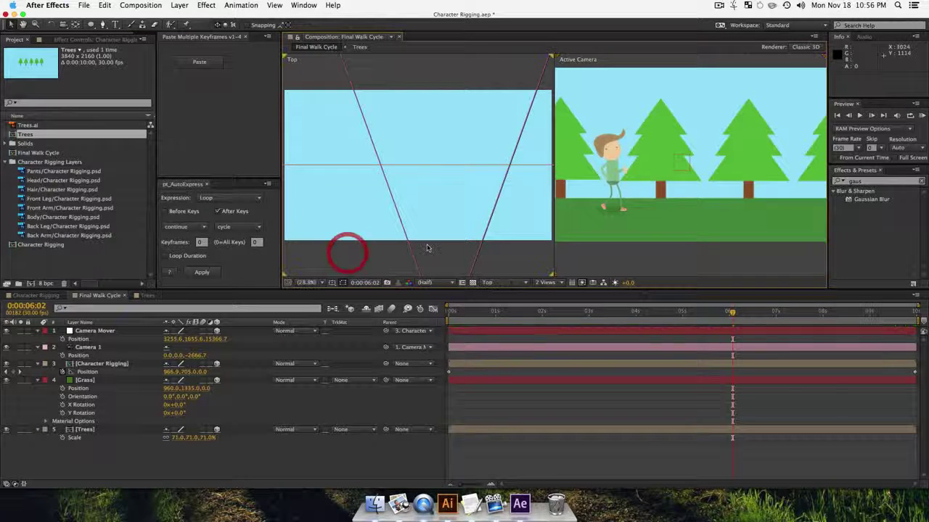
Step: Switch the Top view to Custom View 2 and reveal the Camera Options of Camera 1
click(502, 282)
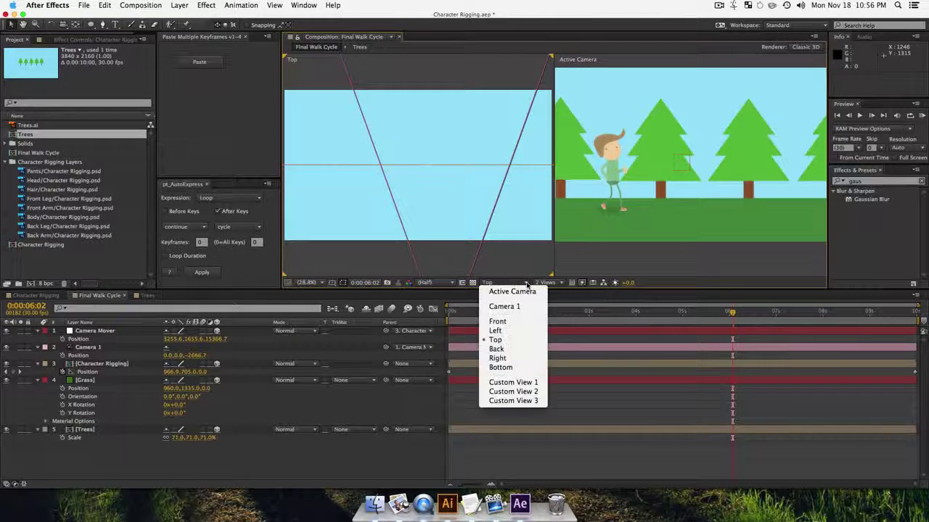
click(512, 392)
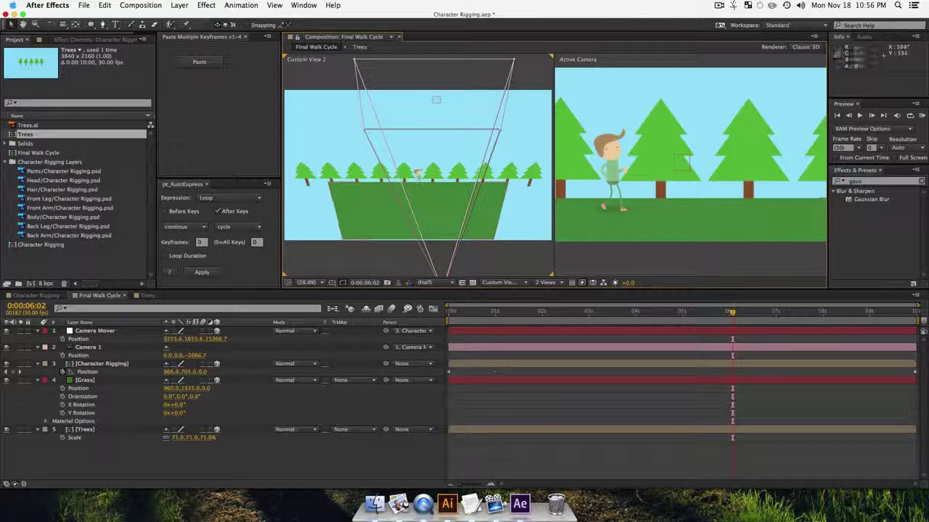
click(83, 348)
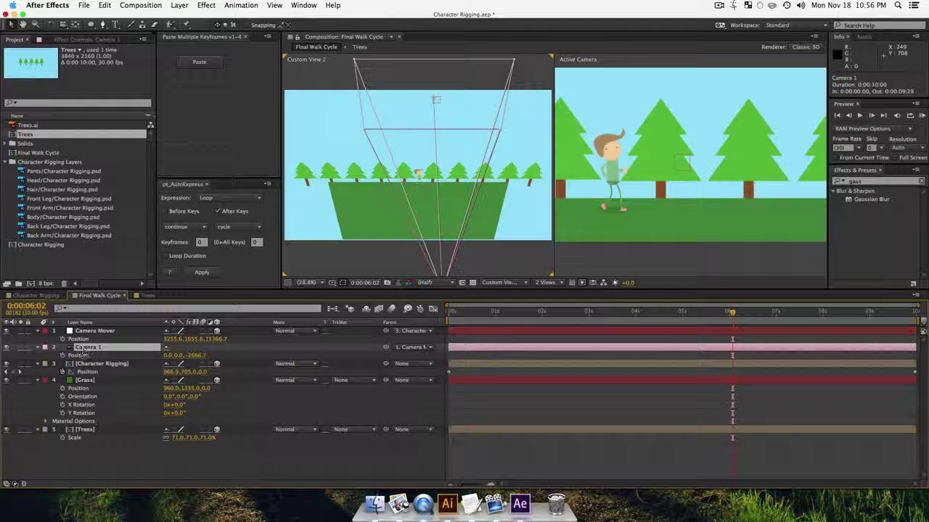
key(a)
key(a)
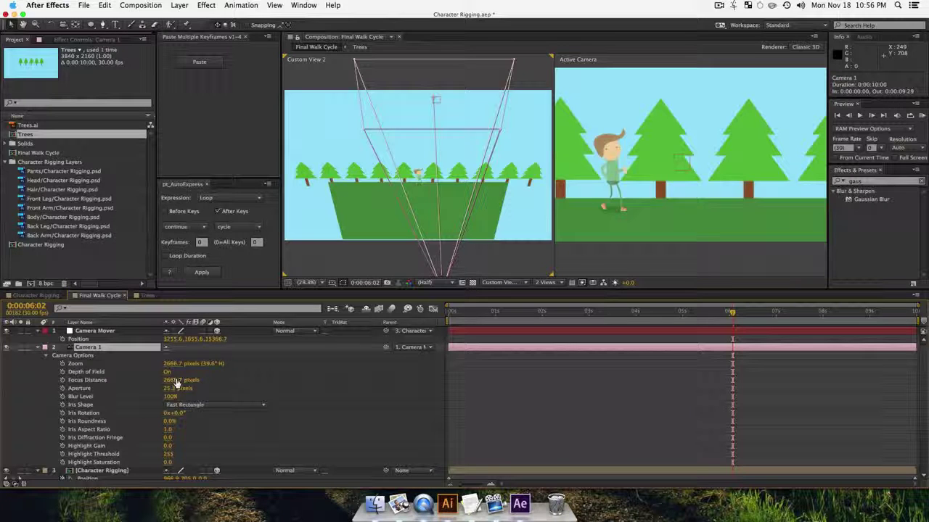
Step: Reduce Camera 1's Focus Distance to about 1384.7 pixels to bring the focal plane to the walking character
drag(172, 380, 22, 439)
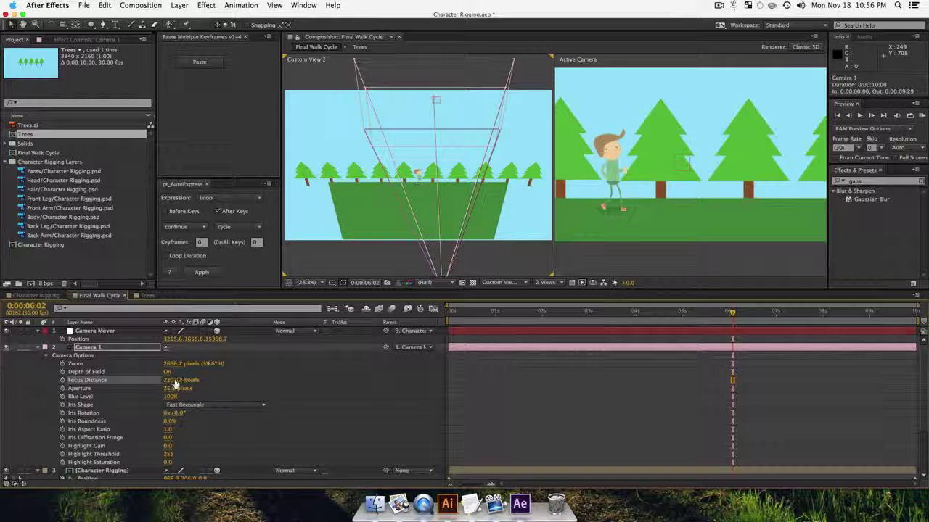
scroll(109, 443, down, 1)
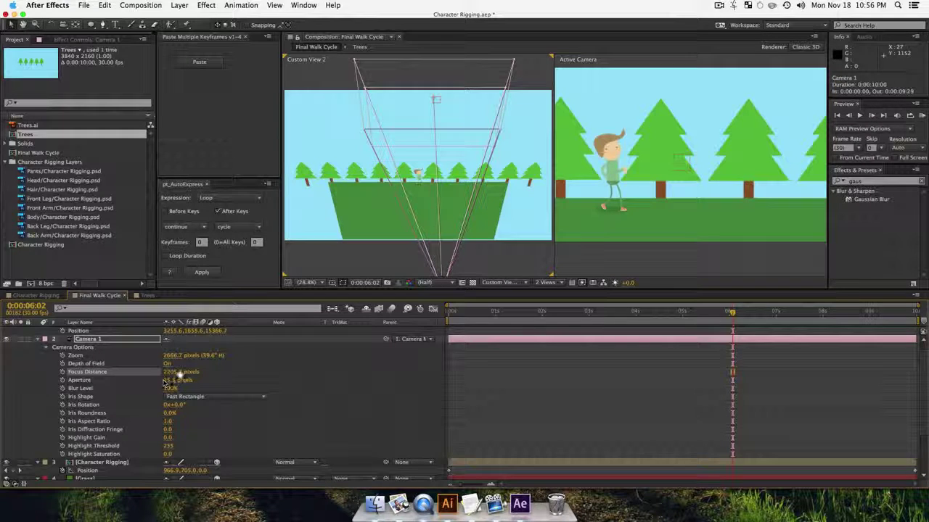
drag(174, 375, 2, 382)
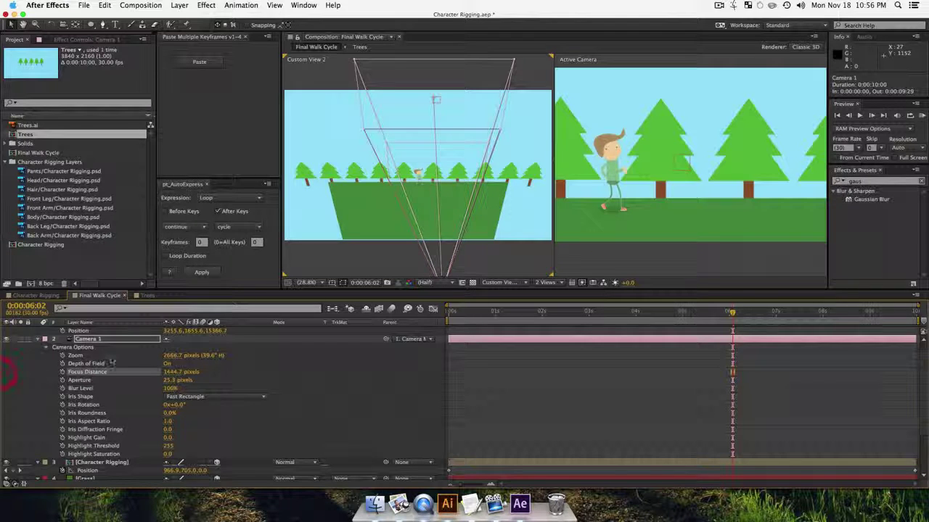
drag(174, 376, 144, 377)
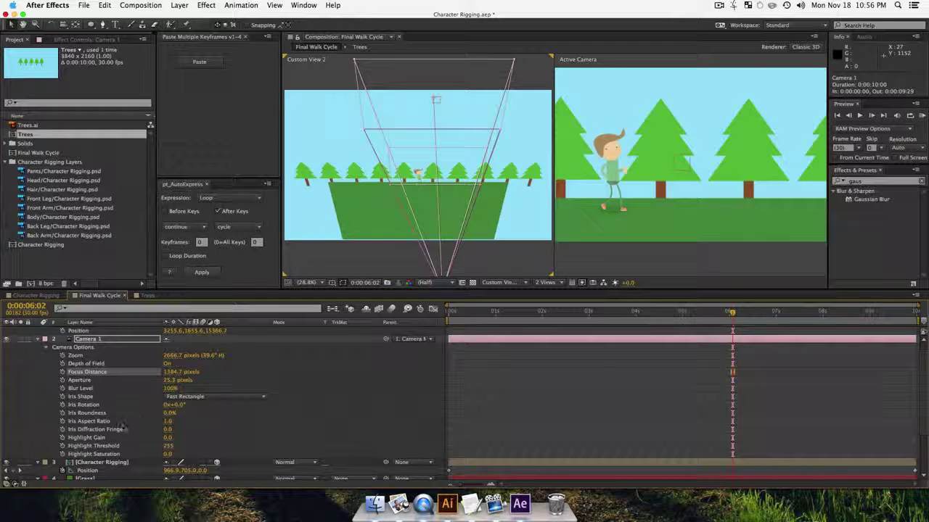
Step: Push the Trees layer back to a Z position of 725 and lower it to Y 838 to meet the grass
click(85, 479)
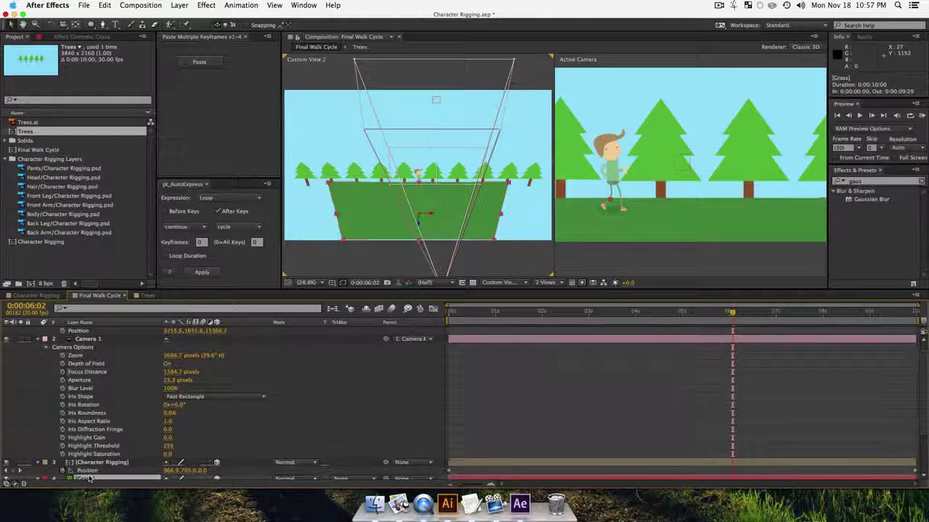
scroll(90, 472, down, 3)
click(87, 467)
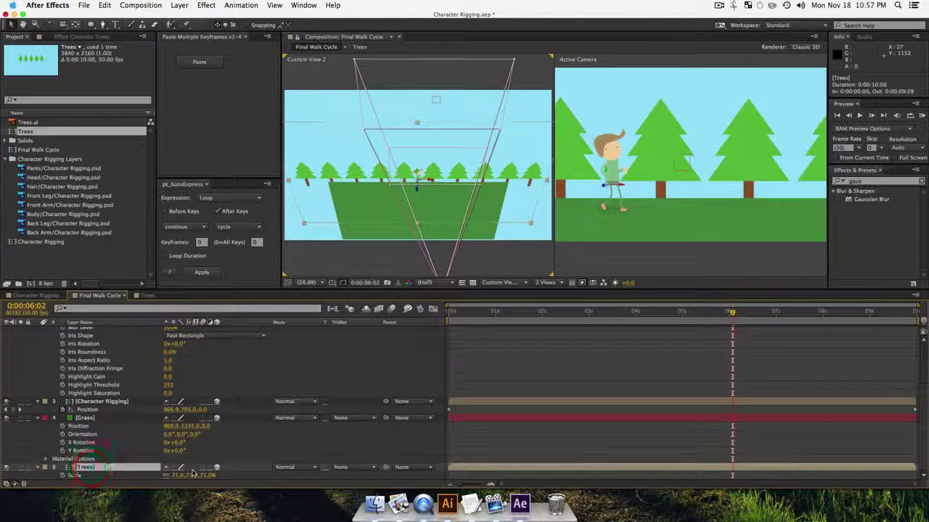
key(p)
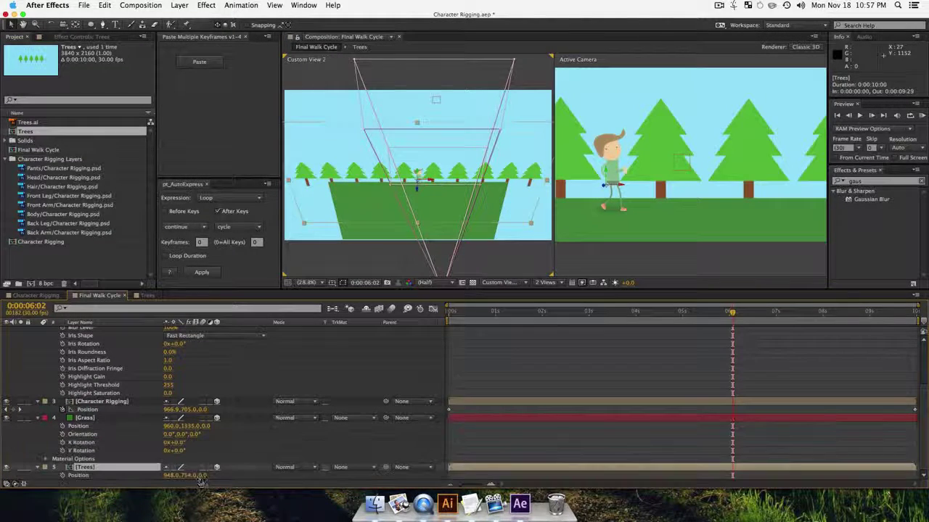
drag(225, 476, 528, 452)
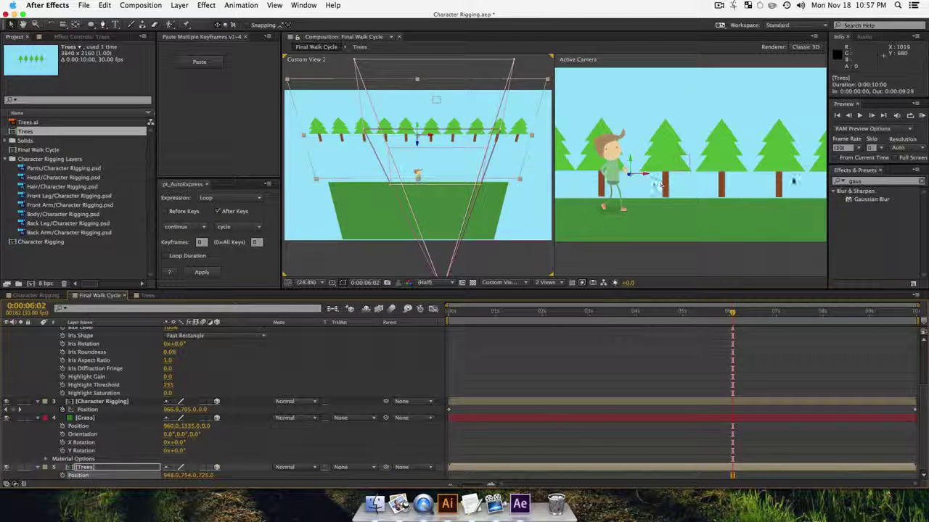
drag(631, 161, 633, 179)
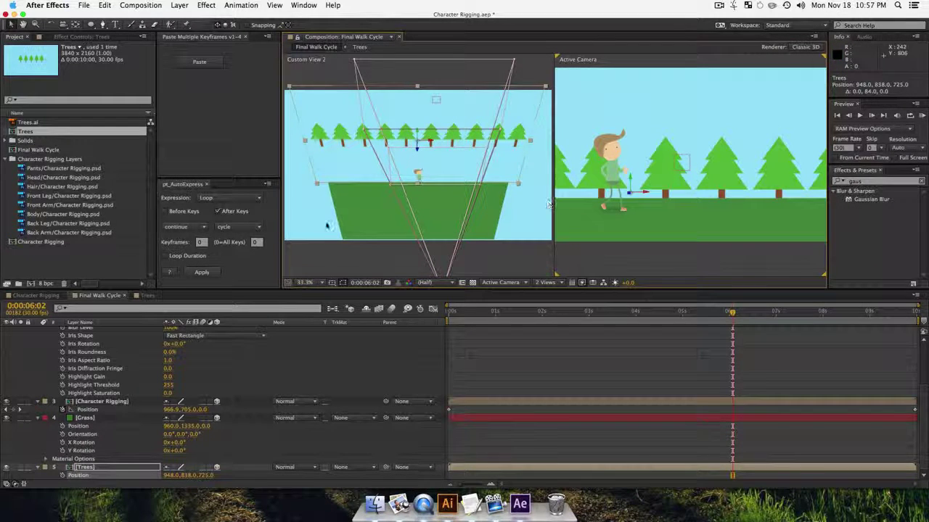
Step: Duplicate the Trees layer and place the copy behind the original at about 1080, 868, 1143
click(95, 468)
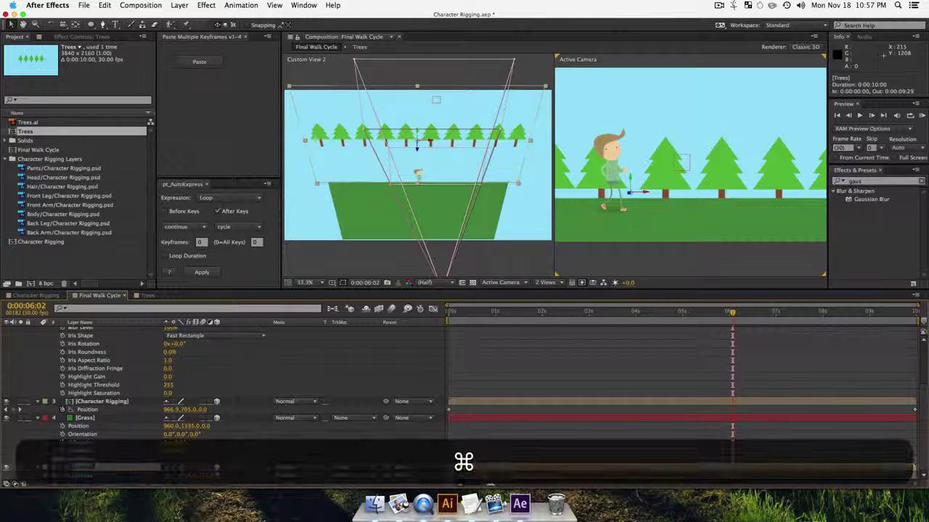
key(super+d)
key(p)
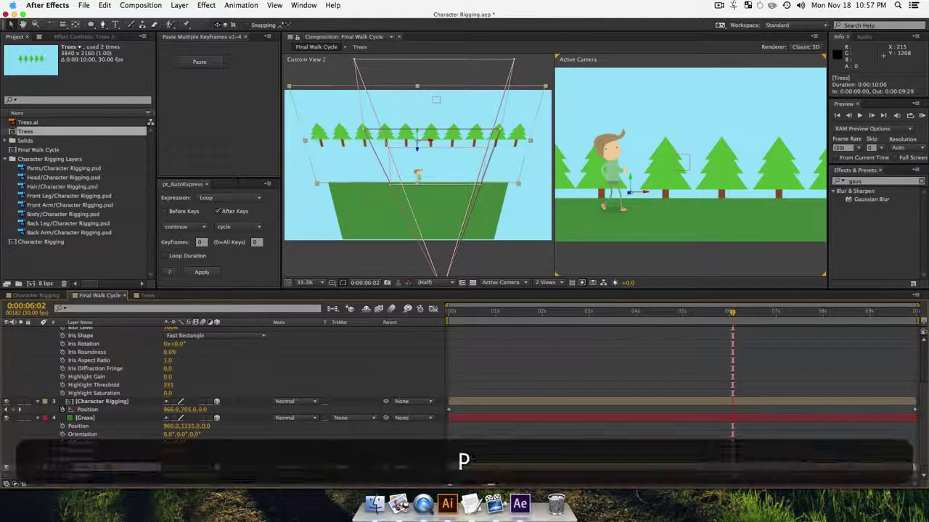
drag(206, 460, 391, 444)
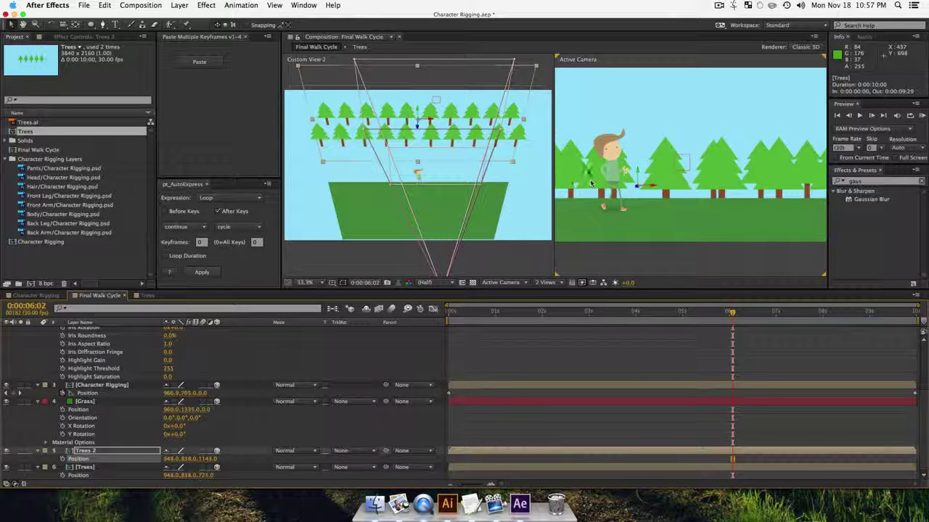
drag(638, 172, 674, 196)
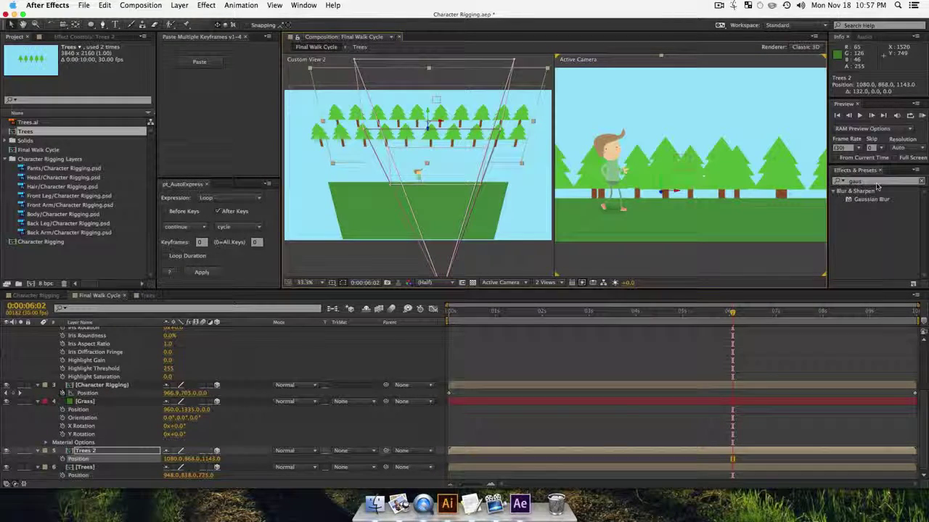
Step: Apply the Drop Shadow effect to Trees 2 and copy it onto the Trees layer
click(842, 181)
text(drop)
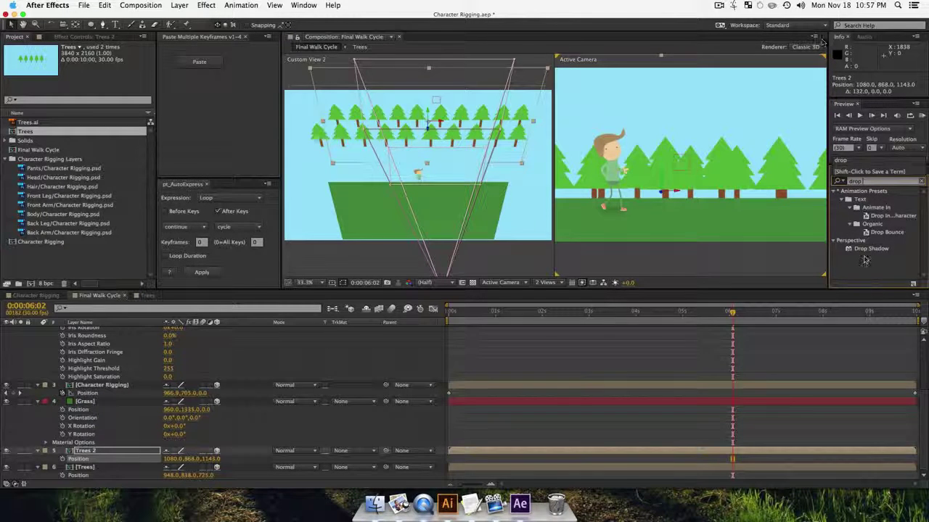
drag(868, 252, 86, 454)
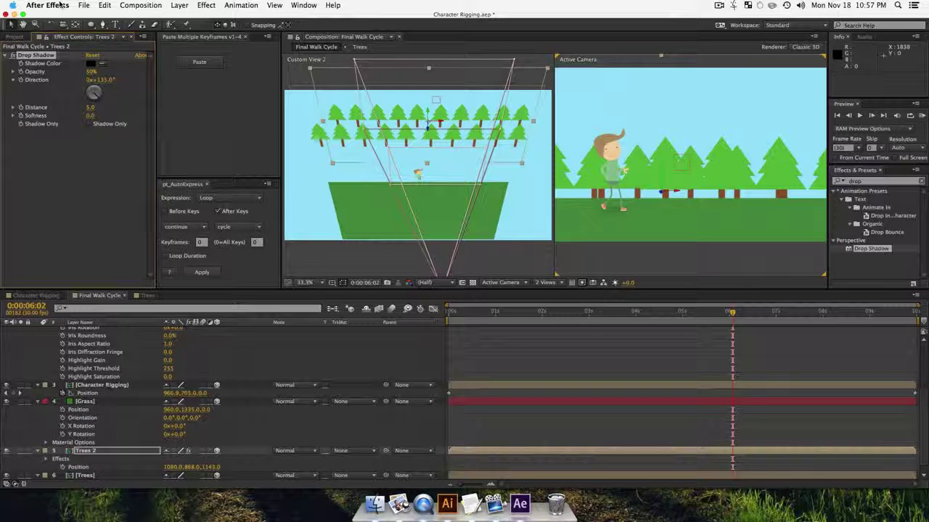
click(42, 56)
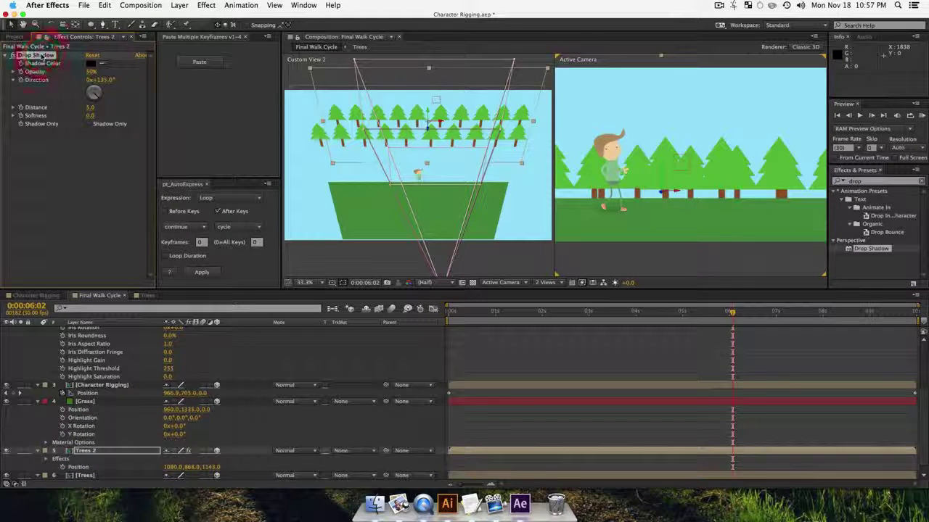
key(super+c)
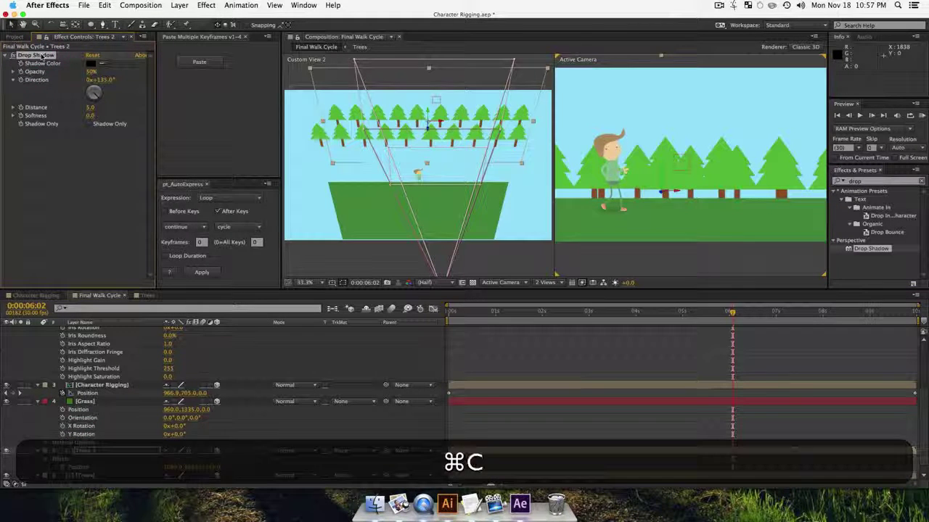
click(93, 476)
key(super+v)
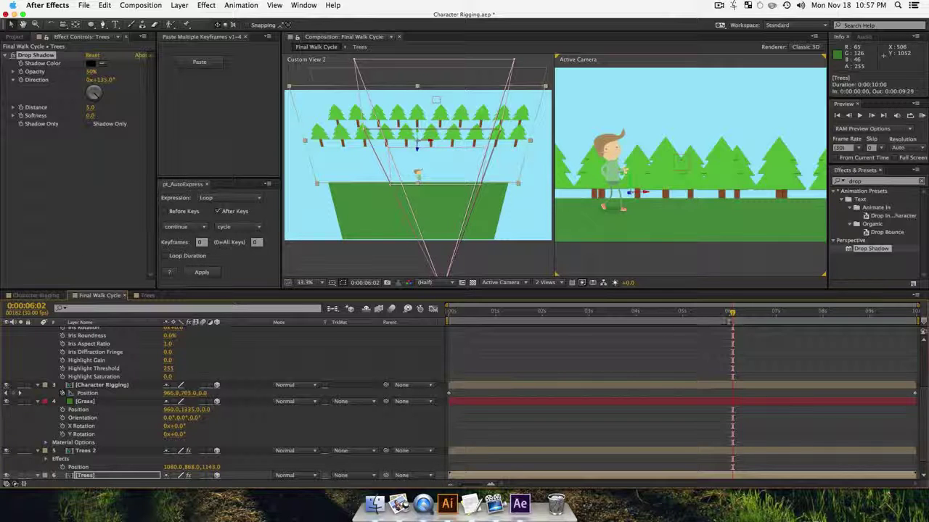
Step: At 0:00:04:02, move Trees 2 farther back to Z 1352 and lower it to Y 911
drag(731, 313, 637, 312)
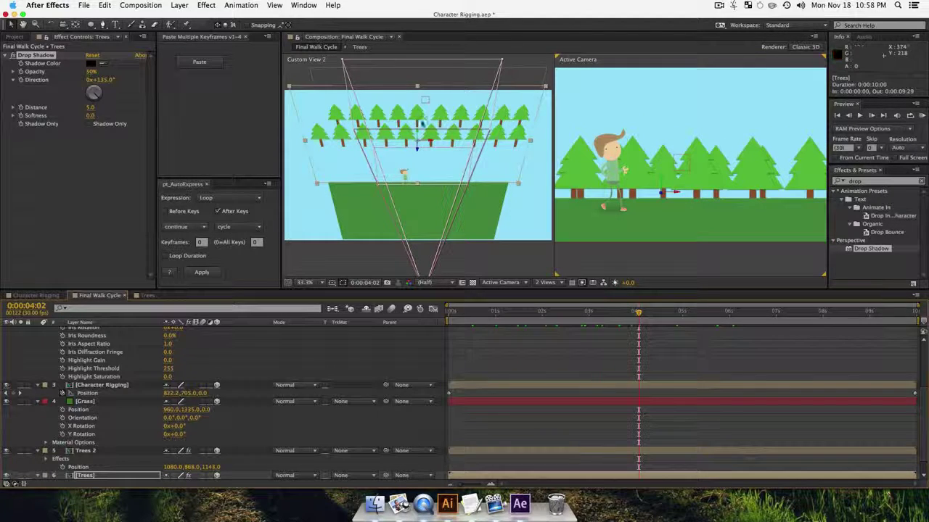
click(98, 452)
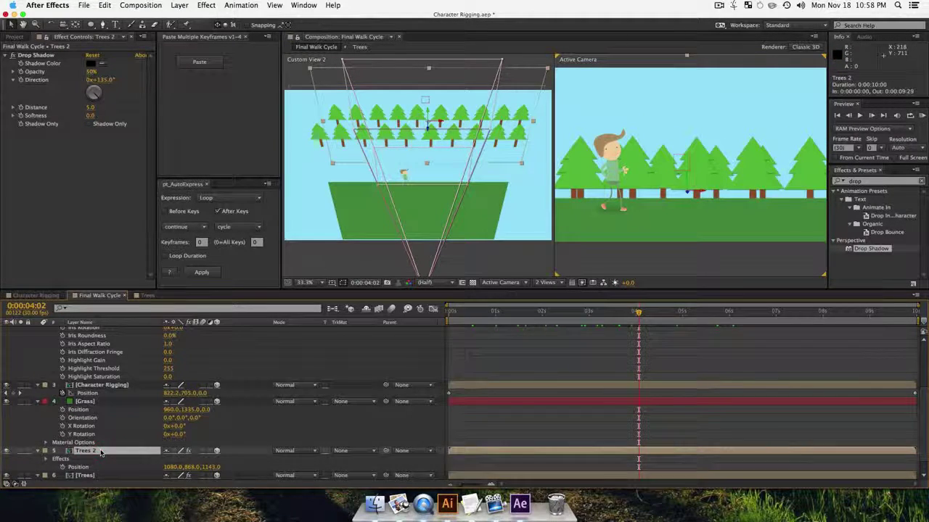
key(p)
key(p)
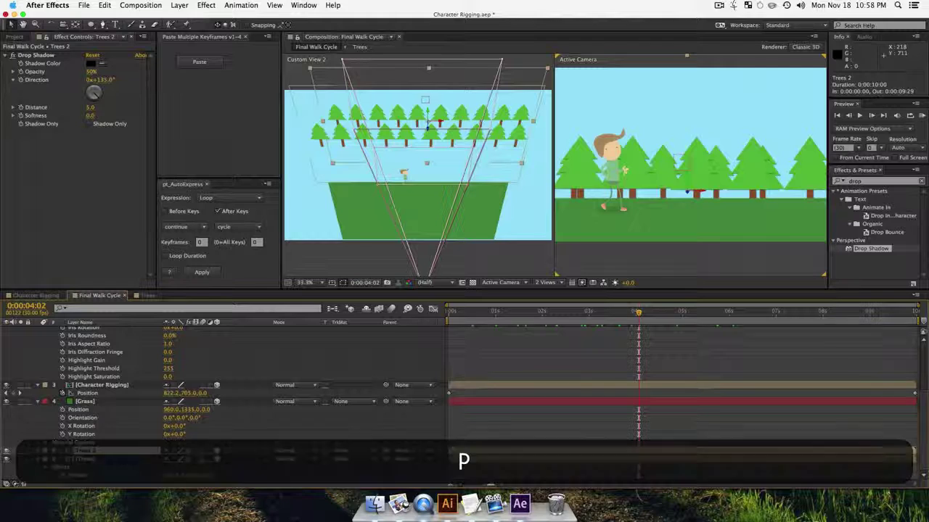
drag(211, 459, 280, 458)
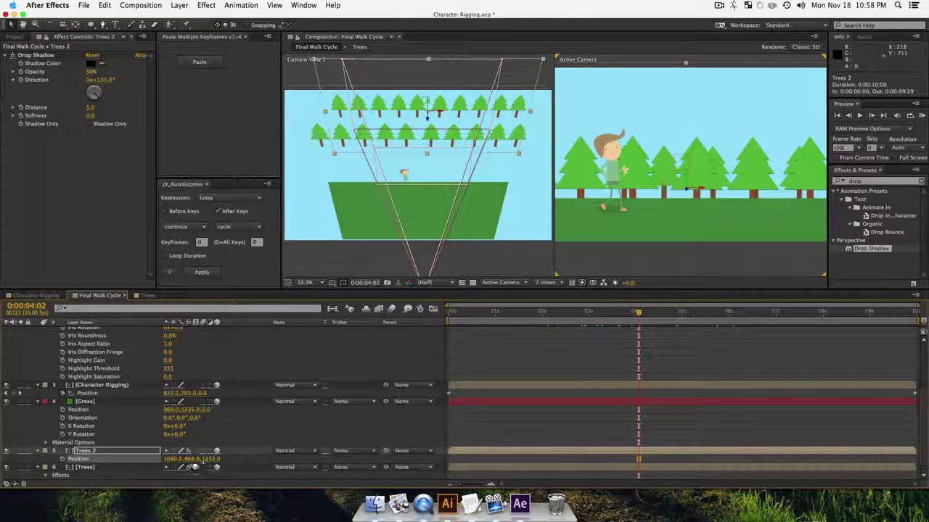
drag(189, 462, 217, 462)
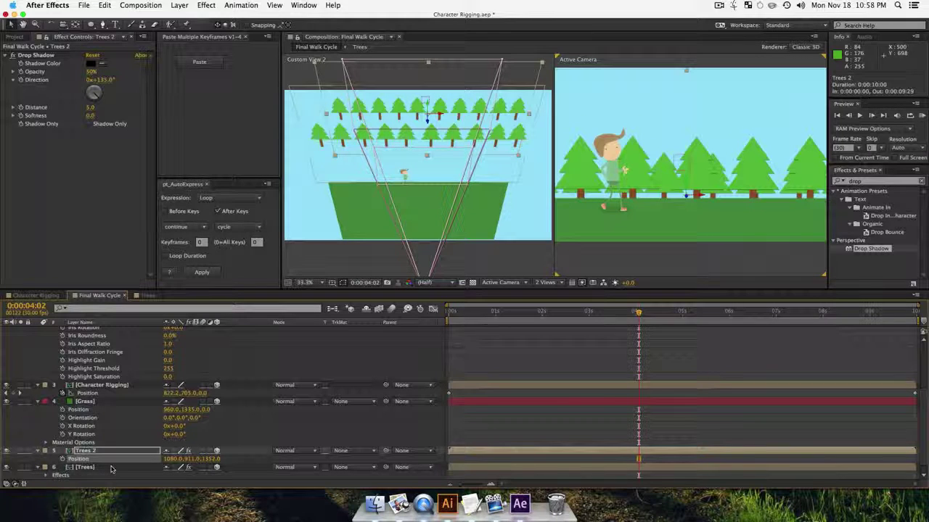
Step: Blur the background trees by setting Camera 1's Aperture to about 120.3 pixels and Blur Level to 153%
scroll(105, 390, up, 5)
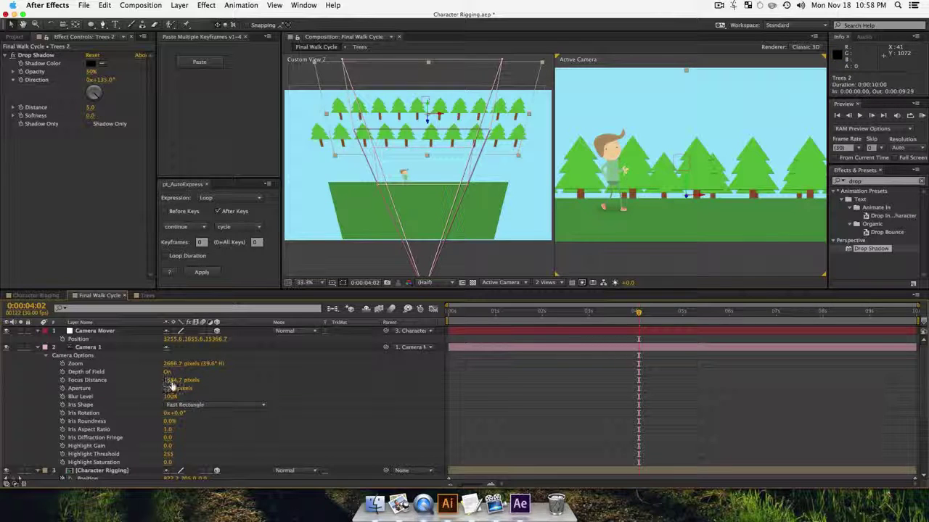
mouse_move(172, 386)
mouse_down()
mouse_move(171, 396)
mouse_move(315, 393)
mouse_move(165, 399)
mouse_move(198, 398)
mouse_move(171, 389)
mouse_up()
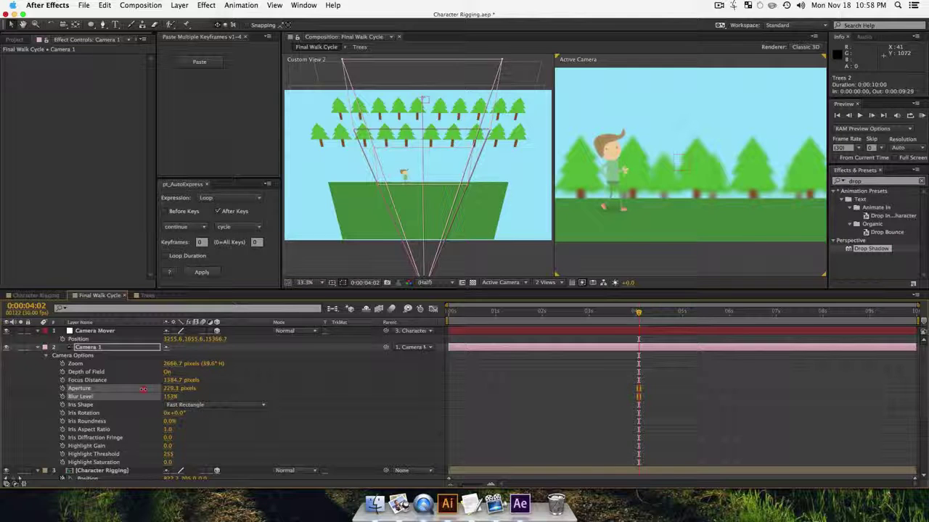
drag(133, 389, 140, 390)
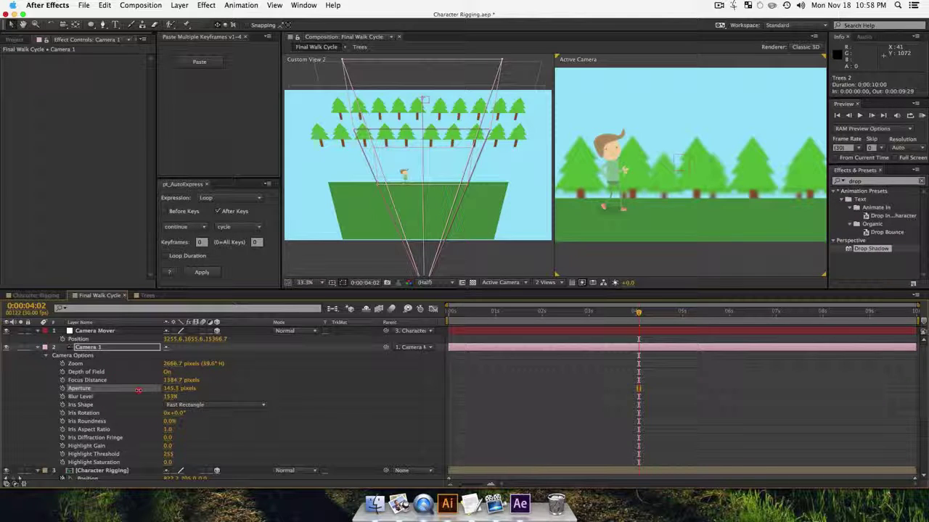
drag(138, 390, 170, 392)
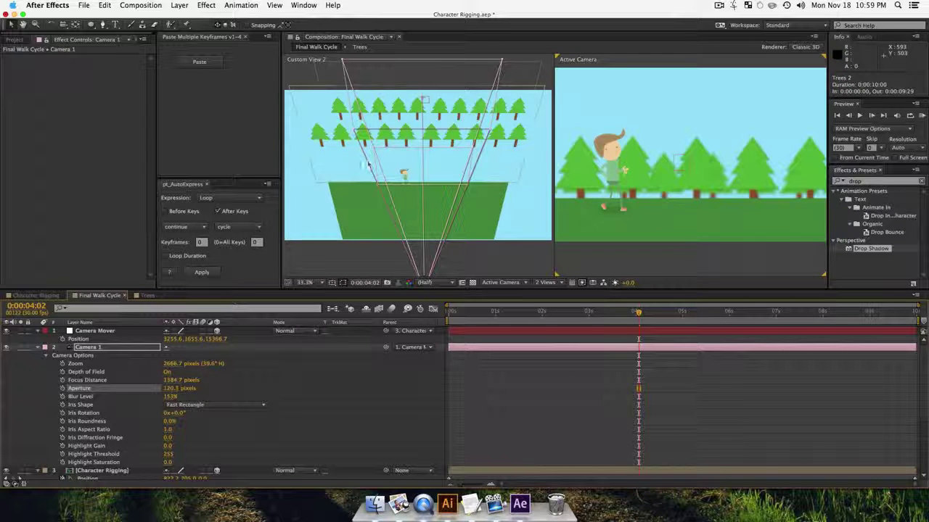
Step: Bring the Trees layer forward to Z 580 and raise it to about Y 820.6
scroll(90, 397, down, 5)
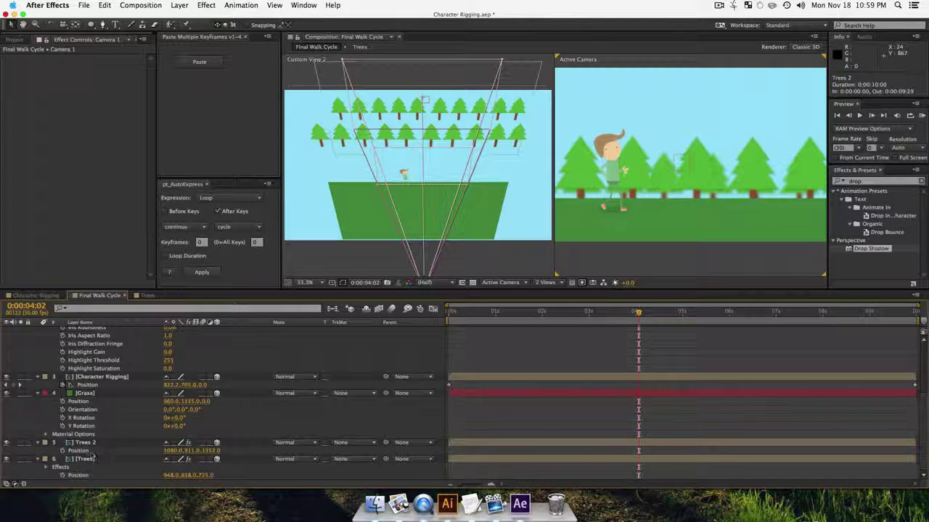
click(87, 459)
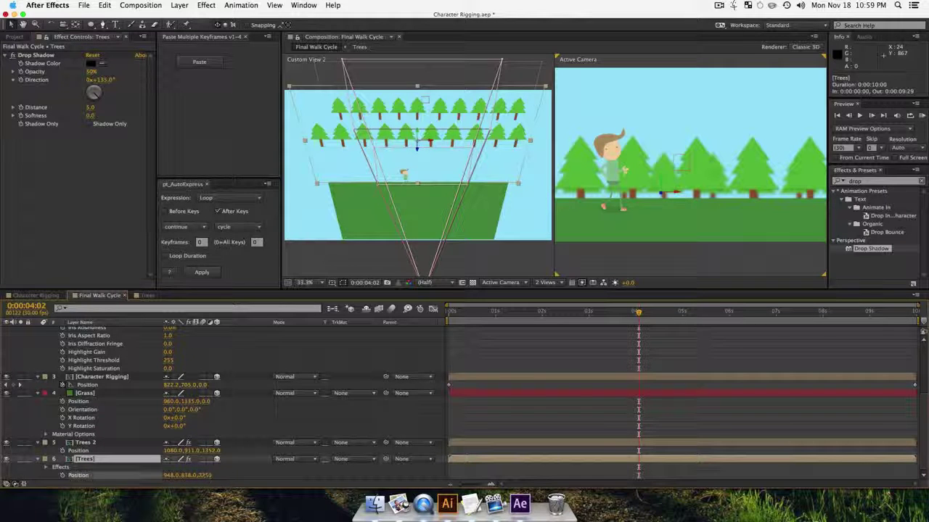
drag(207, 476, 139, 478)
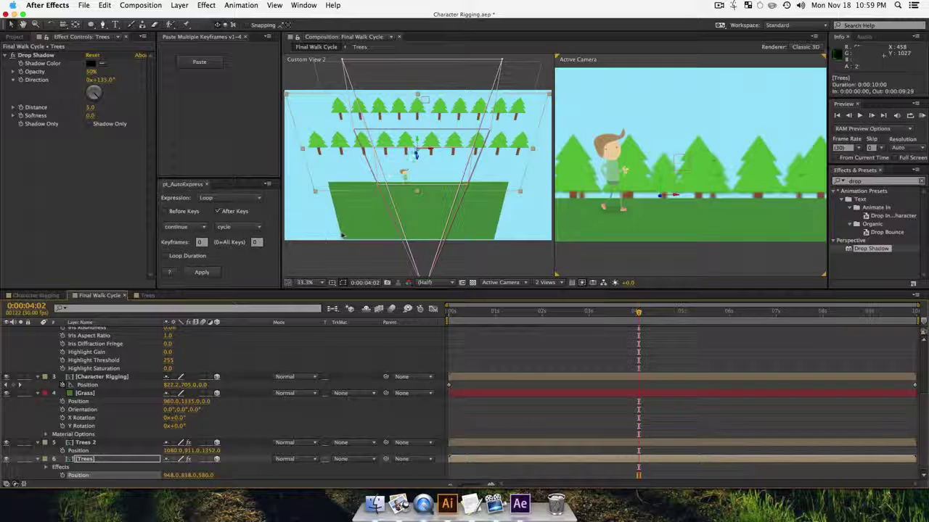
drag(416, 144, 414, 135)
key(z)
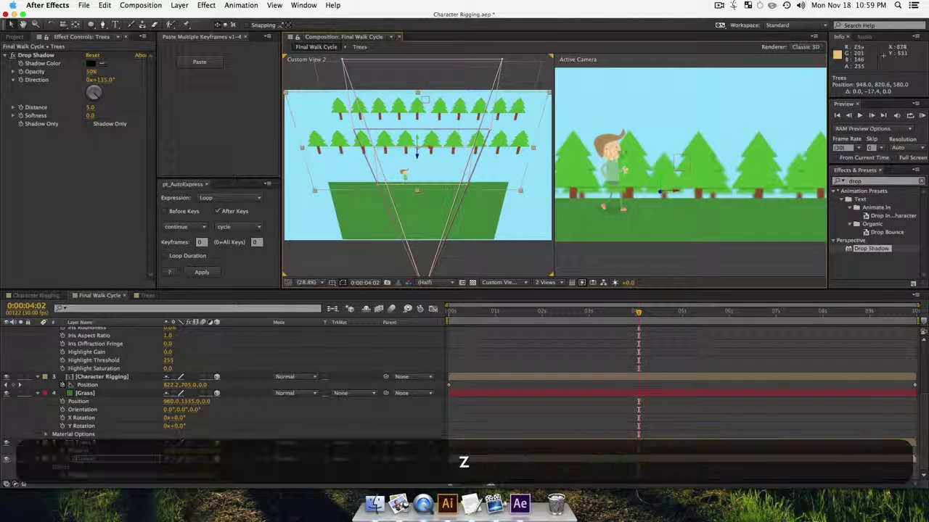
Step: Switch the composition viewer from two views to a single Active Camera view showing the whole frame
click(621, 150)
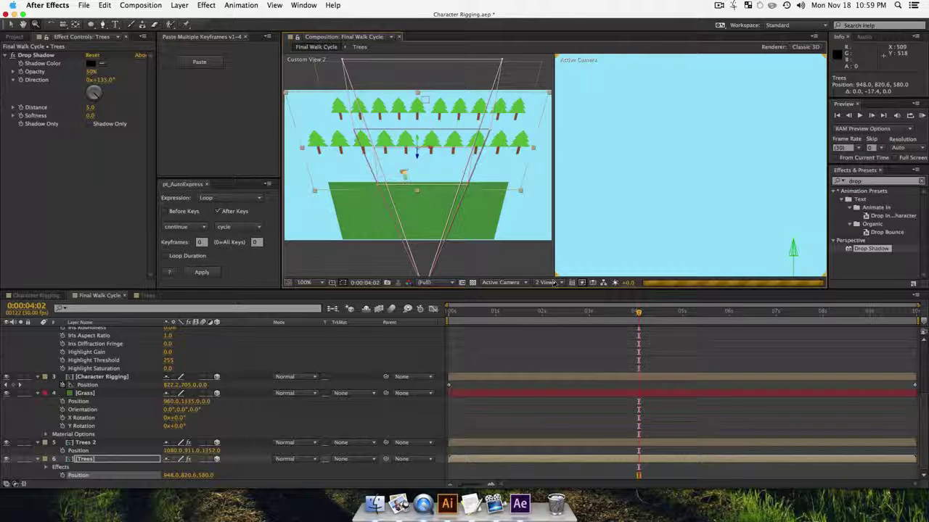
click(547, 282)
click(556, 292)
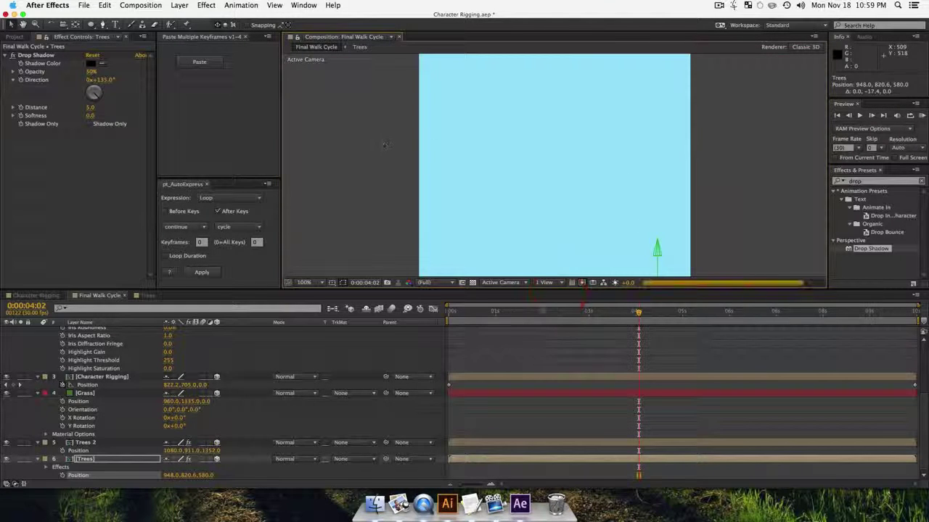
click(371, 201)
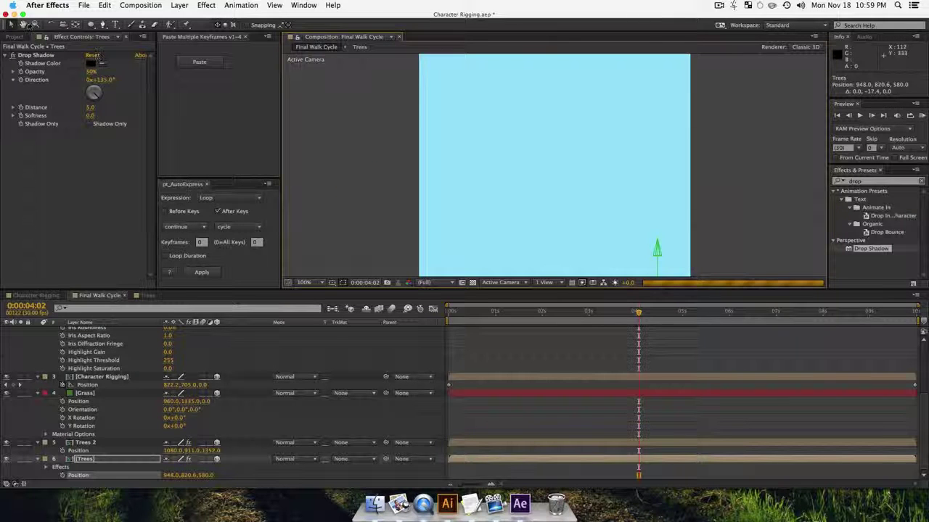
double_click(23, 25)
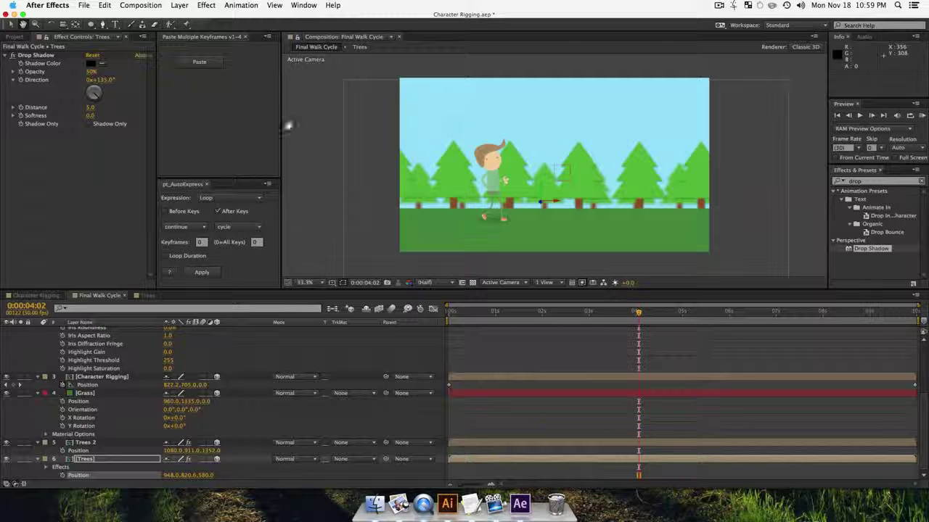
Step: Examine the walking character up close in the Active Camera view to judge how sharp it looks
key(z)
double_click(518, 142)
click(518, 142)
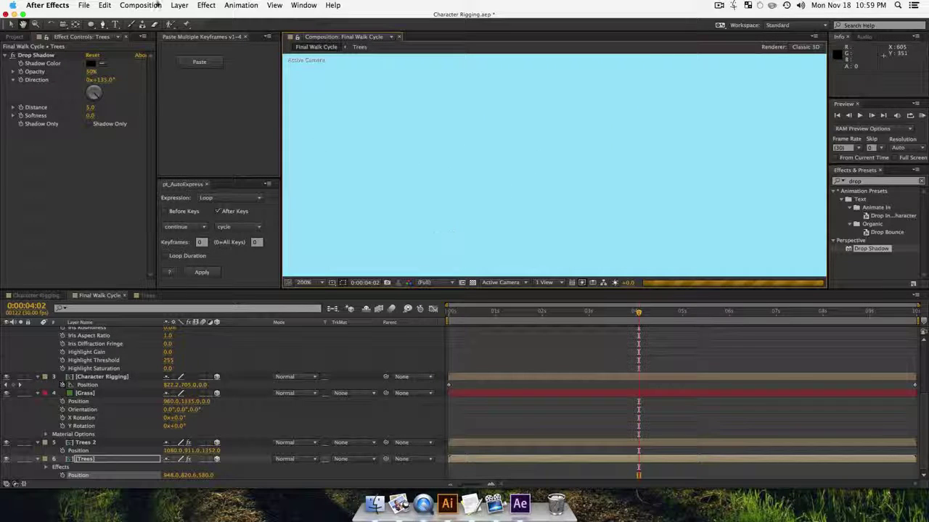
double_click(24, 25)
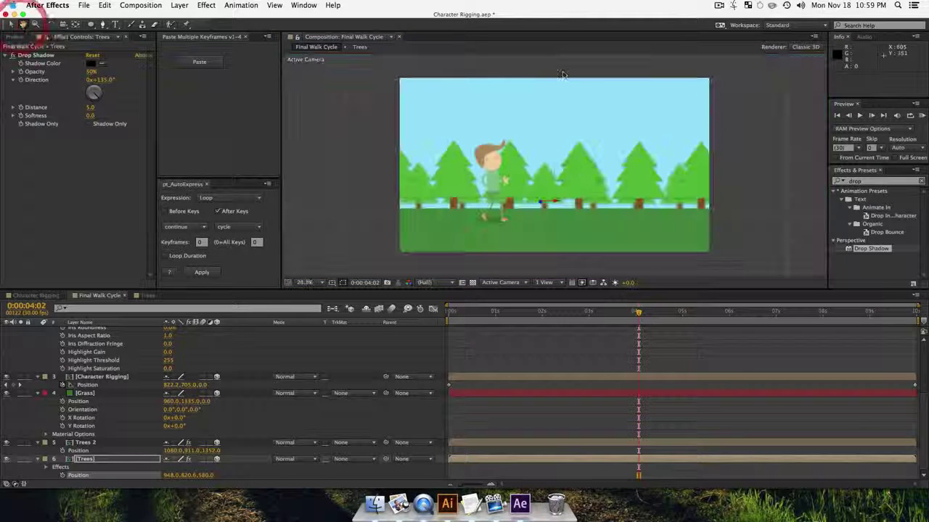
key(z)
click(462, 132)
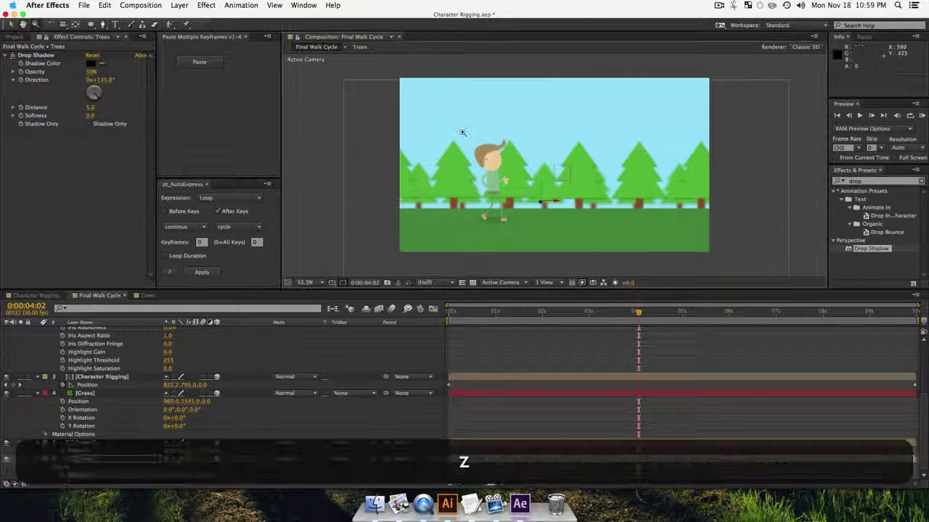
click(574, 211)
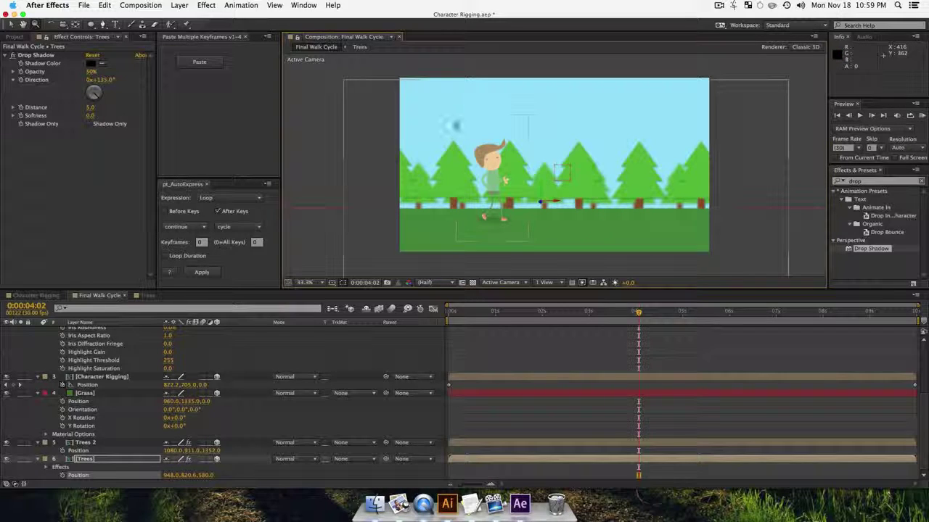
key(z)
double_click(490, 165)
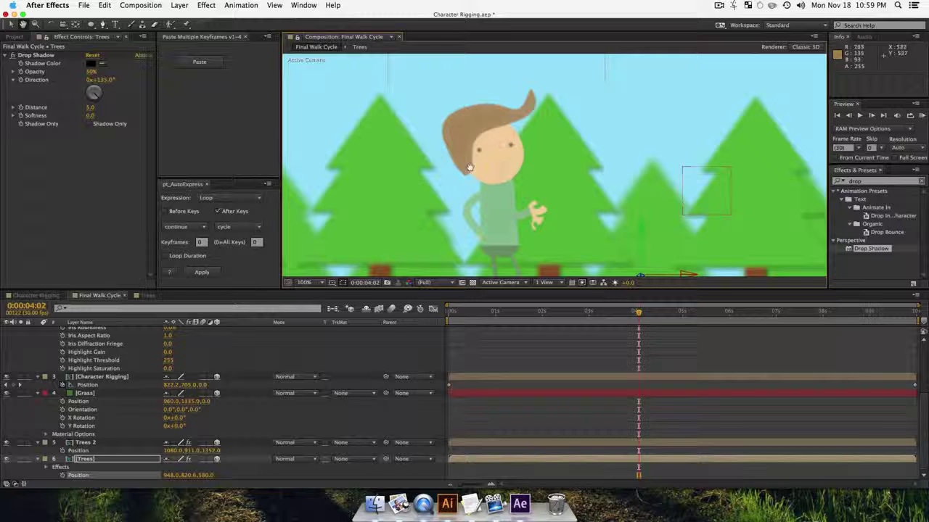
Step: Adjust Camera 1's Focus Distance to about 1279.7 pixels to bring the character into sharp focus against blurred trees
scroll(104, 361, up, 5)
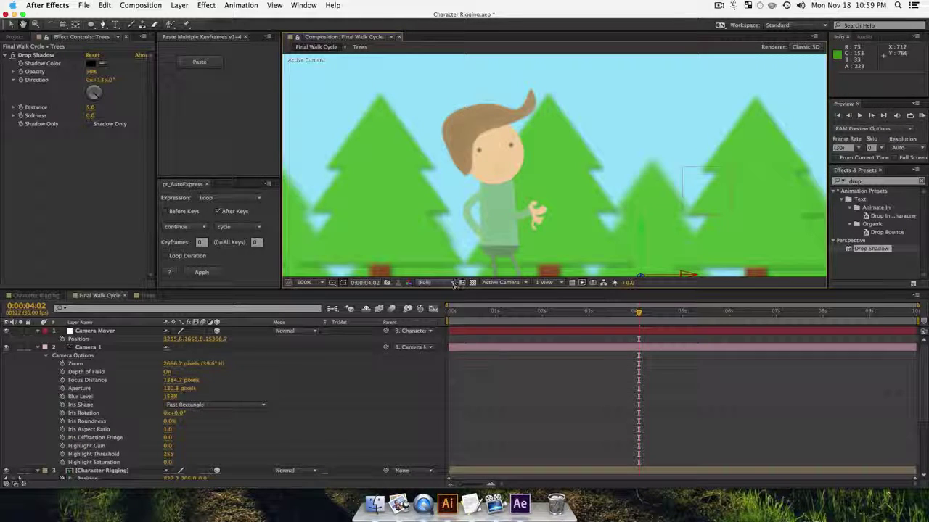
click(88, 383)
key(super+v)
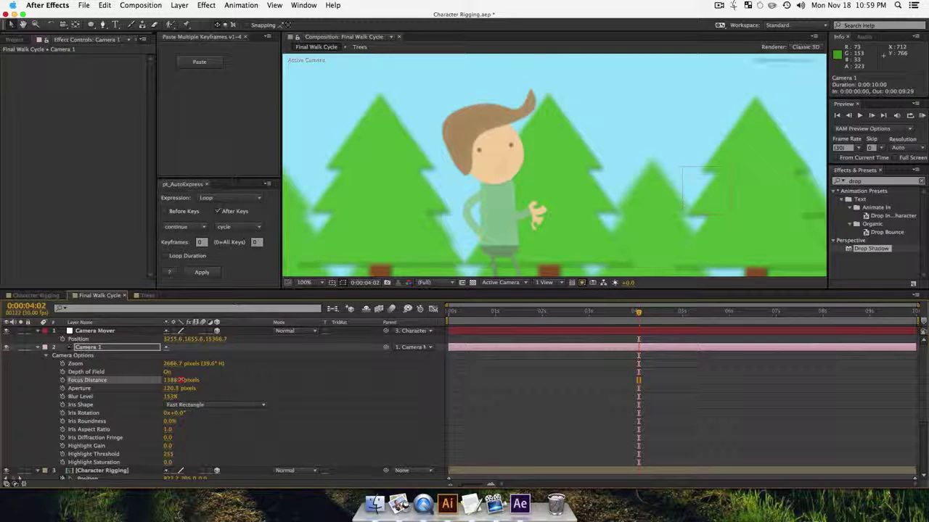
drag(180, 381, 644, 368)
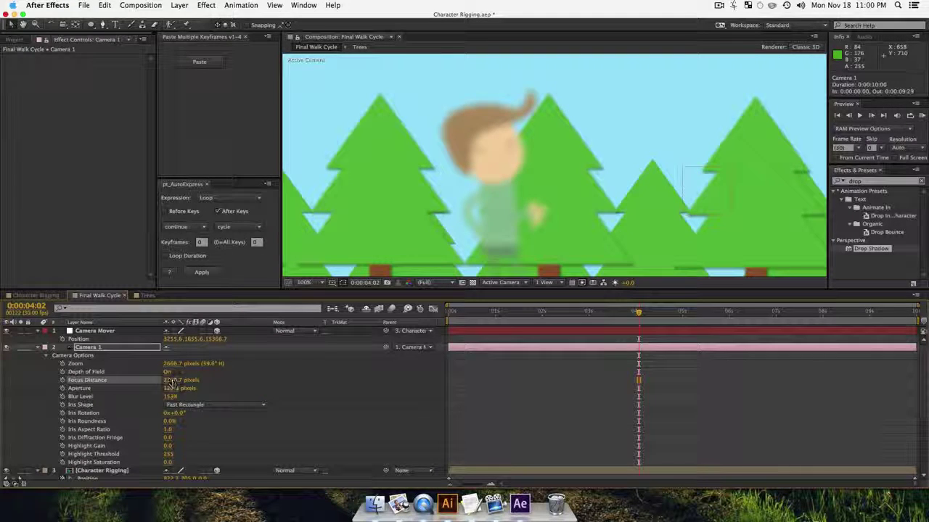
drag(157, 380, 17, 377)
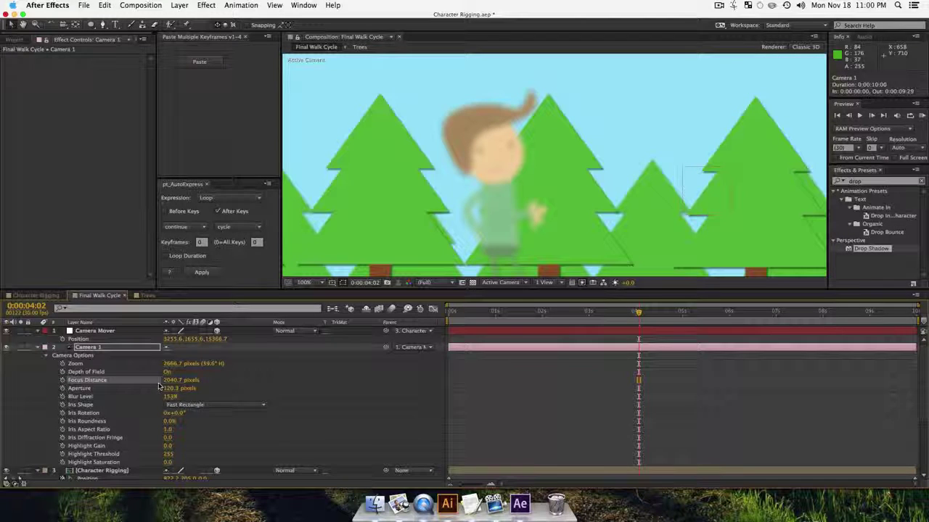
drag(167, 381, 4, 388)
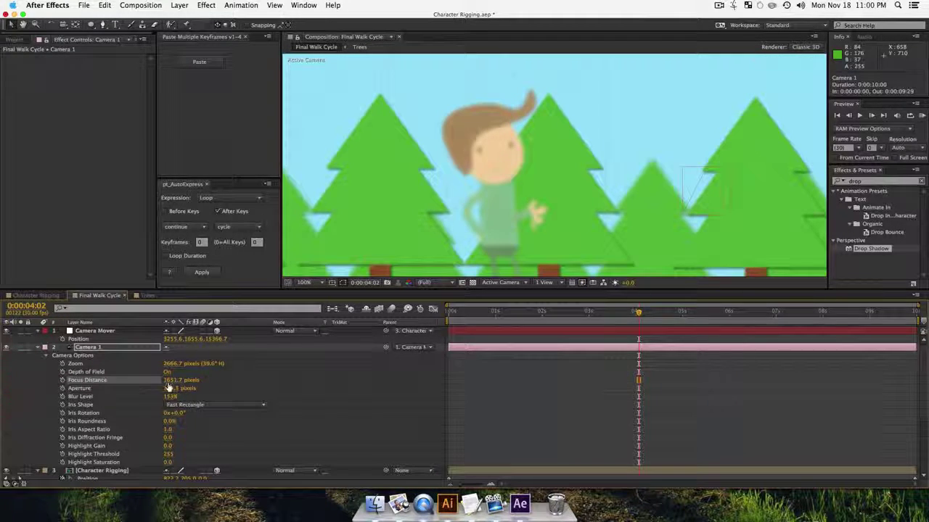
drag(168, 388, 4, 389)
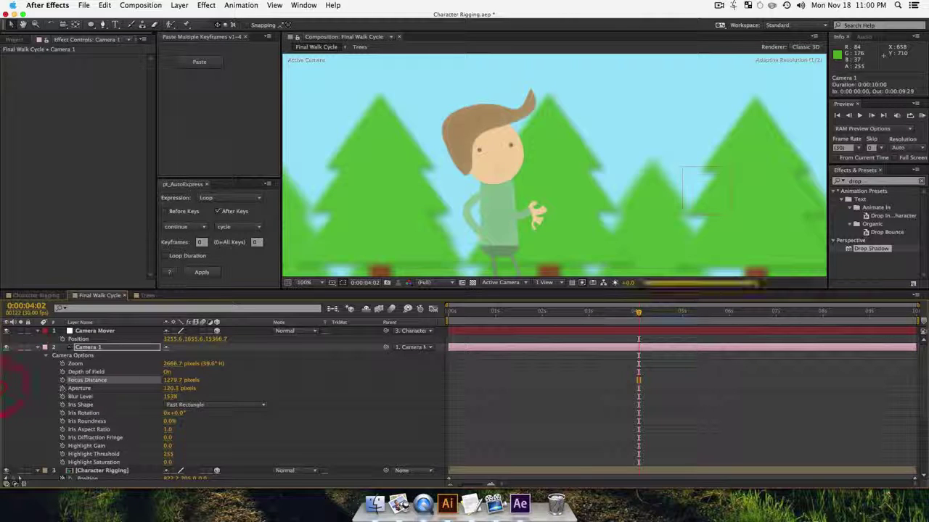
click(168, 379)
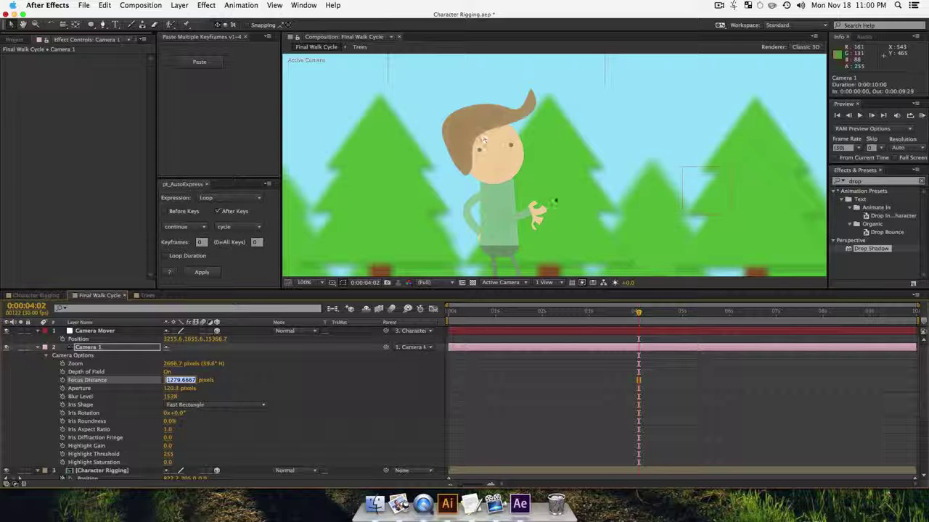
click(585, 129)
key(super+z)
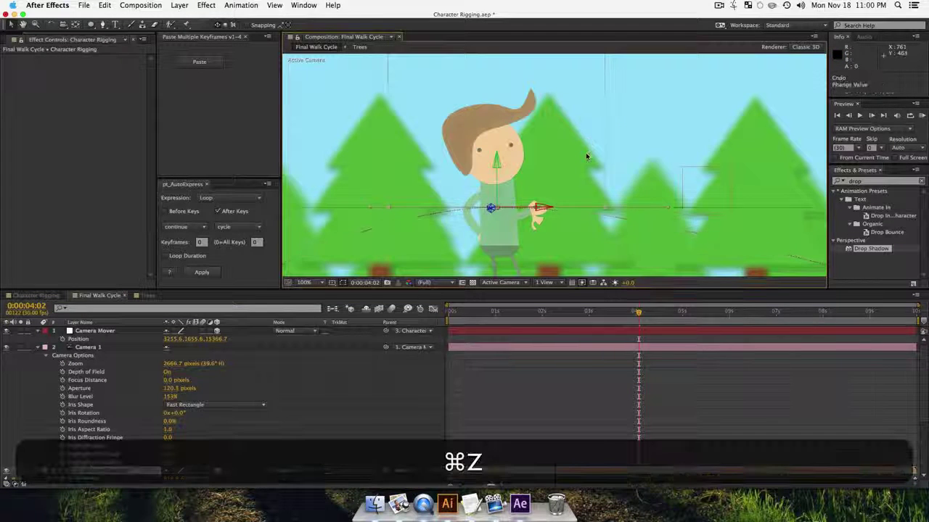
key(space)
drag(631, 242, 622, 161)
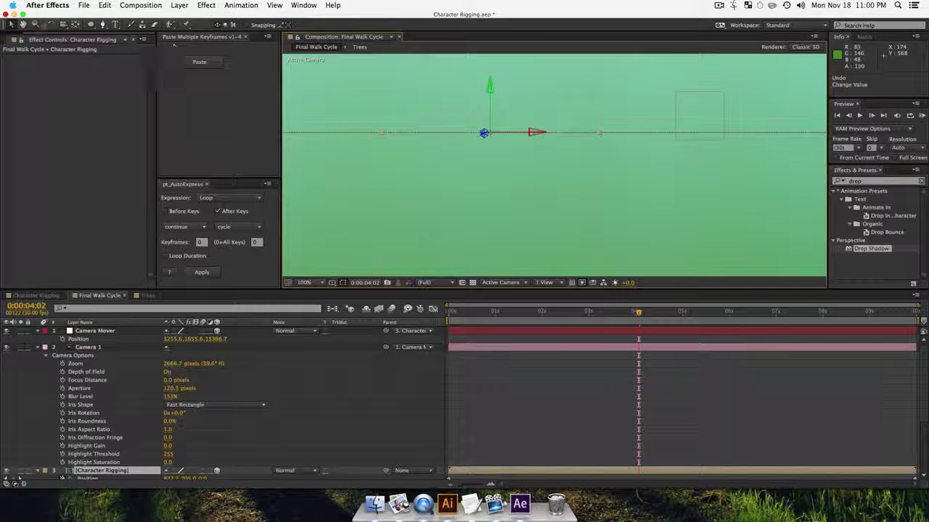
double_click(24, 25)
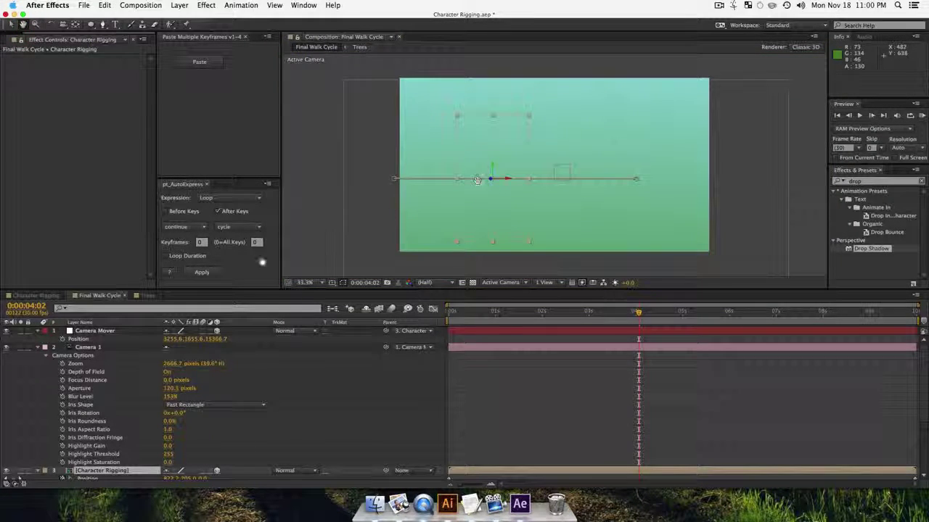
key(super+z)
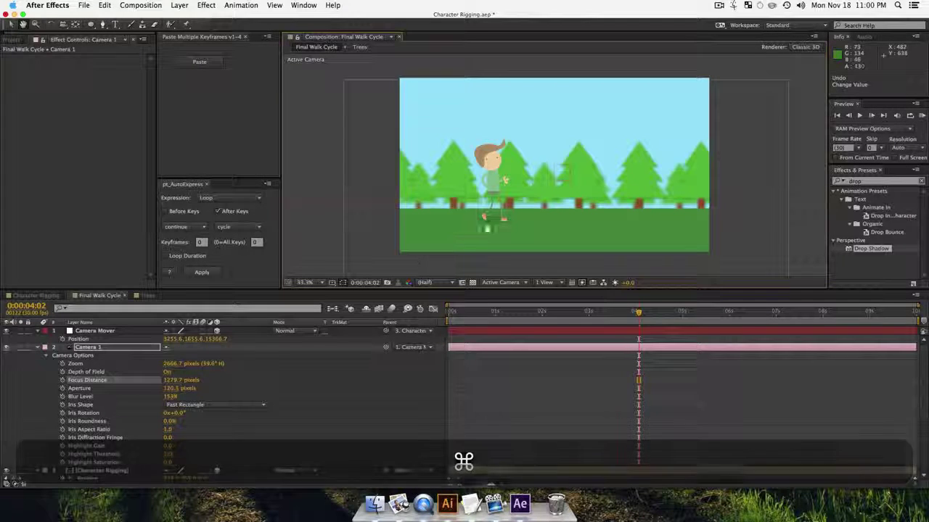
Step: Check the character's focus and the blur of the background trees up close, and return to a full-frame view
key(z)
click(554, 236)
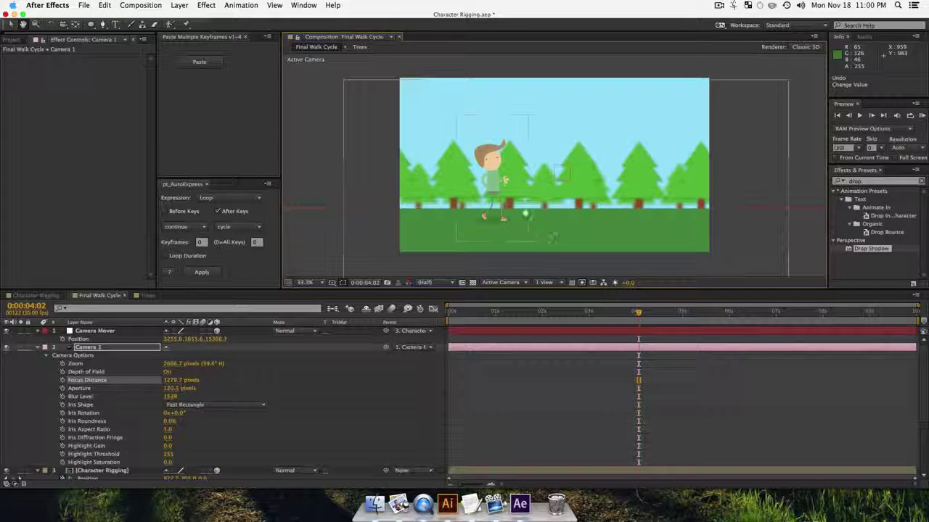
key(z)
click(502, 197)
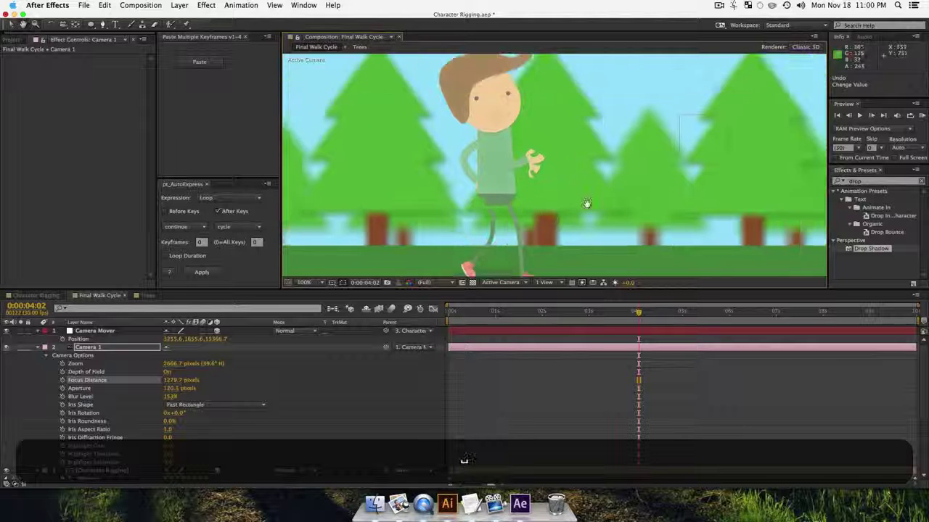
mouse_move(587, 204)
mouse_down()
mouse_move(583, 157)
mouse_move(586, 202)
mouse_up()
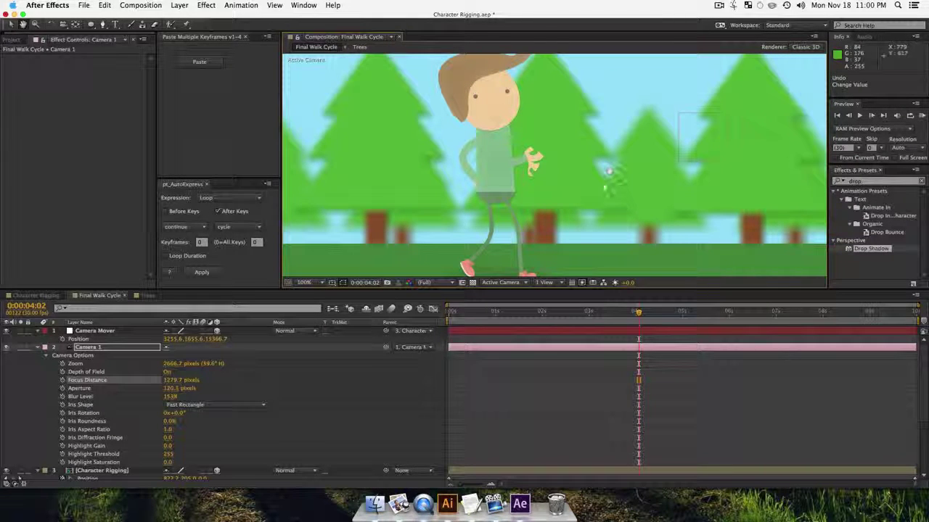
key(z)
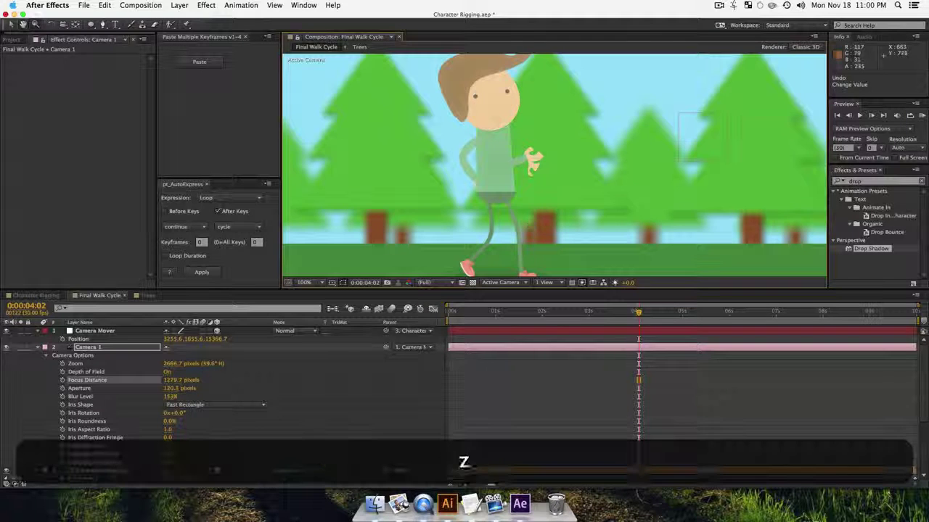
alt+click(546, 215)
drag(560, 222, 502, 258)
Step: Return to 0:00:00:00, collapse Camera 1's properties and preview the finished walk cycle
drag(640, 312, 413, 320)
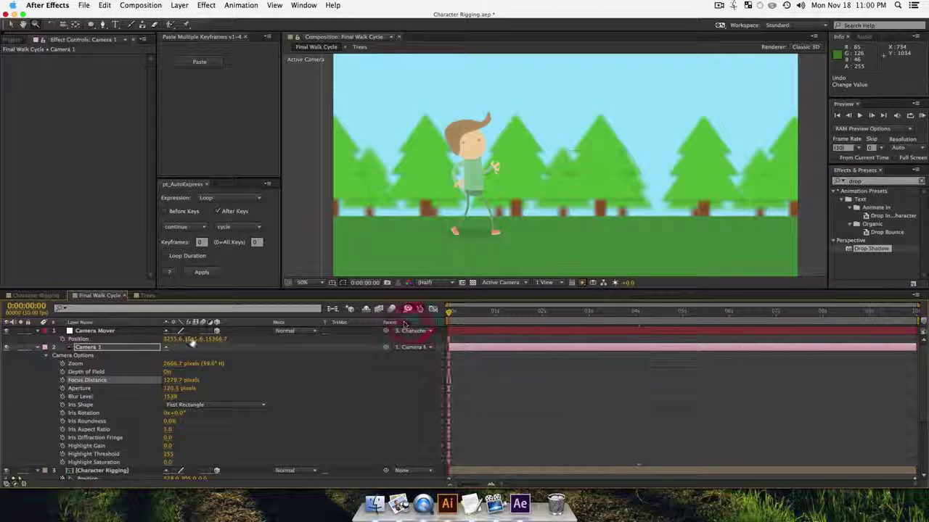
click(41, 349)
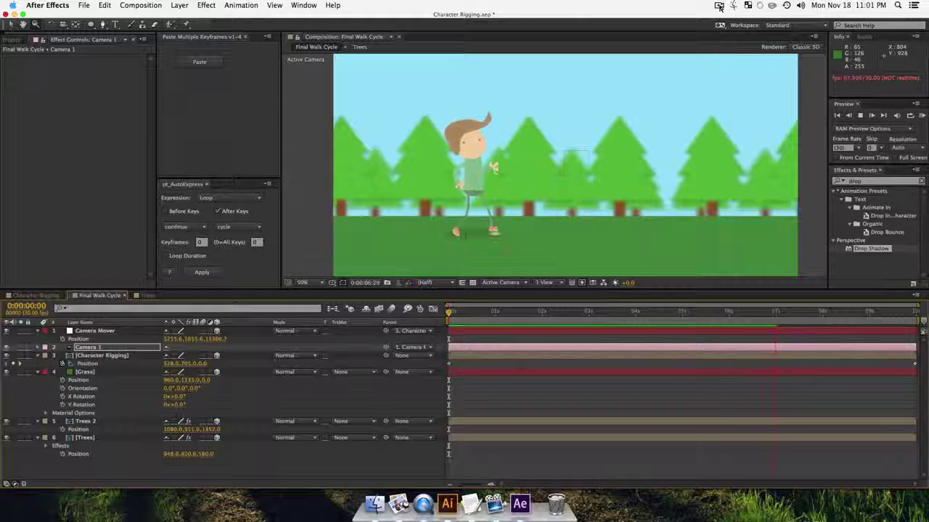
click(718, 5)
click(728, 27)
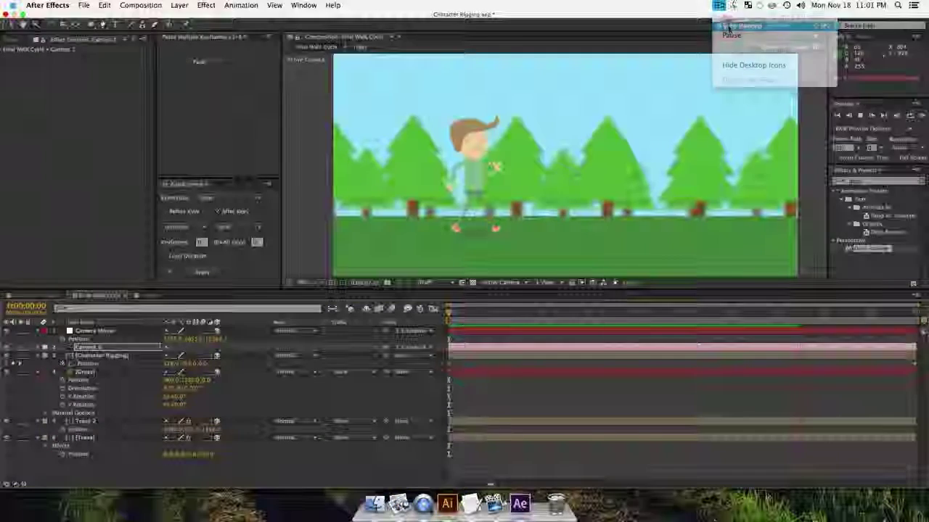